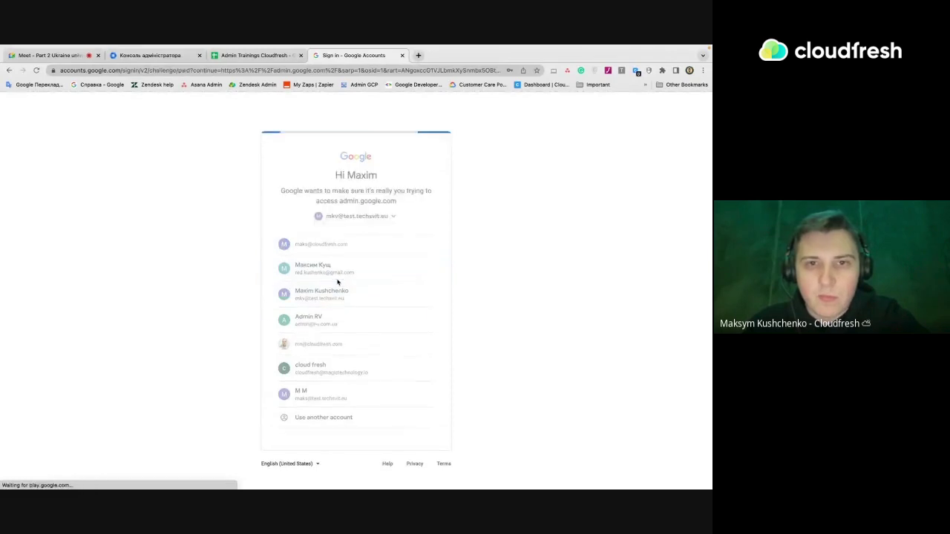
Step: Sign in with the test admin account and close the older Admin console tab
left_click(417, 368)
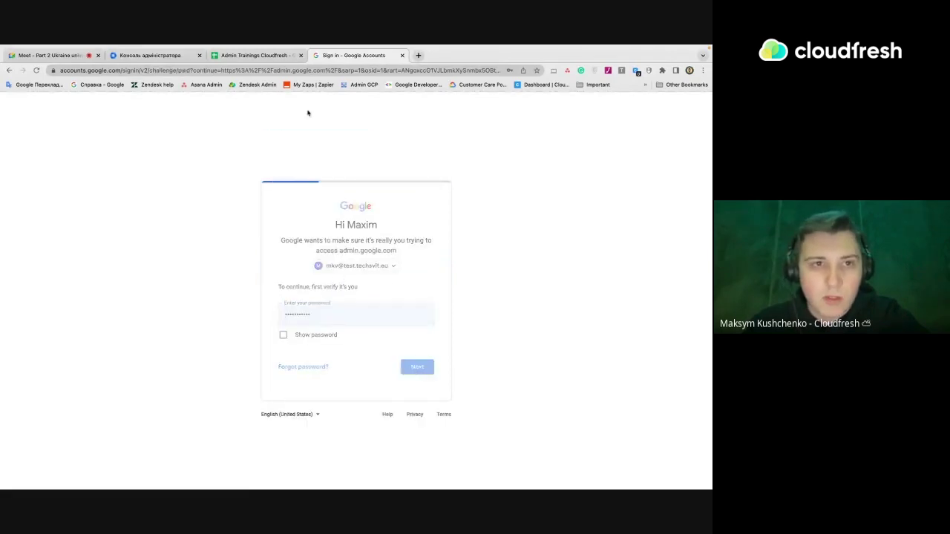
left_click(199, 56)
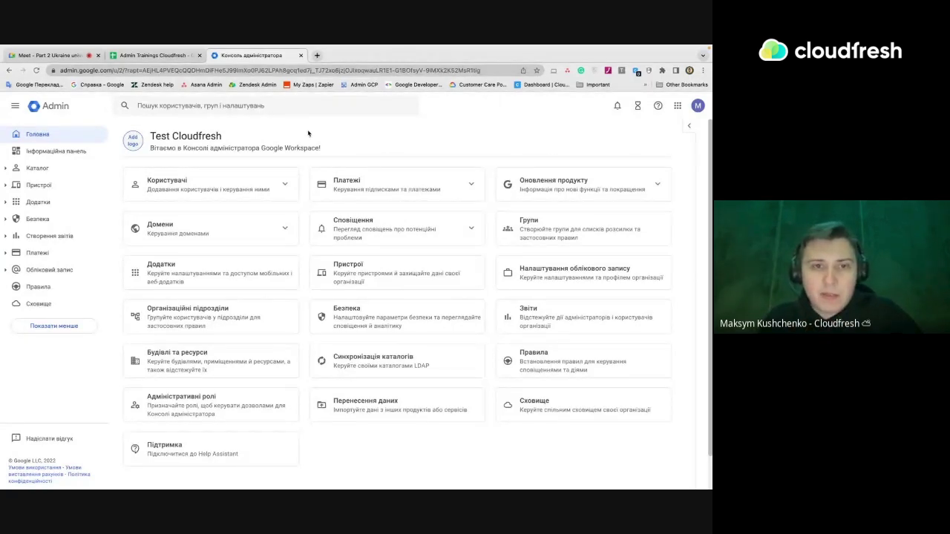
Step: Go to Devices > Mobile devices and endpoints > Settings > Universal settings
left_click(329, 270)
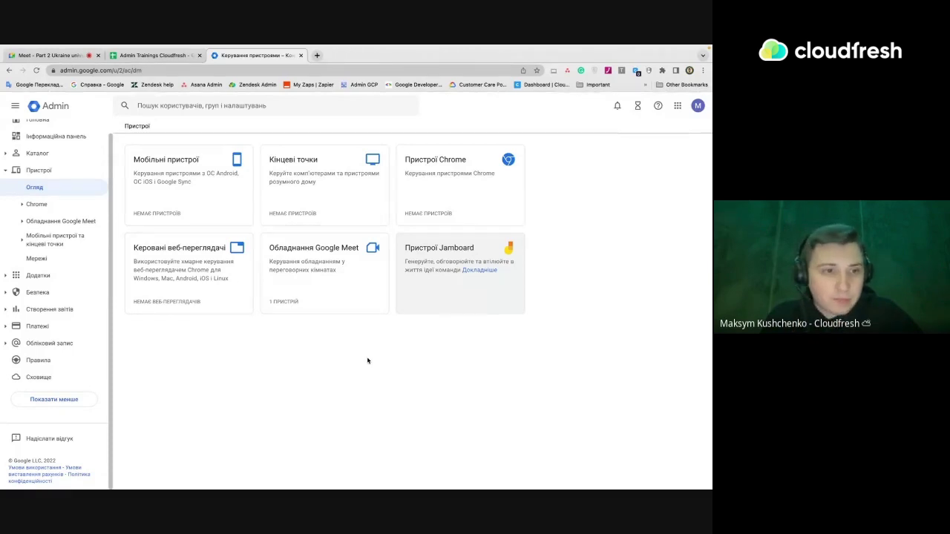
left_click(19, 239)
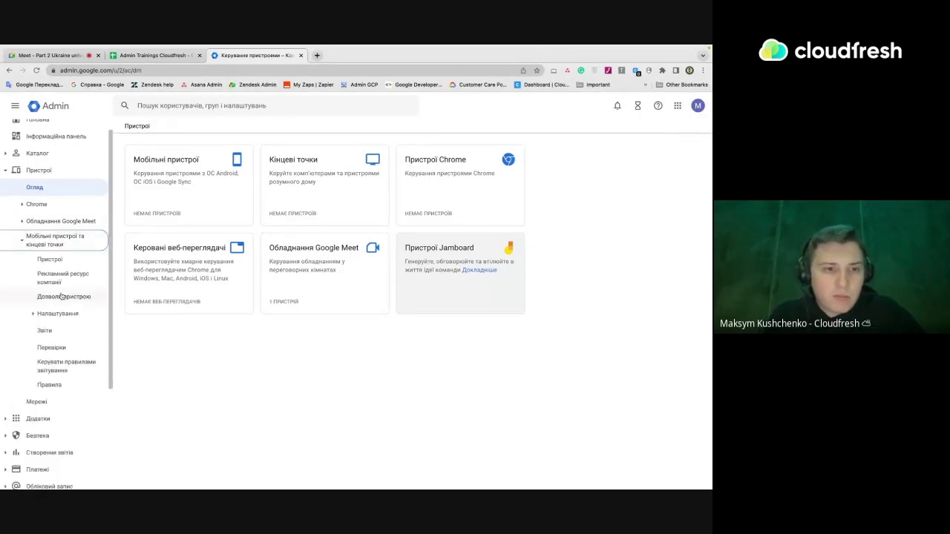
left_click(35, 314)
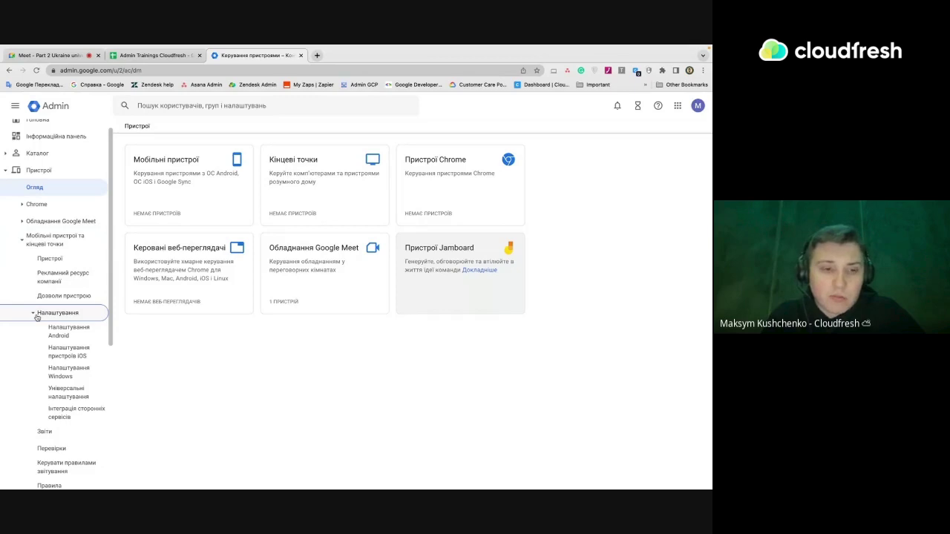
left_click(52, 394)
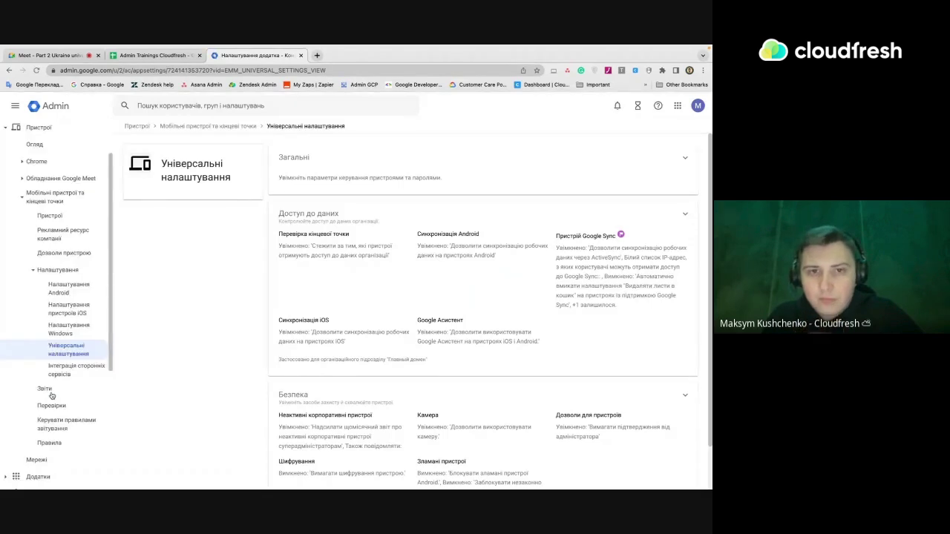
Step: Open General universal settings and expand the main domain's Mobile management row
left_click(309, 185)
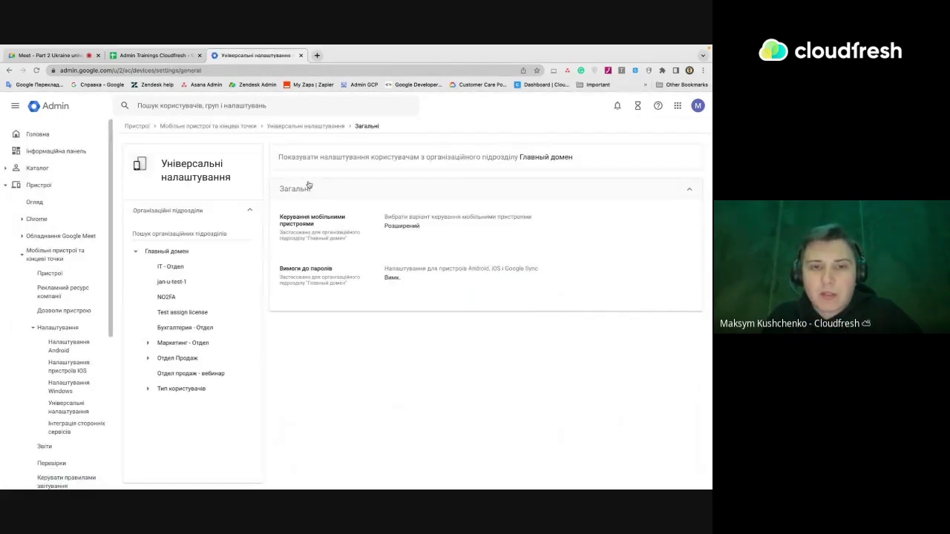
left_click(350, 220)
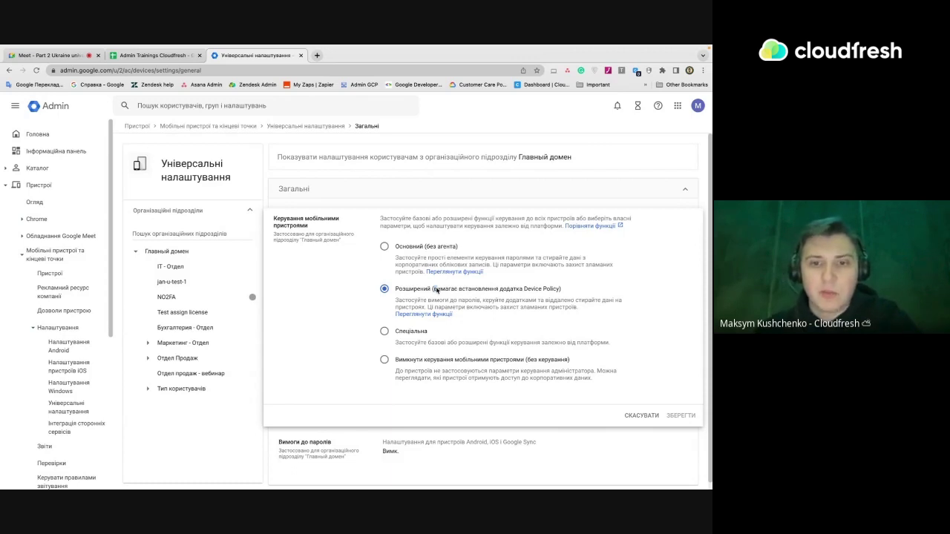
Step: Highlight the Device Policy app note, then select Custom (Спеціальна) mobile management
left_click_drag(436, 290, 560, 291)
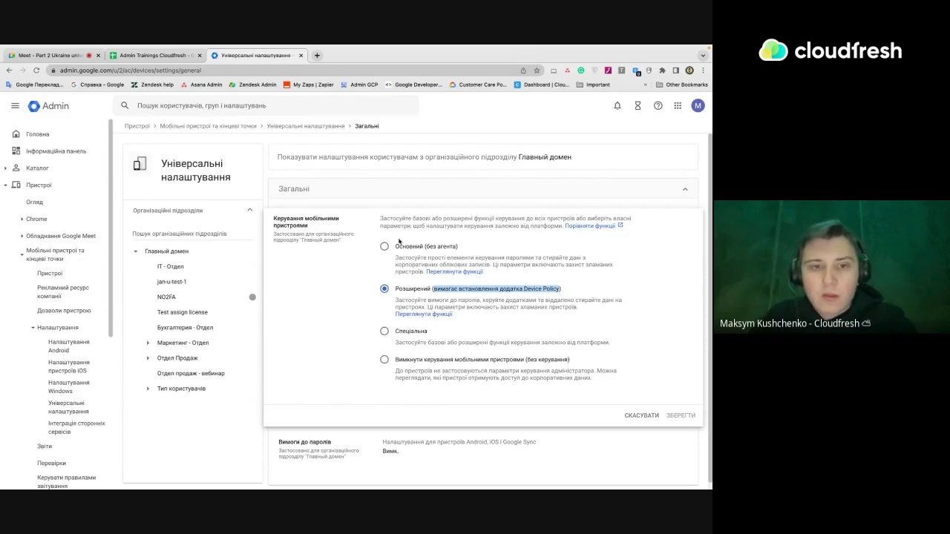
left_click(363, 279)
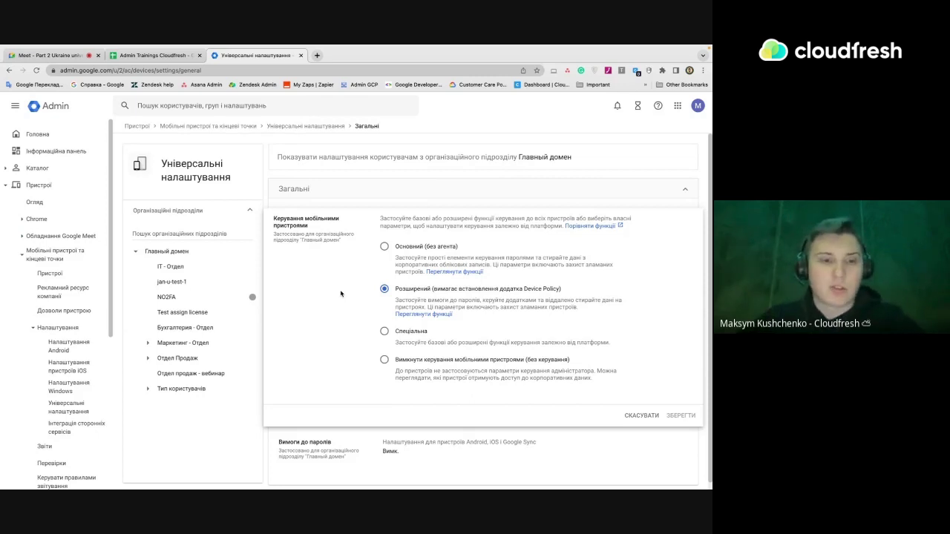
left_click(385, 332)
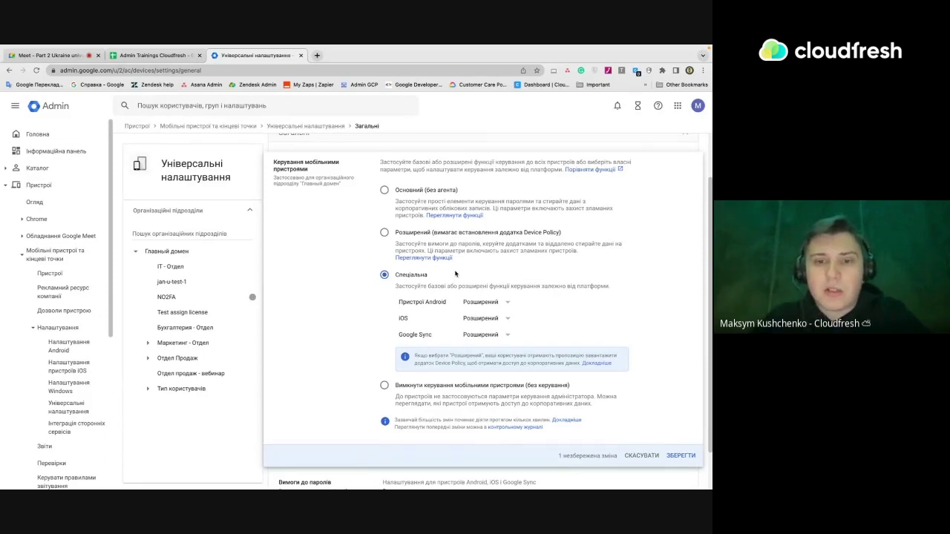
Step: Toggle Advanced then Custom, and set iOS management to Базова версія (Basic)
left_click(384, 232)
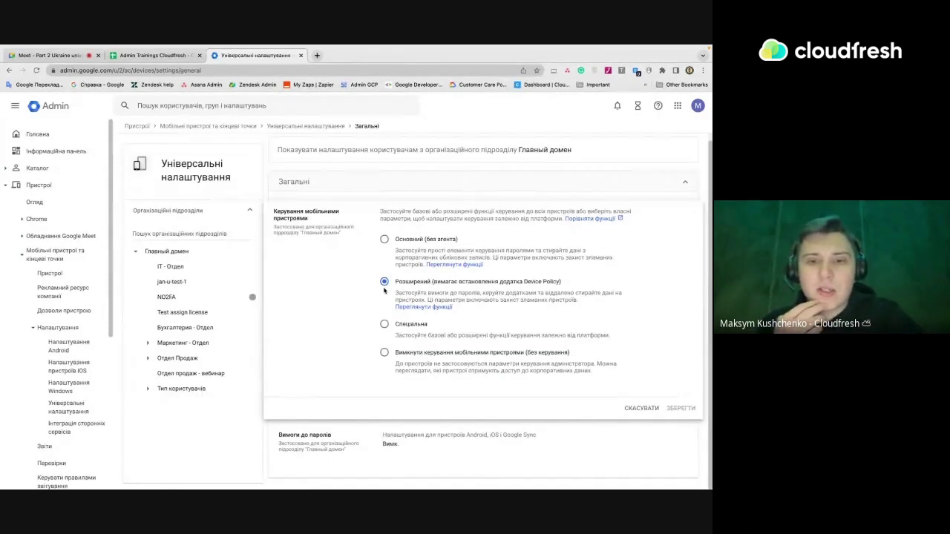
left_click(385, 323)
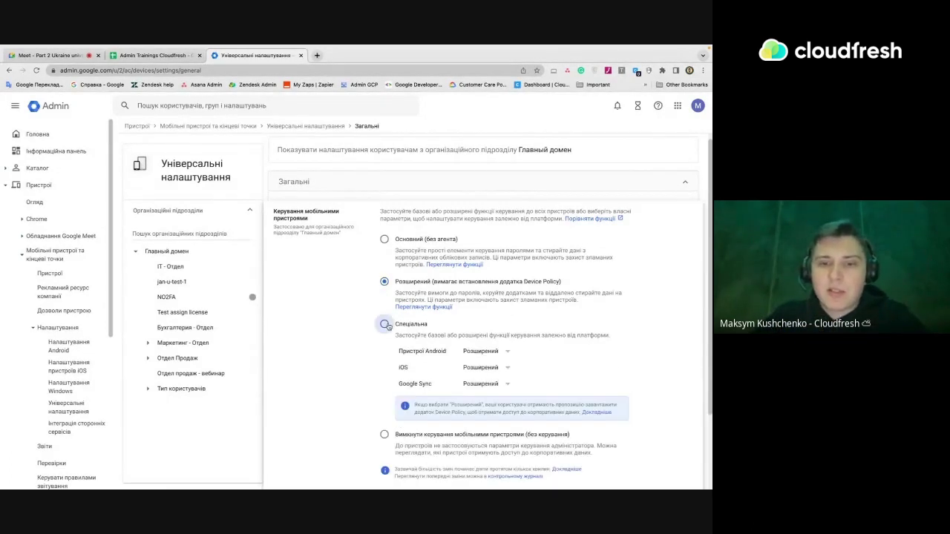
scroll(495, 289, "down", 1)
scroll(490, 283, "down", 1)
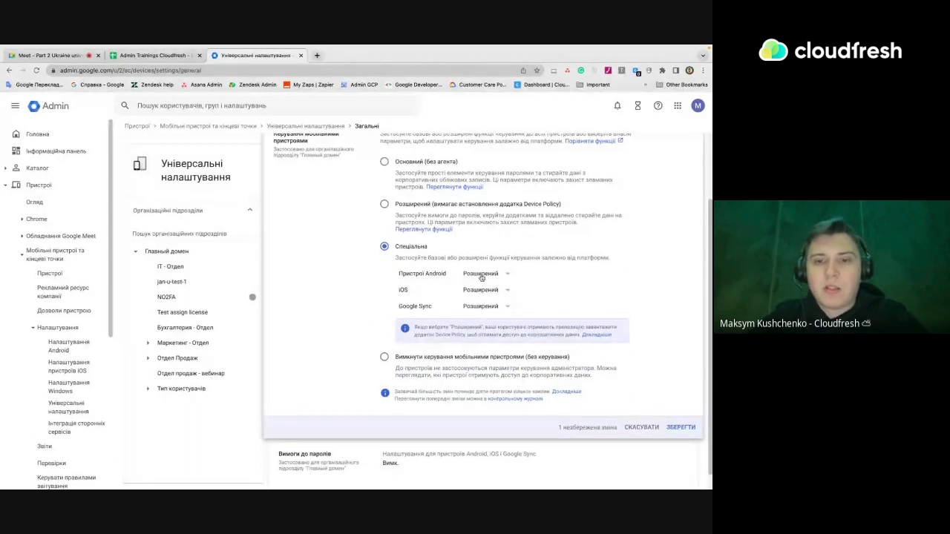
left_click(481, 289)
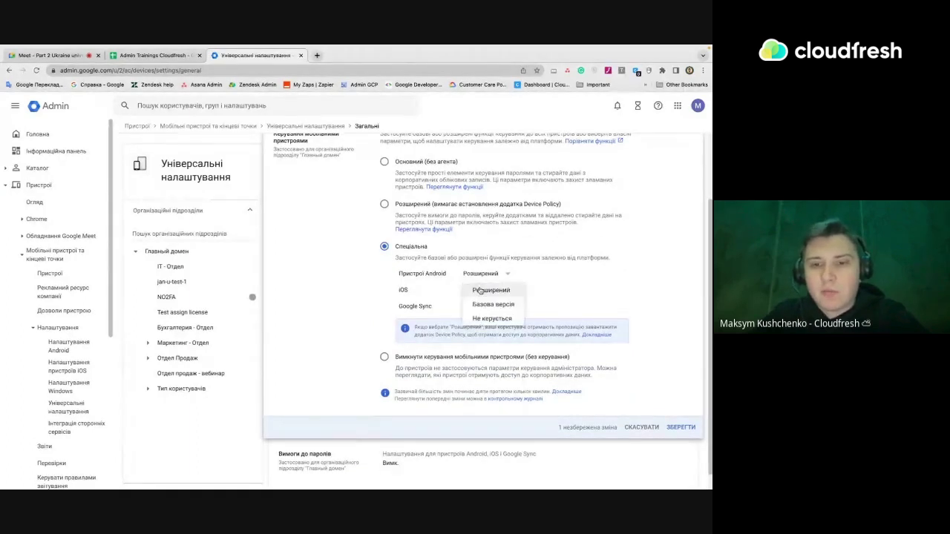
left_click(475, 305)
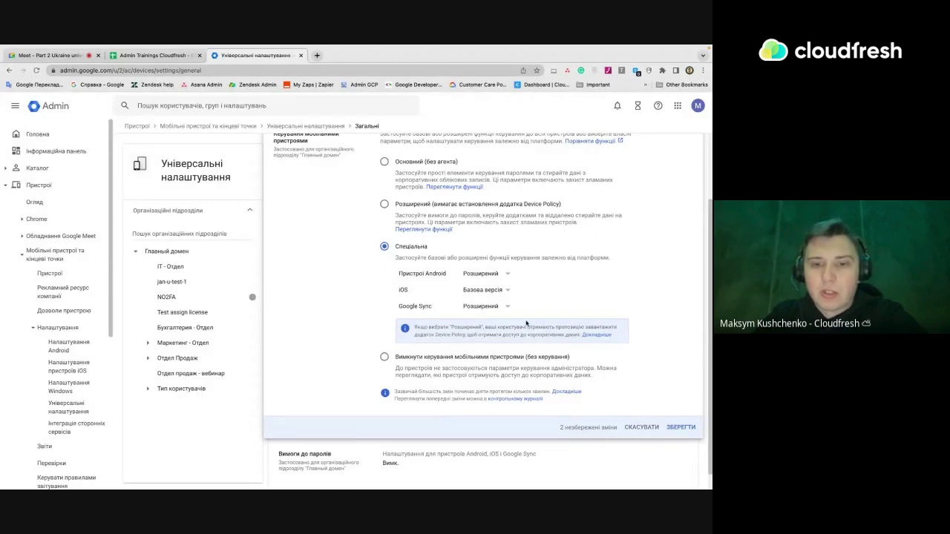
Step: Cancel the unsaved mobile management changes, keeping the Advanced level
scroll(526, 323, "down", 1)
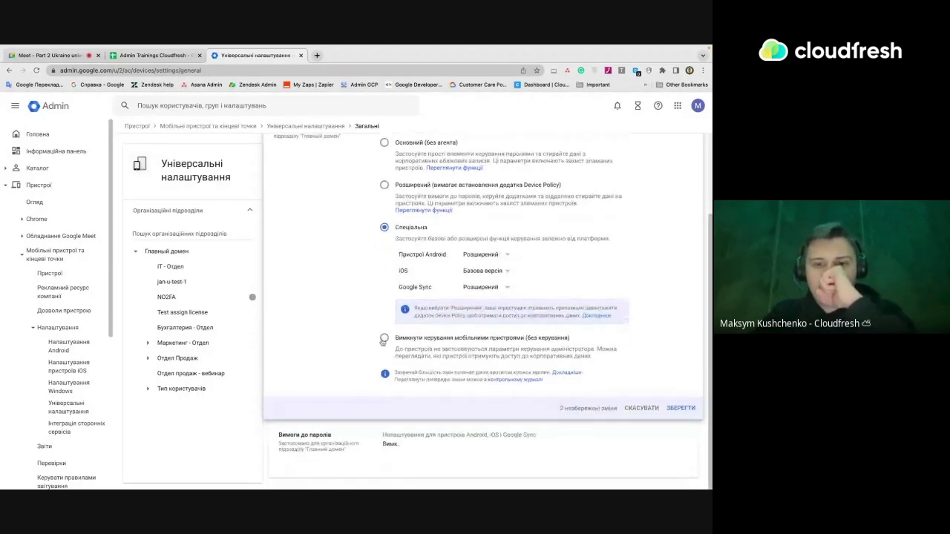
scroll(396, 345, "up", 2)
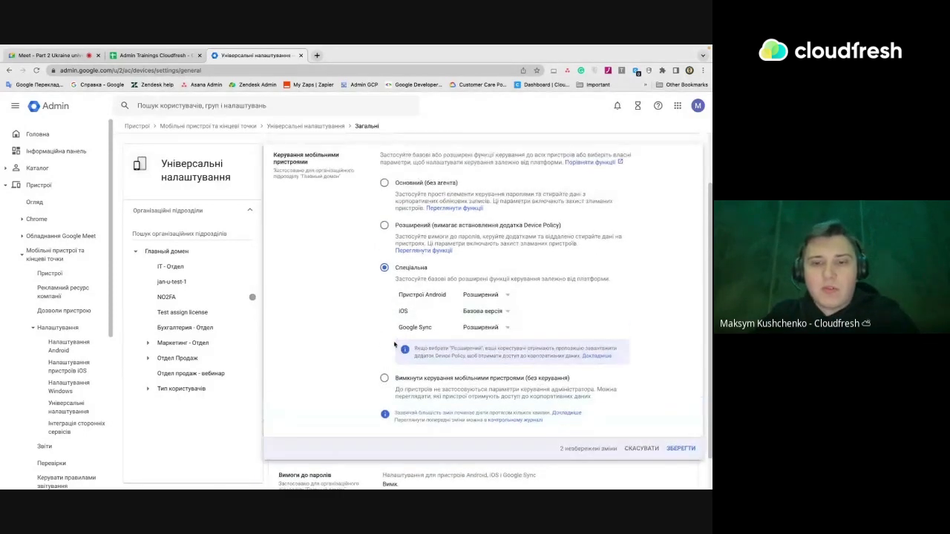
scroll(400, 379, "down", 2)
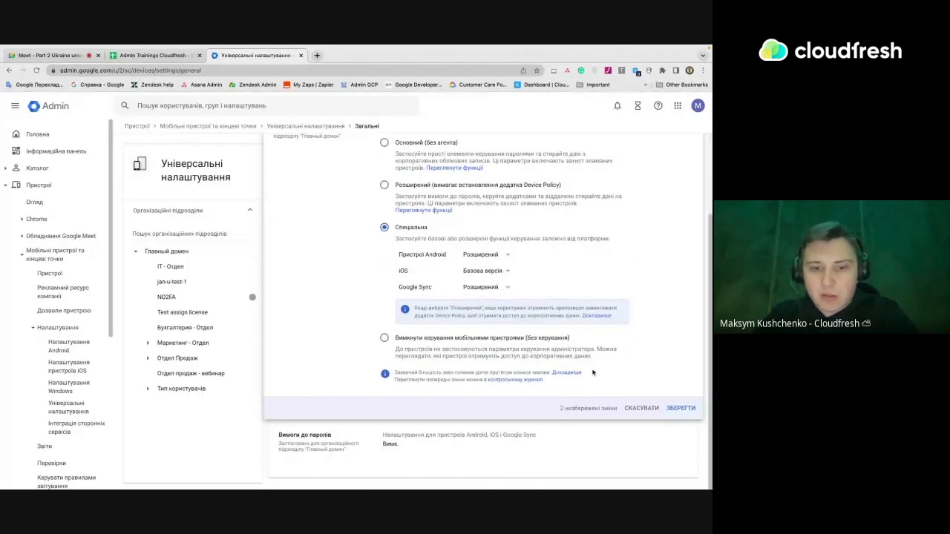
left_click(627, 406)
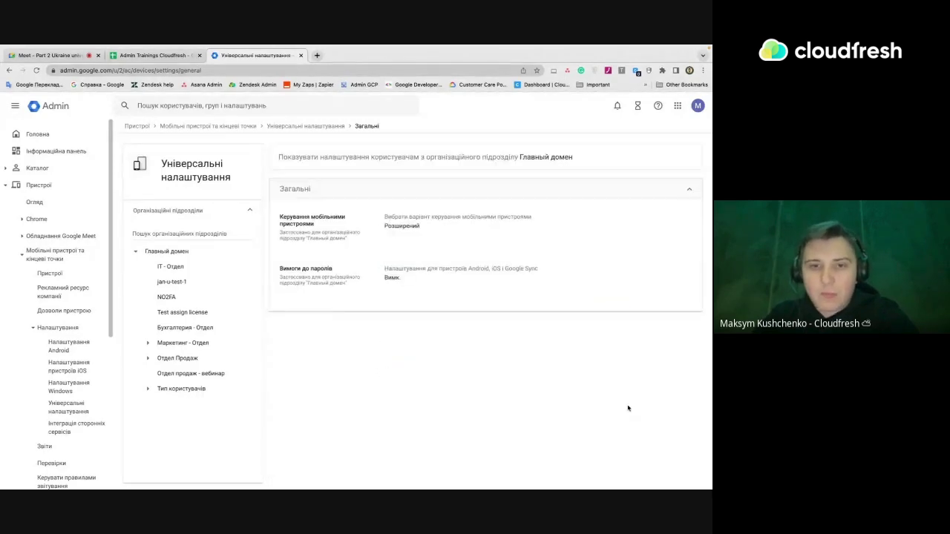
Step: Require a password and set password strength to Standard, passing through Basic
left_click(446, 285)
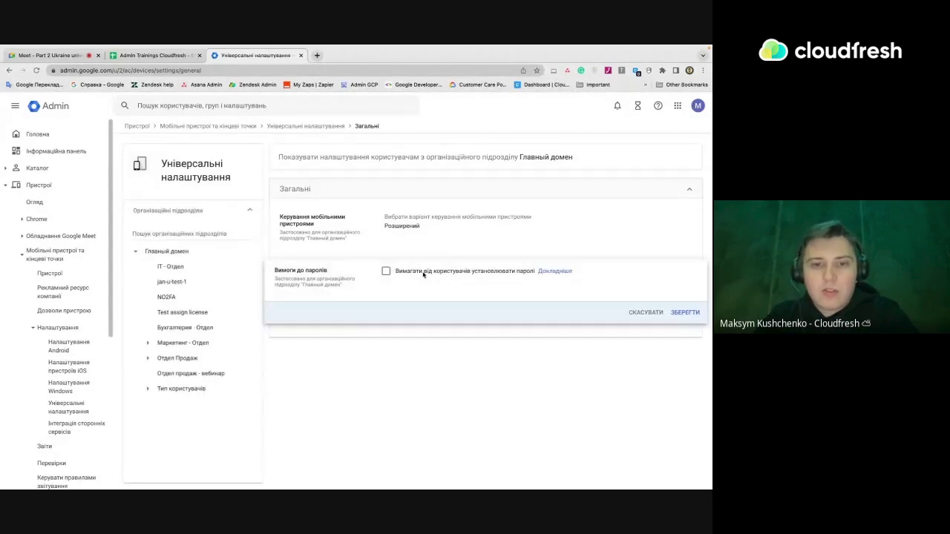
left_click(386, 271)
scroll(445, 279, "down", 3)
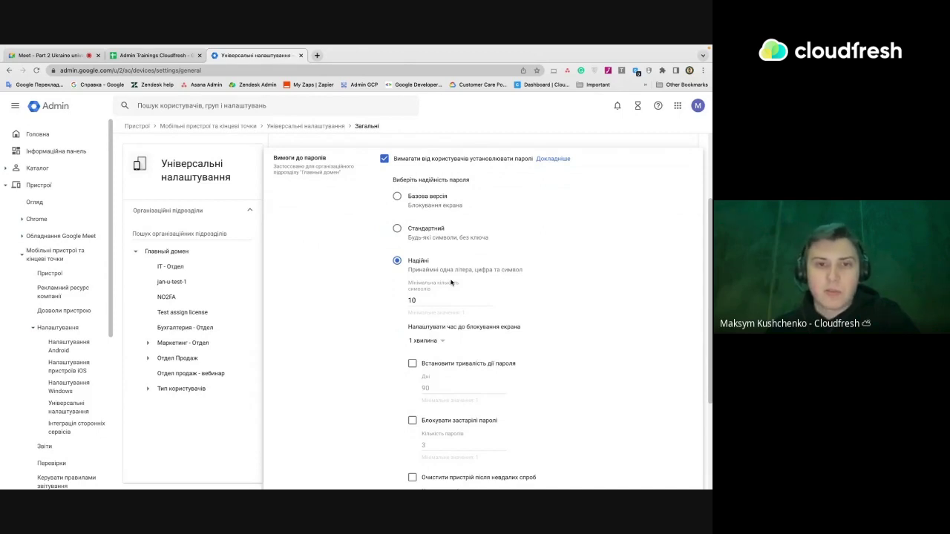
left_click(413, 195)
left_click_drag(413, 318, 469, 318)
left_click(469, 318)
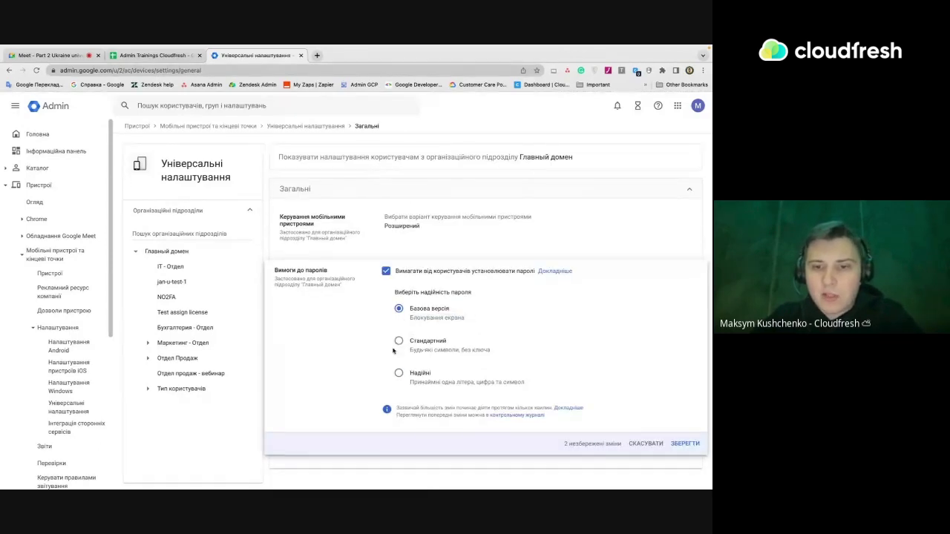
left_click(399, 341)
scroll(464, 313, "down", 1)
scroll(464, 313, "down", 1)
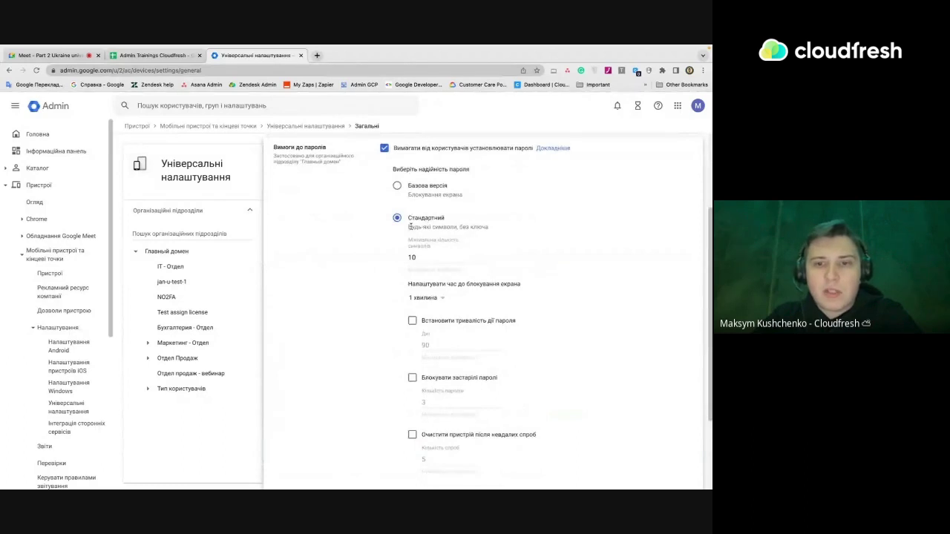
Step: Enter minimum length values 8 and 10, and set screen lock timeout to 5 minutes
left_click(426, 253)
key("BackSpace")
key("BackSpace")
type("8")
scroll(425, 253, "down", 1)
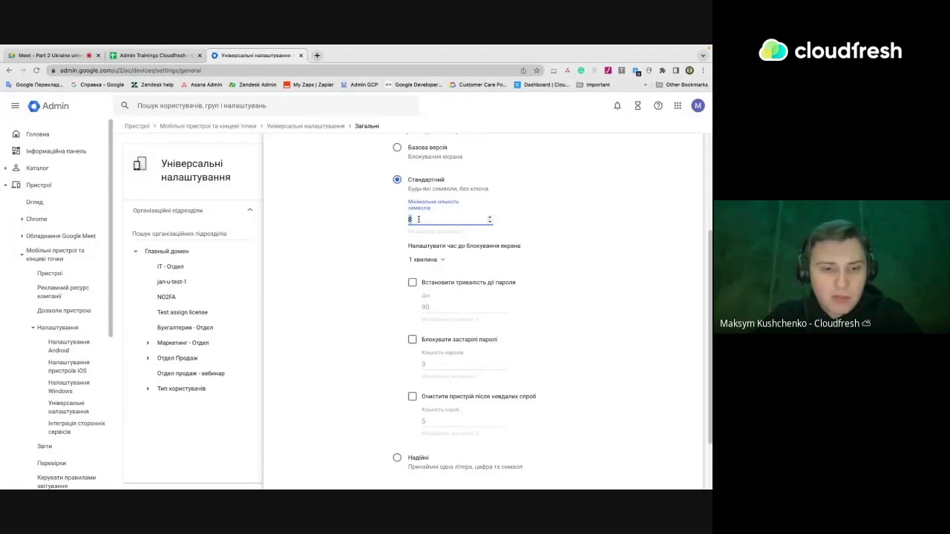
type("10")
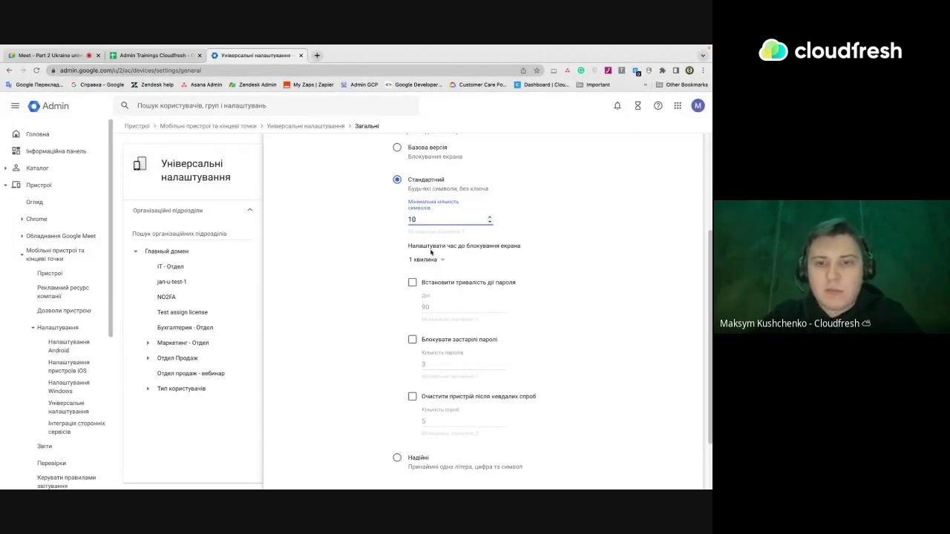
scroll(464, 249, "down", 1)
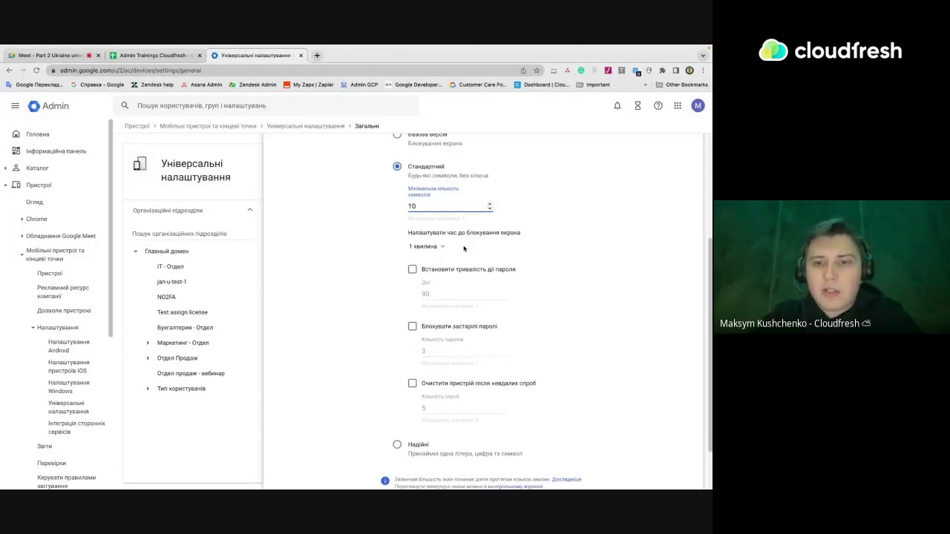
left_click(425, 245)
left_click(428, 273)
Step: Enable 90-day password expiry, block the last 5 passwords, and wipe after failed unlocks
scroll(428, 276, "down", 1)
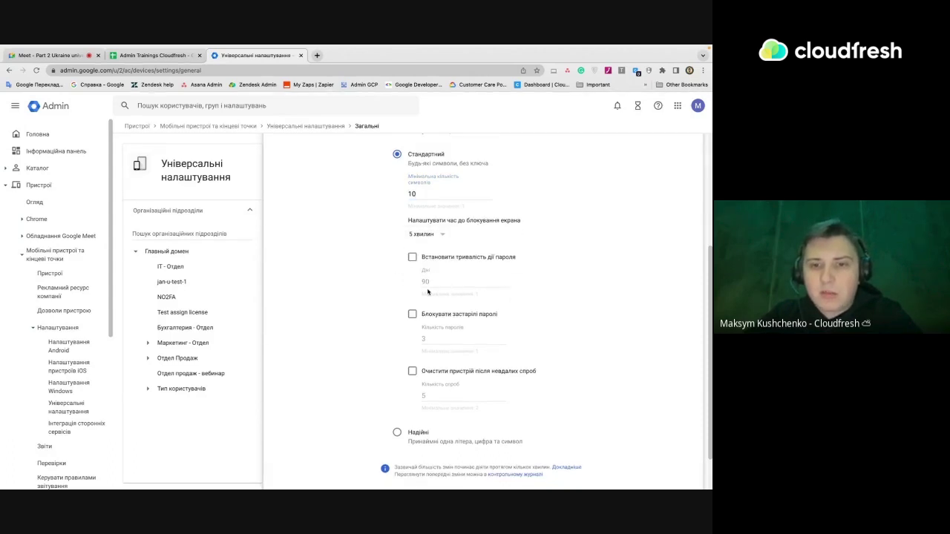
left_click(411, 255)
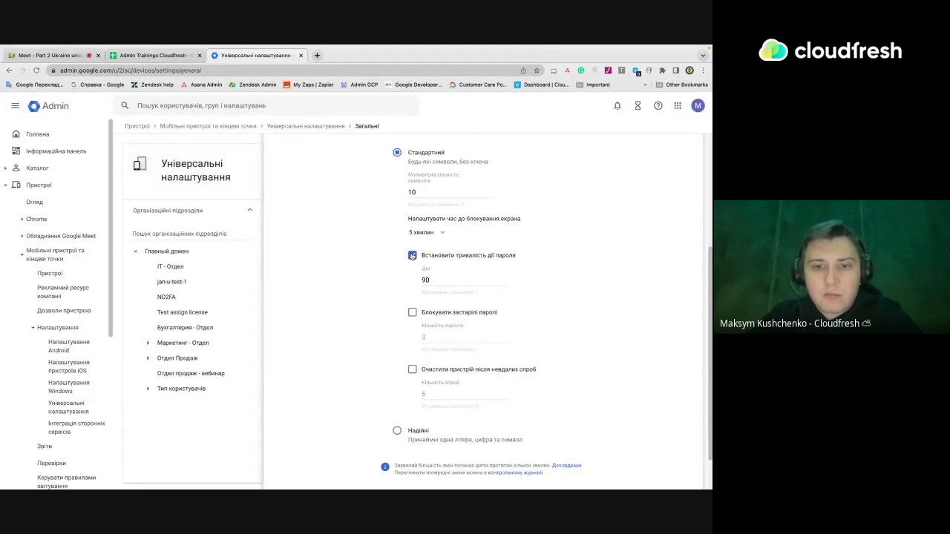
scroll(412, 260, "down", 2)
left_click(411, 266)
left_click(466, 292)
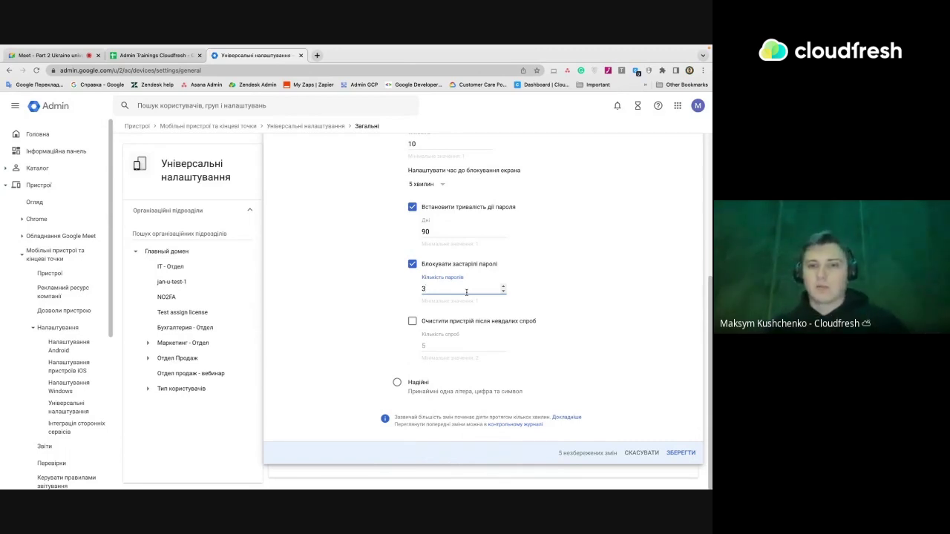
key("BackSpace")
type("5")
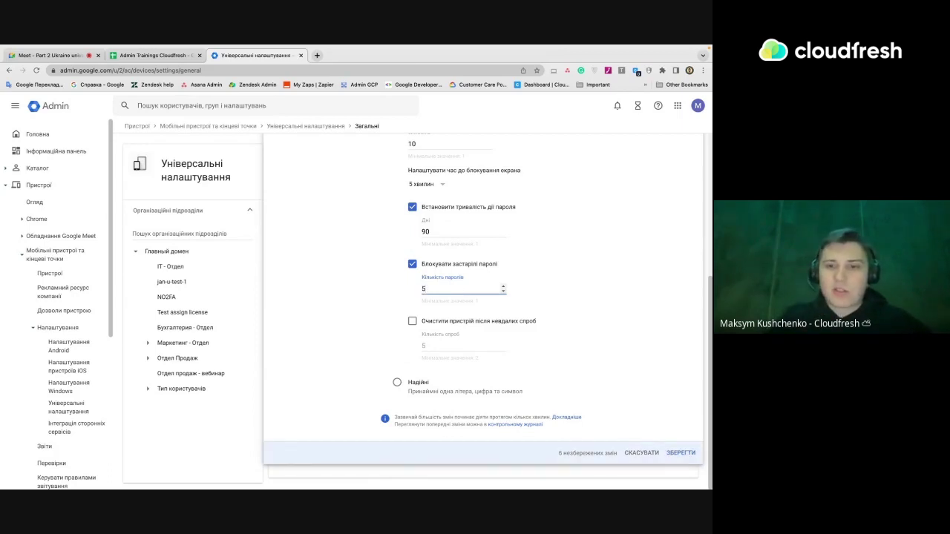
left_click(419, 324)
left_click(412, 322)
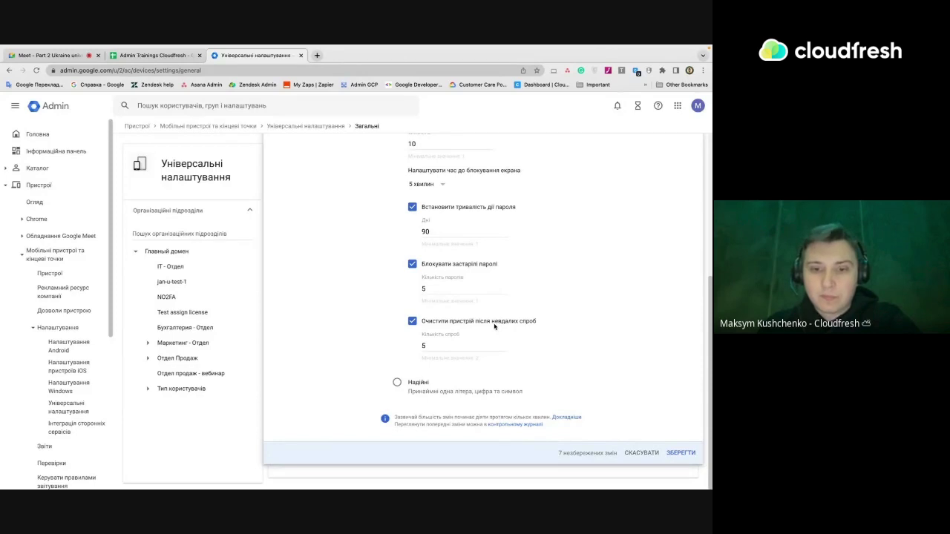
Step: Switch password strength to Strong (Надійні) and confirm the minimum length of 10
left_click(397, 382)
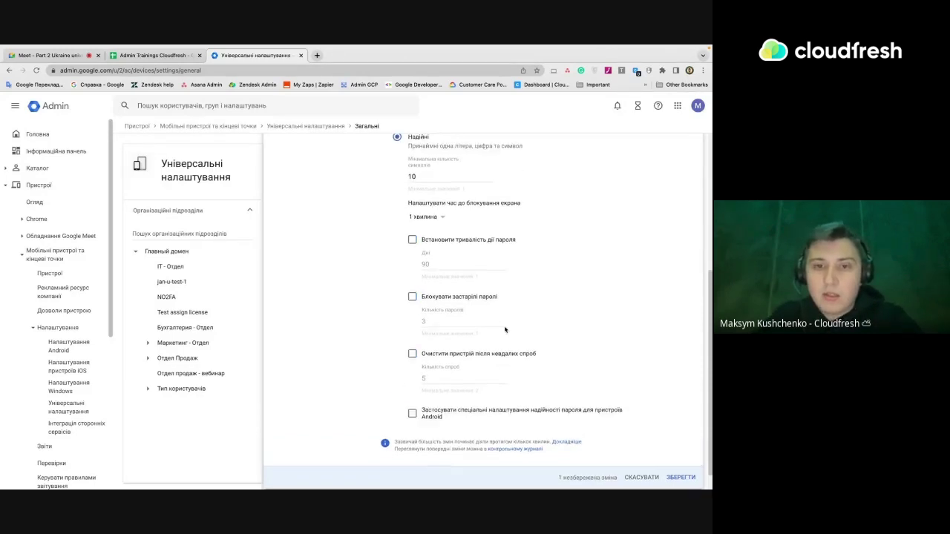
scroll(504, 329, "up", 3)
scroll(505, 330, "up", 1)
scroll(505, 329, "down", 4)
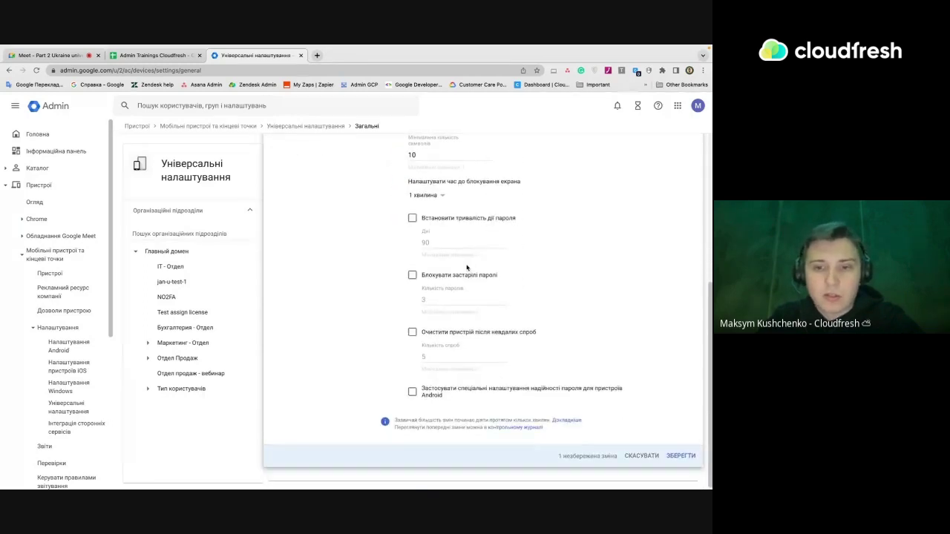
scroll(467, 267, "up", 3)
double_click(442, 265)
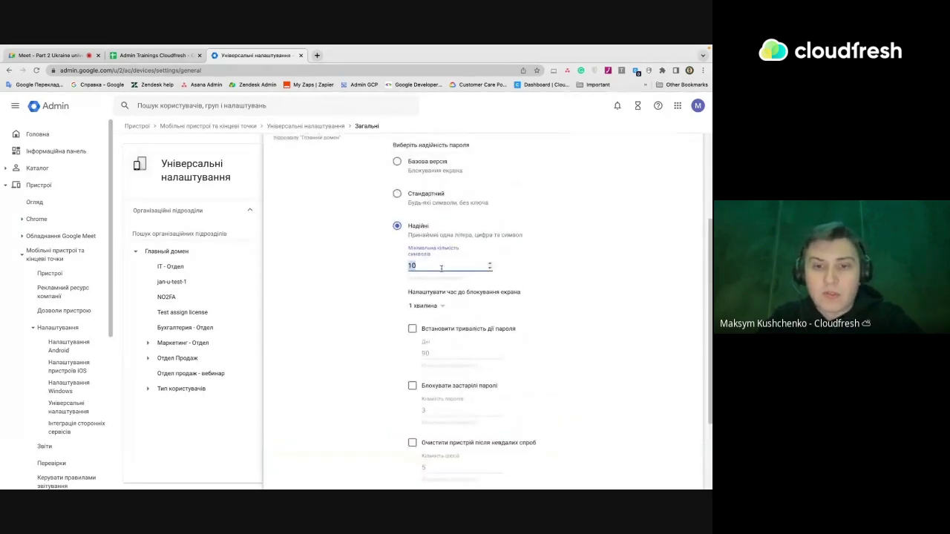
scroll(532, 259, "down", 2)
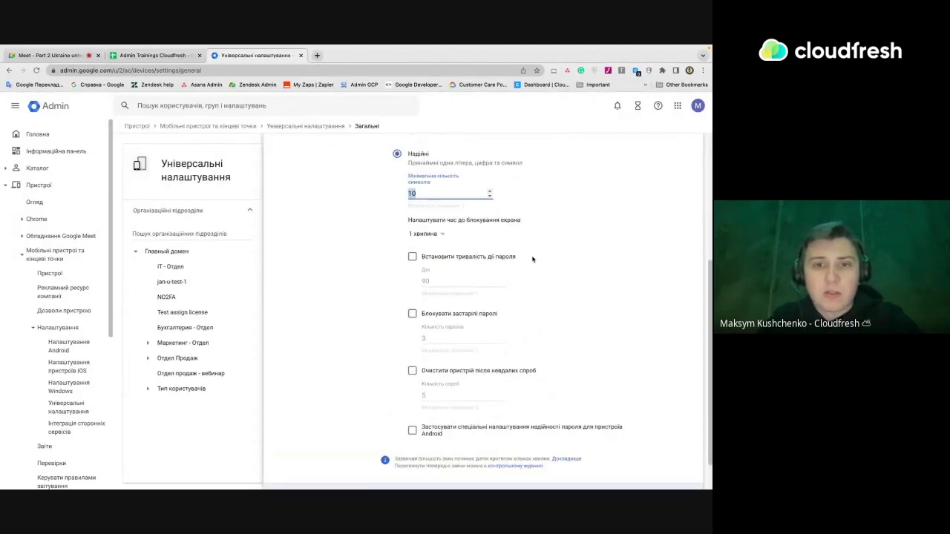
scroll(532, 259, "down", 1)
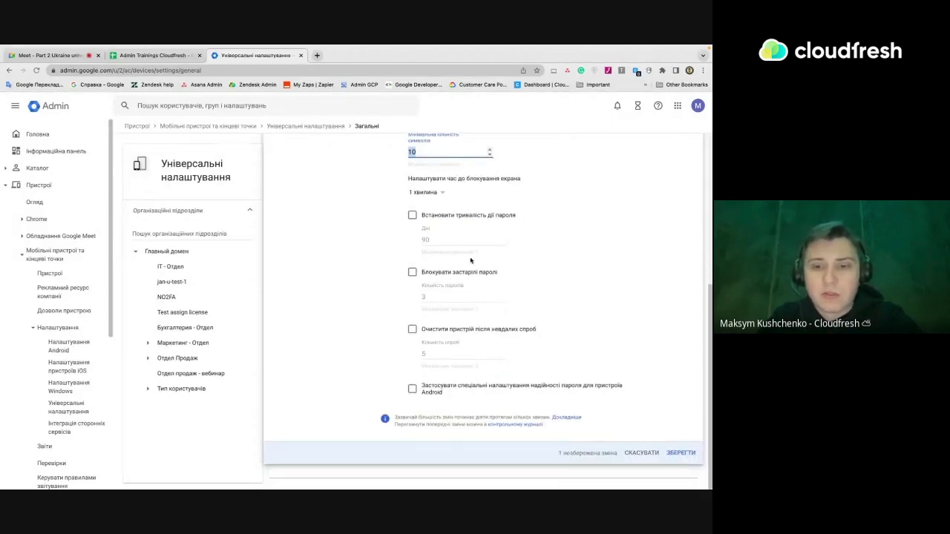
Step: Enable separate Android password strength rules requiring a digit, letter and special symbol
left_click(417, 390)
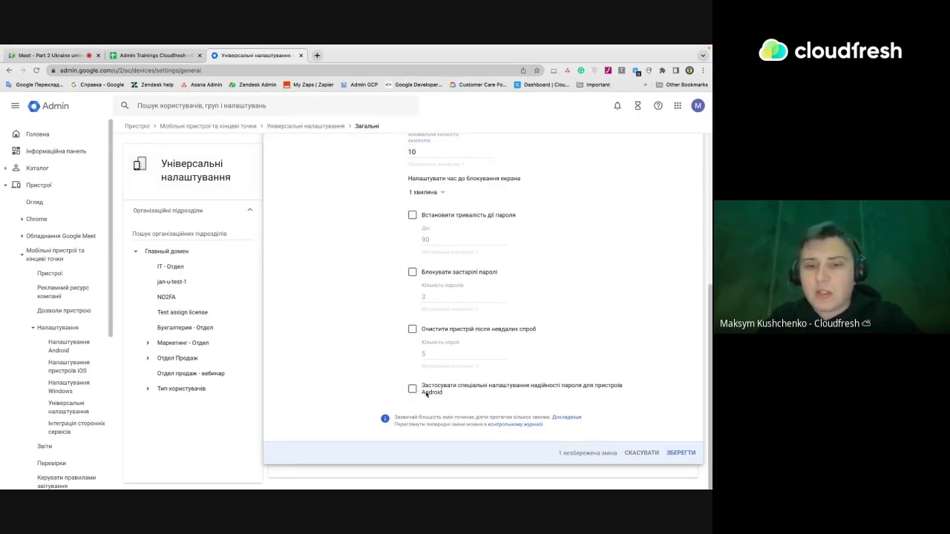
left_click(428, 391)
scroll(533, 341, "down", 2)
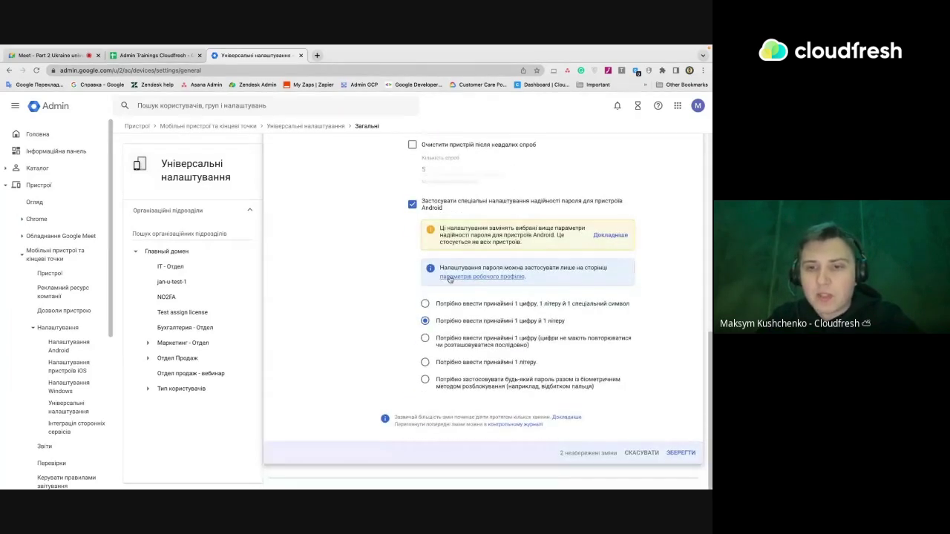
left_click(425, 304)
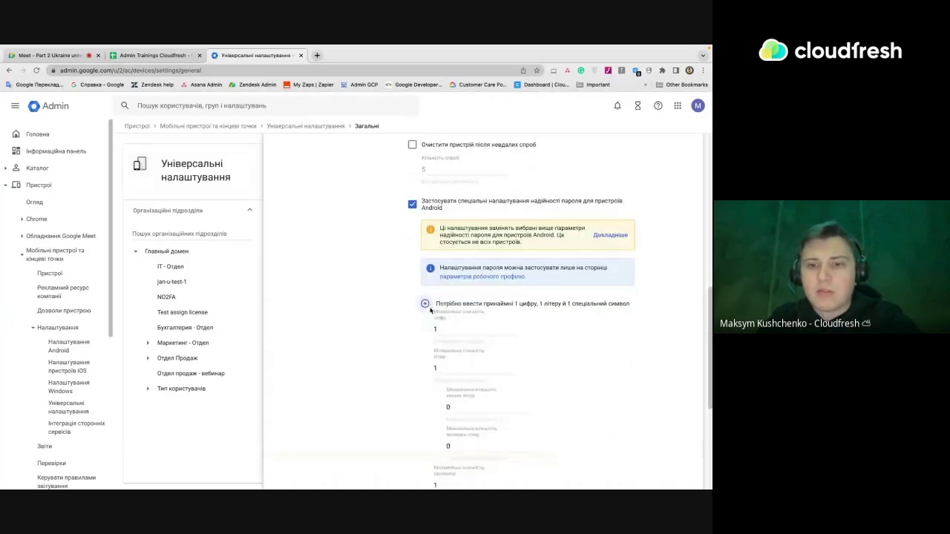
scroll(611, 303, "down", 1)
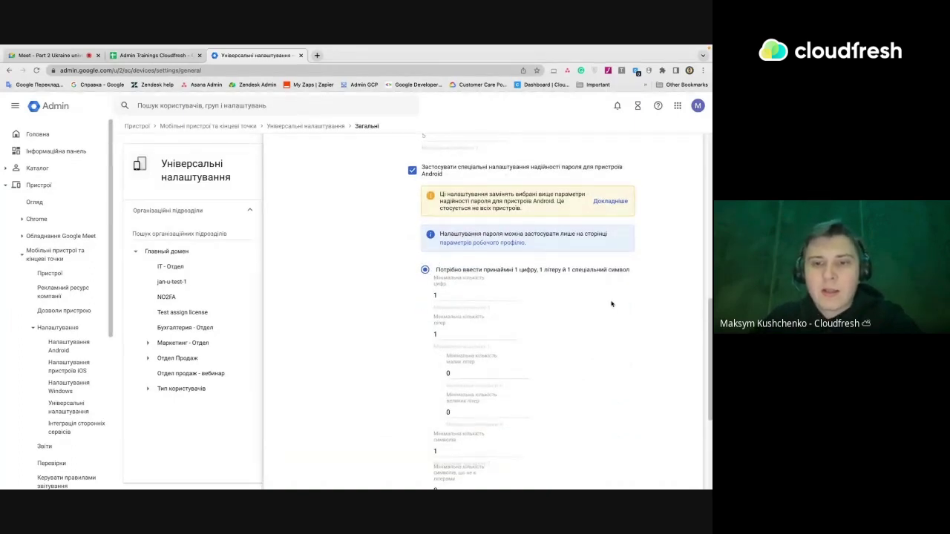
scroll(611, 304, "down", 5)
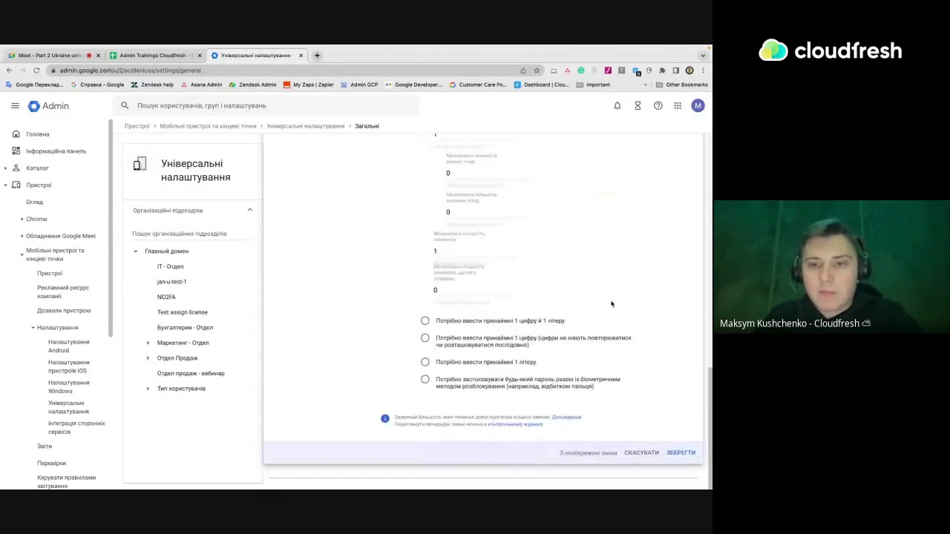
scroll(611, 304, "up", 10)
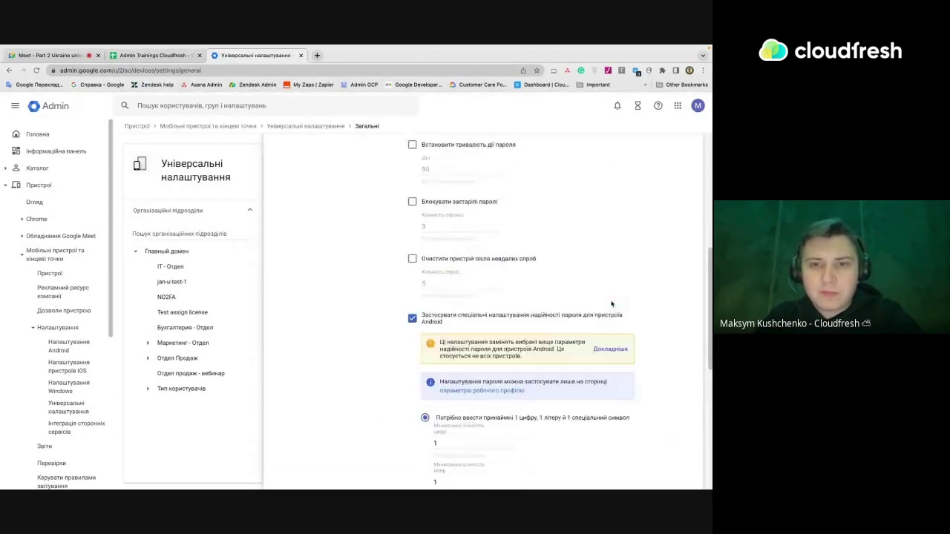
scroll(611, 304, "up", 4)
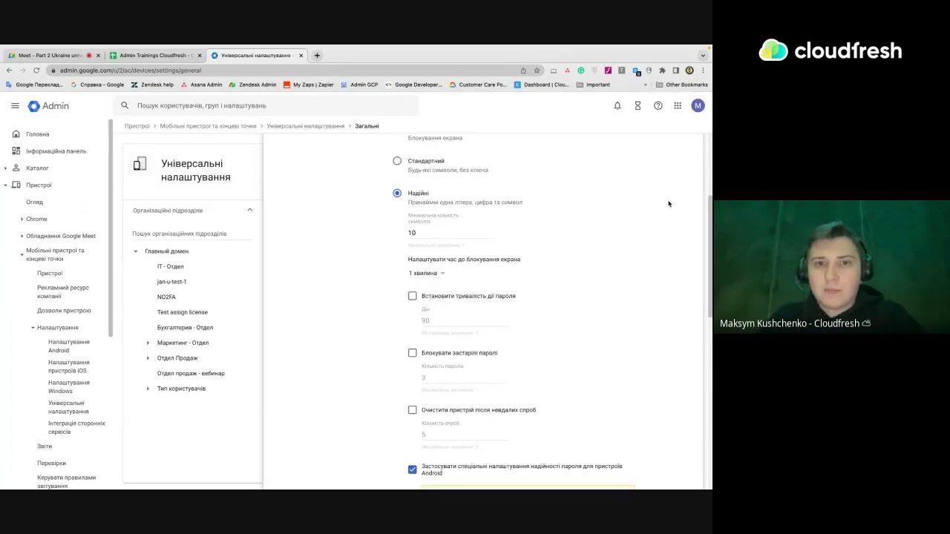
Step: Cancel (СКАСУВАТИ) the unsaved password requirement changes
scroll(669, 204, "down", 5)
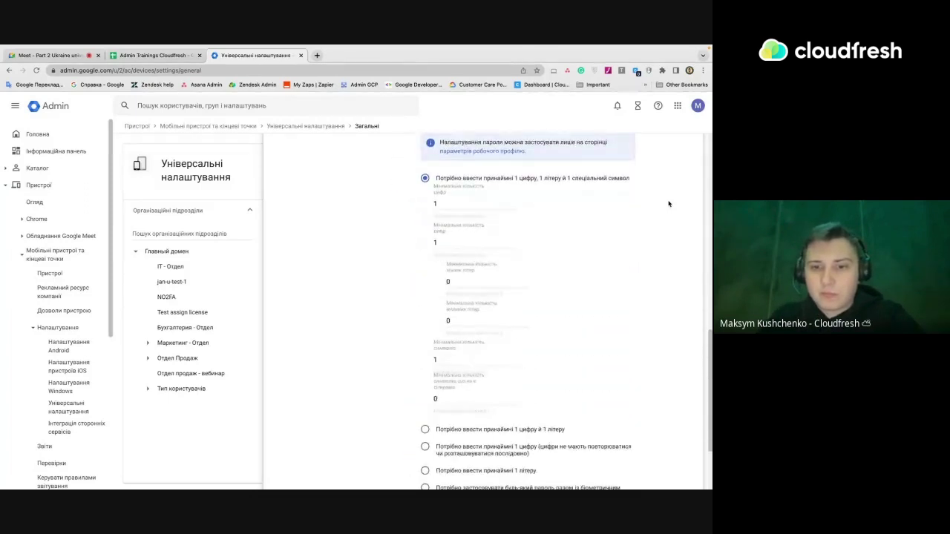
scroll(669, 204, "down", 3)
left_click(630, 453)
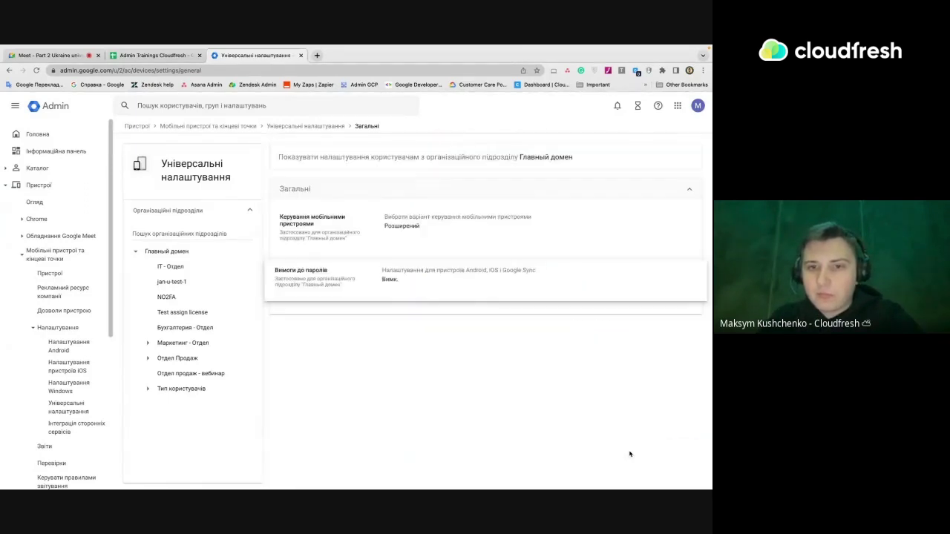
Step: Return to Universal settings via the breadcrumb and open iOS device settings (Налаштування пристроїв iOS)
left_click(322, 127)
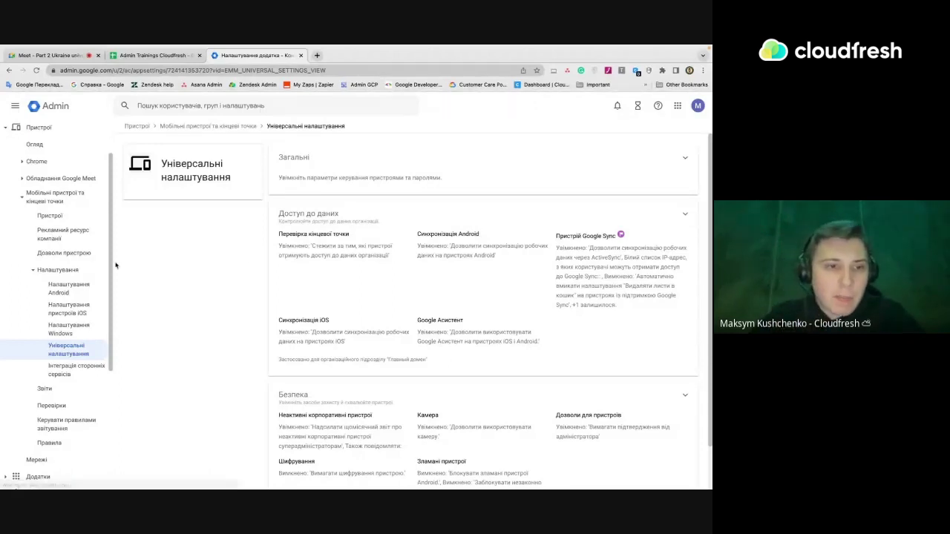
left_click(74, 311)
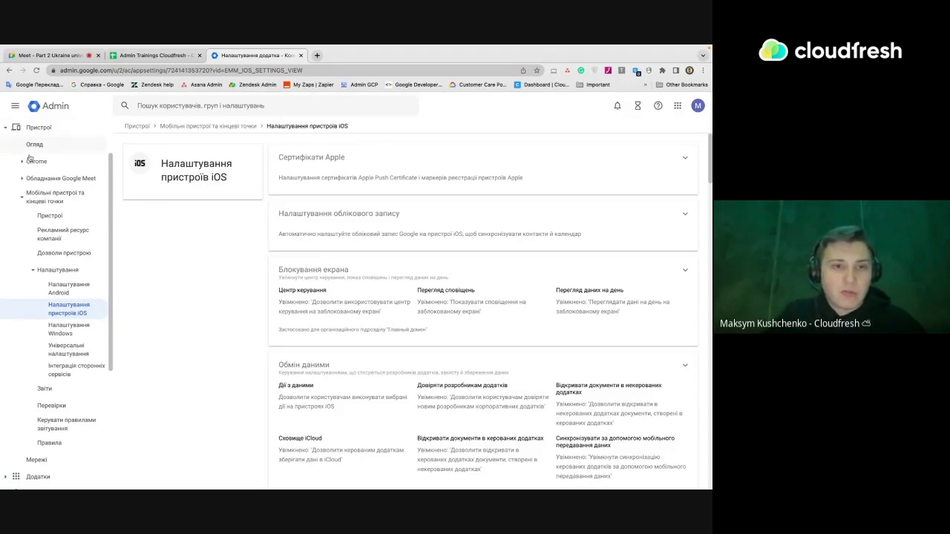
scroll(60, 148, "up", 2)
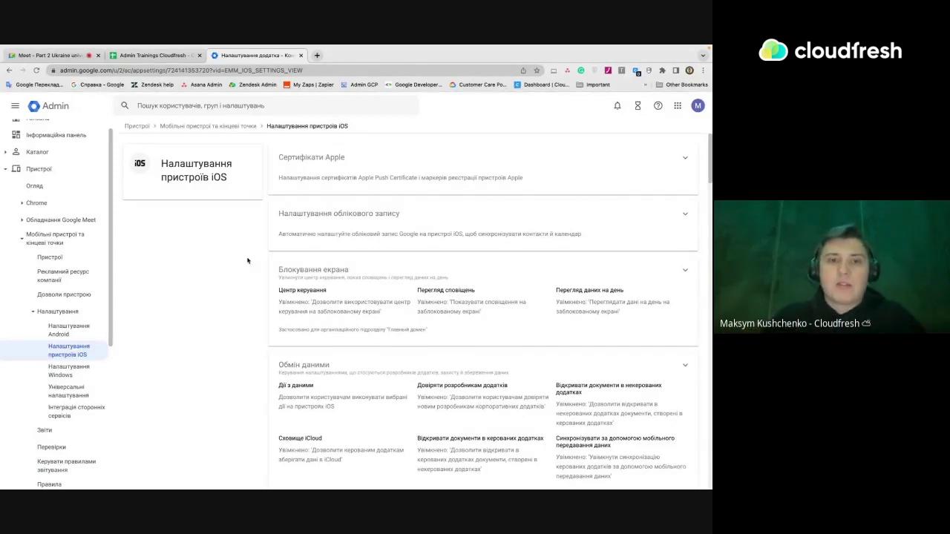
left_click(387, 173)
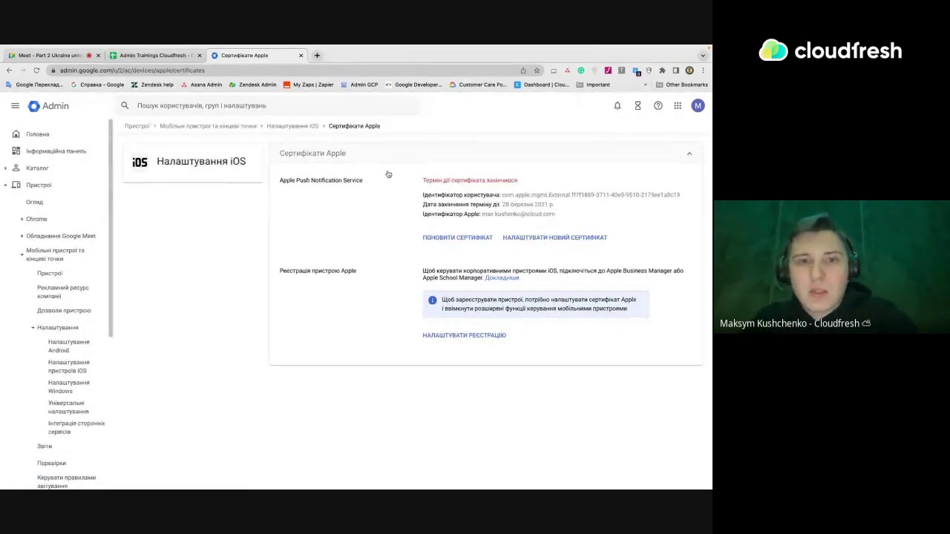
left_click_drag(279, 180, 311, 181)
left_click(414, 179)
left_click_drag(423, 180, 517, 180)
left_click(517, 181)
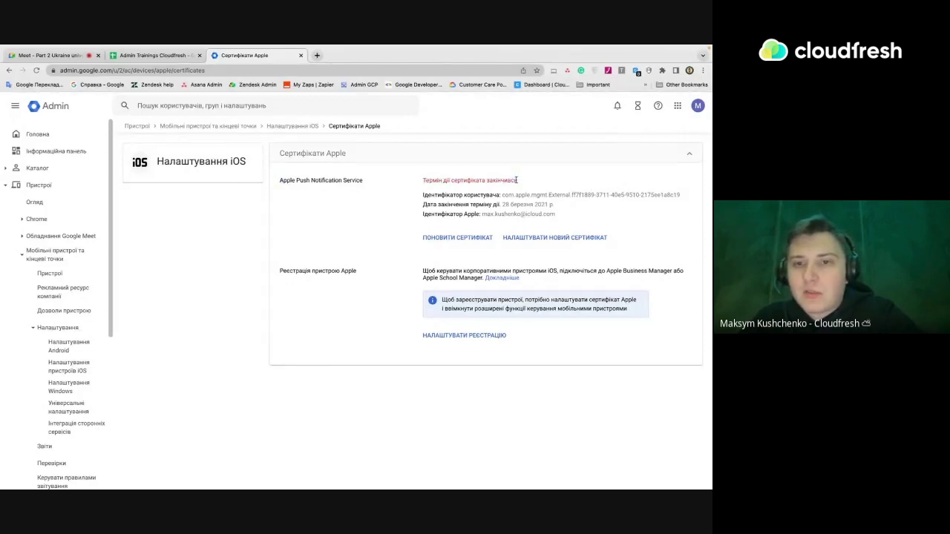
triple_click(498, 178)
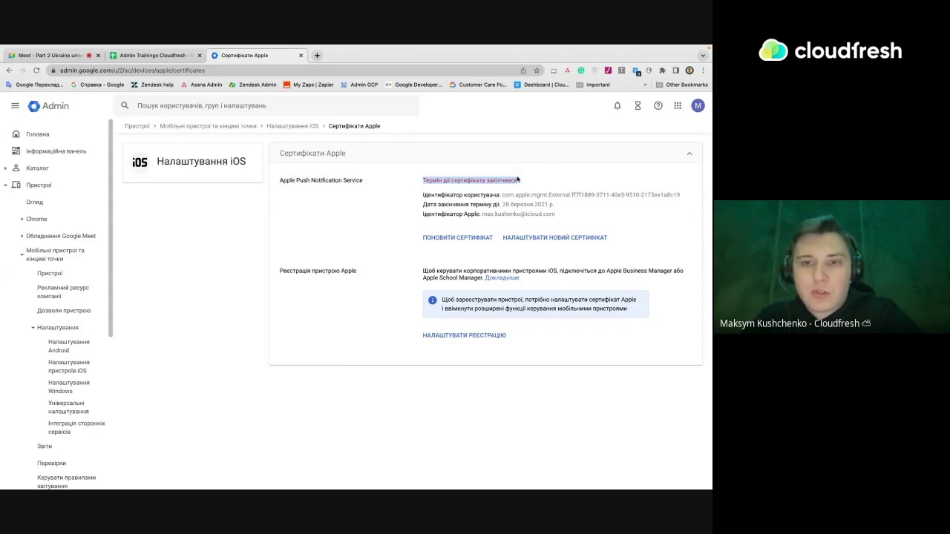
left_click(526, 183)
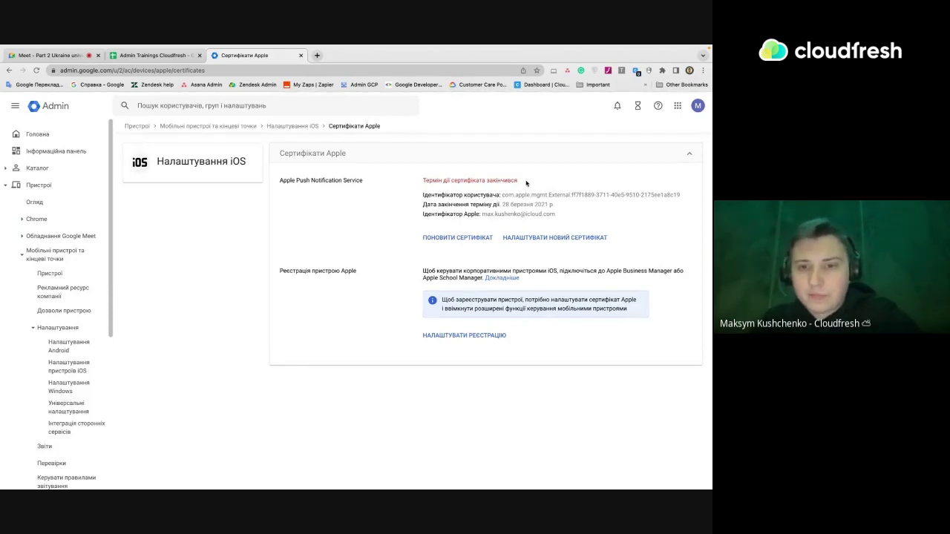
Step: Begin a new Apple push certificate setup, select the Apple ID, and download the CSR file
left_click(531, 236)
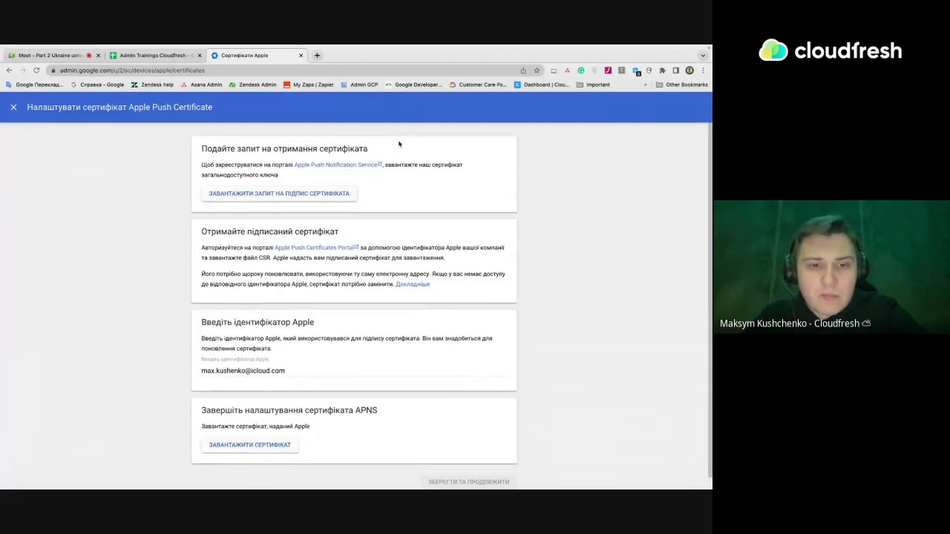
triple_click(216, 372)
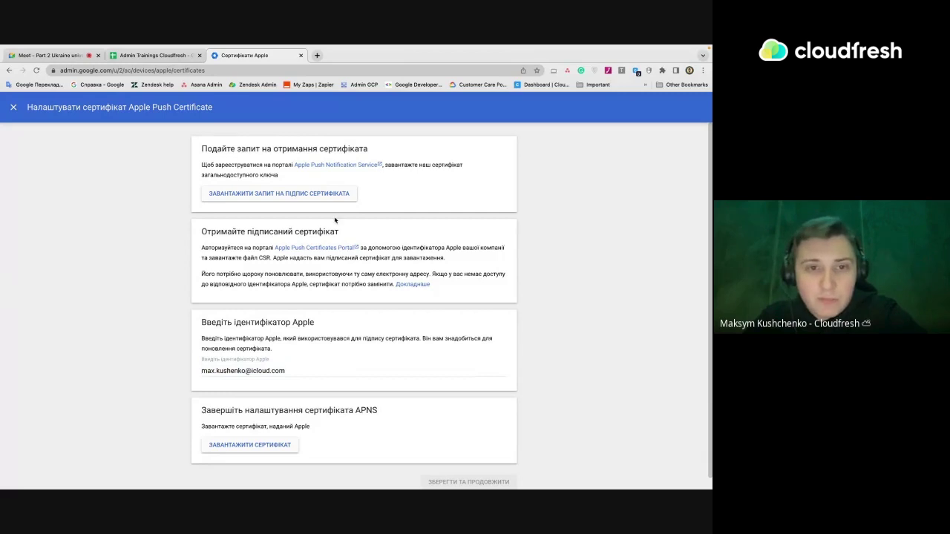
left_click(311, 194)
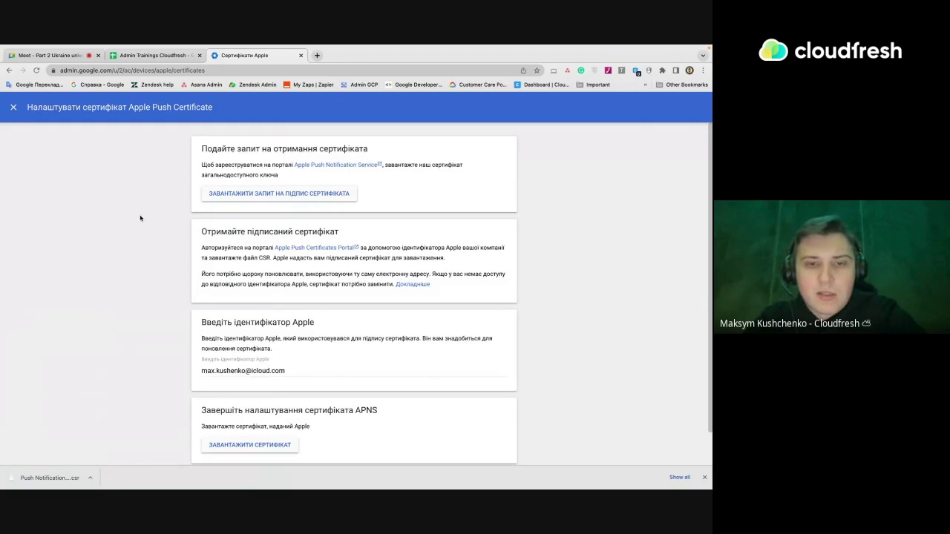
Step: Open the Apple Push Certificates Portal, sign in with the Apple ID and password, and allow the new-device sign-in
left_click(305, 250)
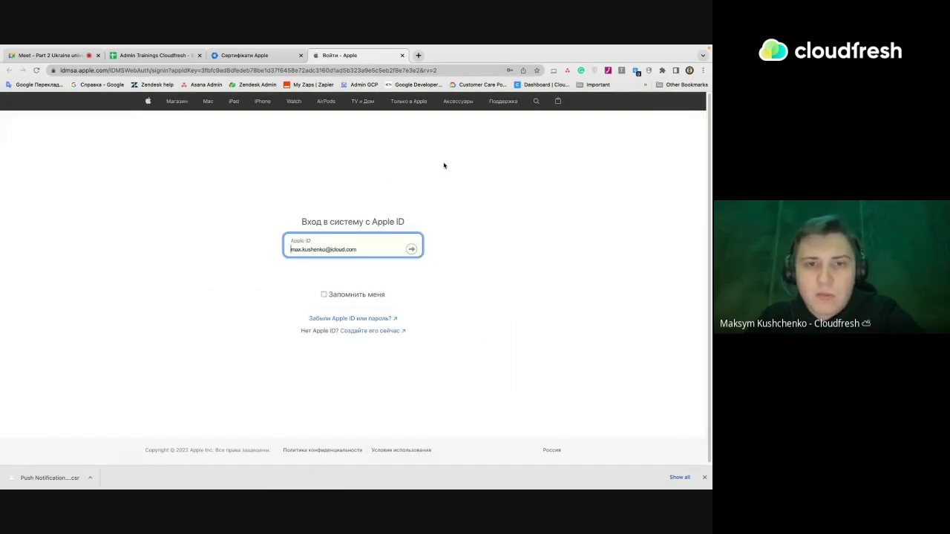
left_click(413, 249)
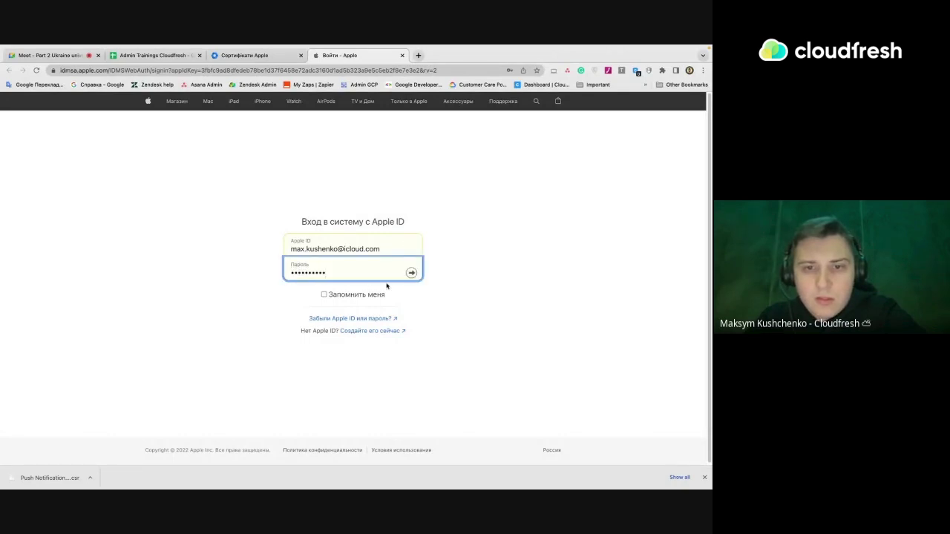
left_click(411, 272)
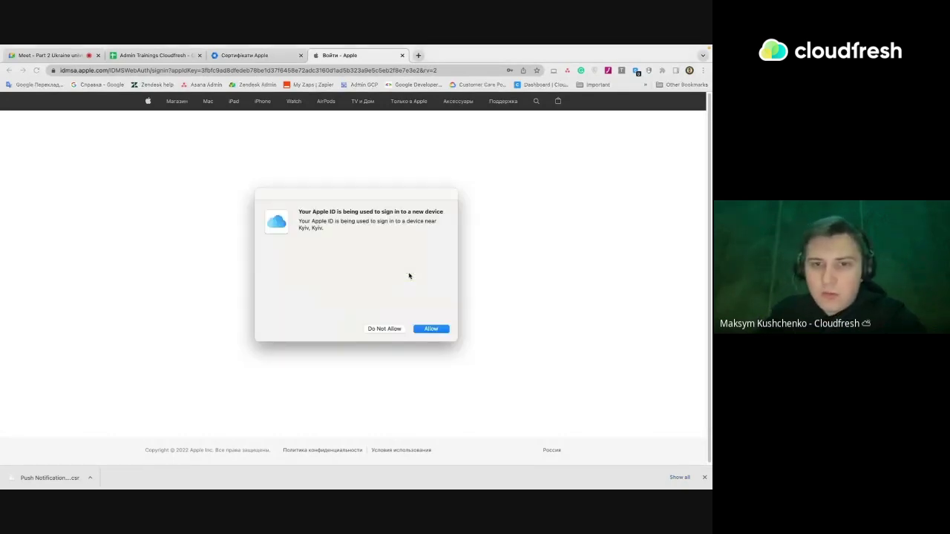
left_click(428, 328)
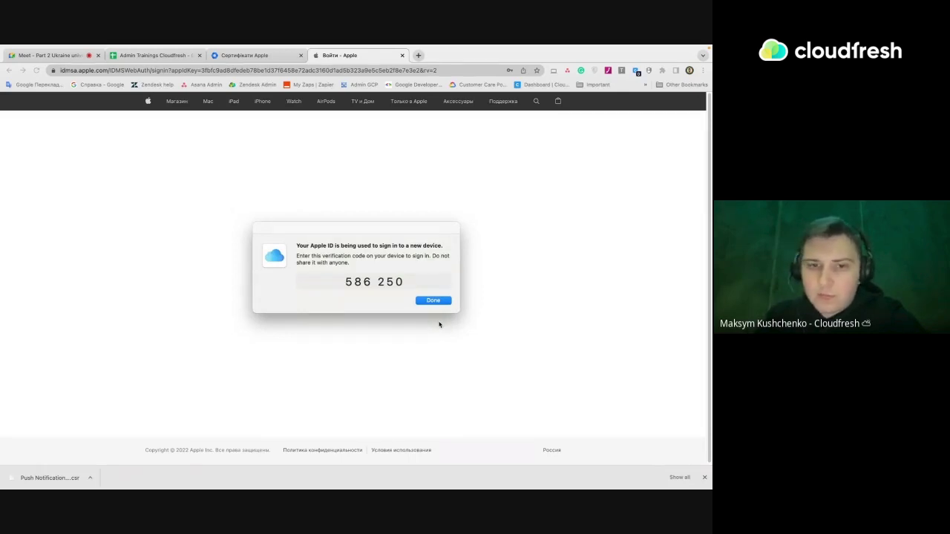
key("ctrl+Left")
key("ctrl+Left")
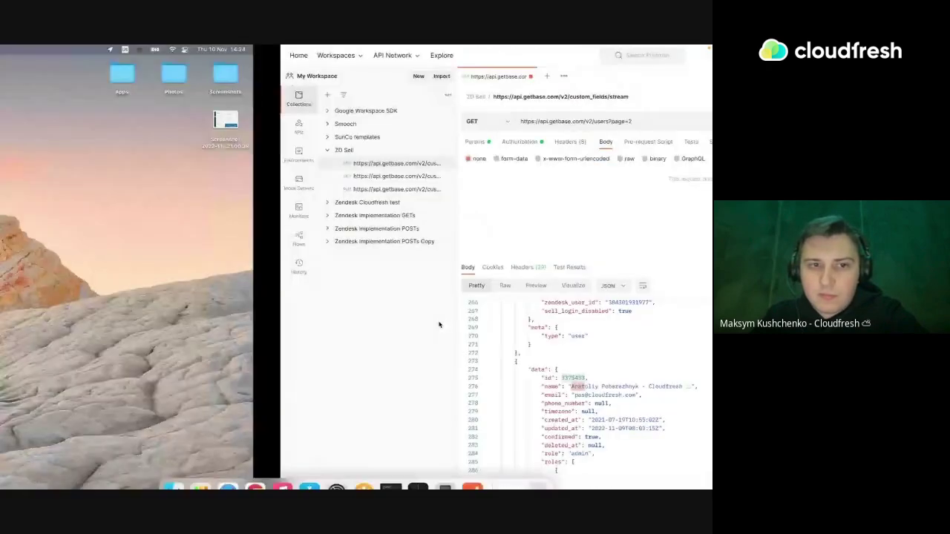
key("ctrl+Right")
key("ctrl+Right")
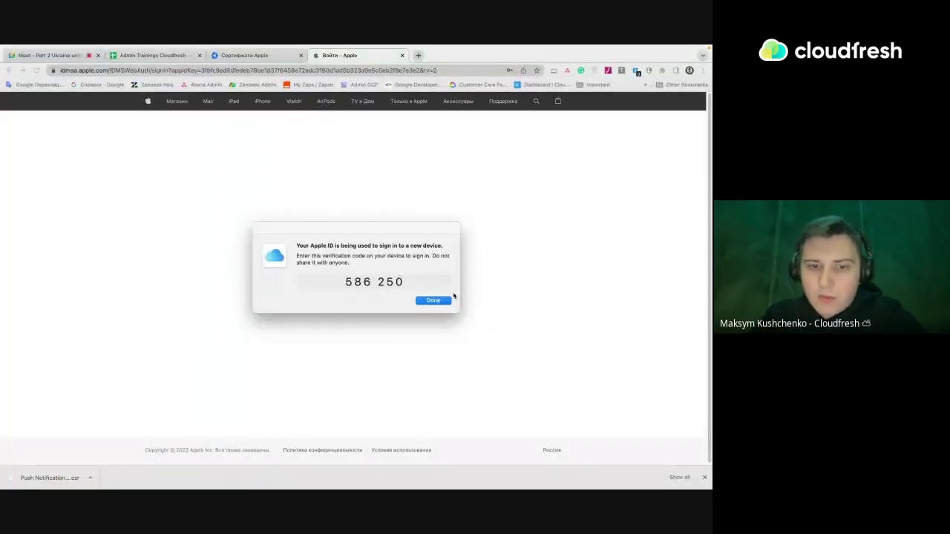
Step: Return to the browser and dismiss the verification code dialog to reach code entry
key("ctrl+Up")
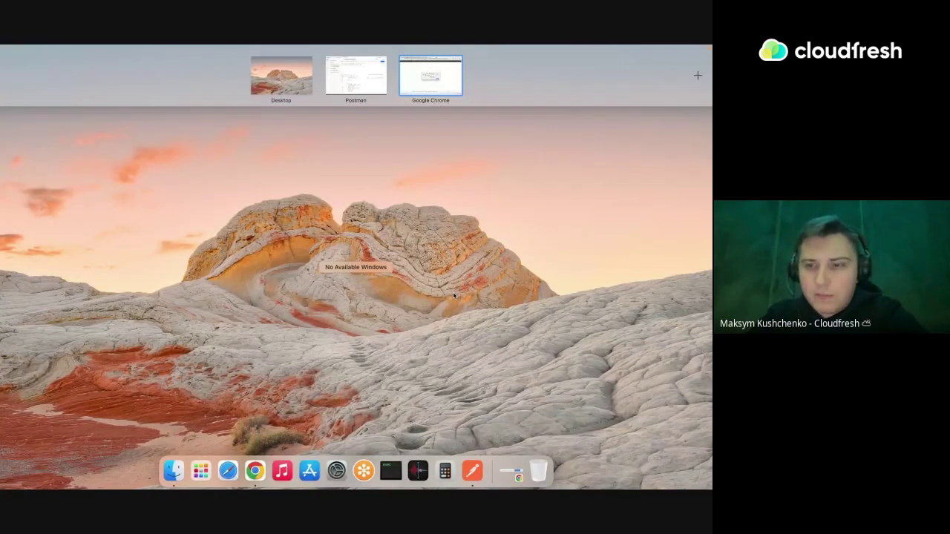
left_click(452, 292)
left_click(436, 300)
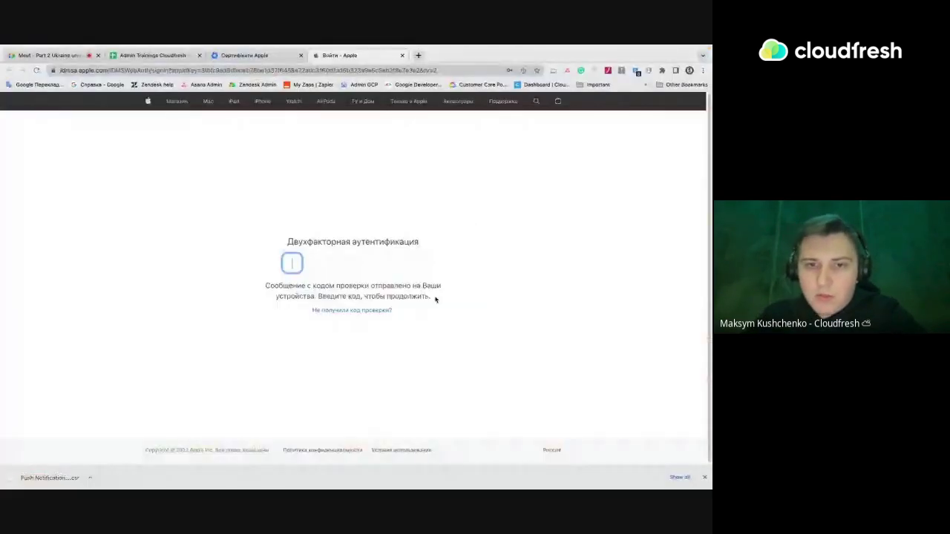
type("5")
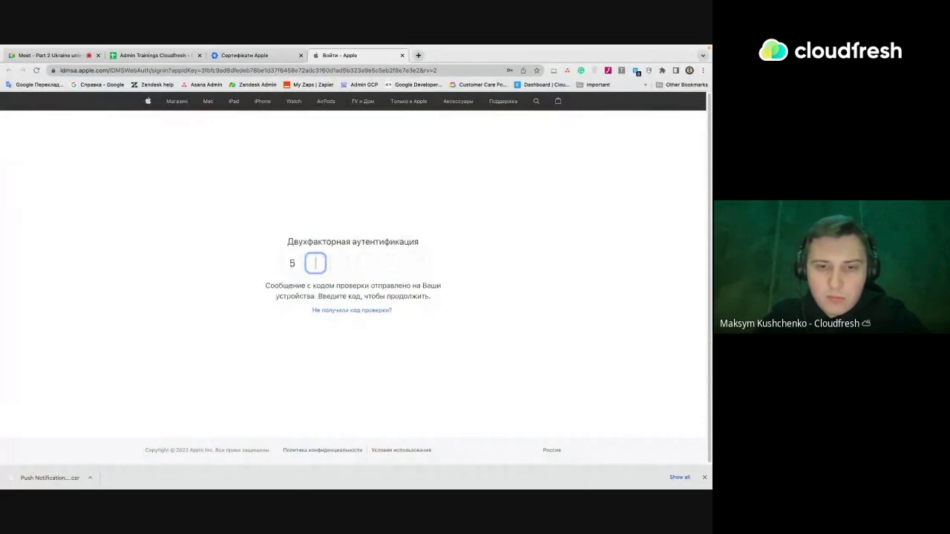
Step: Request the verification code by SMS and enter the six-digit code received
left_click(368, 310)
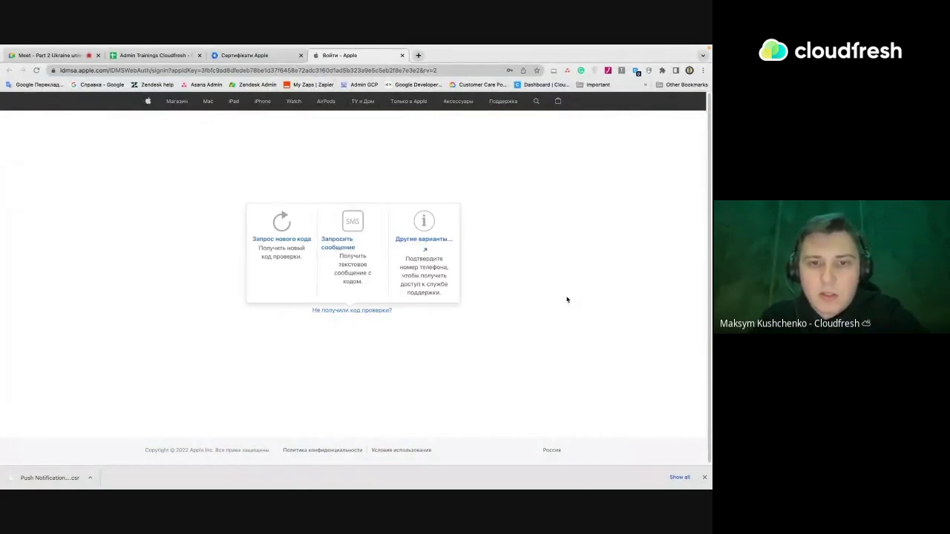
left_click(338, 243)
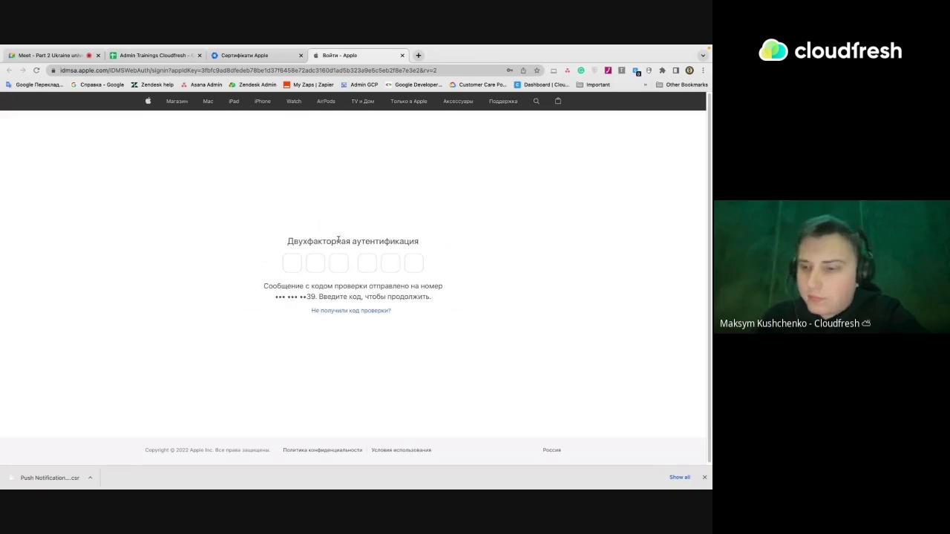
left_click(296, 261)
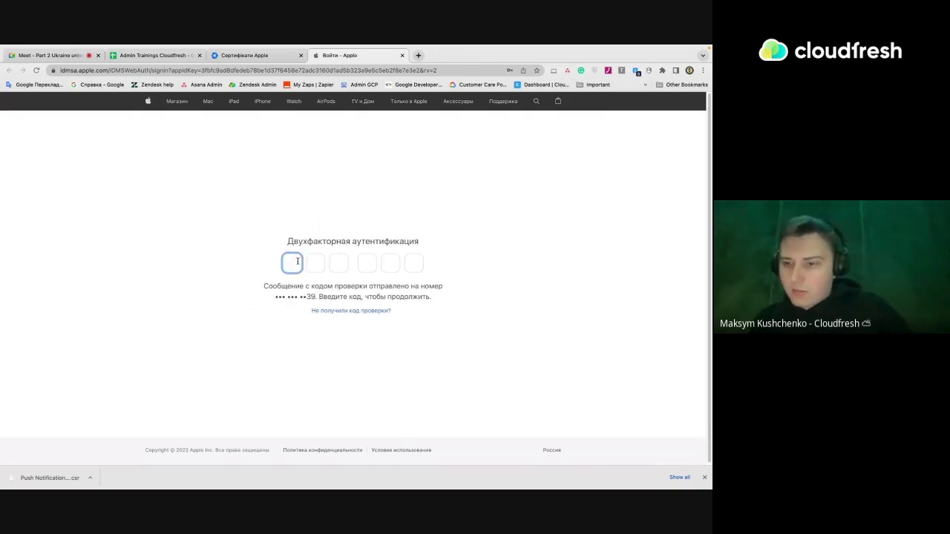
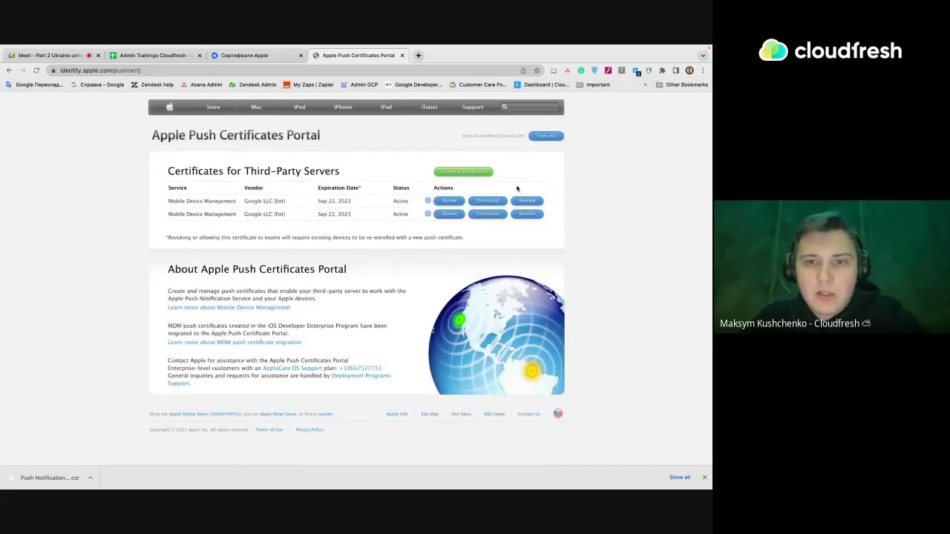
Step: Start creating a new push certificate and accept the terms of use
left_click(463, 172)
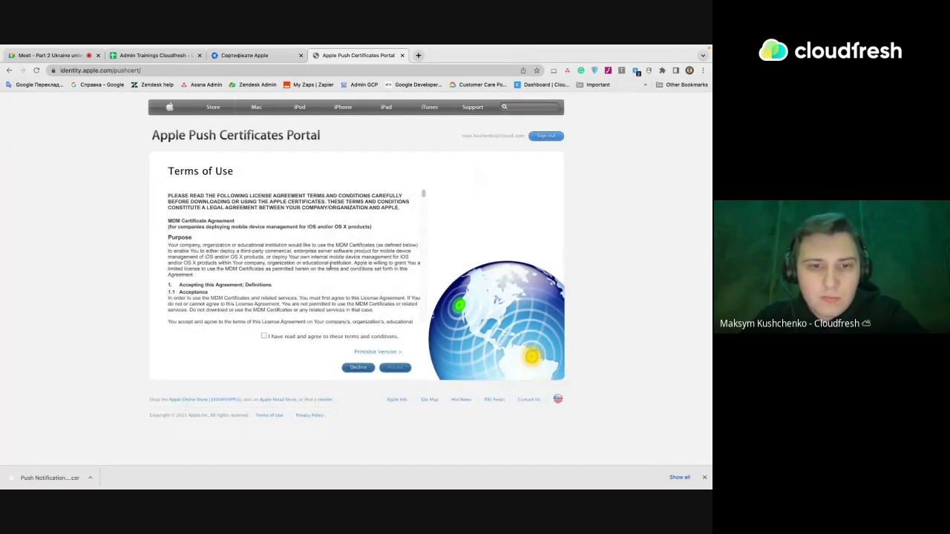
left_click(270, 335)
scroll(395, 236, "down", 1)
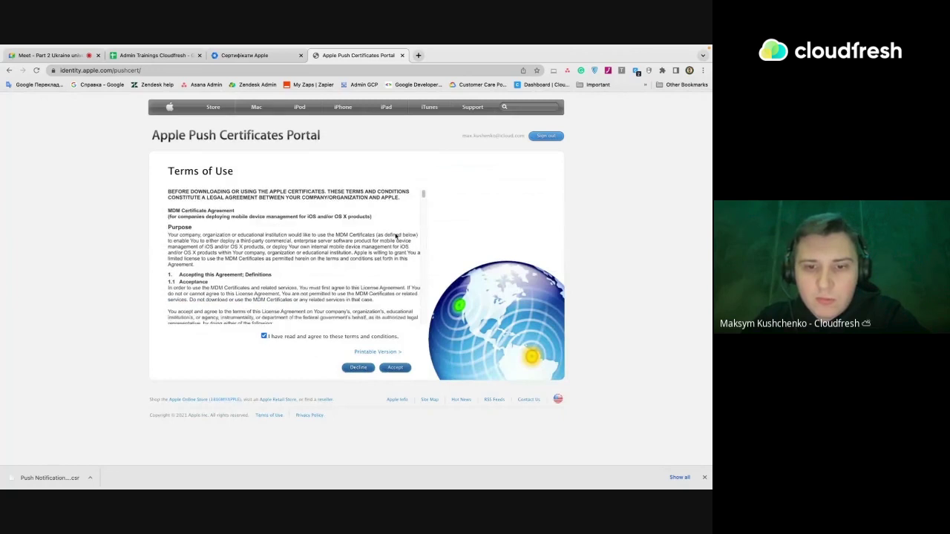
scroll(396, 236, "down", 3)
left_click(395, 367)
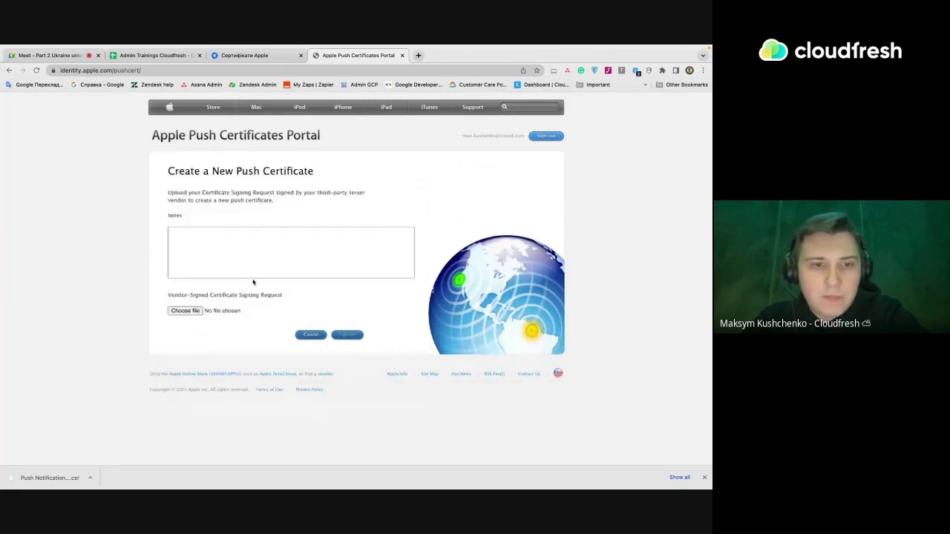
Step: Attach the 'Push Notification Certificate (1).csr' signing request from Downloads
left_click(185, 310)
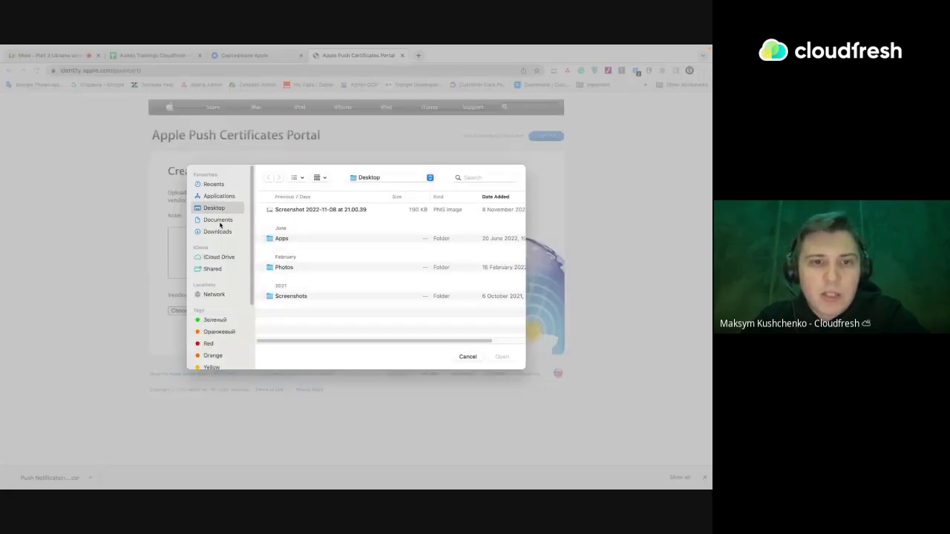
left_click(217, 232)
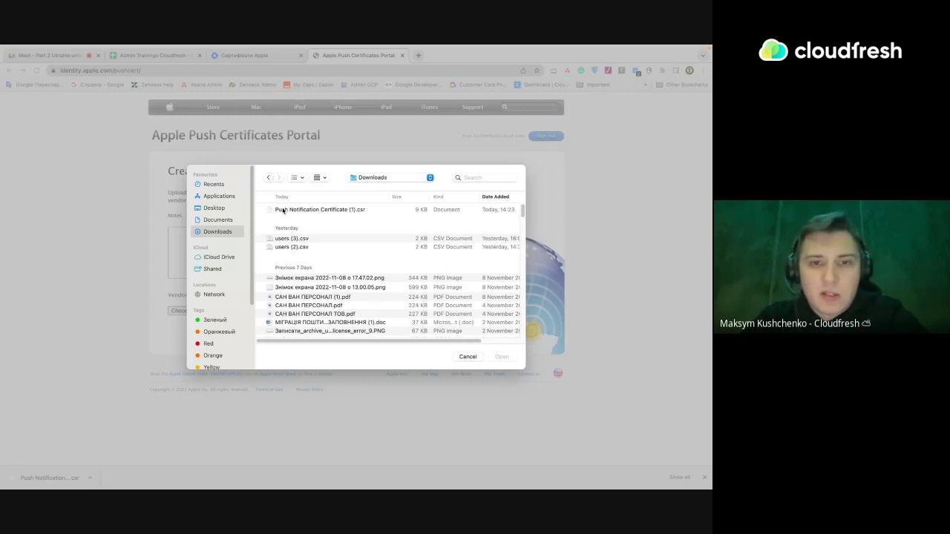
left_click(361, 211)
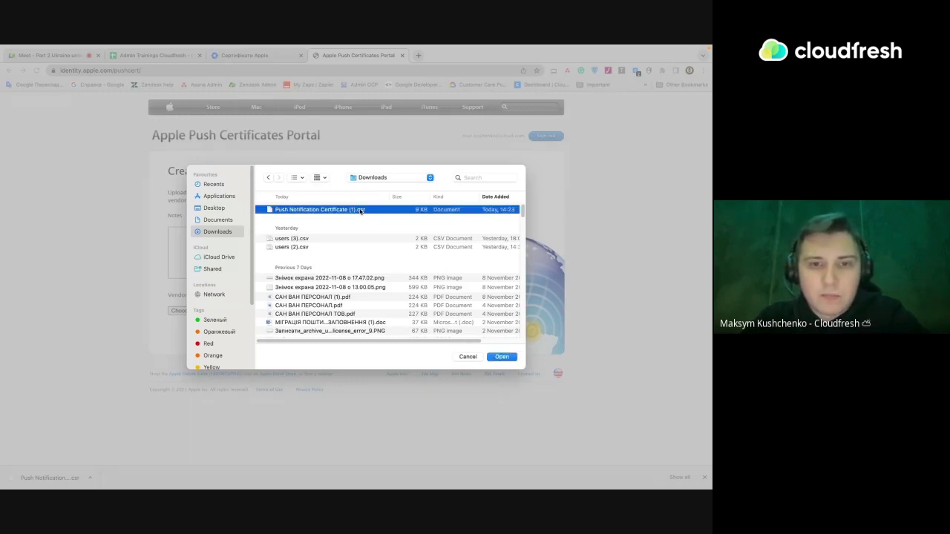
double_click(361, 210)
Step: Download the new Mobile Device Management .pem push certificate from the Confirmation page
left_click(245, 55)
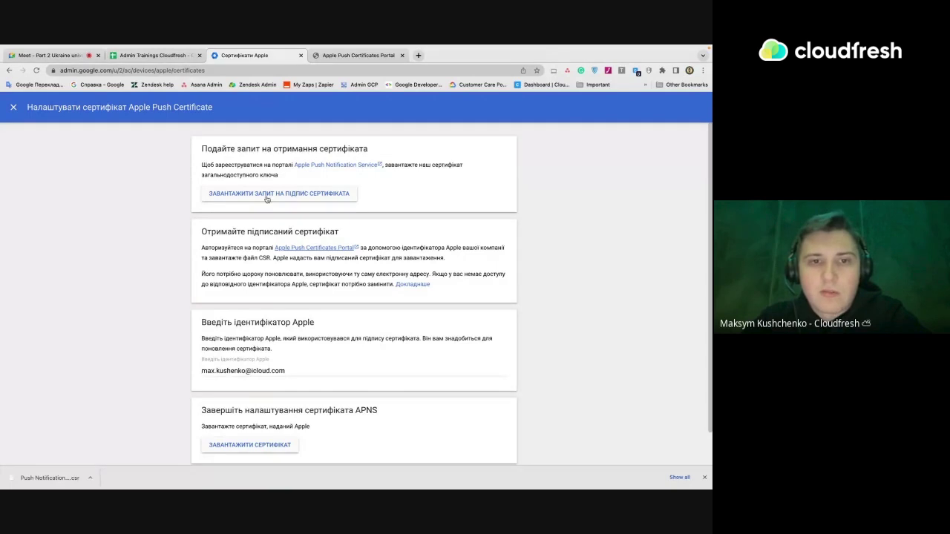
left_click(351, 58)
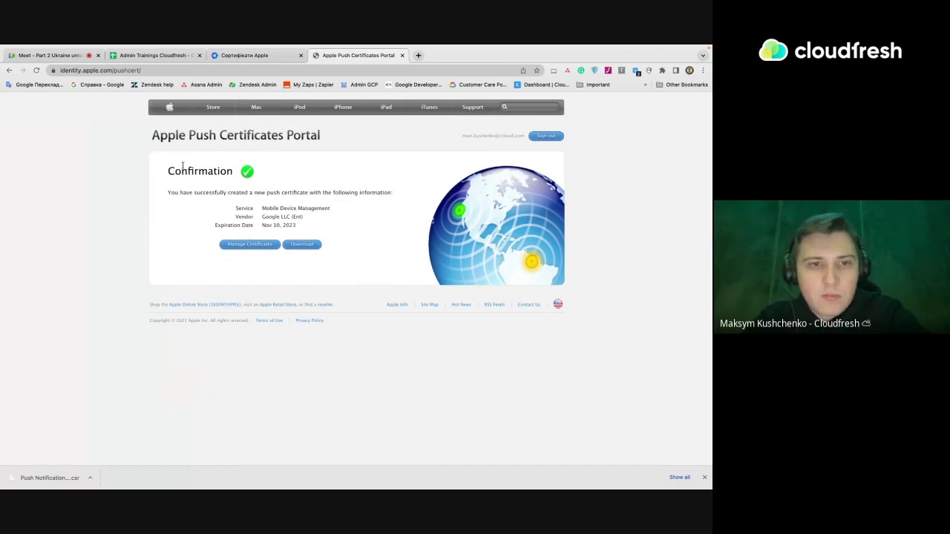
left_click_drag(164, 170, 272, 170)
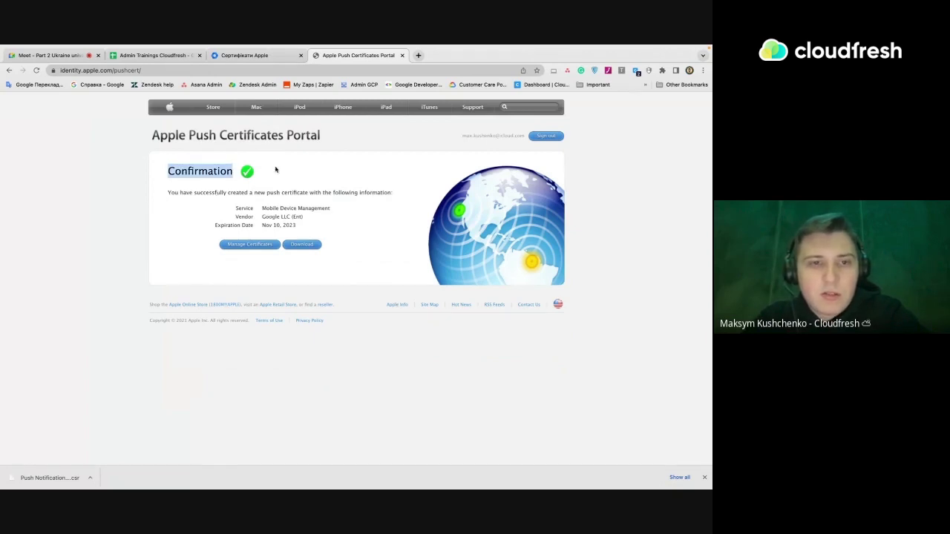
left_click(275, 170)
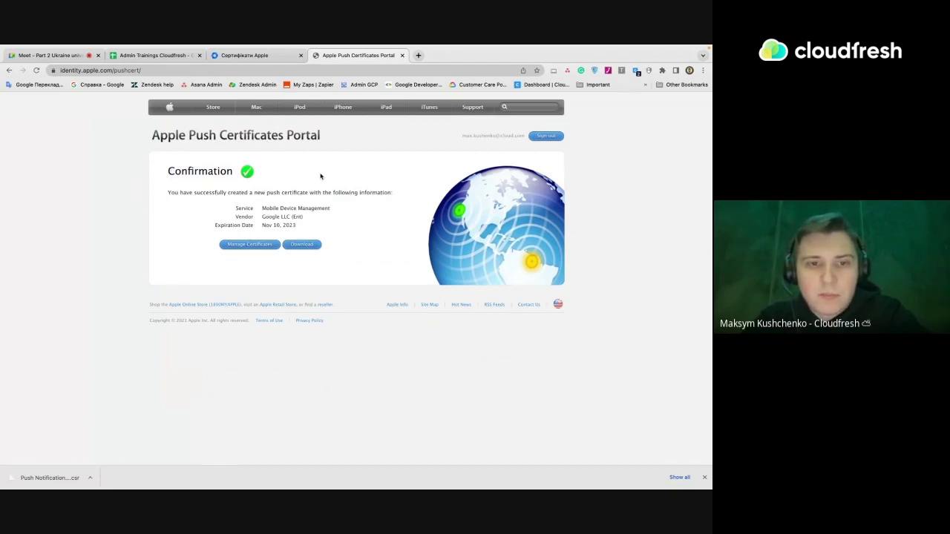
left_click(302, 244)
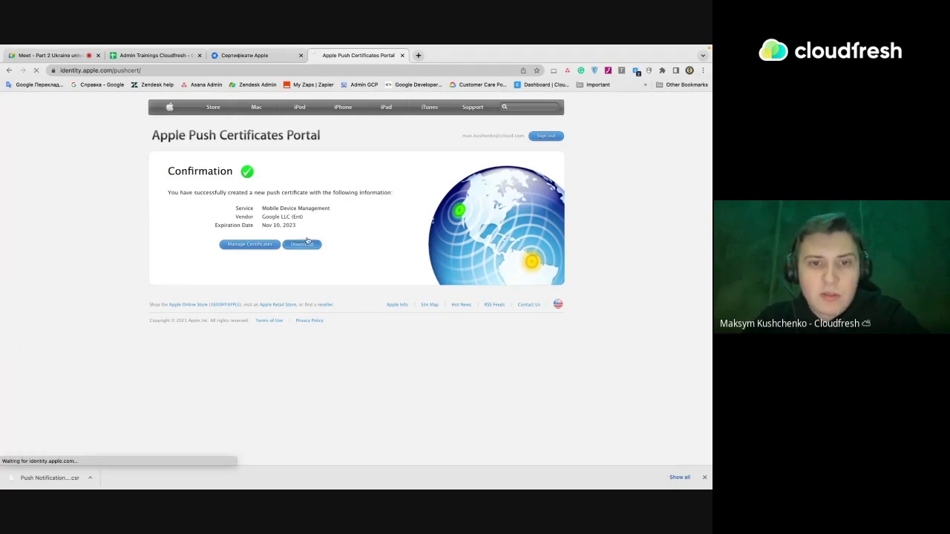
left_click(256, 56)
Step: Upload 'MDM_ Google LLC (Ent)_Certificate.pem', save and continue, and finish the certificate setup
scroll(278, 330, "down", 1)
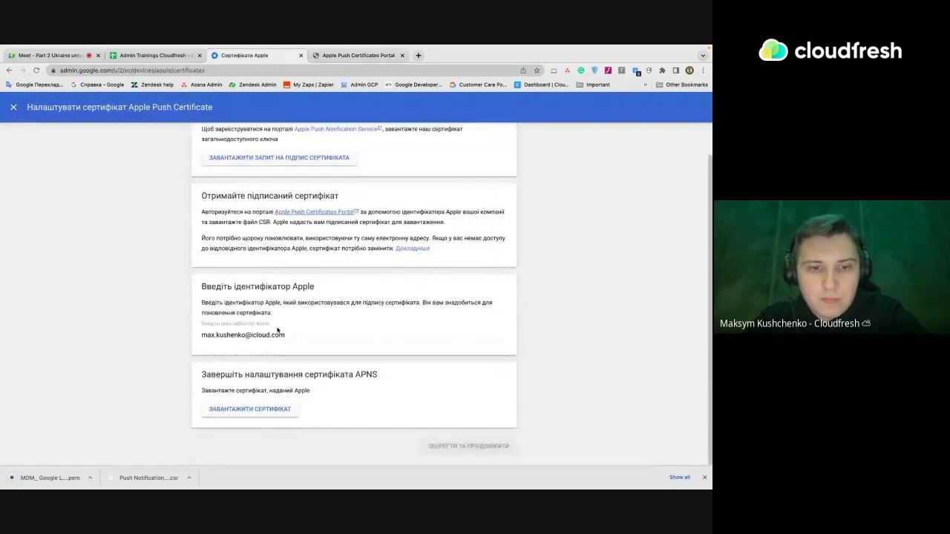
left_click(247, 409)
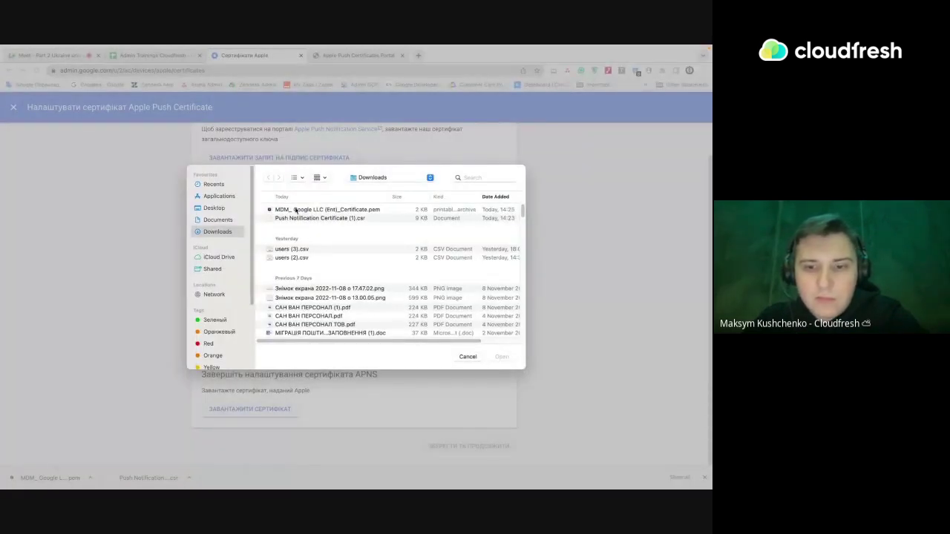
double_click(296, 210)
left_click(437, 446)
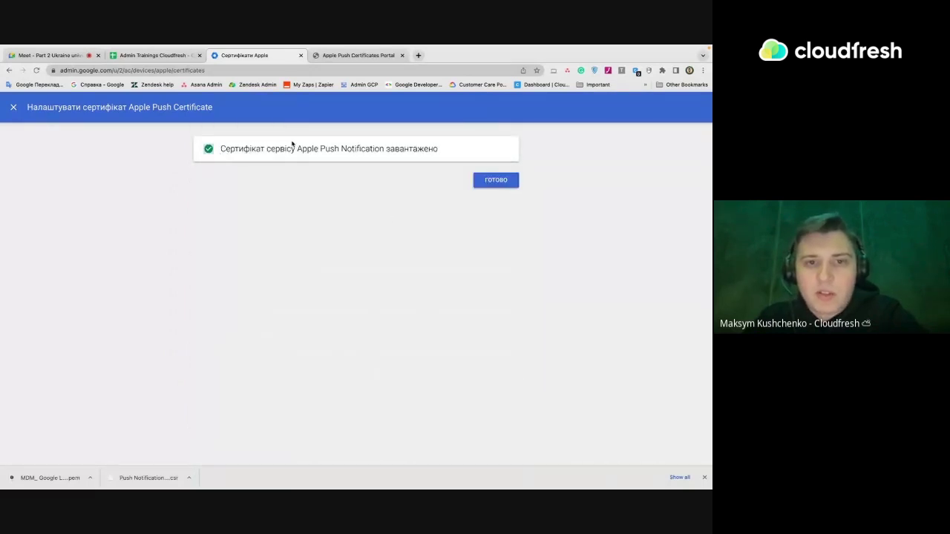
triple_click(355, 149)
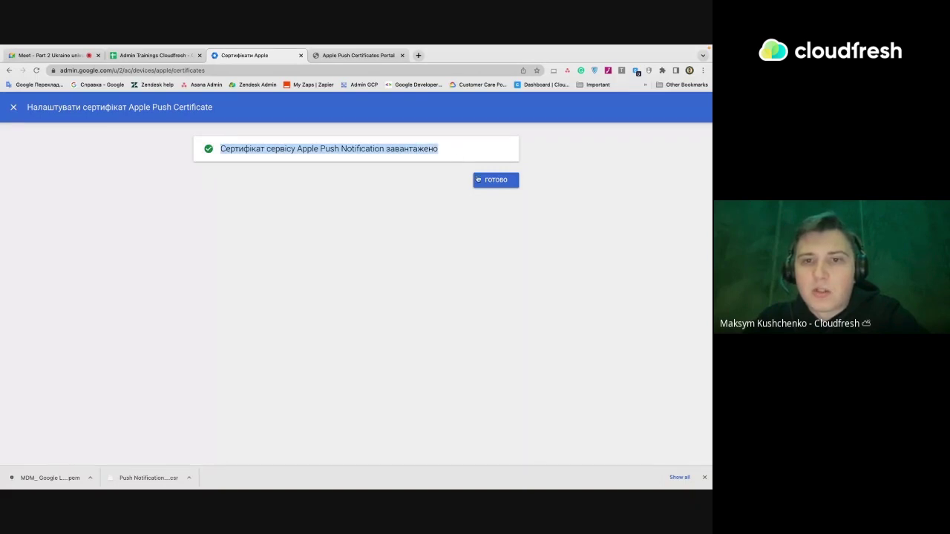
left_click(478, 179)
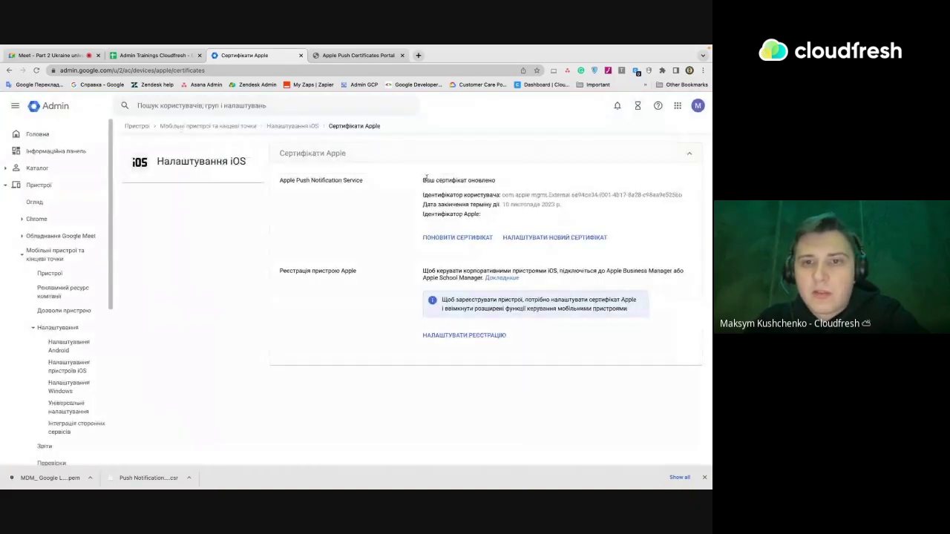
Step: Highlight the Apple push certificate's updated status on the certificates card
left_click_drag(424, 179, 501, 181)
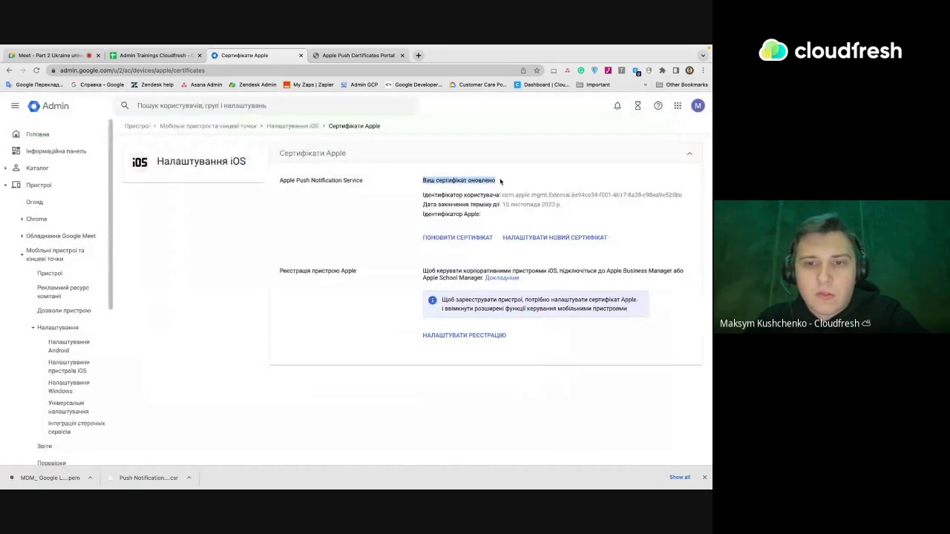
left_click(500, 181)
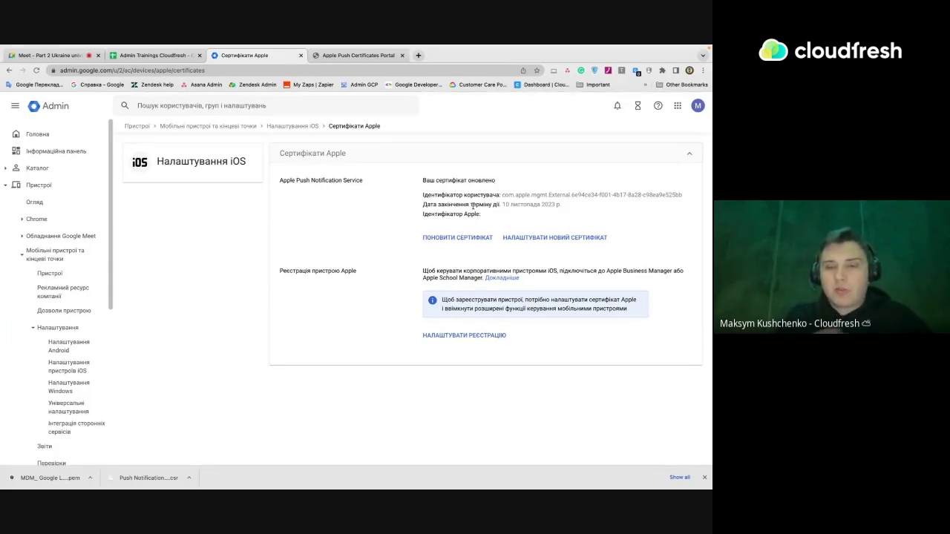
left_click_drag(423, 181, 500, 184)
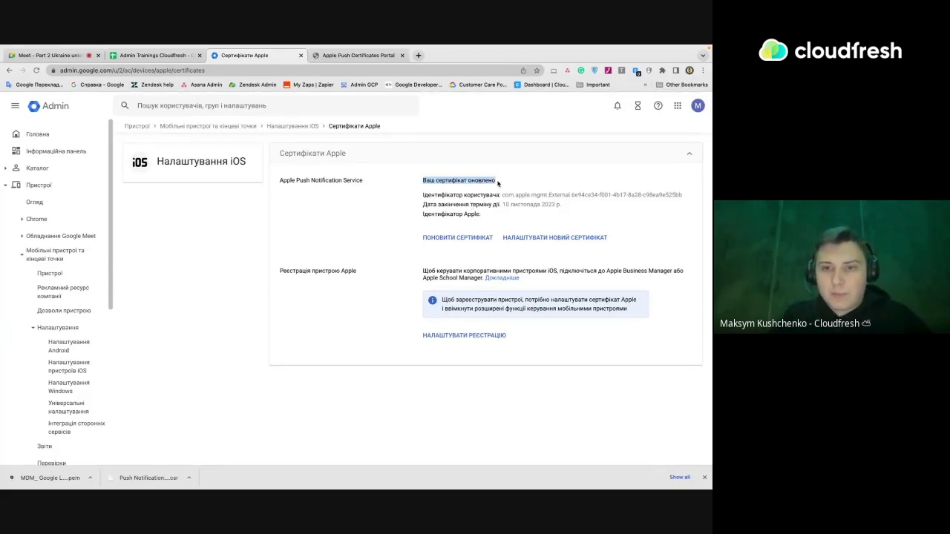
left_click(507, 185)
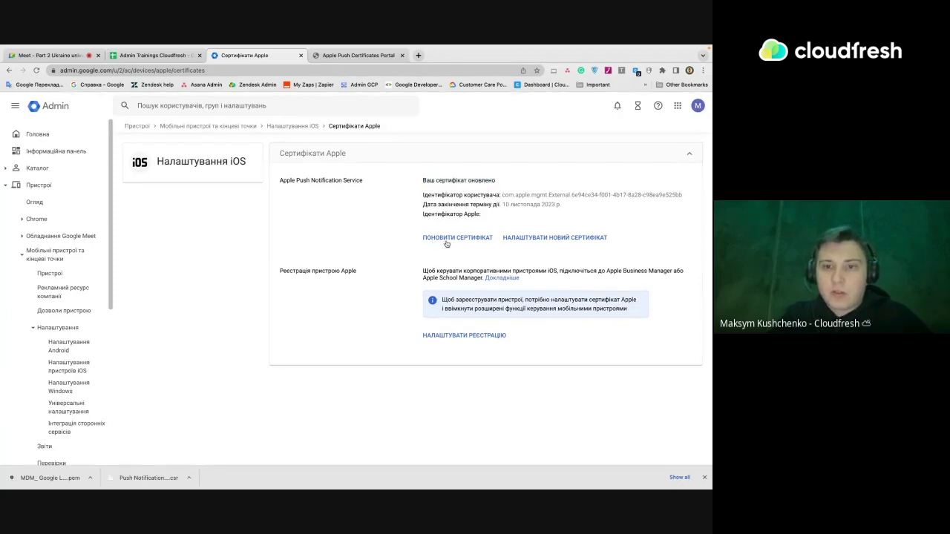
Step: Start renewing the Apple push certificate and look over the renewal form
left_click(447, 238)
scroll(447, 242, "down", 2)
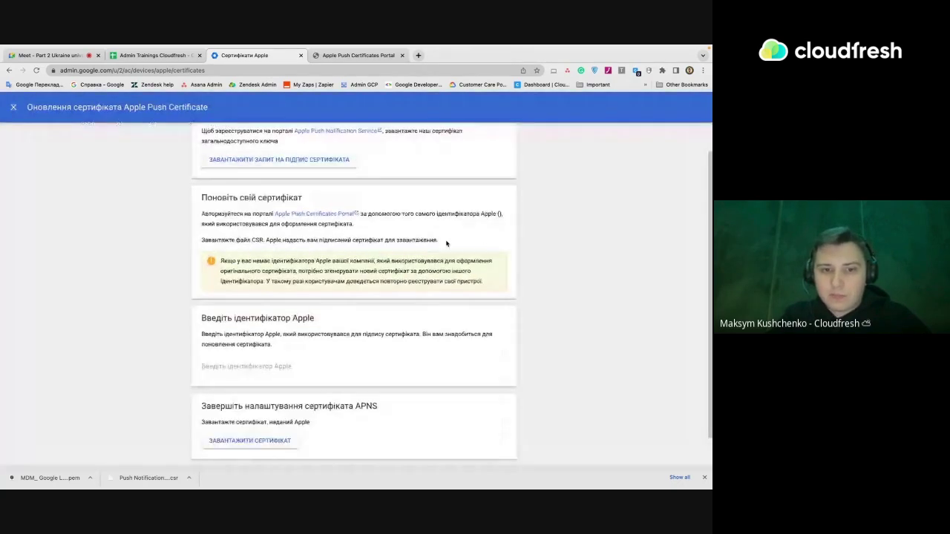
scroll(447, 243, "up", 2)
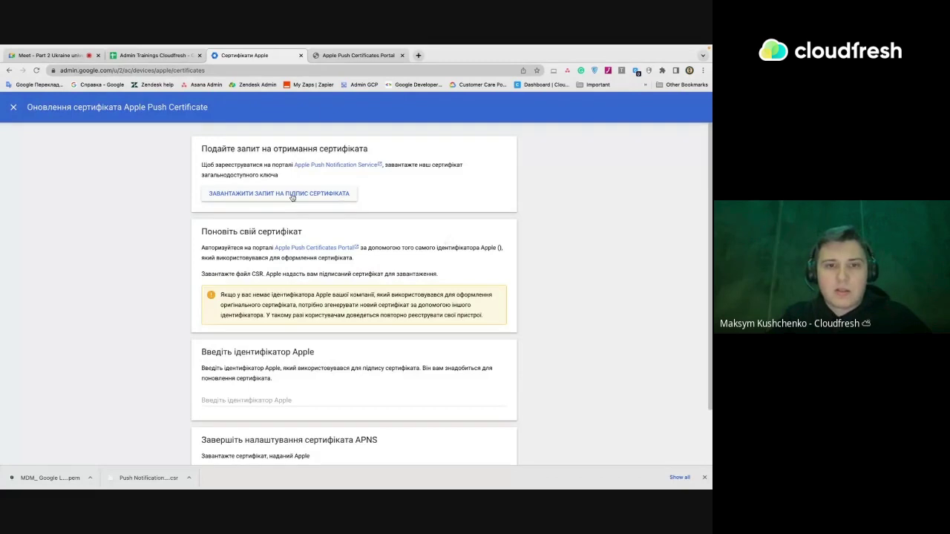
scroll(290, 187, "down", 2)
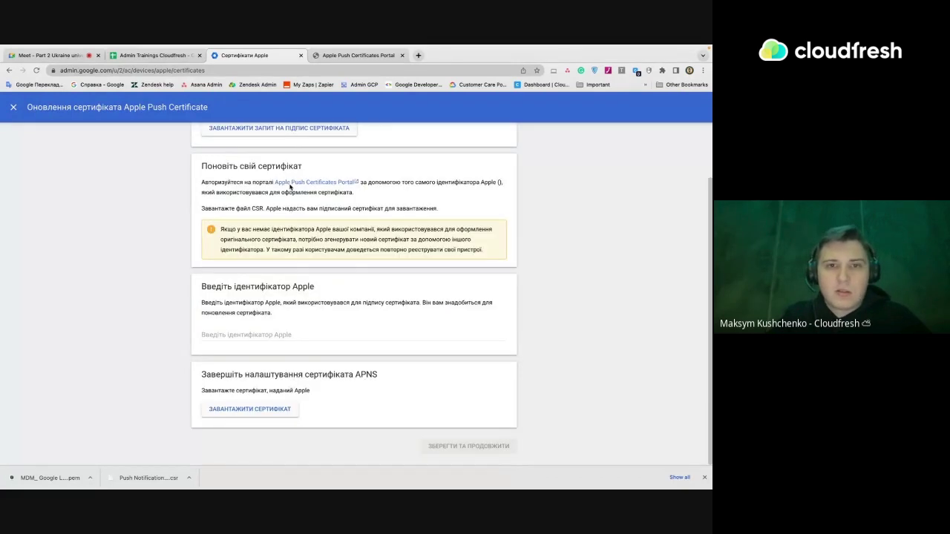
scroll(290, 187, "up", 2)
left_click(332, 58)
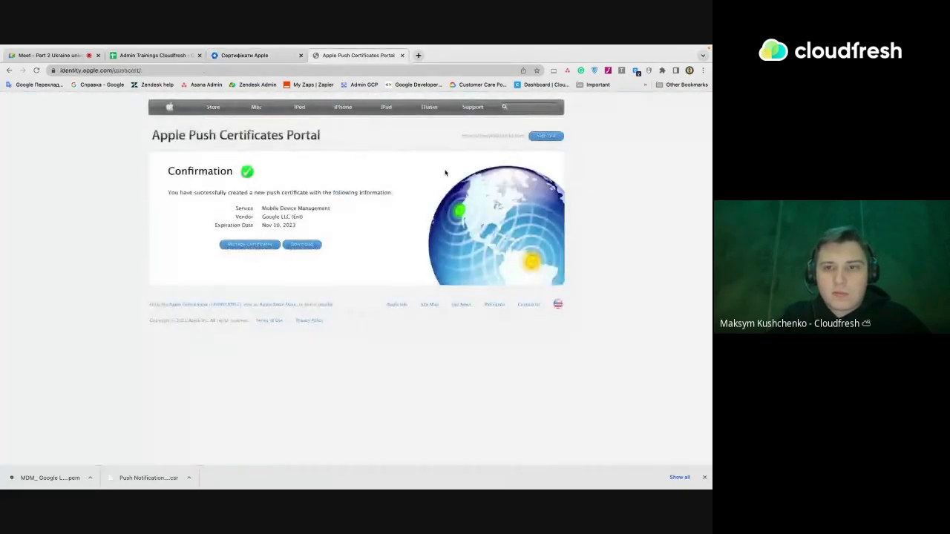
scroll(397, 163, "left", 5)
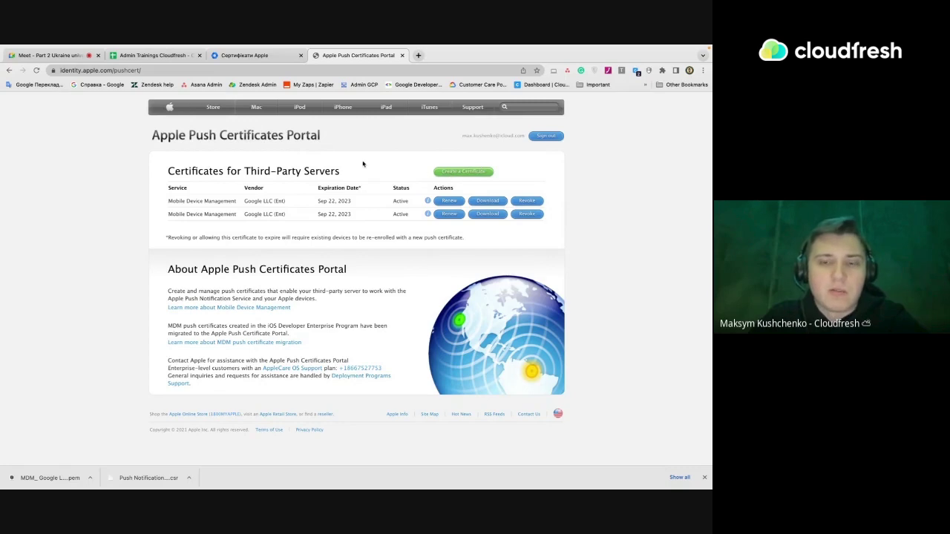
left_click(261, 57)
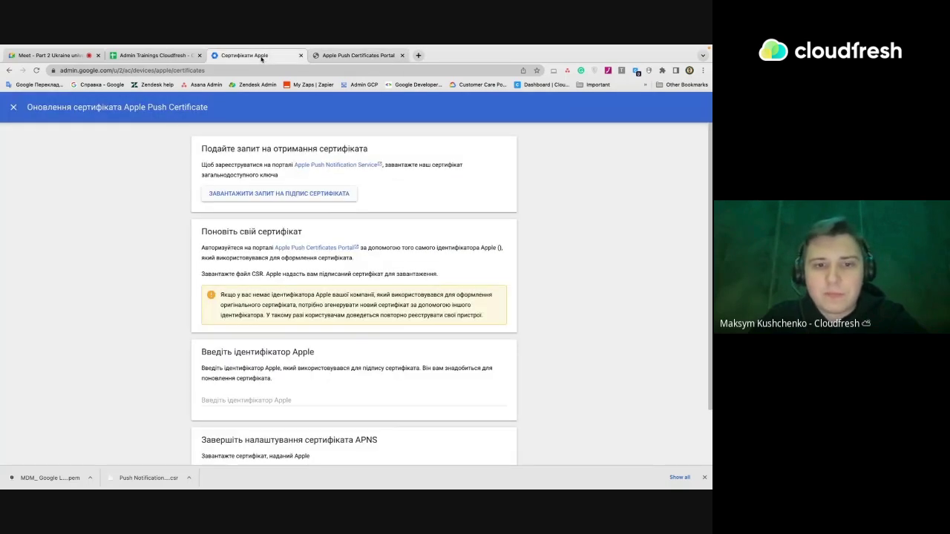
Step: Close the Apple push certificate renewal form with its X button
left_click(13, 107)
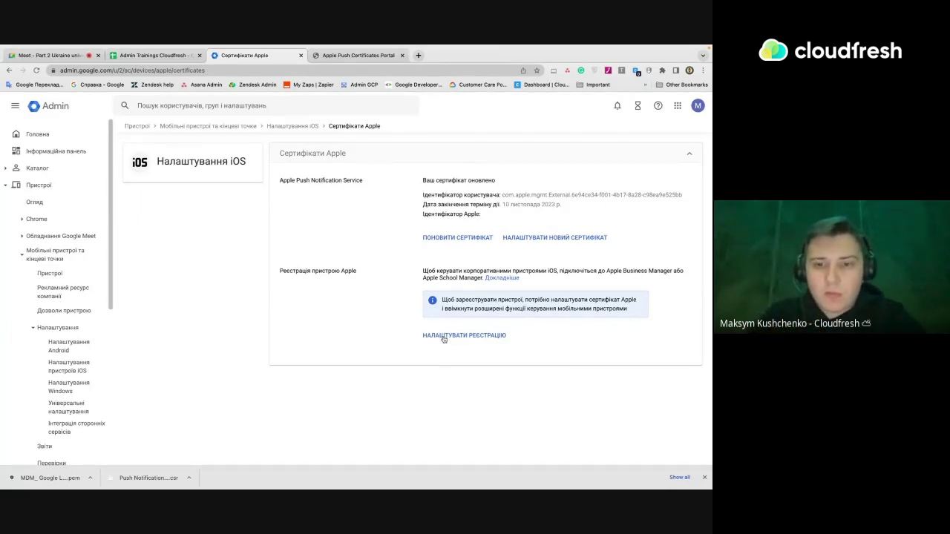
Step: Review the Set Up Enrollment page, then return to the iOS device settings
left_click(443, 336)
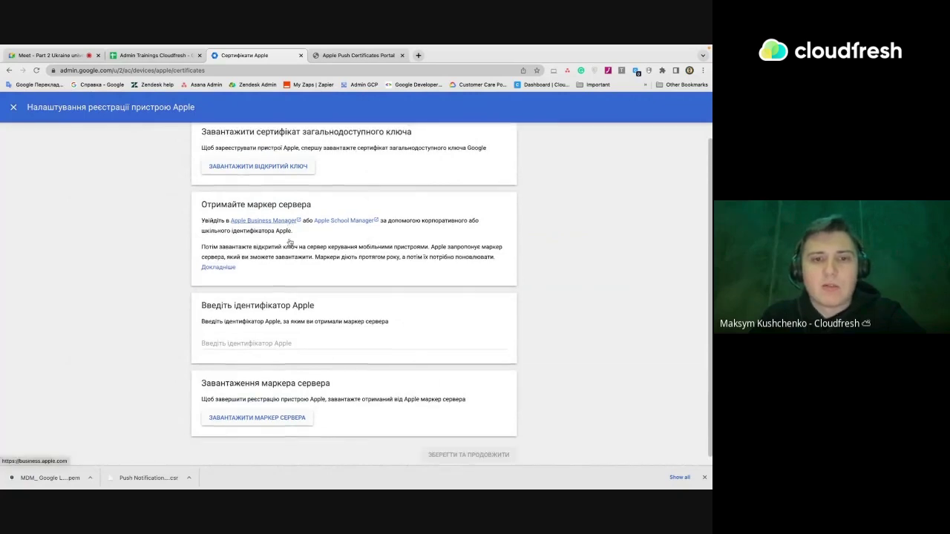
scroll(369, 184, "left", 5)
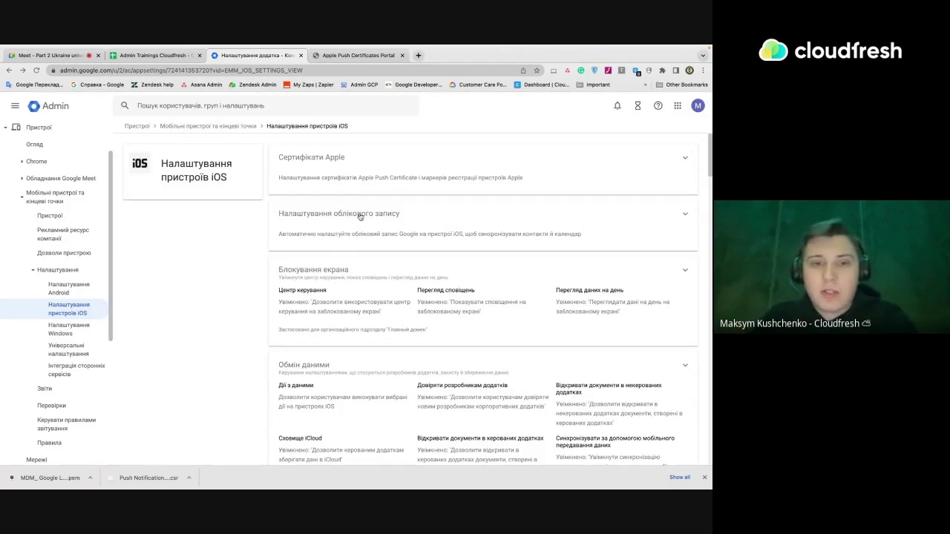
Step: Review device features, Apple apps, authentication, connectivity and keyboard sections, then open Account settings
scroll(349, 212, "down", 1)
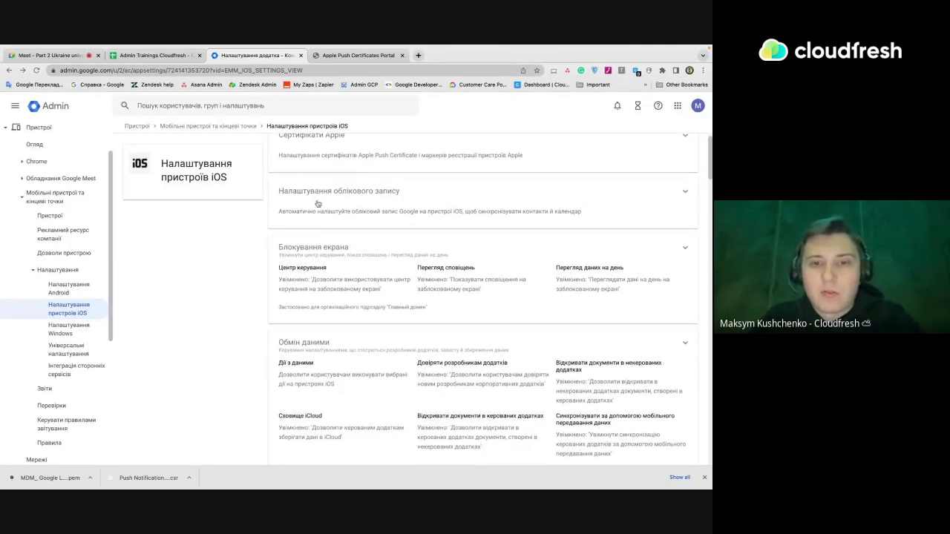
scroll(419, 187, "down", 3)
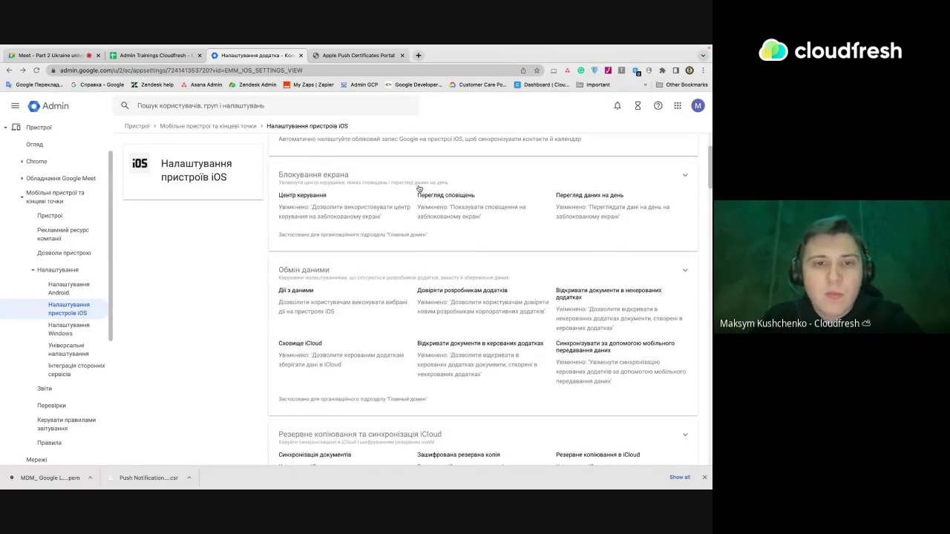
scroll(385, 176, "down", 2)
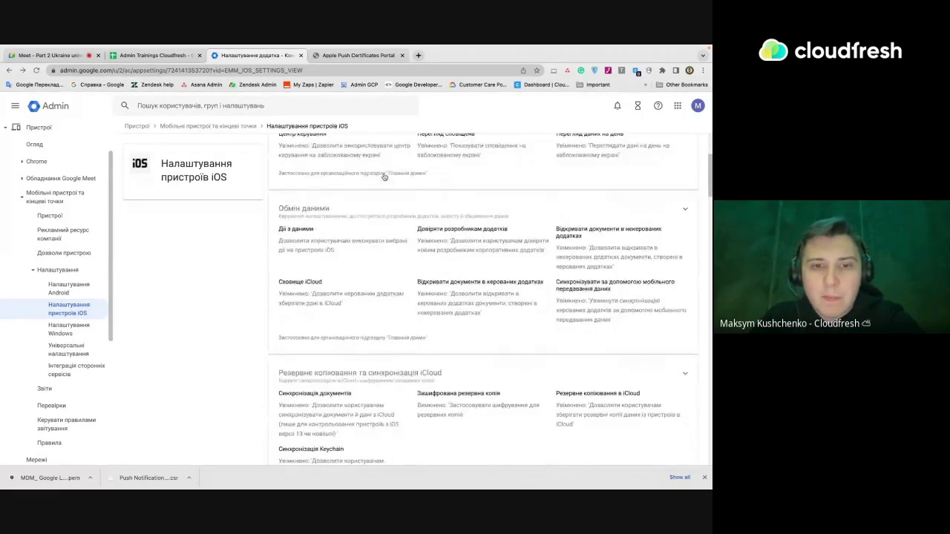
scroll(385, 176, "down", 1)
scroll(389, 247, "down", 2)
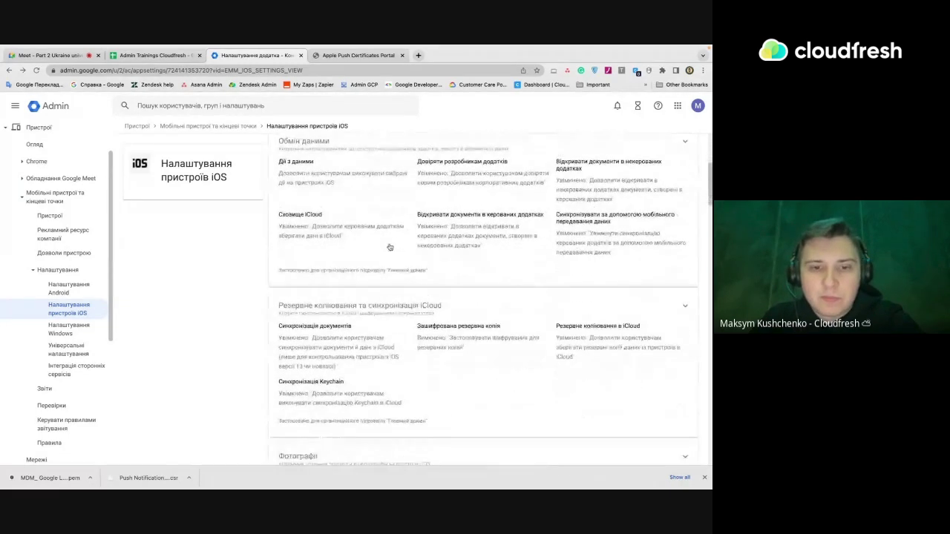
scroll(390, 246, "down", 2)
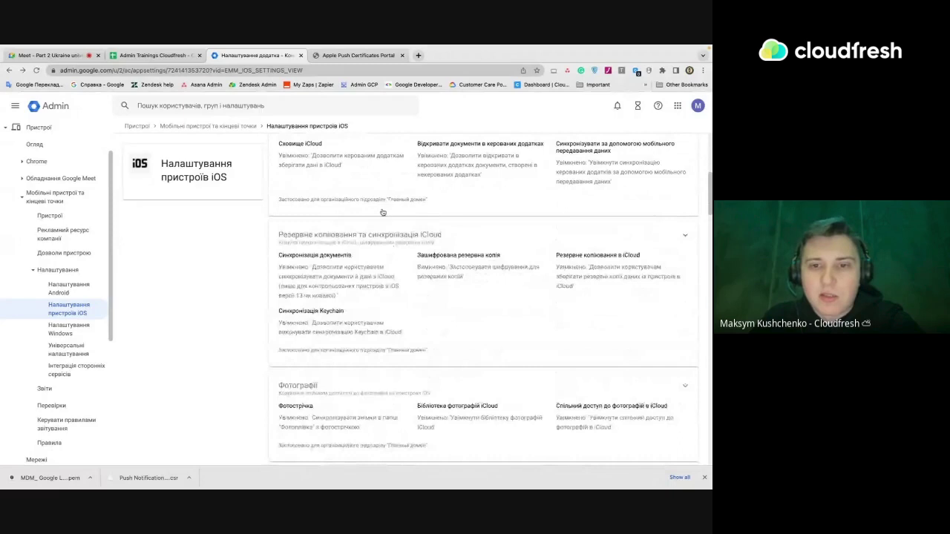
scroll(471, 240, "down", 1)
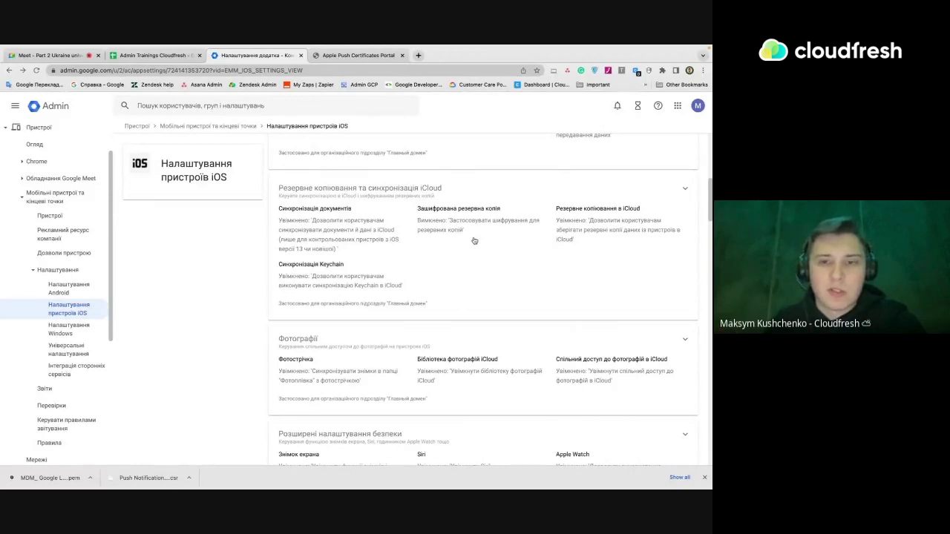
scroll(451, 206, "down", 3)
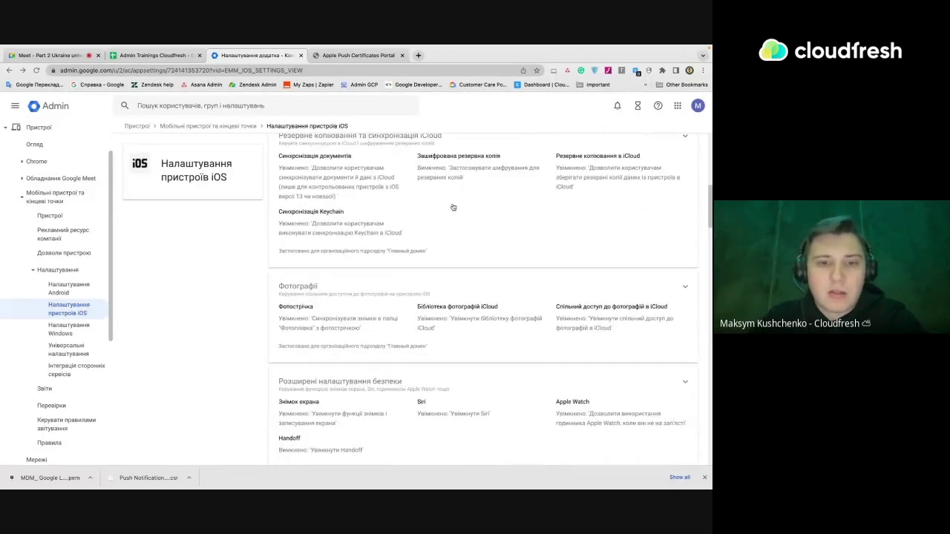
scroll(421, 198, "down", 1)
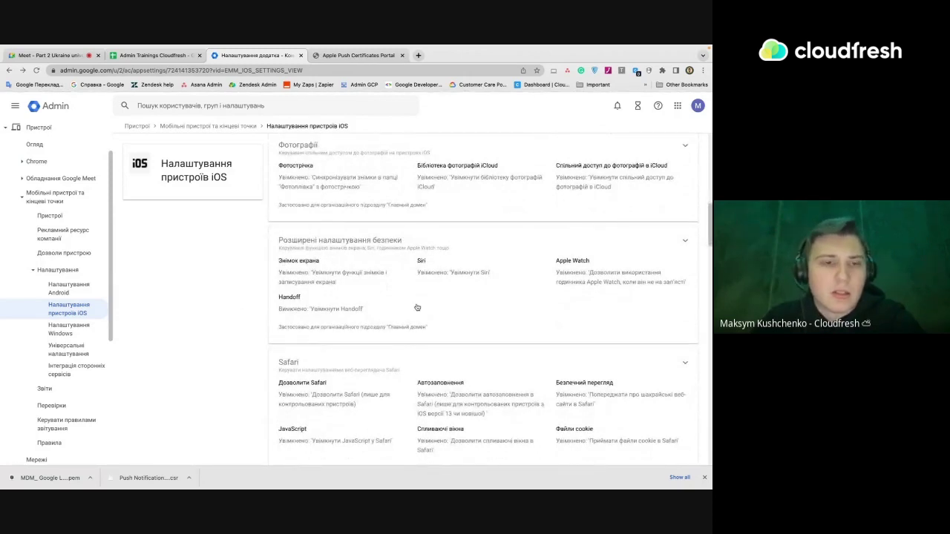
scroll(417, 308, "up", 1)
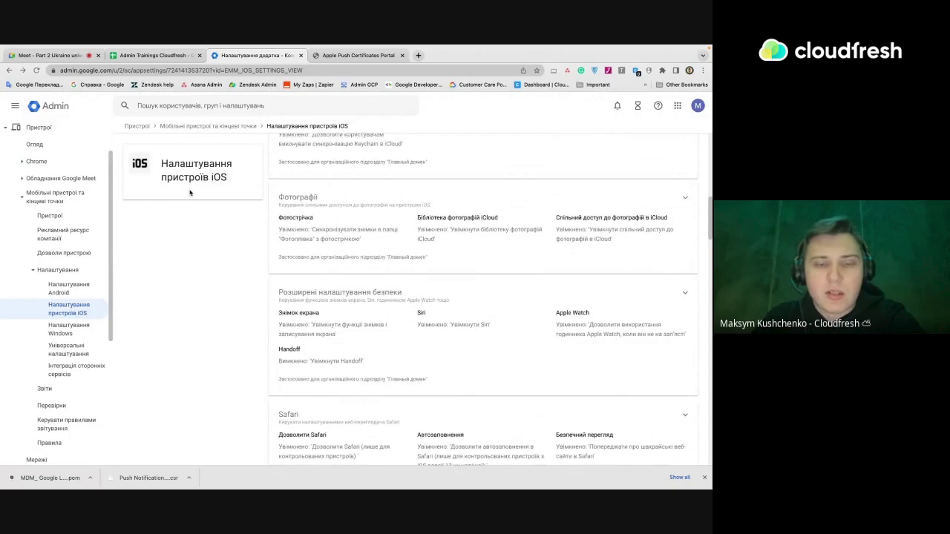
scroll(335, 254, "down", 3)
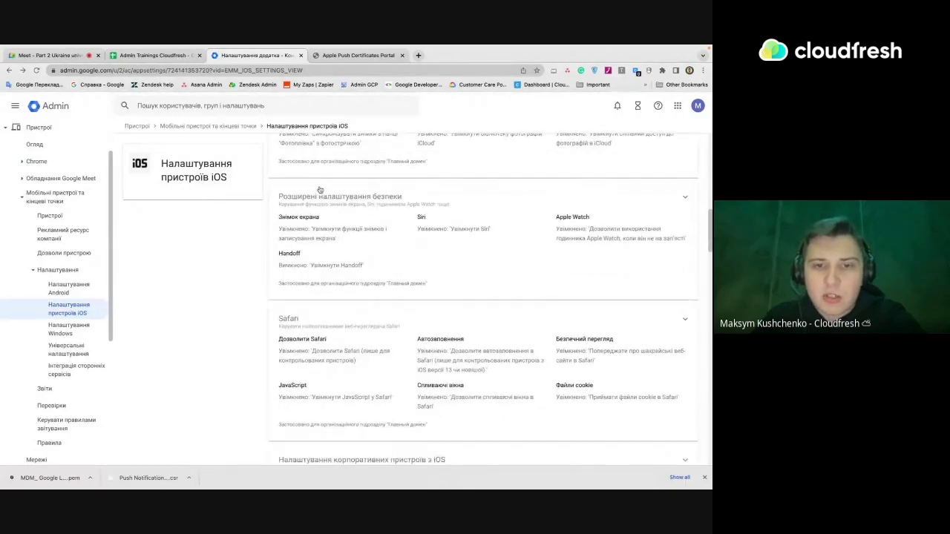
scroll(414, 195, "down", 5)
scroll(413, 195, "down", 10)
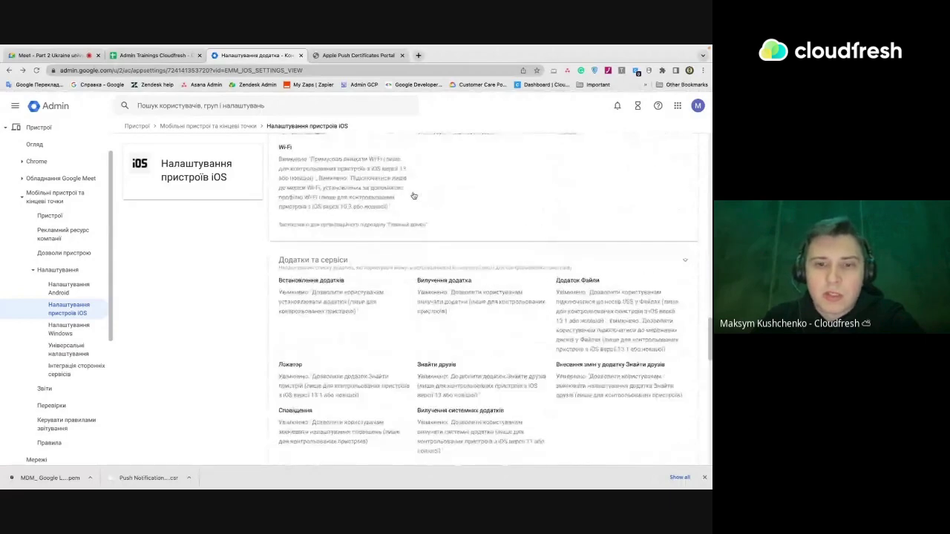
scroll(413, 195, "down", 8)
scroll(413, 195, "down", 10)
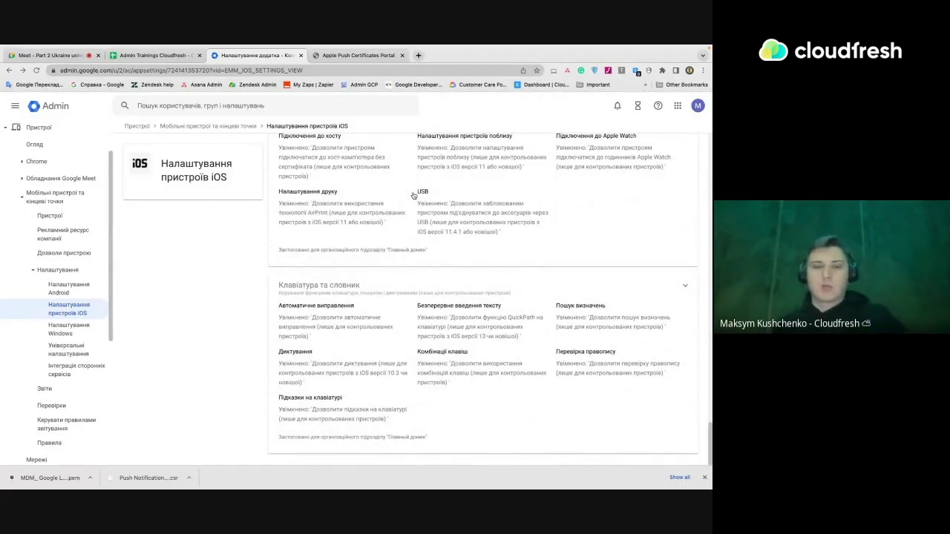
scroll(434, 251, "up", 15)
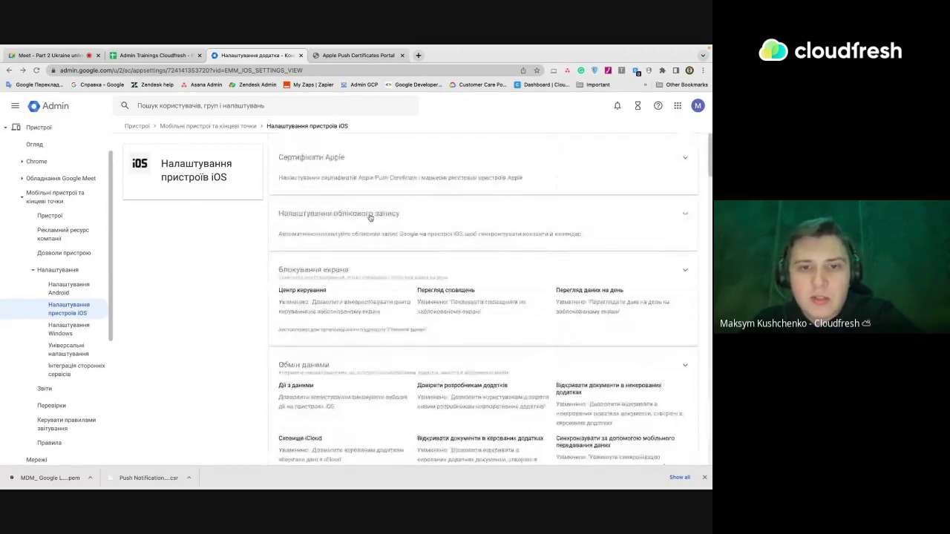
left_click(372, 219)
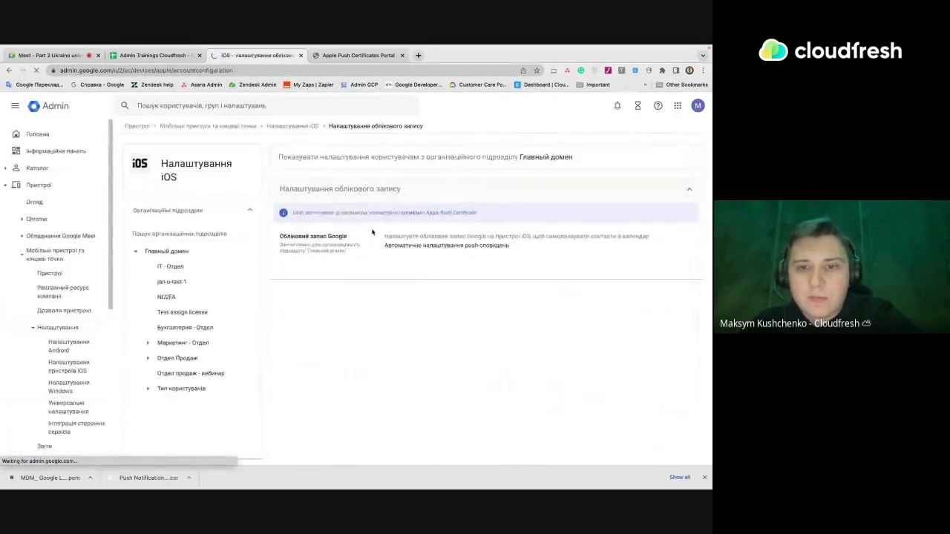
Step: Try custom push with CalDAV, revert to automatic push, cancel, and return to iOS settings
left_click(465, 253)
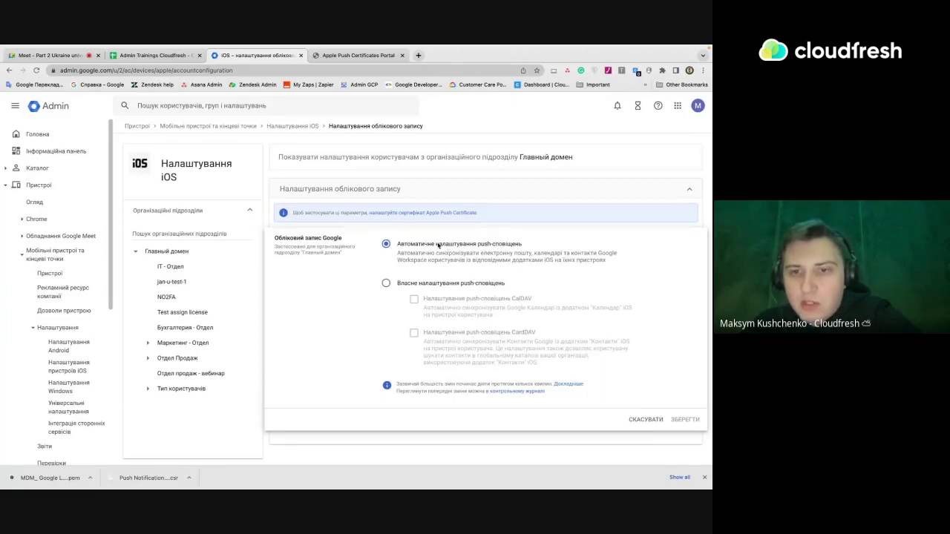
left_click_drag(437, 244, 559, 245)
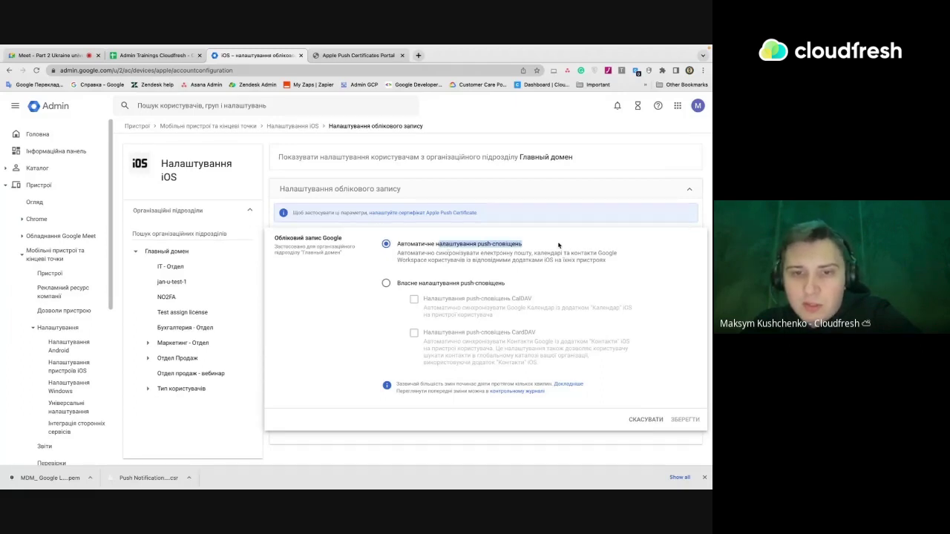
left_click(385, 285)
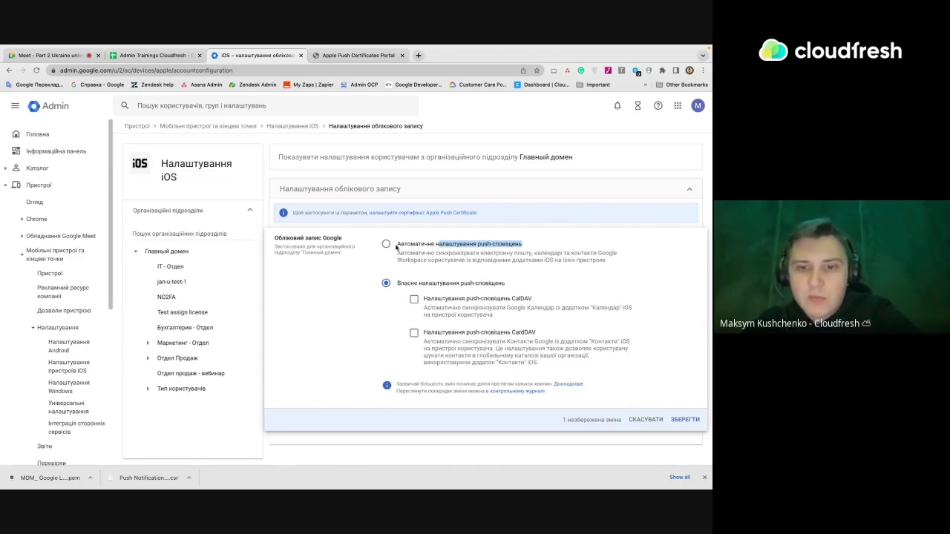
left_click(414, 299)
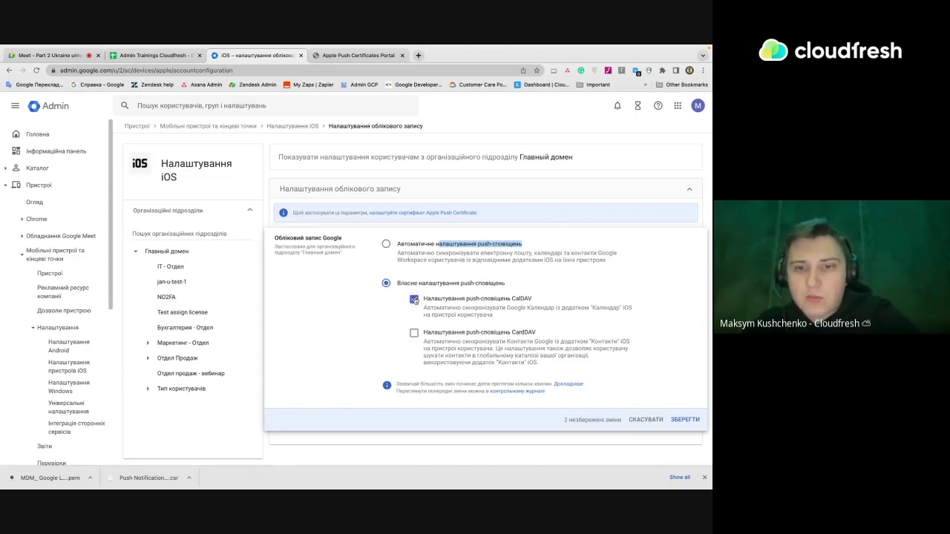
left_click(395, 250)
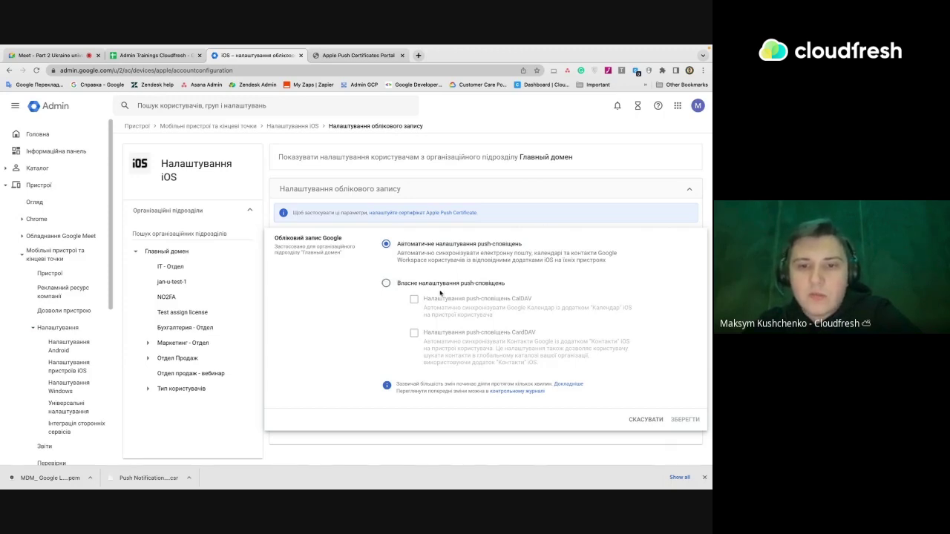
left_click(647, 418)
left_click(305, 131)
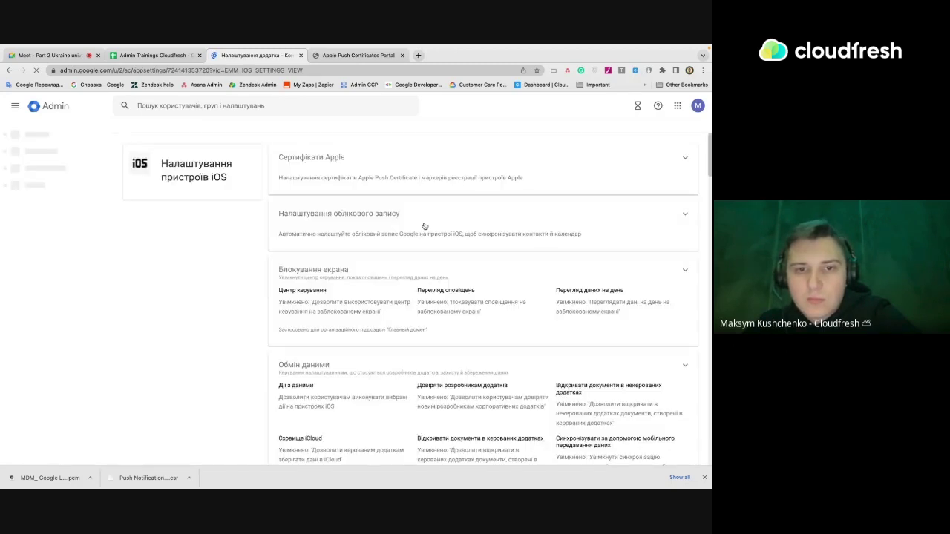
Step: In lock screen settings, toggle Control Centre off and back on, closing without changes
left_click(391, 266)
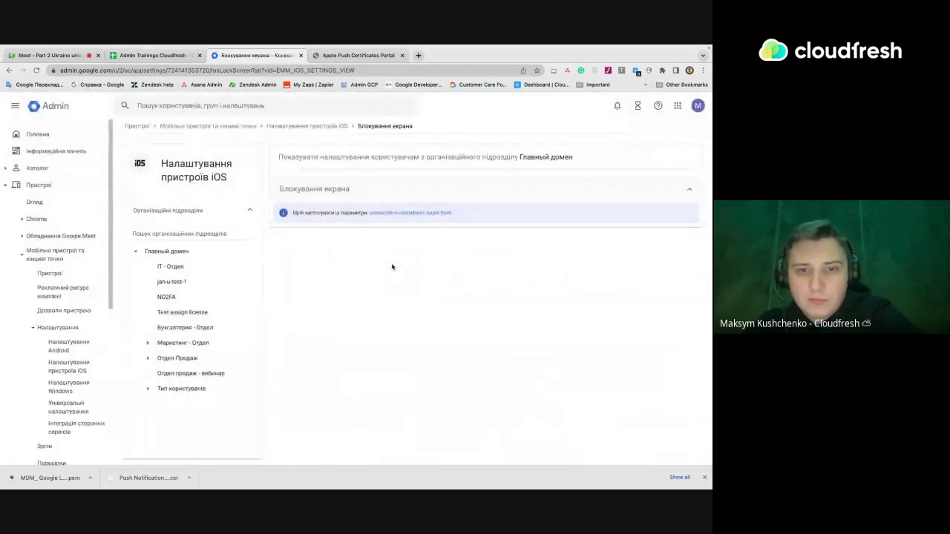
left_click(469, 278)
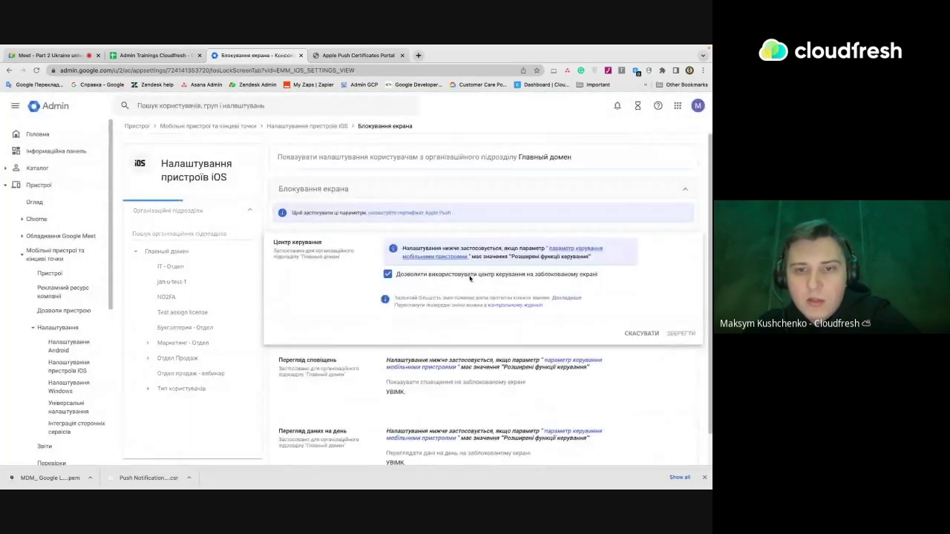
scroll(520, 270, "down", 1)
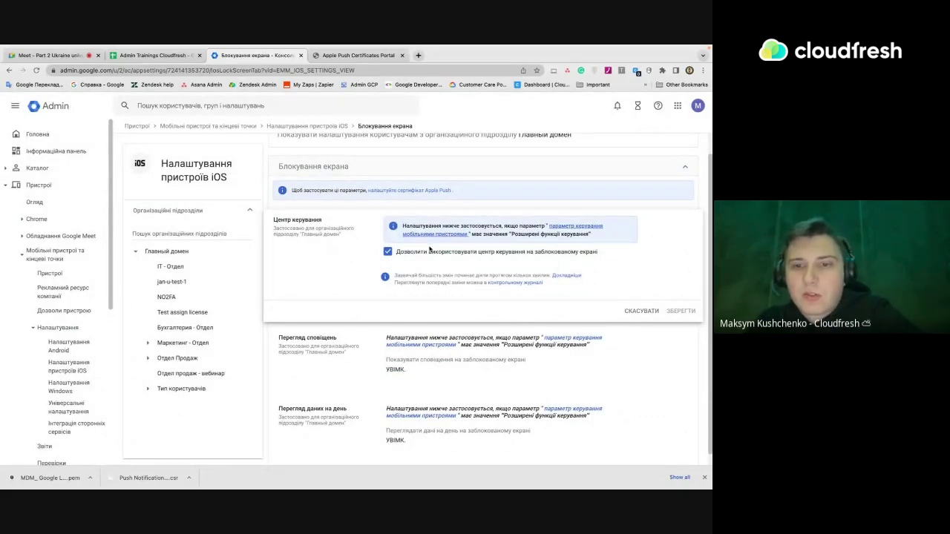
left_click_drag(497, 252, 599, 253)
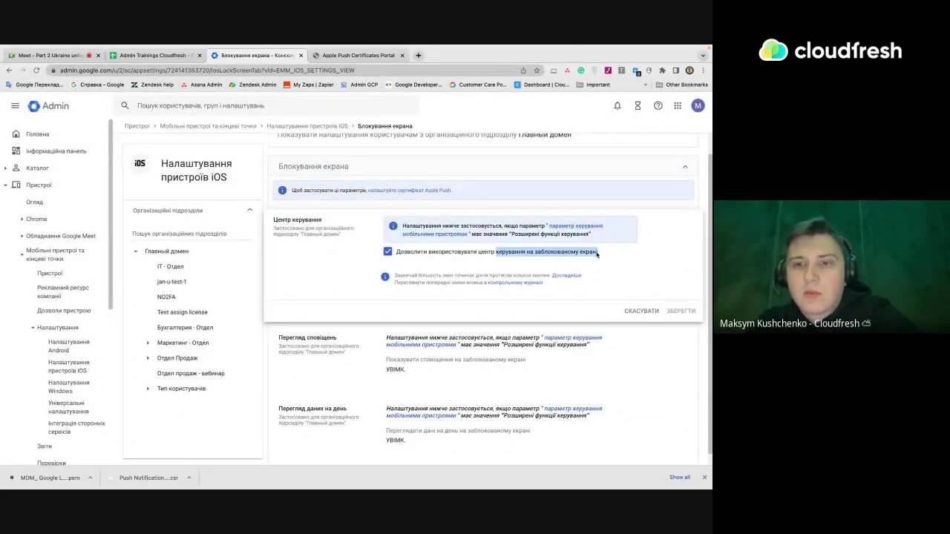
left_click(498, 256)
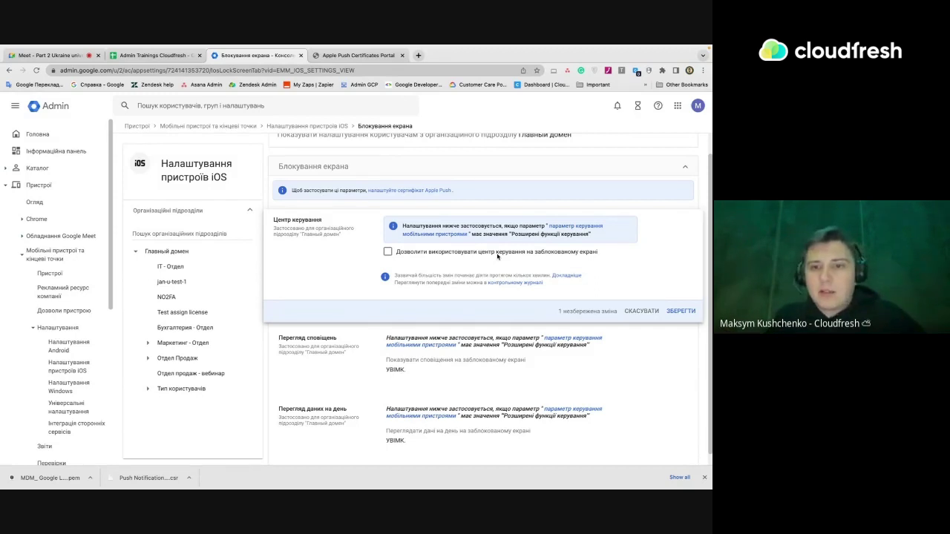
left_click(497, 253)
scroll(628, 264, "down", 1)
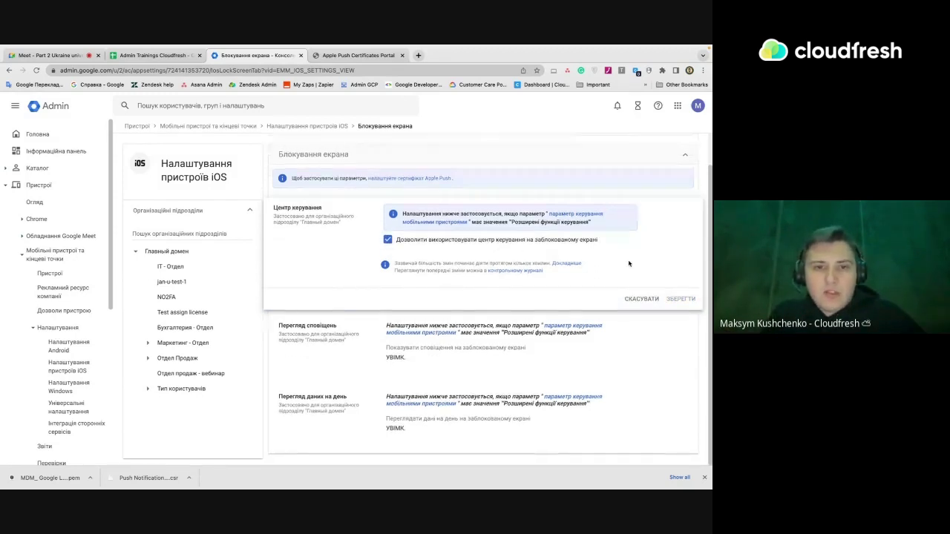
left_click(638, 299)
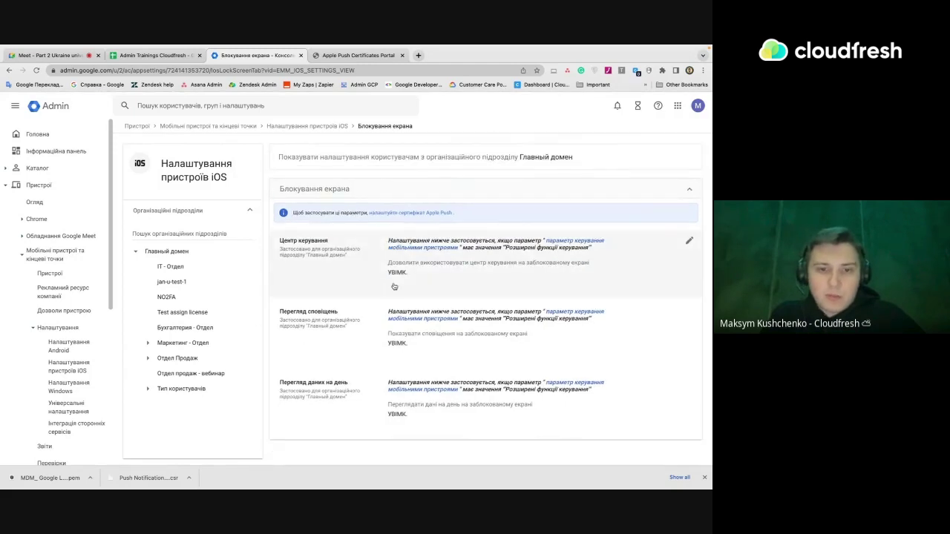
Step: Review the notification preview and Today View options, then dismiss the downloads bar
left_click(398, 335)
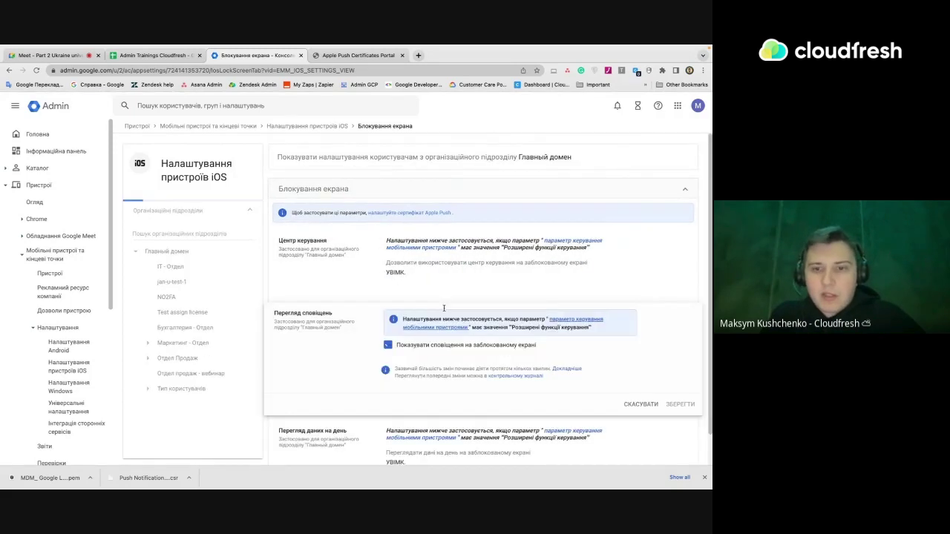
scroll(502, 254, "down", 1)
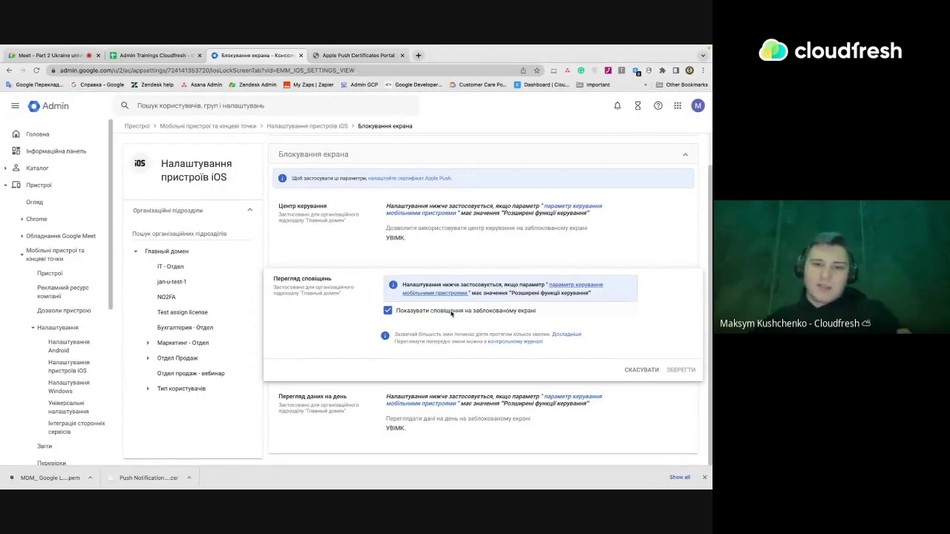
left_click(410, 434)
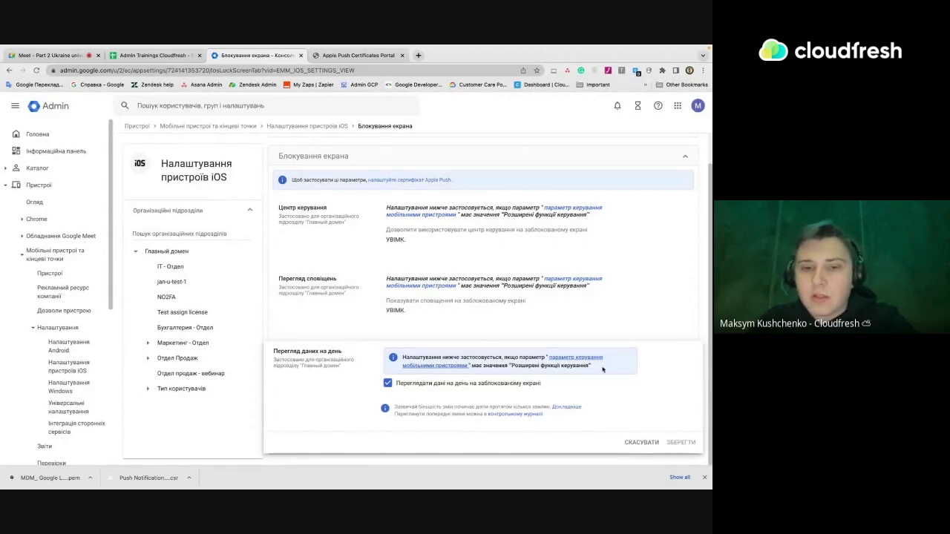
left_click(637, 446)
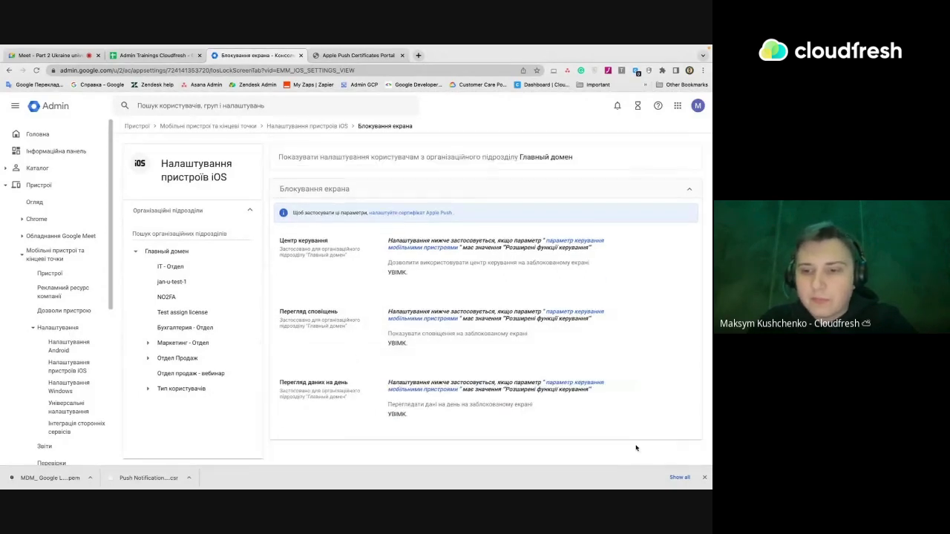
left_click(704, 477)
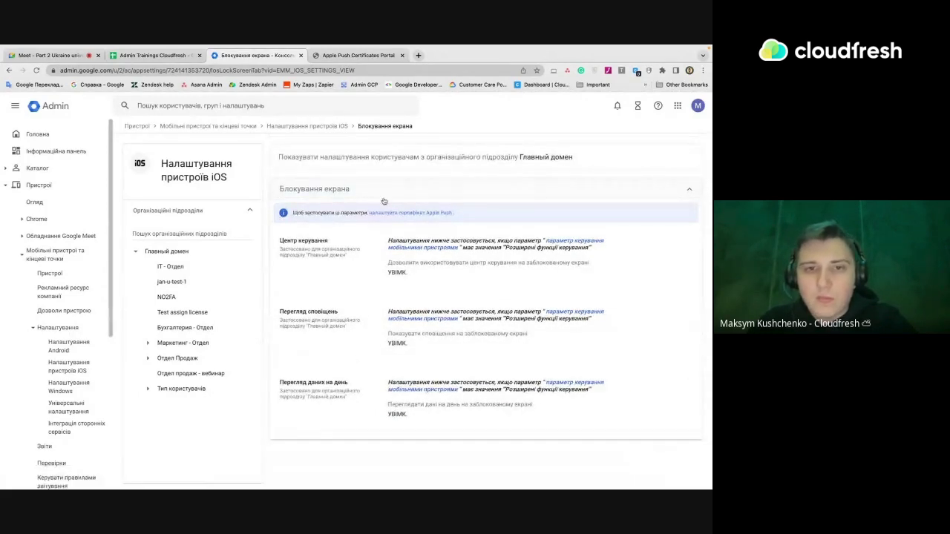
Step: Return to the iOS device settings overview and open the 'Обмін даними' (Data sharing) page, scrolling through its settings
left_click(307, 127)
scroll(443, 253, "down", 5)
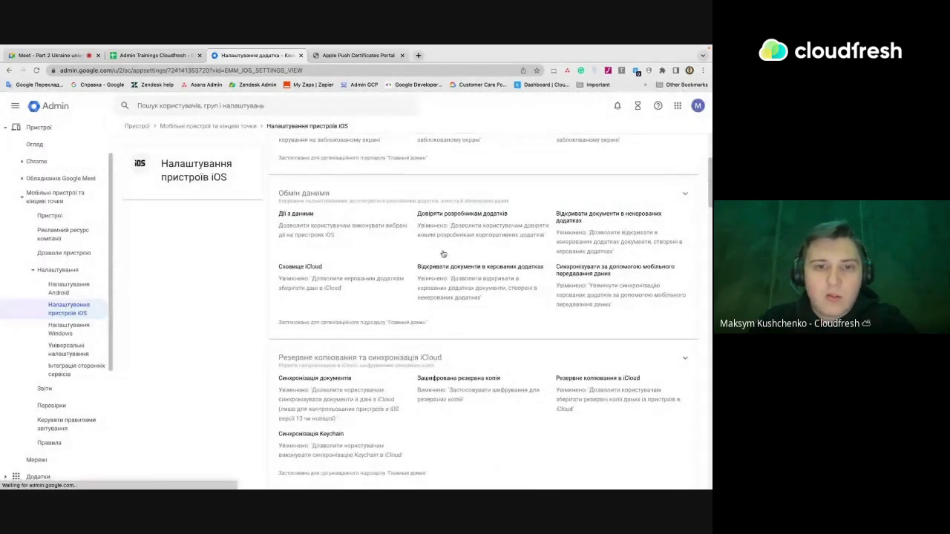
left_click(443, 254)
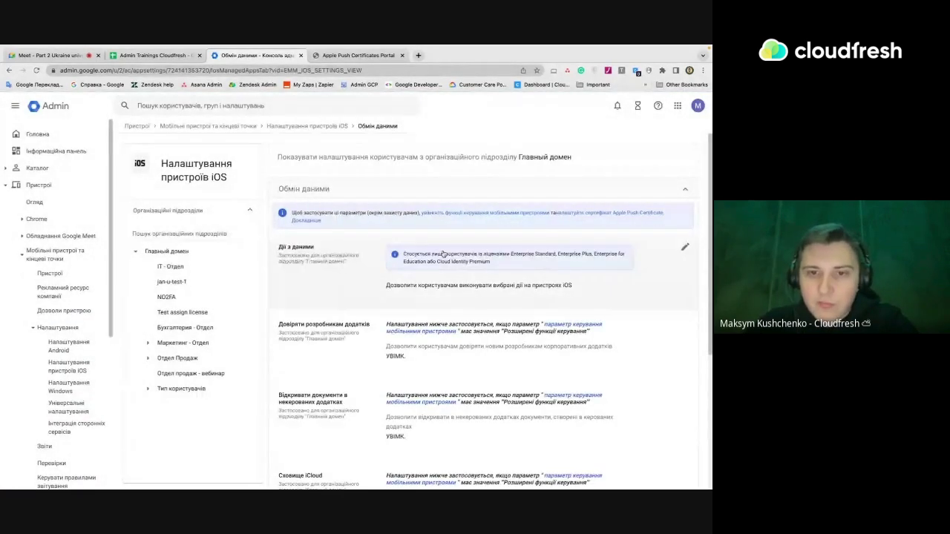
scroll(443, 254, "down", 2)
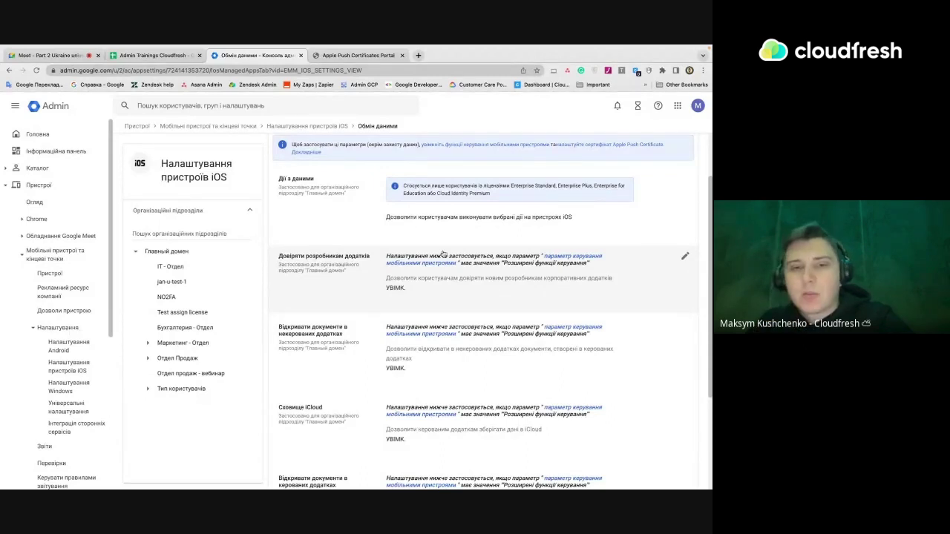
scroll(443, 253, "up", 2)
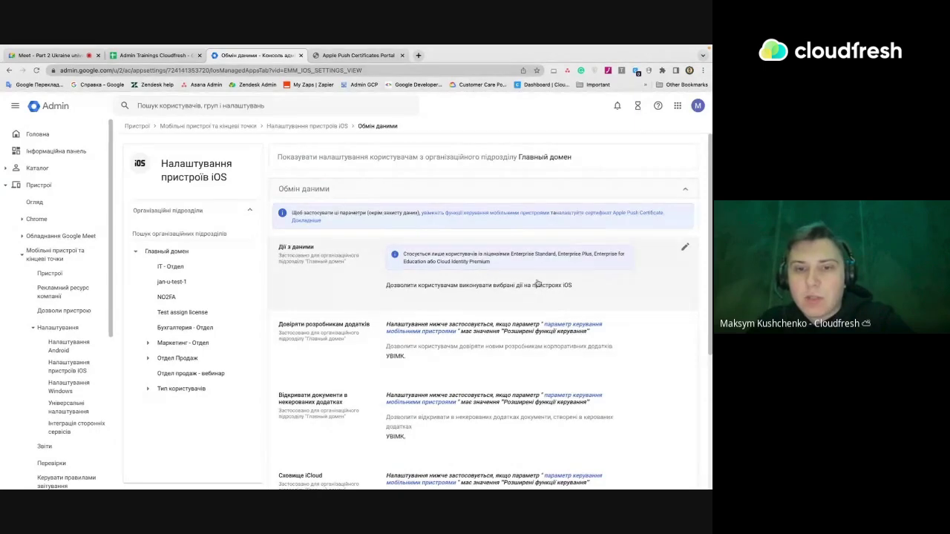
scroll(414, 279, "down", 1)
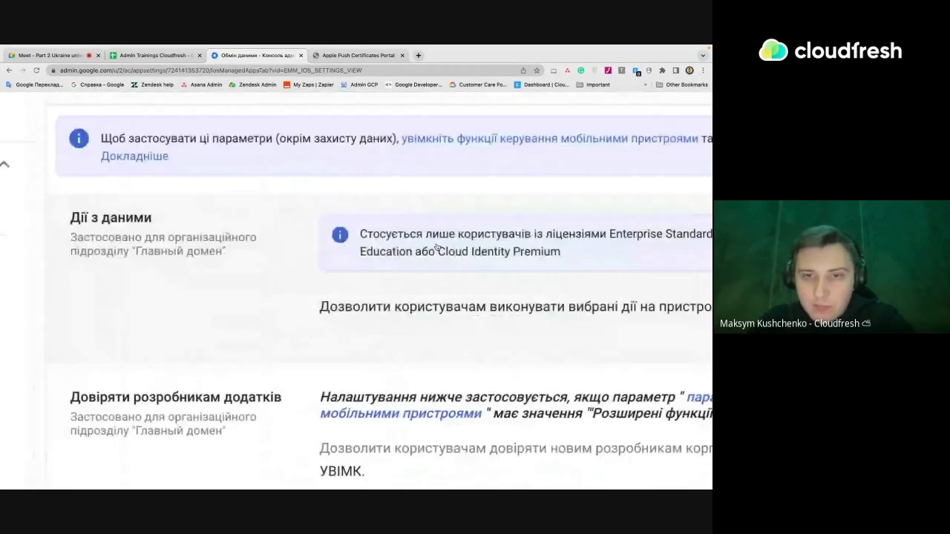
scroll(437, 248, "up", 5)
scroll(436, 248, "right", 6)
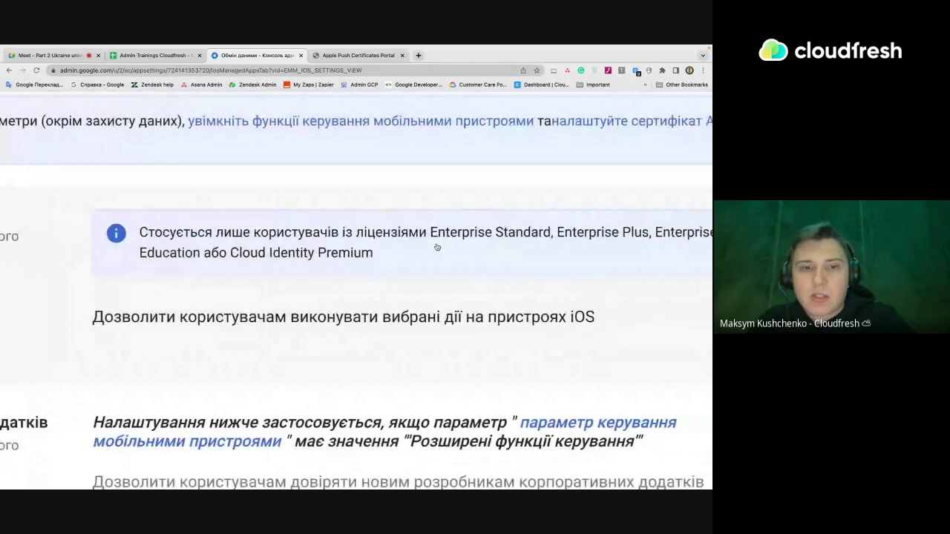
scroll(437, 247, "down", 5)
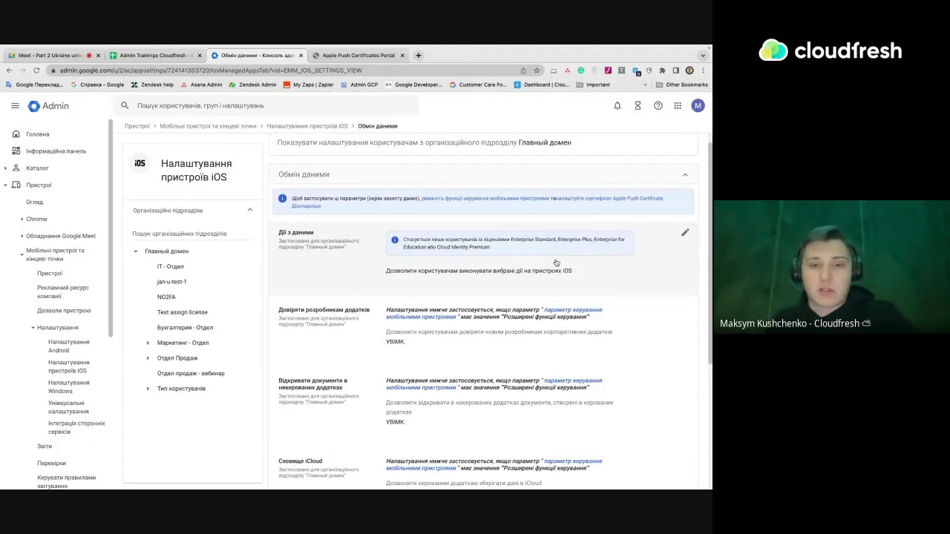
scroll(556, 263, "down", 1)
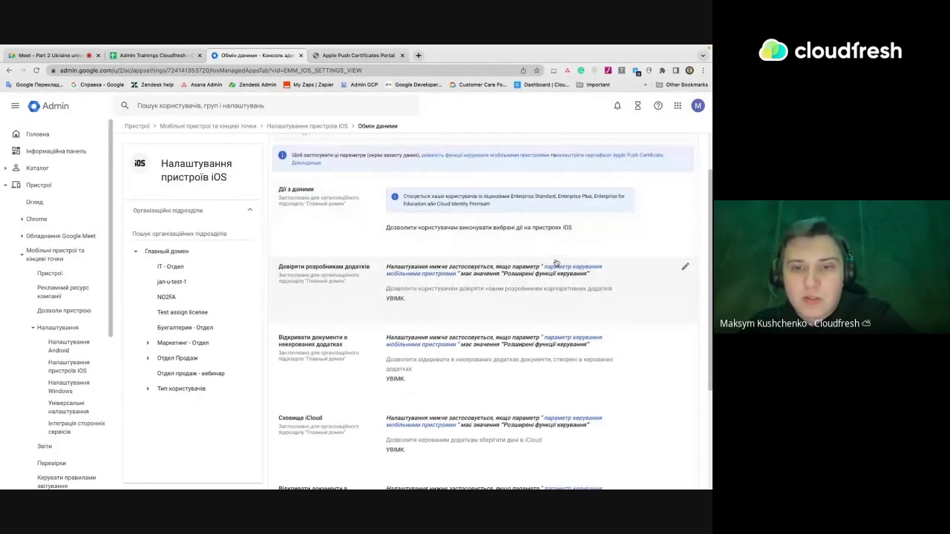
Step: Open the 'Дії з даними' setting and review its file-copying and personal-account sharing options
left_click(423, 251)
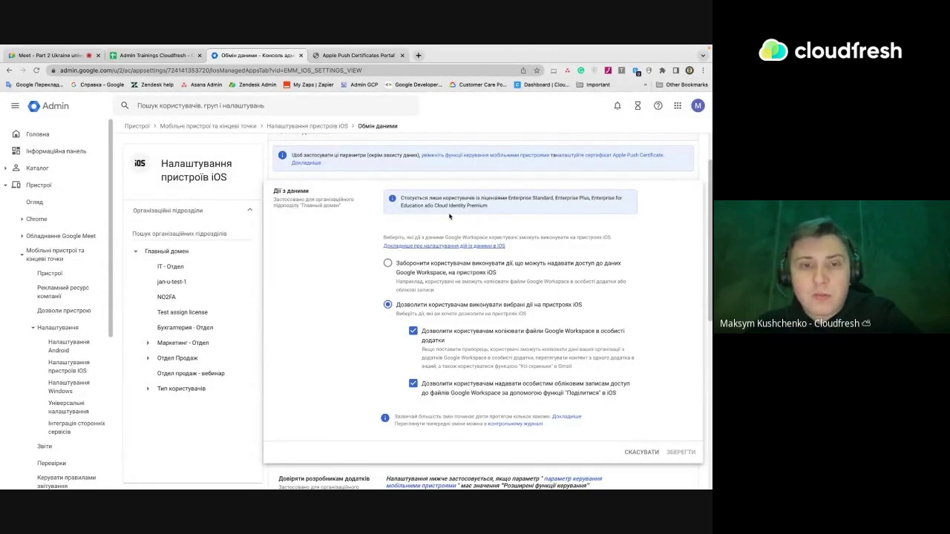
scroll(449, 215, "down", 1)
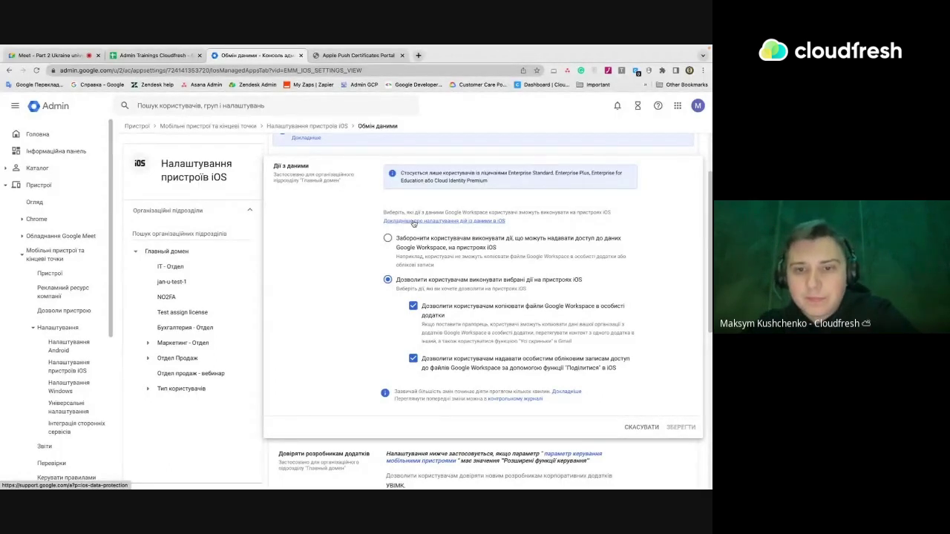
scroll(413, 222, "down", 3)
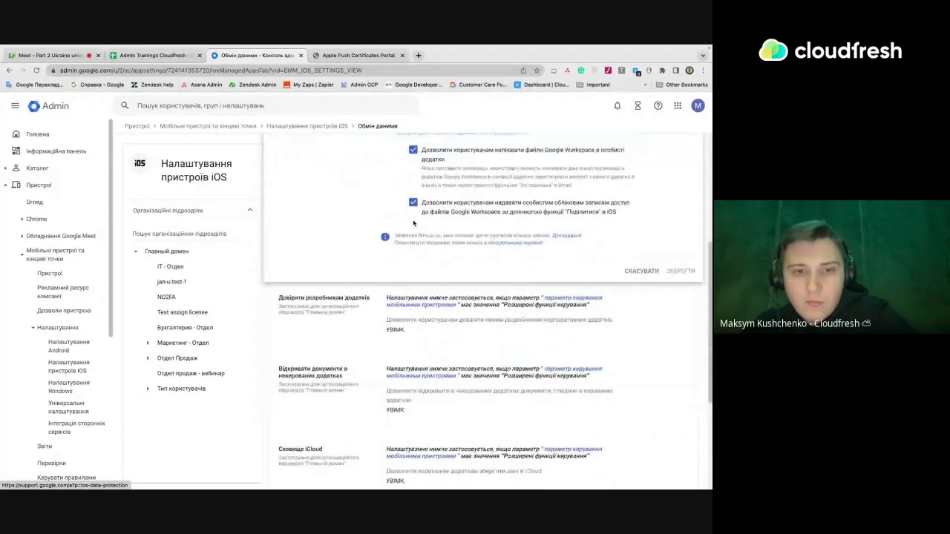
scroll(413, 223, "down", 2)
Step: Open the 'Довіряти розробникам додатків' setting and review the option for trusting new enterprise developers
left_click(423, 265)
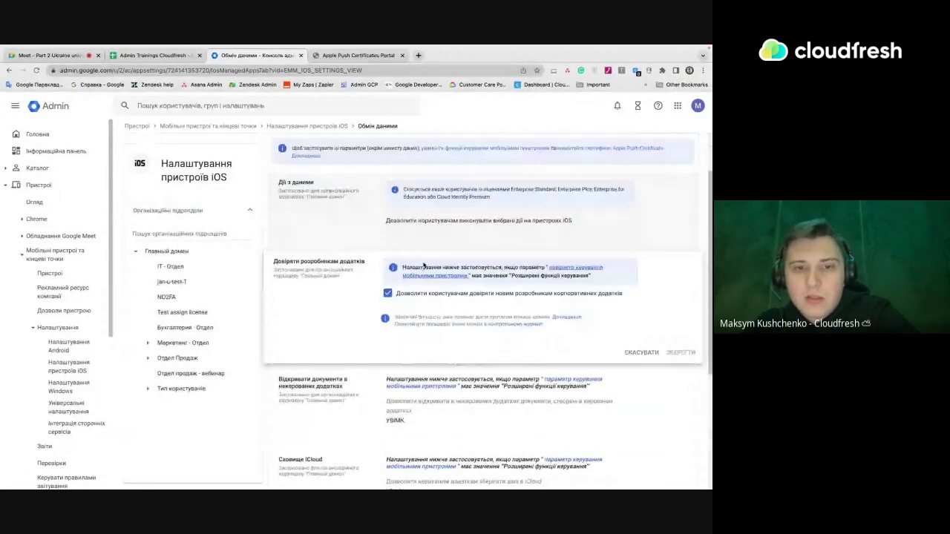
scroll(512, 250, "down", 1)
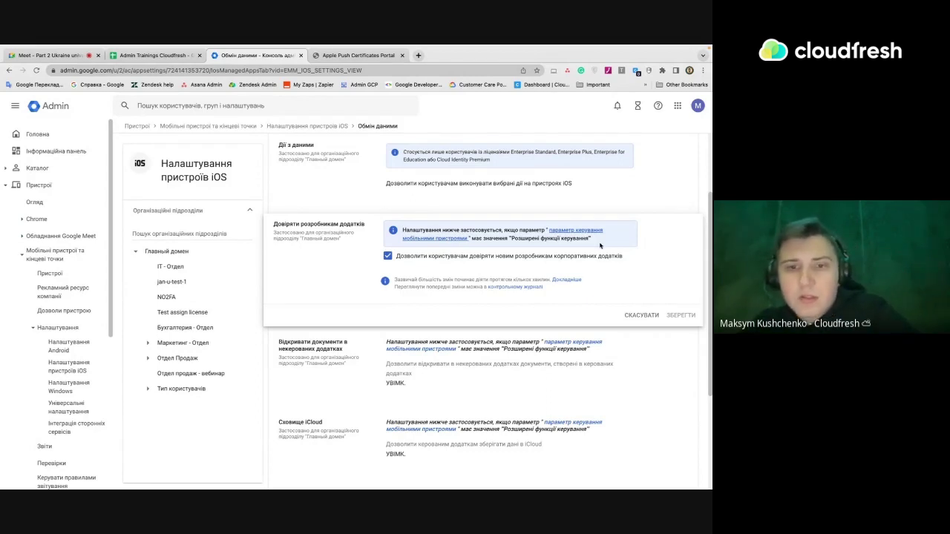
scroll(599, 245, "down", 1)
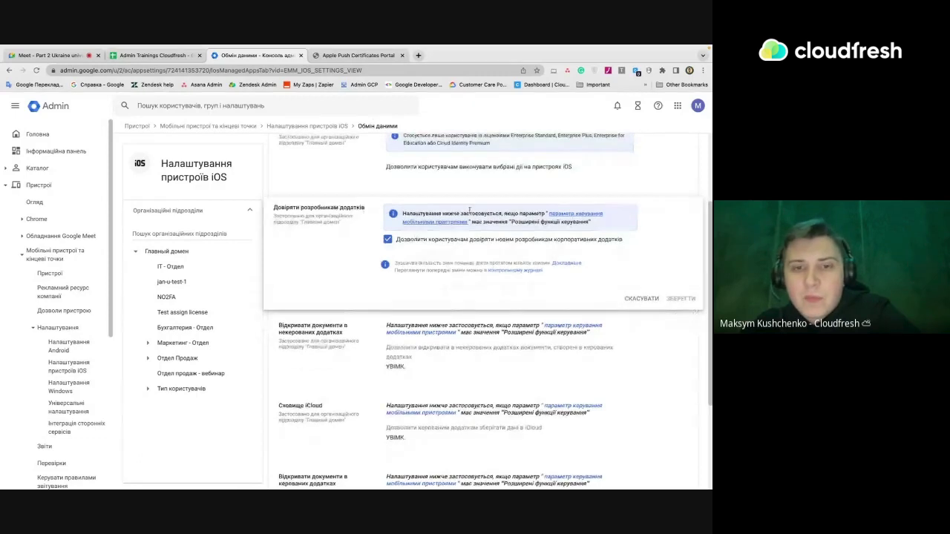
scroll(463, 238, "down", 2)
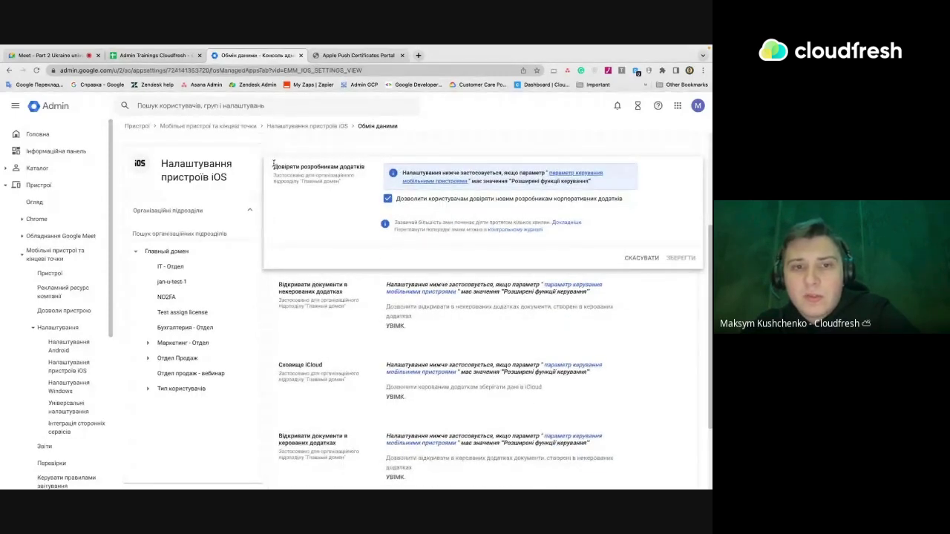
triple_click(364, 166)
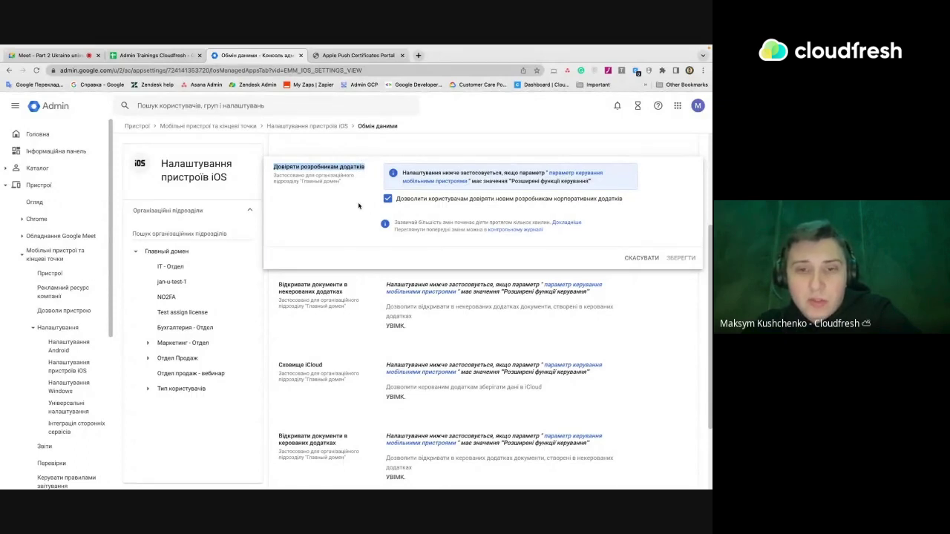
left_click(344, 185)
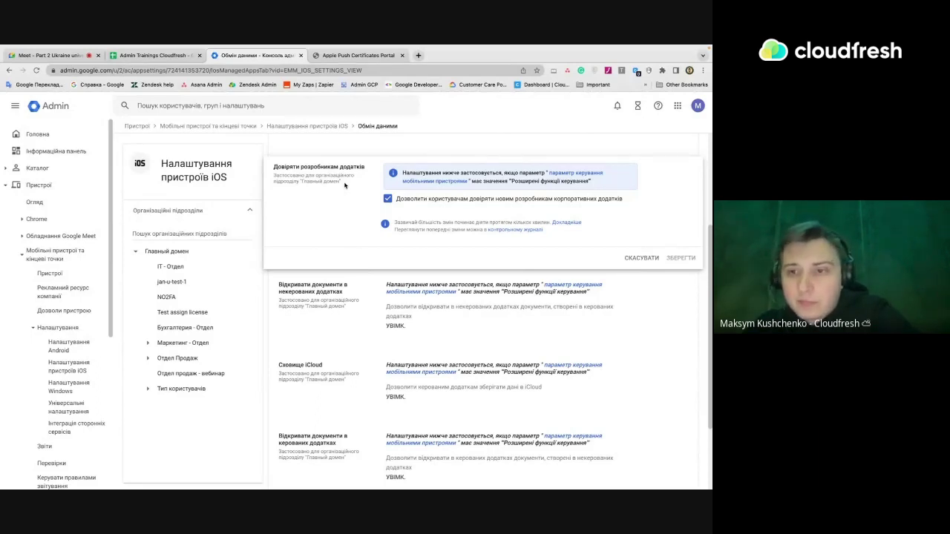
scroll(457, 300, "down", 1)
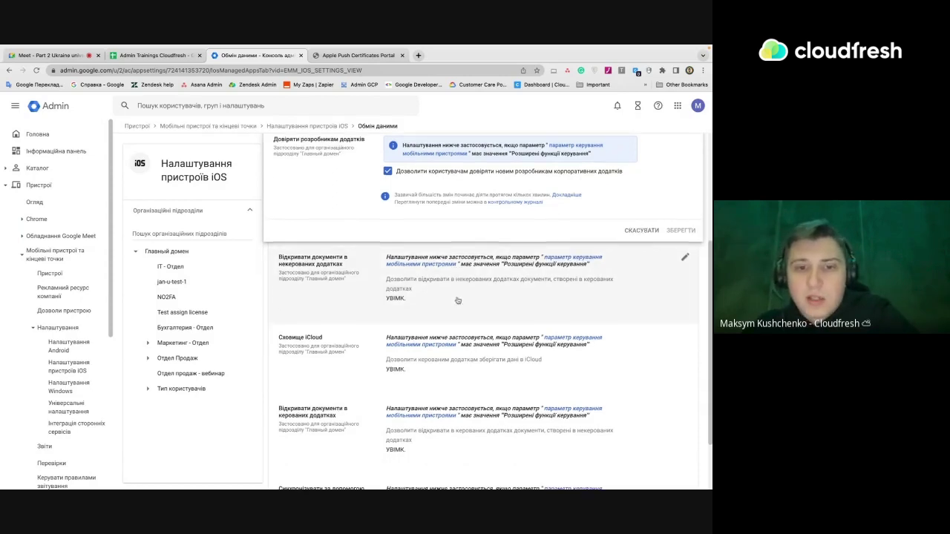
Step: Open the 'Відкривати документи в некерованих додатках' setting and scroll through its options
left_click(458, 300)
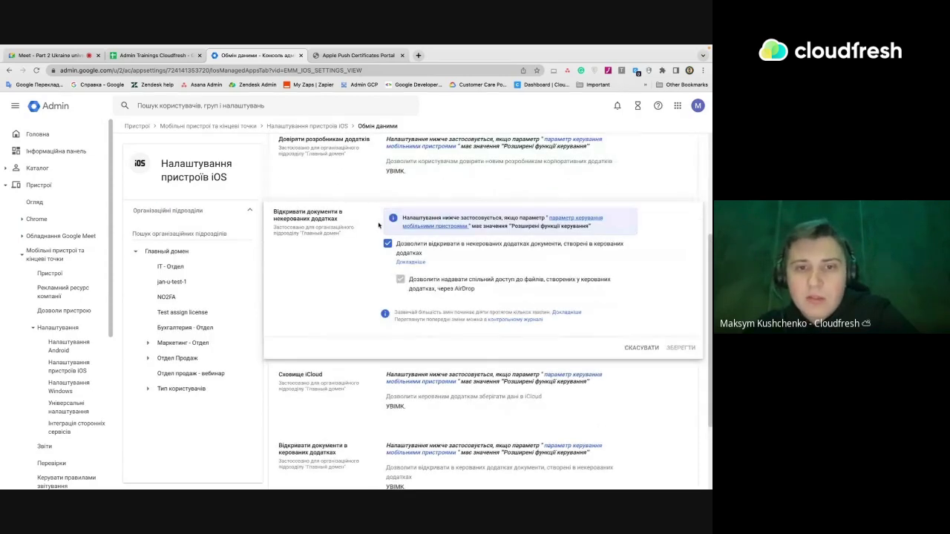
scroll(459, 240, "down", 1)
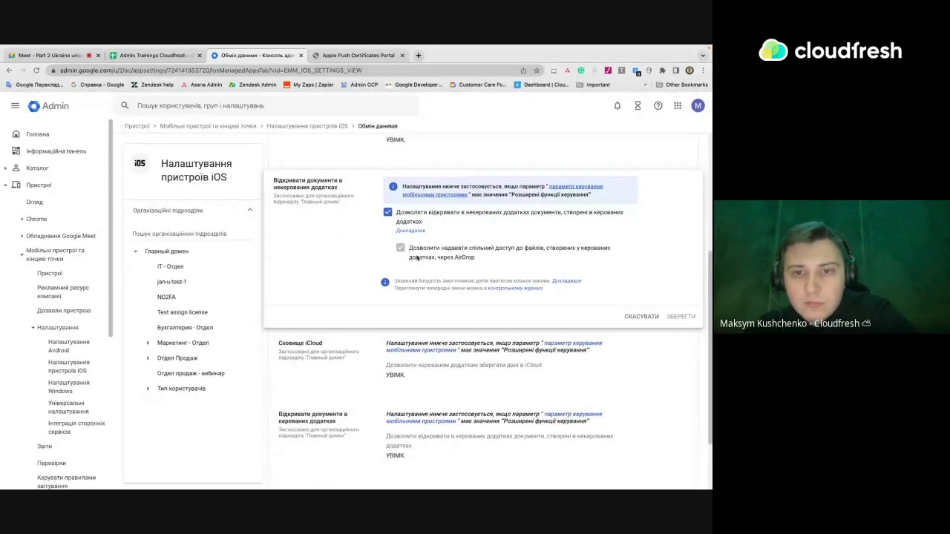
scroll(459, 239, "down", 2)
Step: Try unchecking iCloud storage for managed apps, then cancel so it stays on
left_click(356, 311)
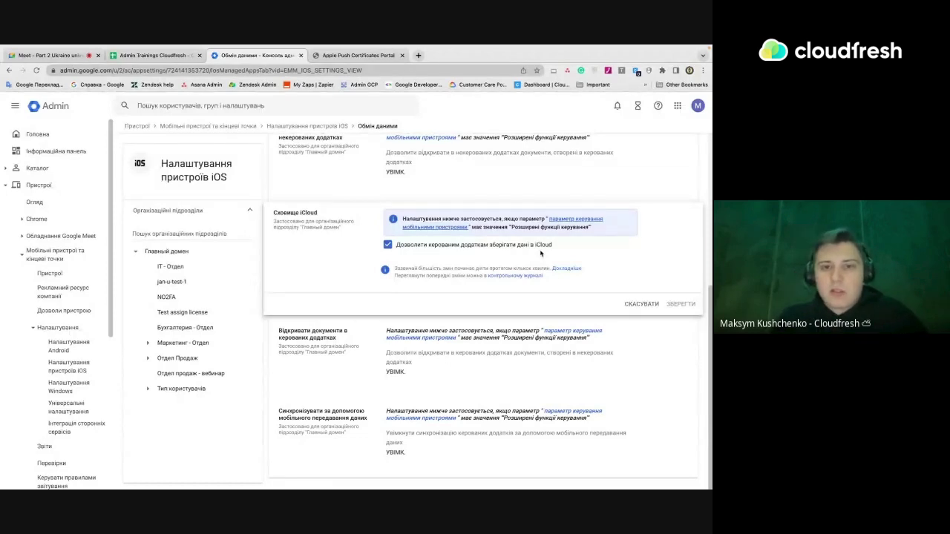
left_click(541, 252)
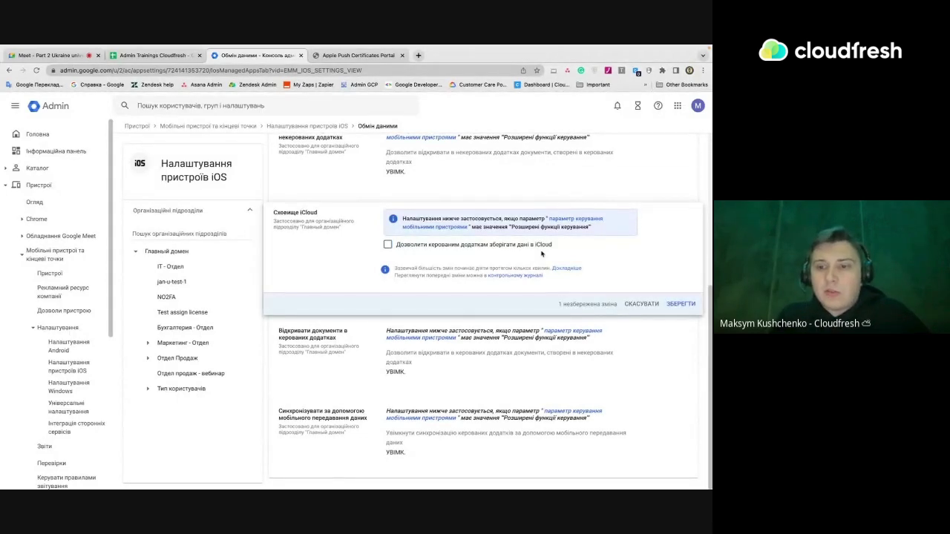
left_click(641, 304)
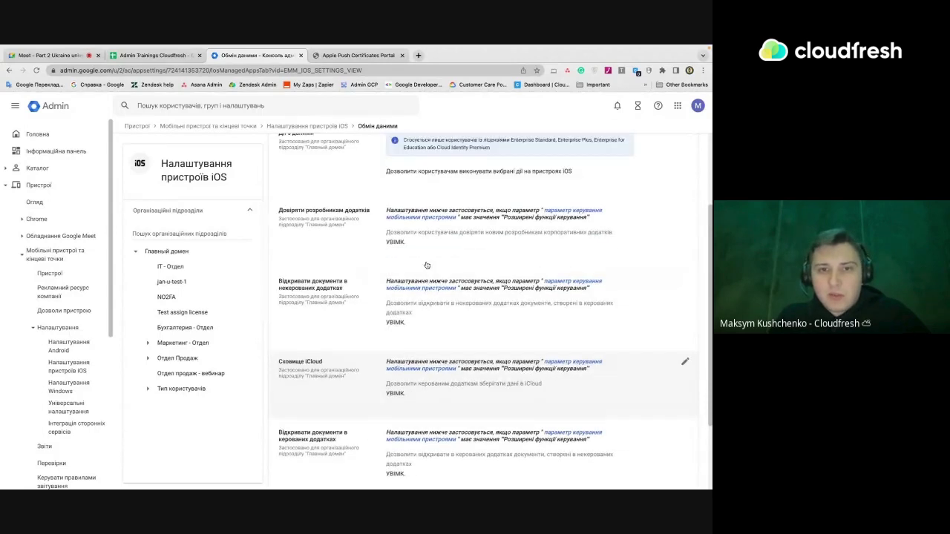
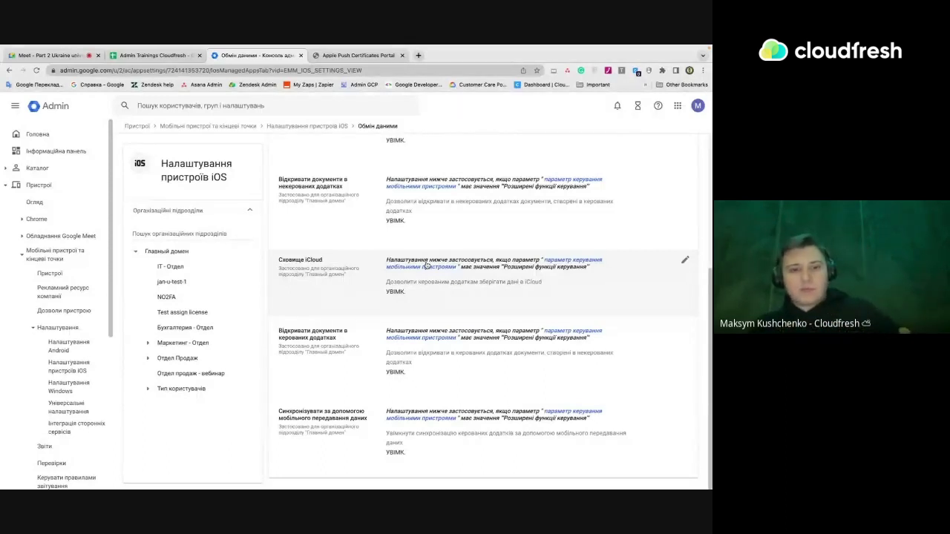
Step: Open the iOS mobile data sync setting and turn off managed-app sync while roaming
left_click(414, 453)
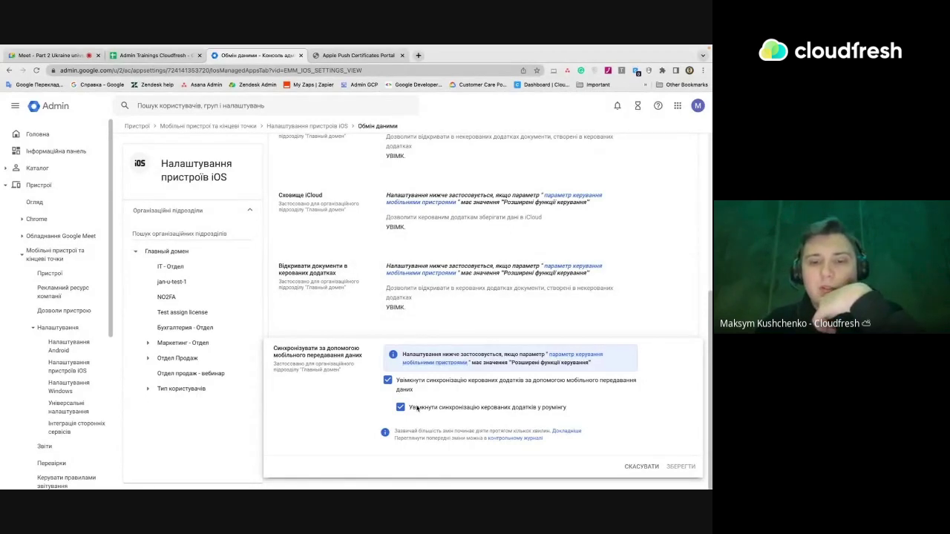
left_click(515, 409)
left_click(515, 410)
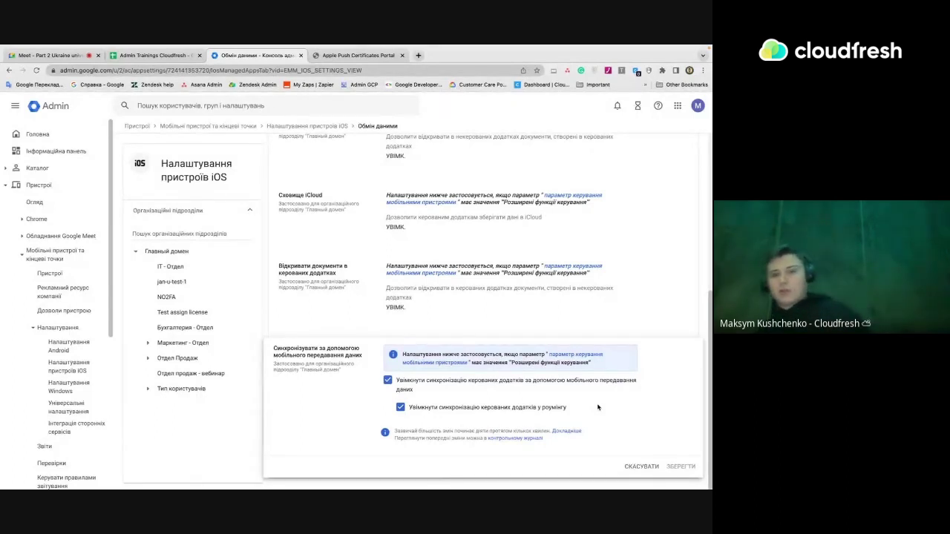
left_click(474, 410)
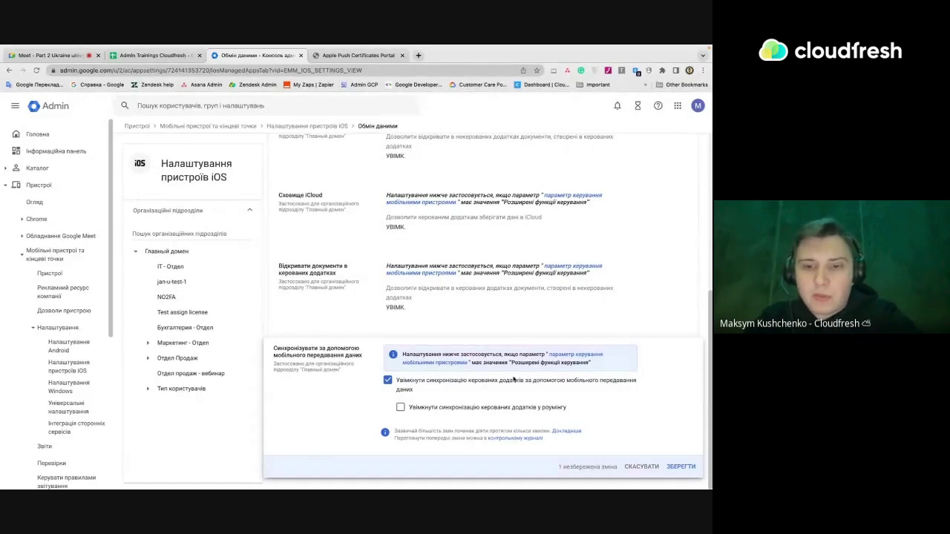
Step: Discard the roaming sync change and return to the iOS device settings overview
left_click(315, 150)
left_click(292, 127)
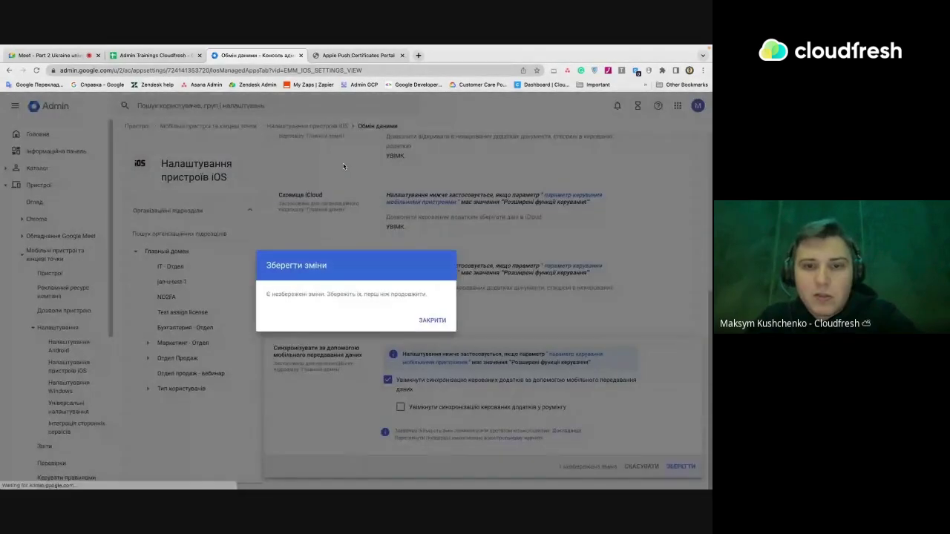
left_click(427, 316)
left_click(630, 464)
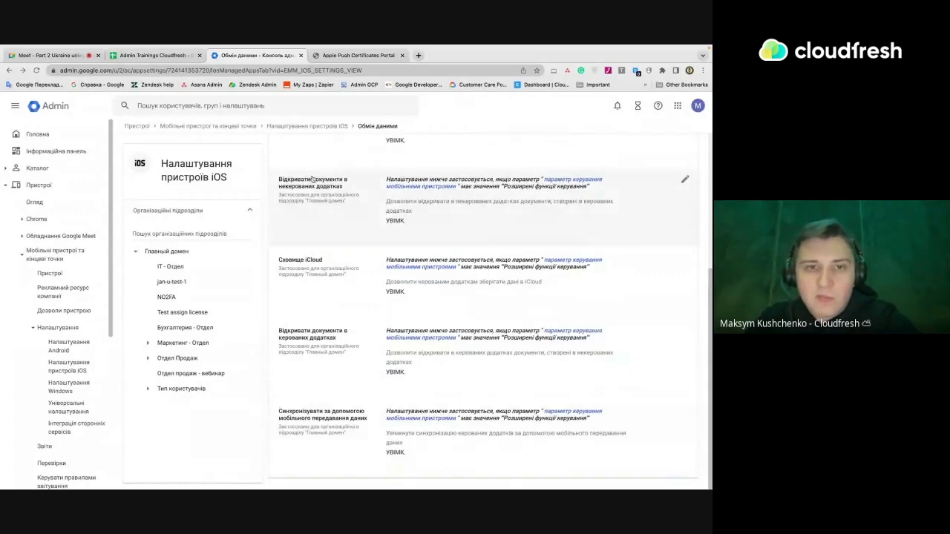
left_click(286, 130)
scroll(457, 186, "down", 3)
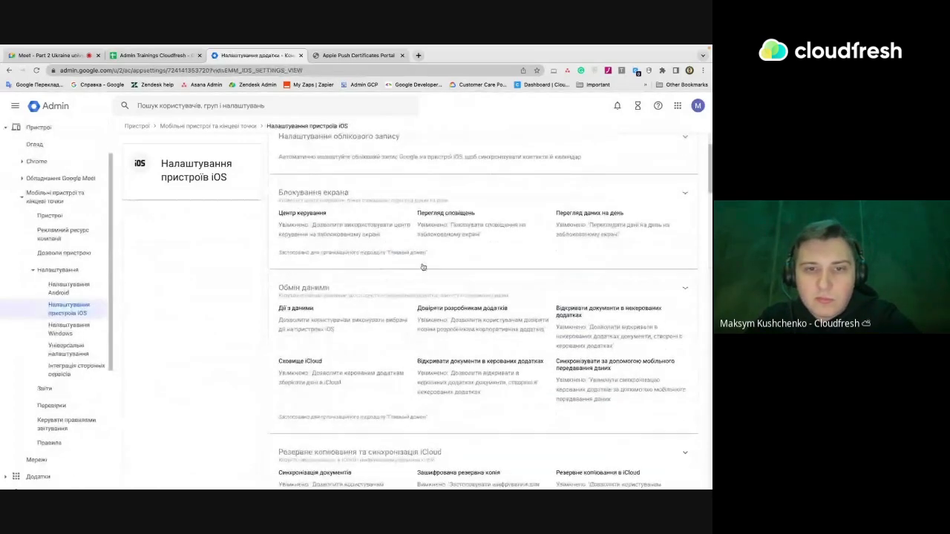
scroll(423, 266, "down", 3)
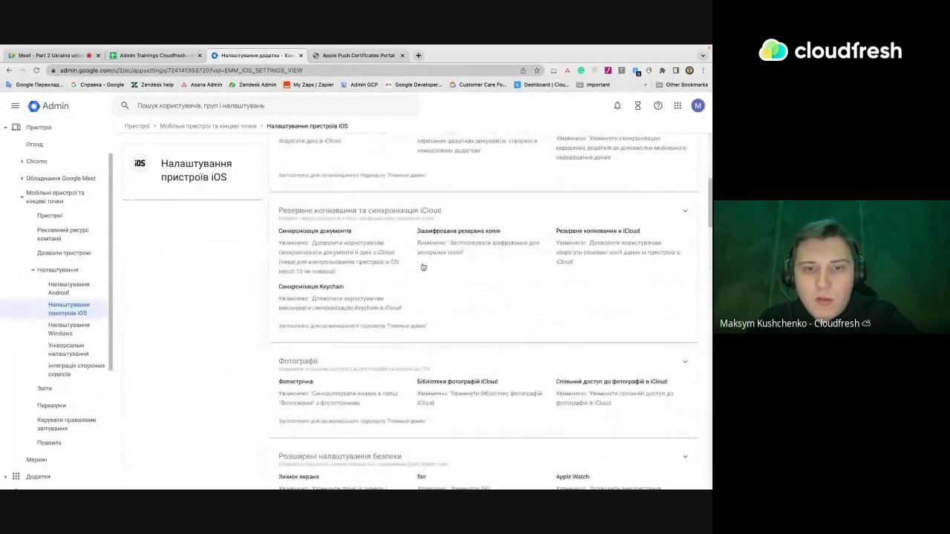
left_click(423, 267)
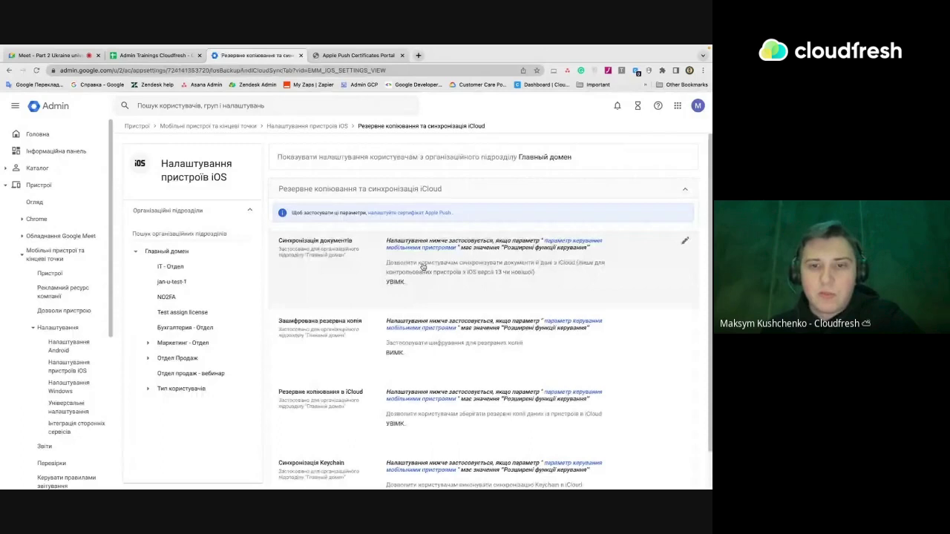
left_click(423, 267)
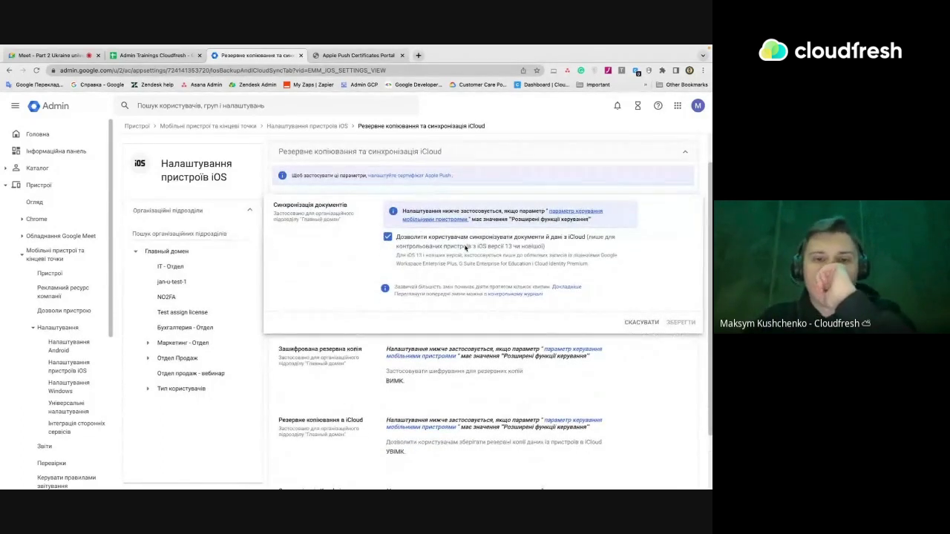
scroll(549, 277, "down", 1)
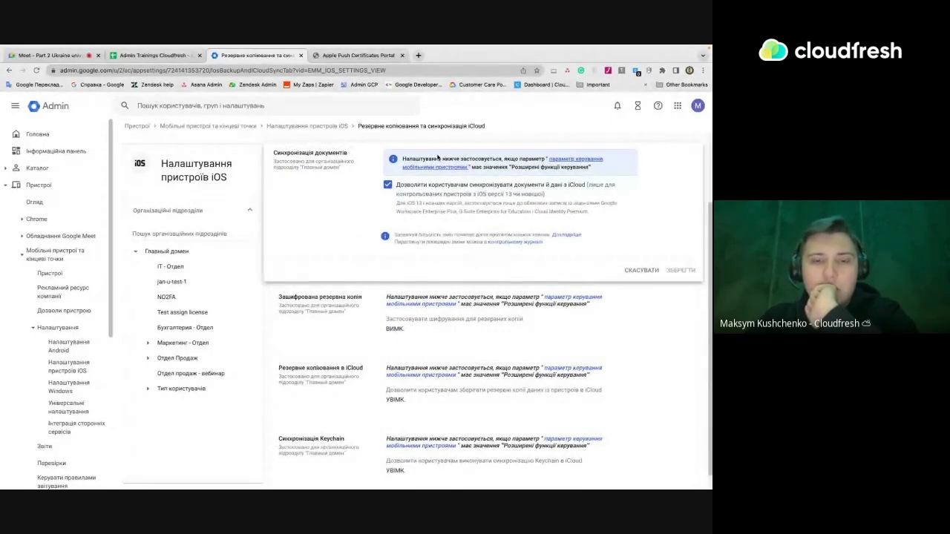
scroll(438, 156, "down", 1)
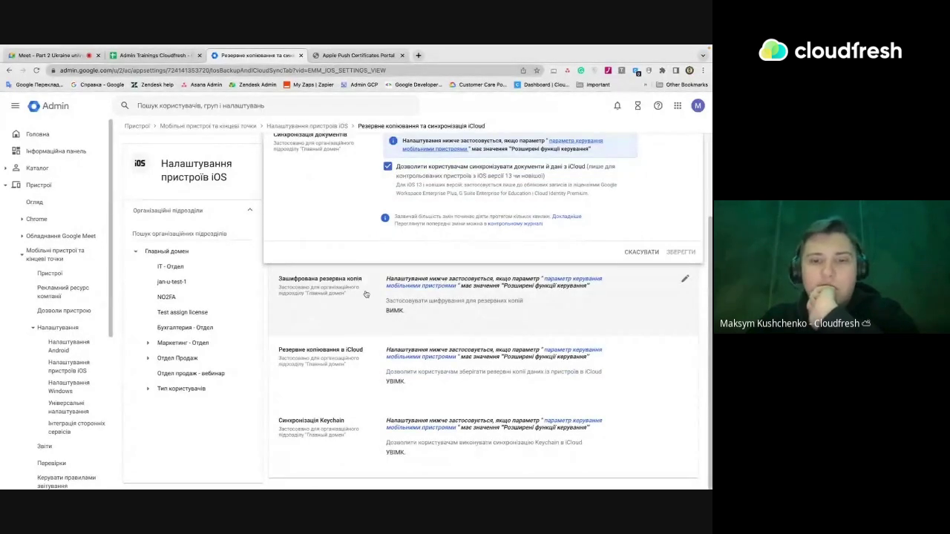
left_click(442, 283)
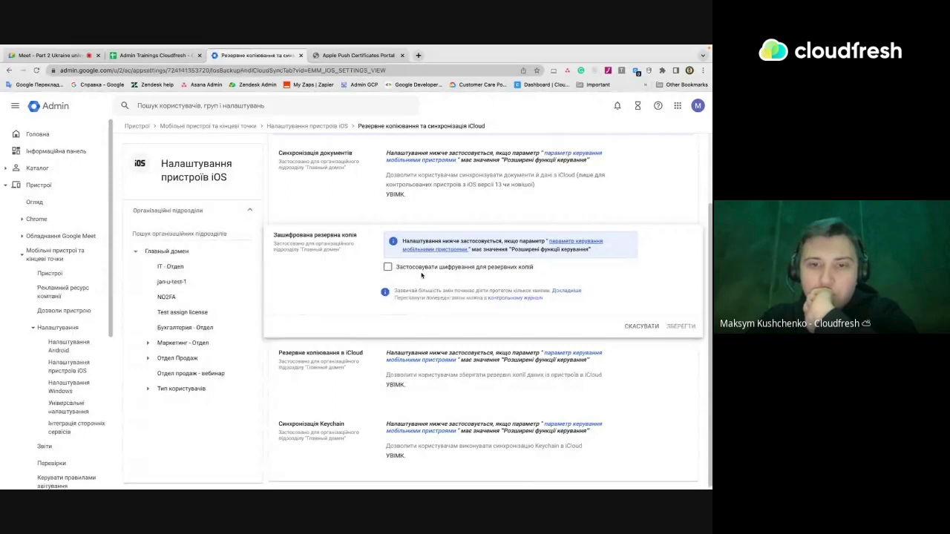
left_click(413, 269)
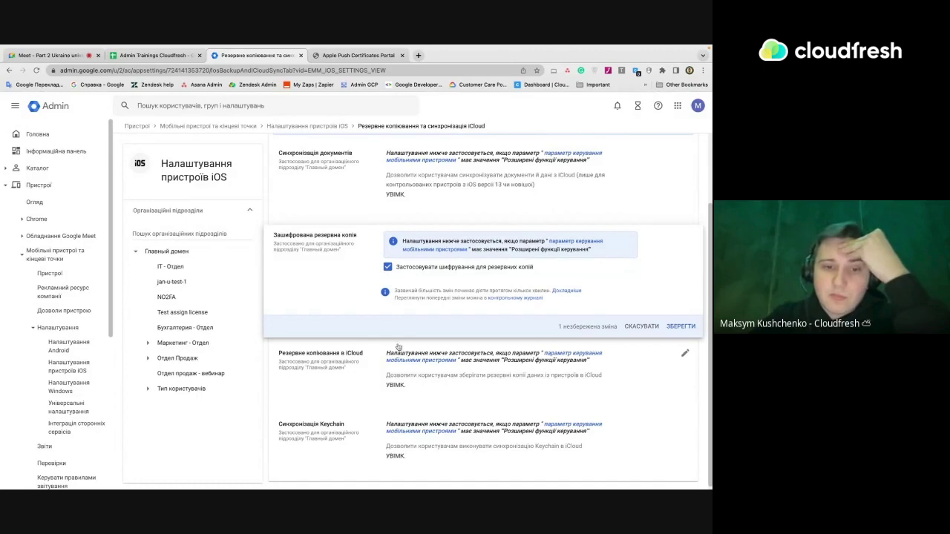
left_click(628, 328)
left_click(629, 328)
left_click(629, 328)
left_click(508, 356)
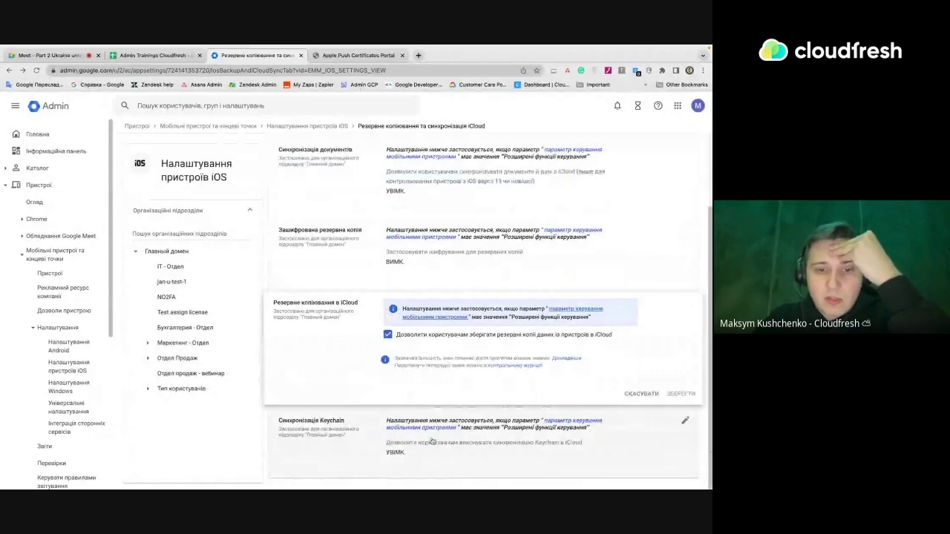
left_click(377, 439)
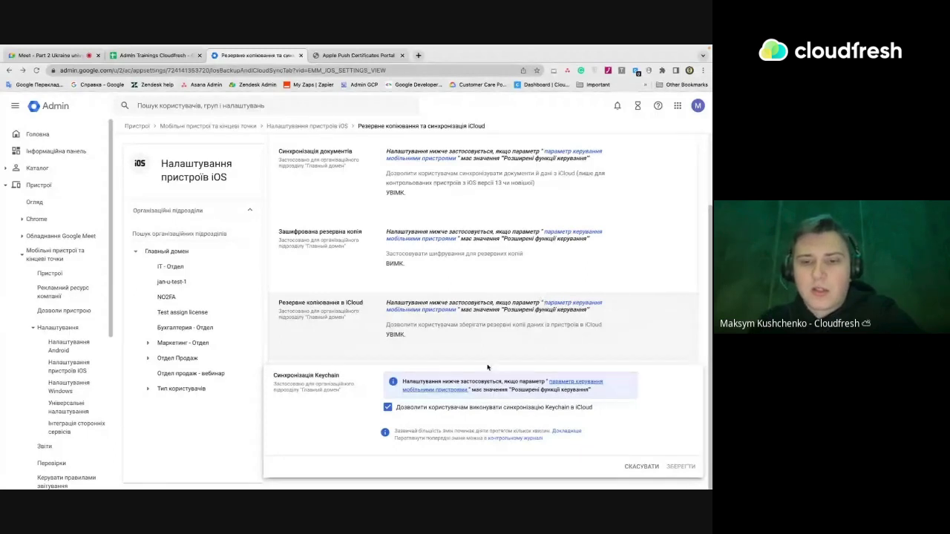
scroll(514, 262, "up", 2)
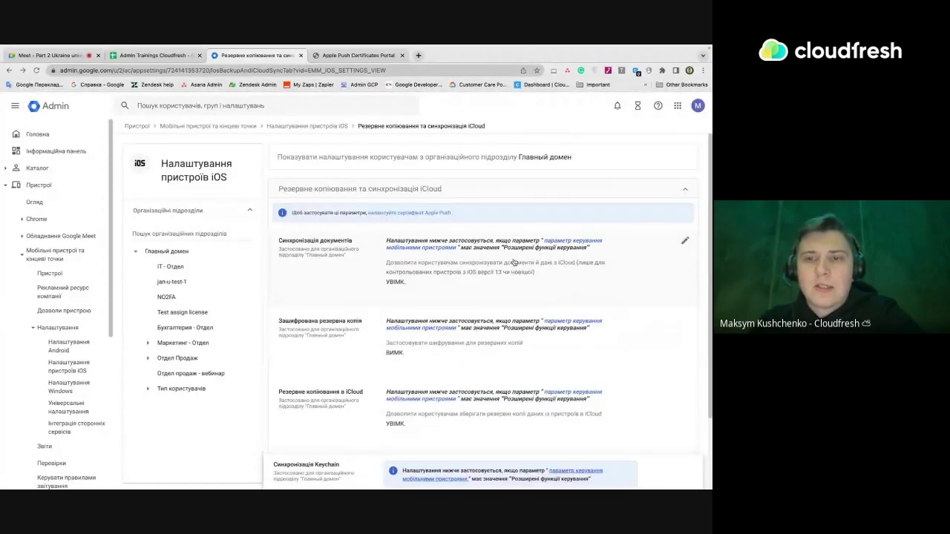
scroll(541, 247, "down", 1)
scroll(570, 232, "up", 1)
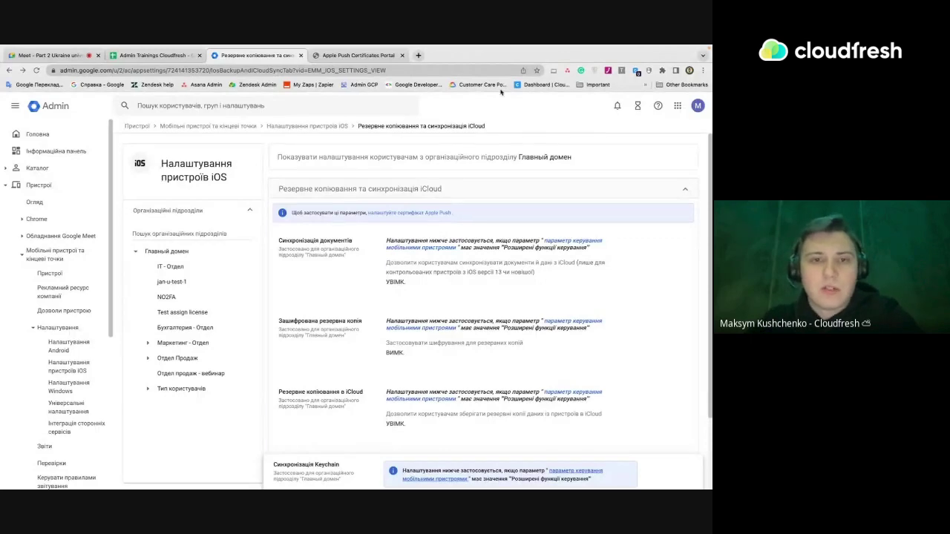
key("alt+Left")
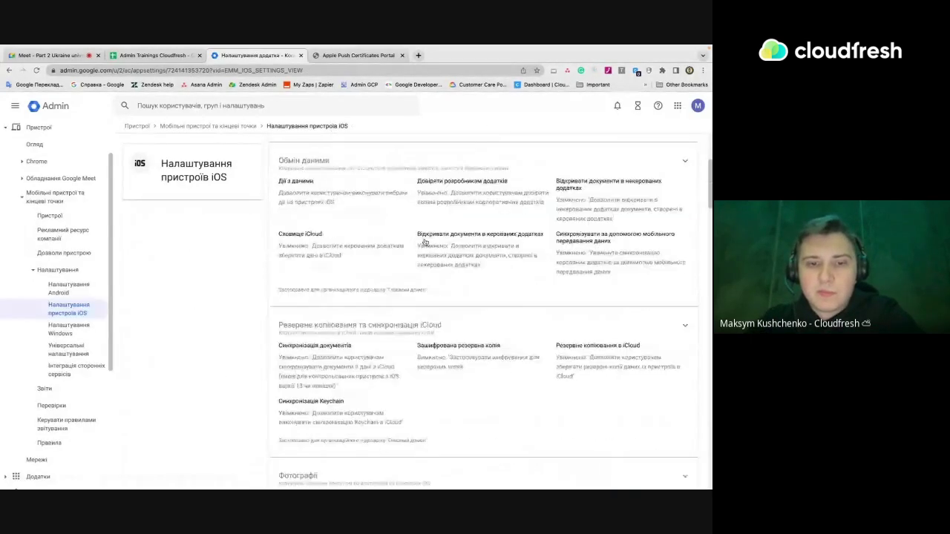
scroll(425, 242, "down", 3)
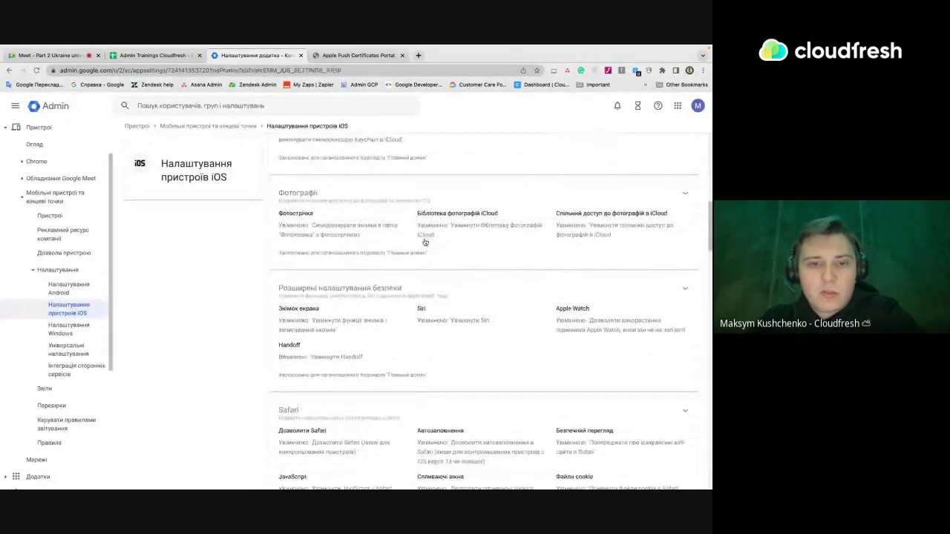
left_click(425, 242)
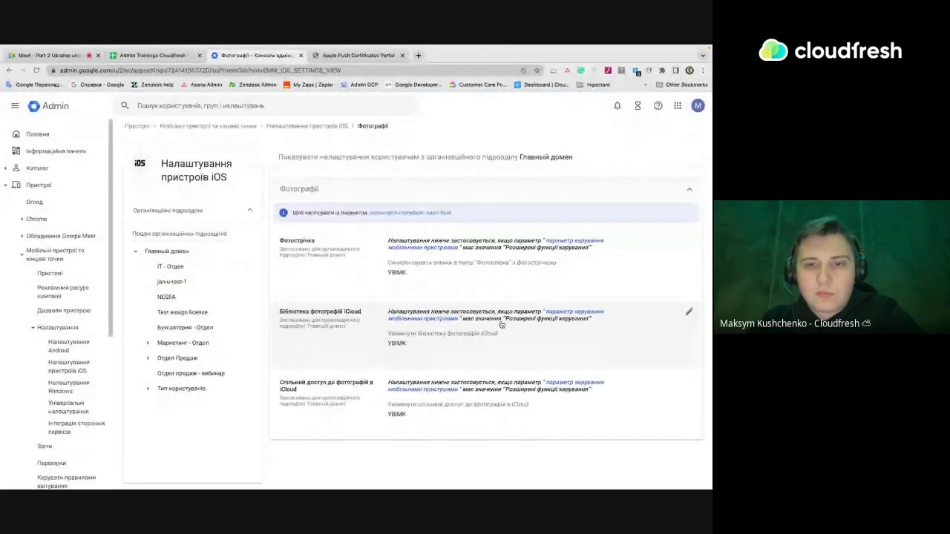
left_click(466, 268)
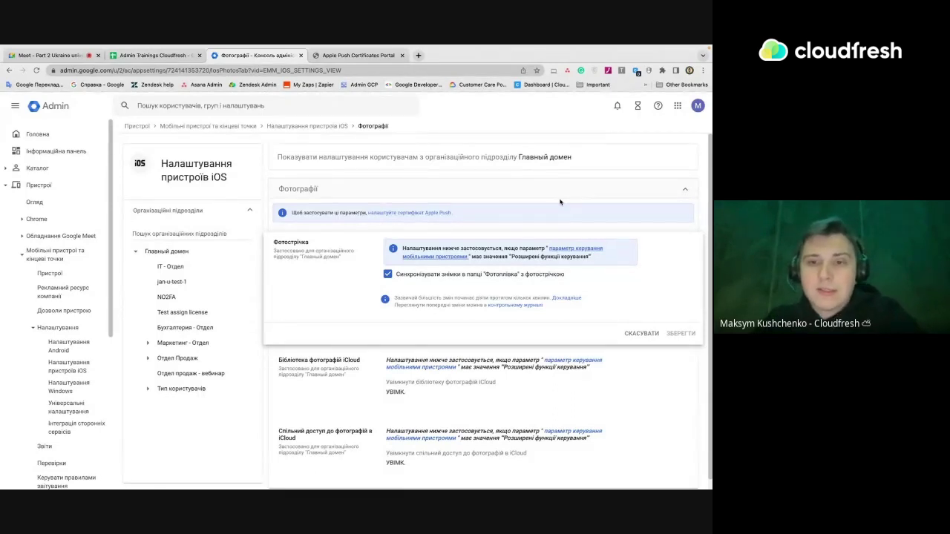
scroll(516, 276, "down", 1)
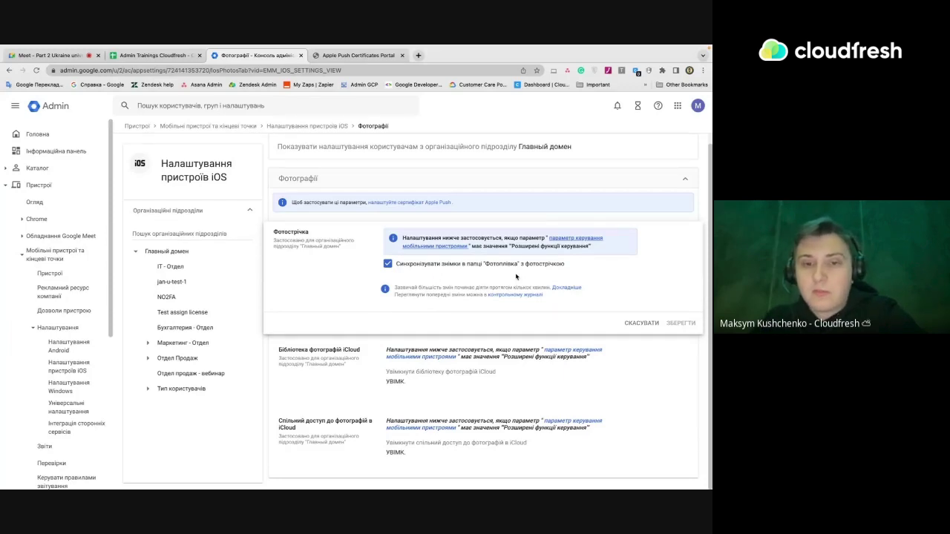
left_click(395, 359)
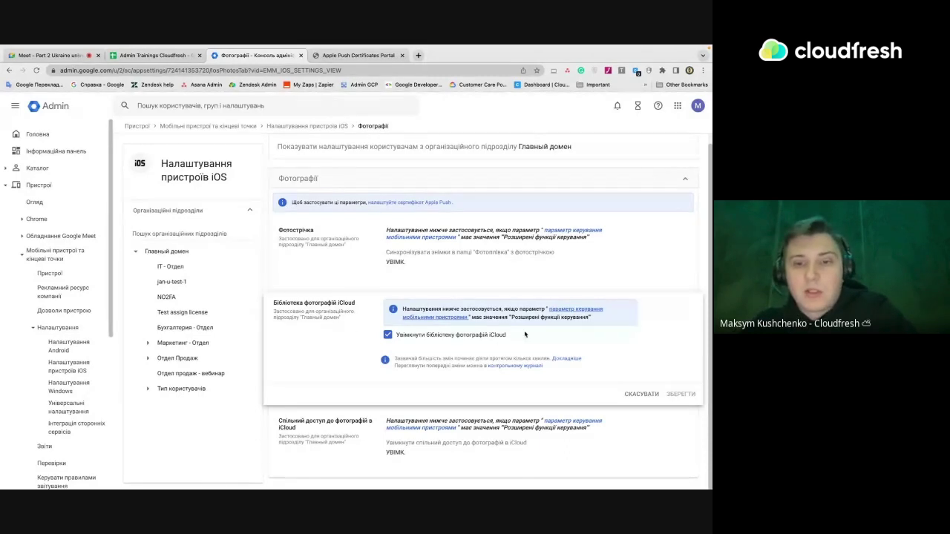
left_click(398, 453)
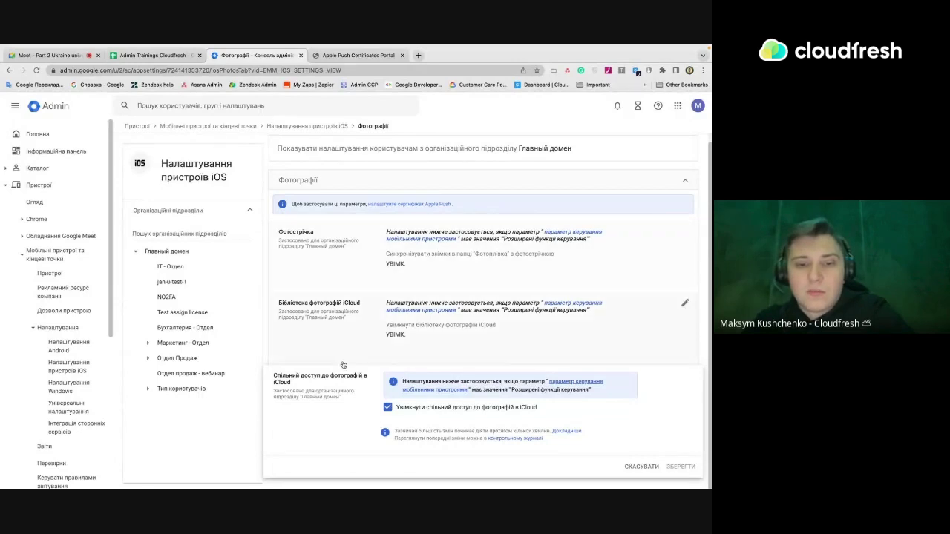
left_click(649, 465)
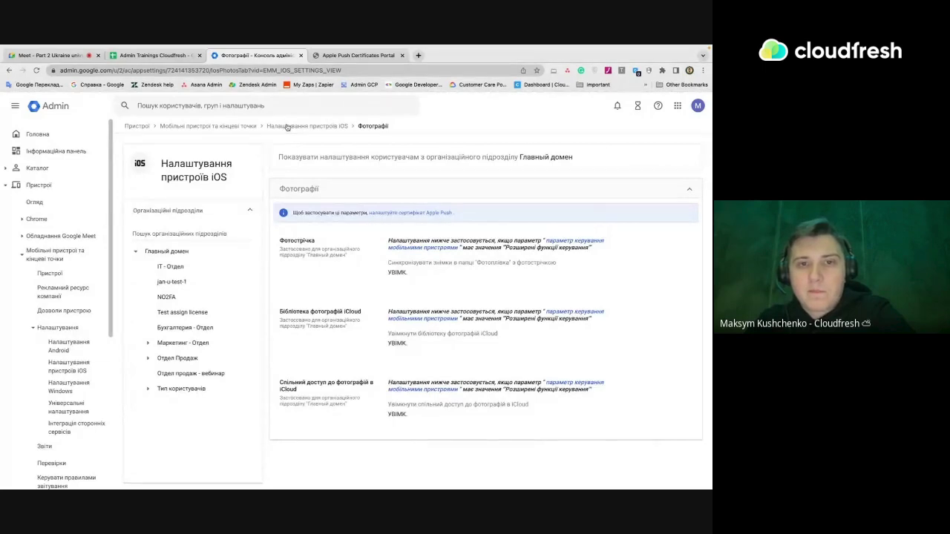
left_click(288, 126)
scroll(477, 284, "down", 5)
Step: Open iOS advanced security, edit the 'Знімок екрана' option, then switch to the Meet tab
scroll(478, 284, "down", 4)
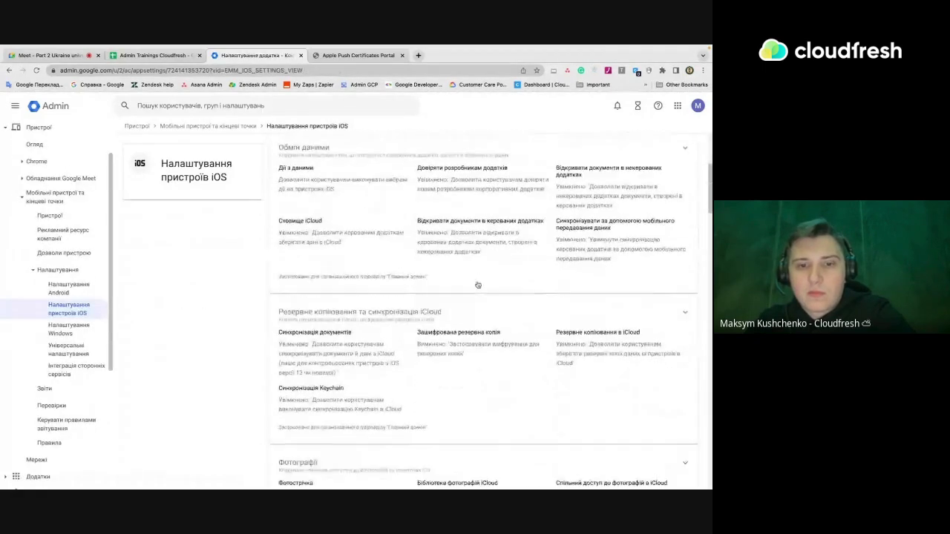
scroll(475, 296, "down", 3)
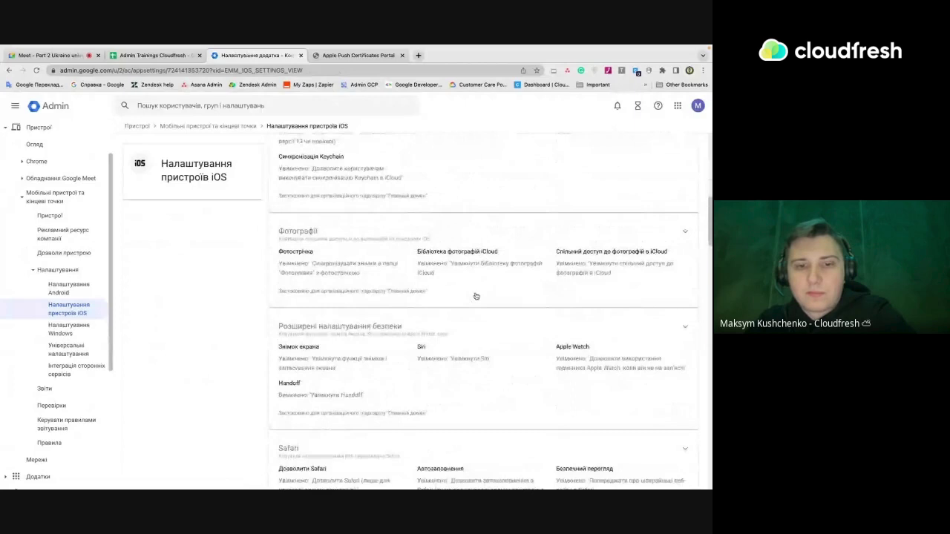
left_click(476, 296)
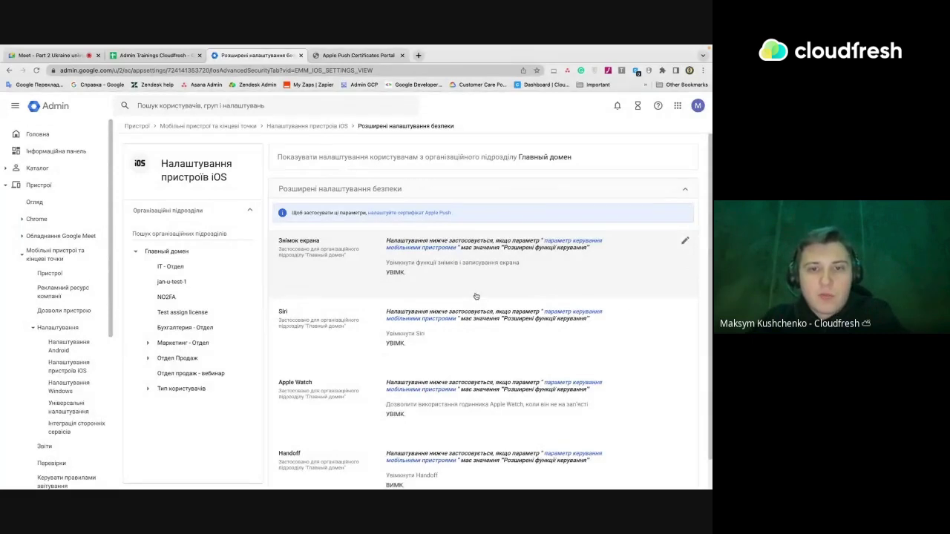
scroll(467, 289, "down", 1)
left_click(437, 262)
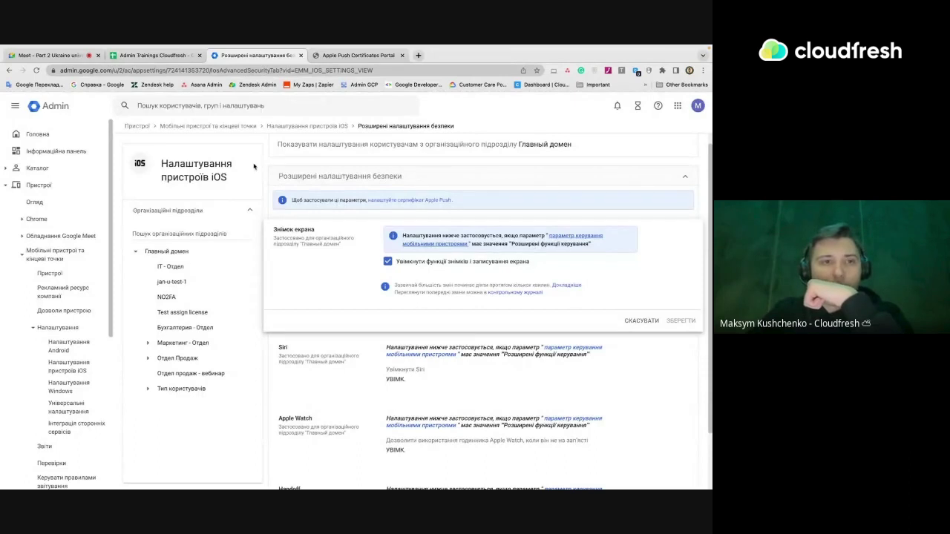
left_click(51, 56)
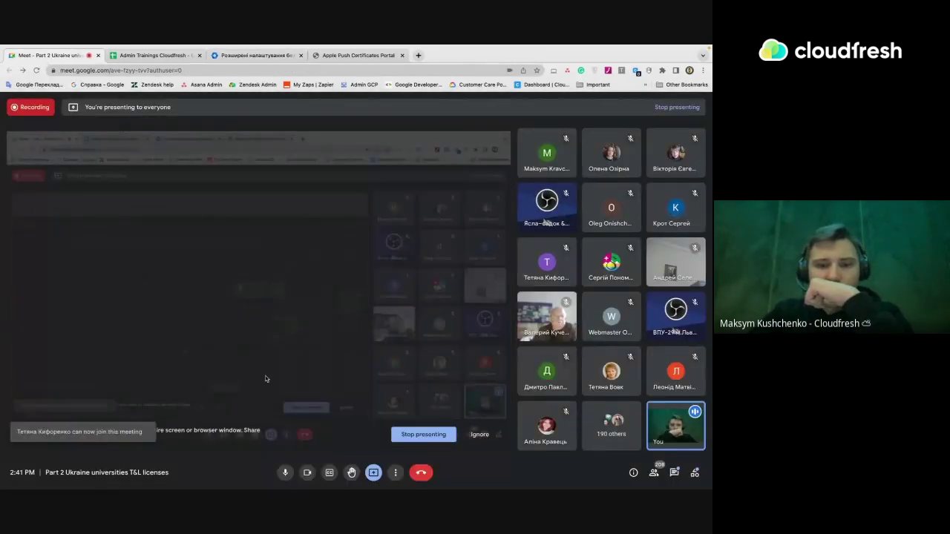
Step: In Meet, turn the camera off, unmute with Ctrl+D, and return to the Admin console tab
left_click(286, 474)
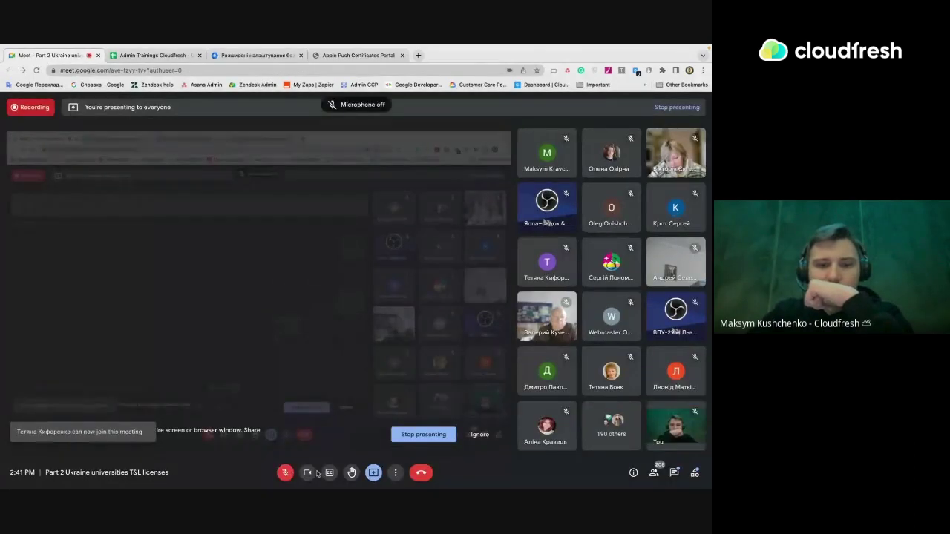
left_click(308, 473)
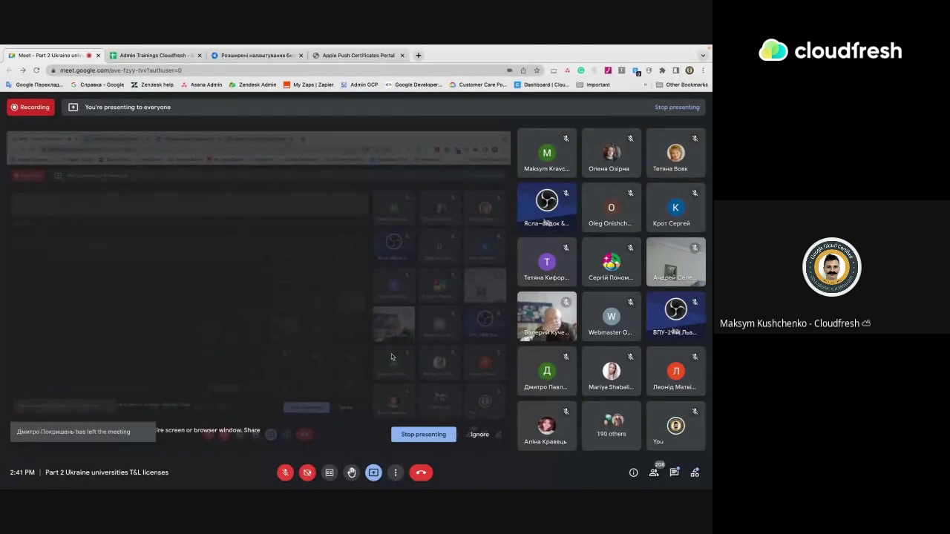
key("ctrl+d")
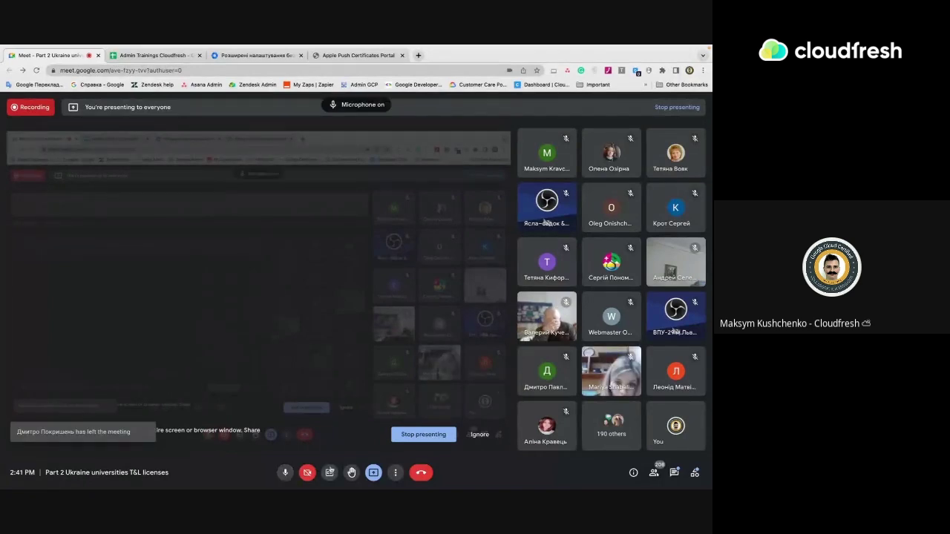
left_click(220, 58)
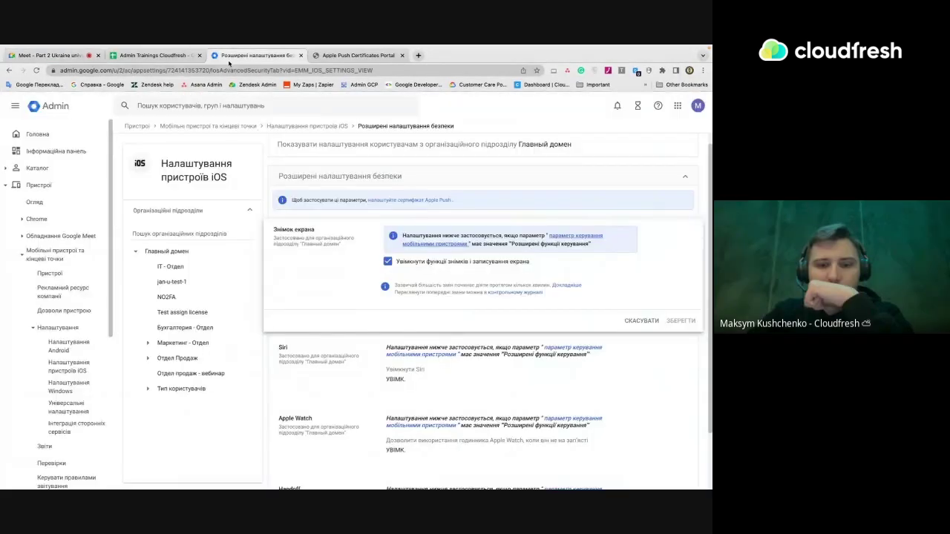
Step: Review the Siri, Apple Watch and Handoff settings, then go back to the corporate devices section
left_click(351, 356)
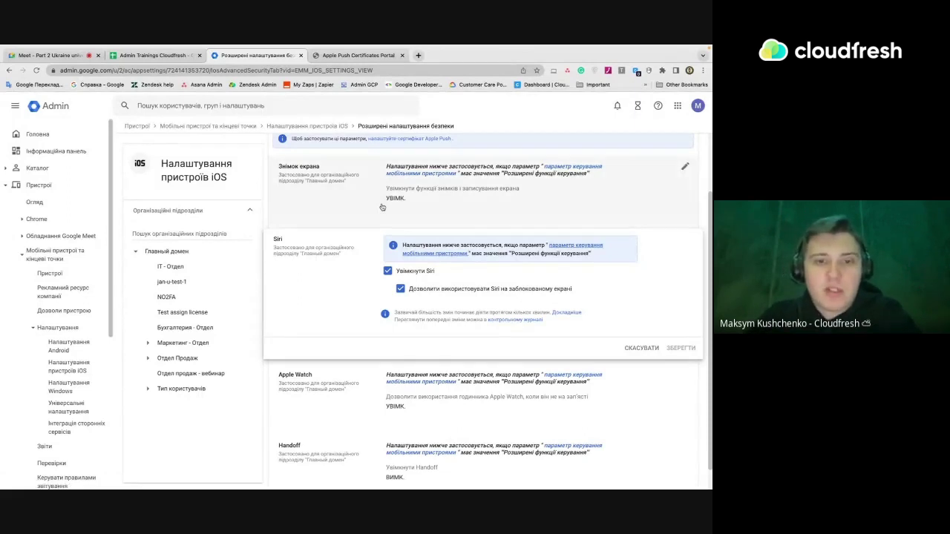
scroll(381, 220, "down", 1)
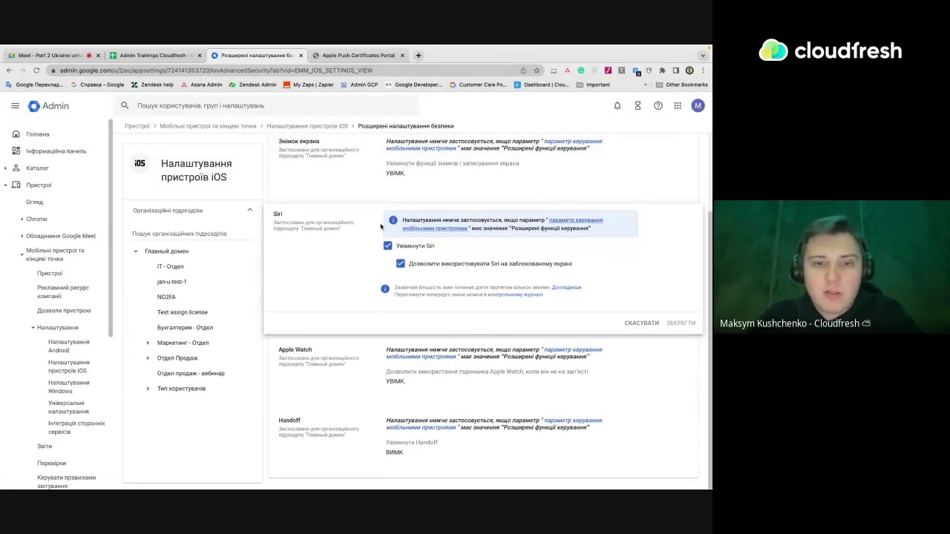
left_click(418, 364)
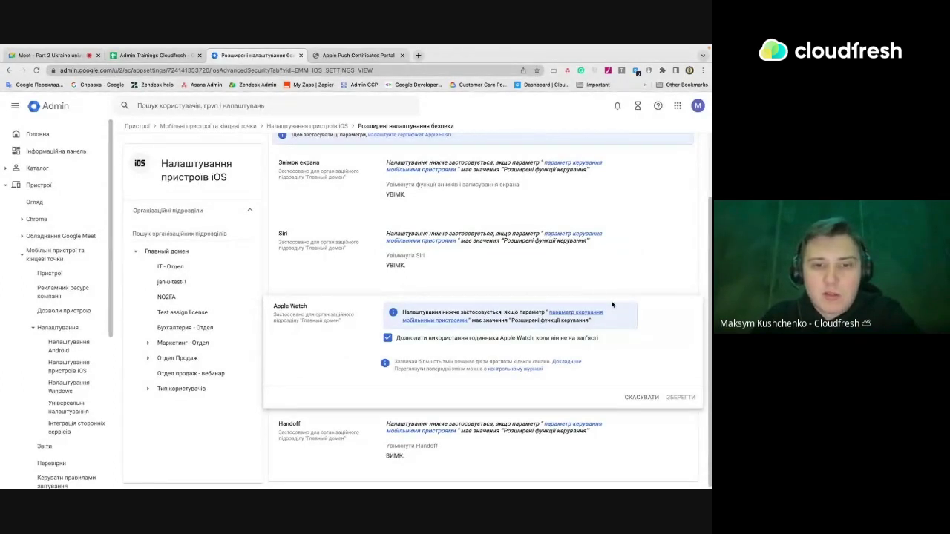
left_click(387, 454)
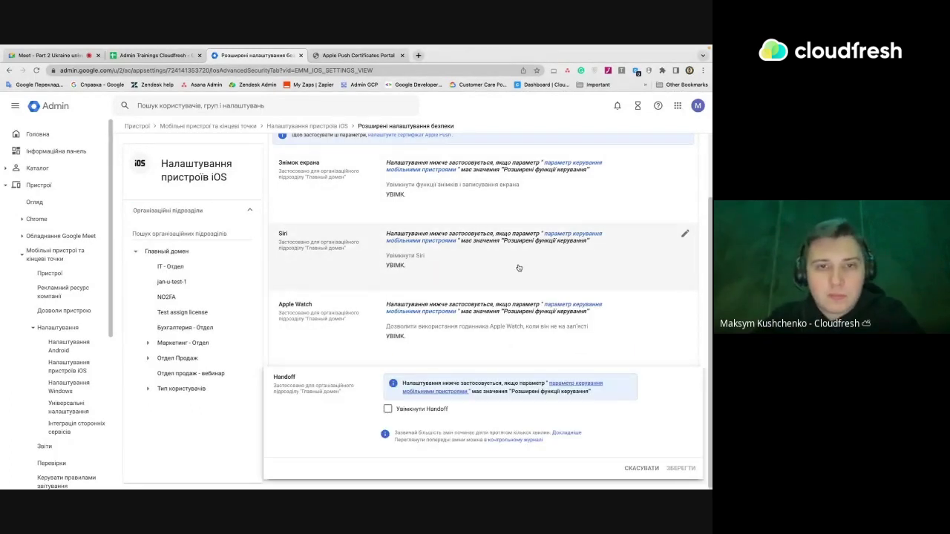
key("alt+Left")
scroll(447, 204, "down", 5)
scroll(447, 208, "down", 10)
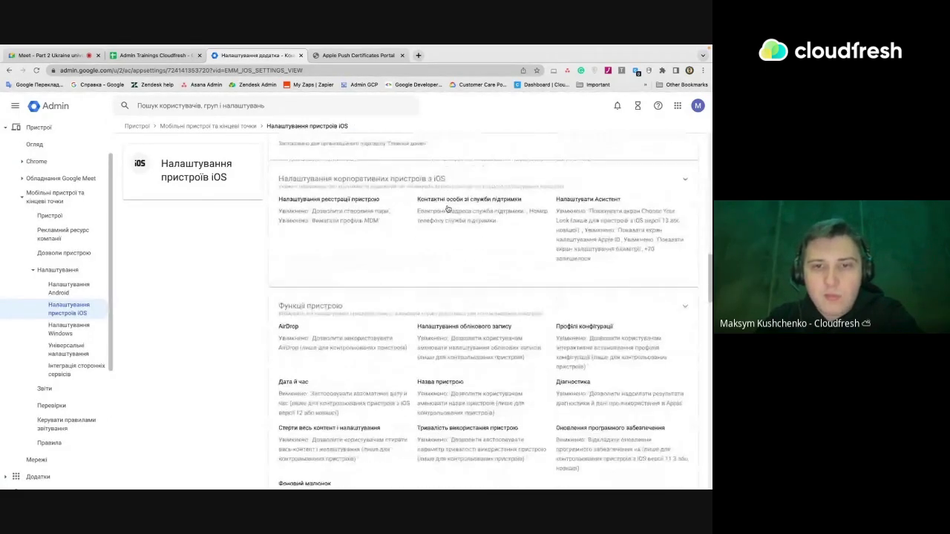
scroll(447, 209, "down", 1)
Step: Open the 'Налаштування корпоративних пристроїв з iOS' card and scroll through its settings
left_click(447, 209)
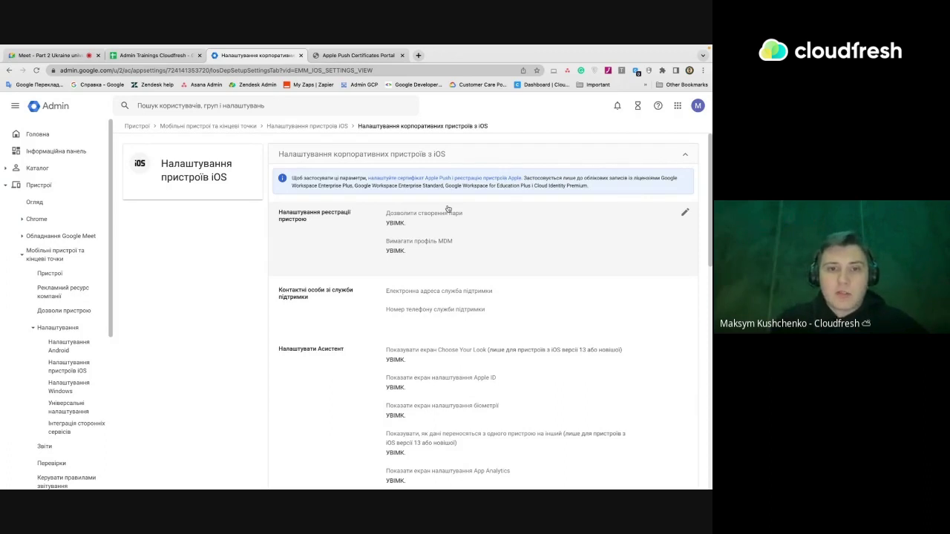
scroll(448, 209, "down", 1)
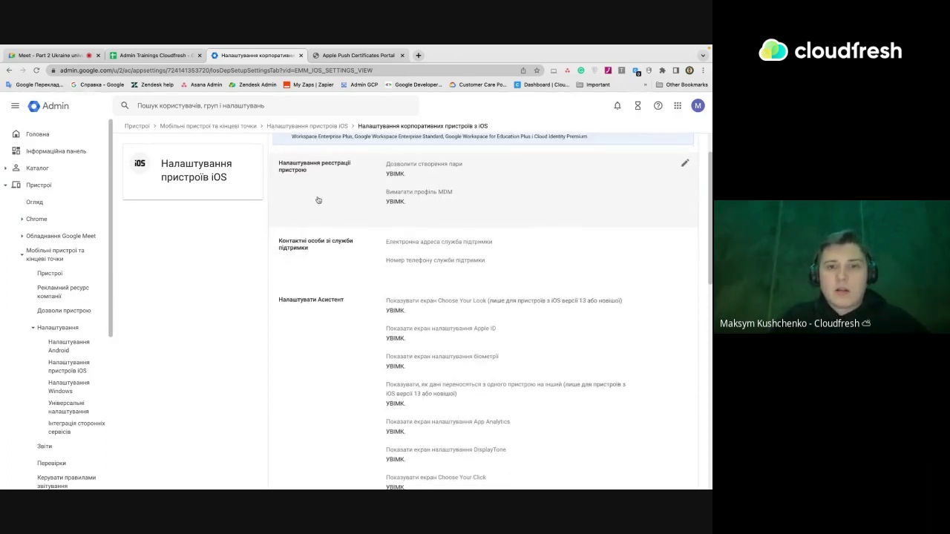
Step: Edit the device registration settings, then open the support contact email and phone fields
left_click(397, 206)
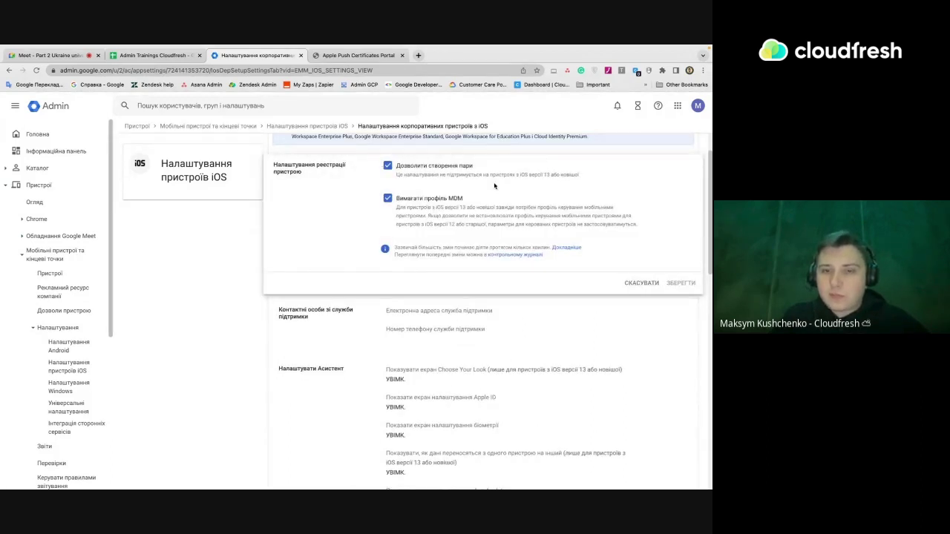
scroll(497, 182, "down", 1)
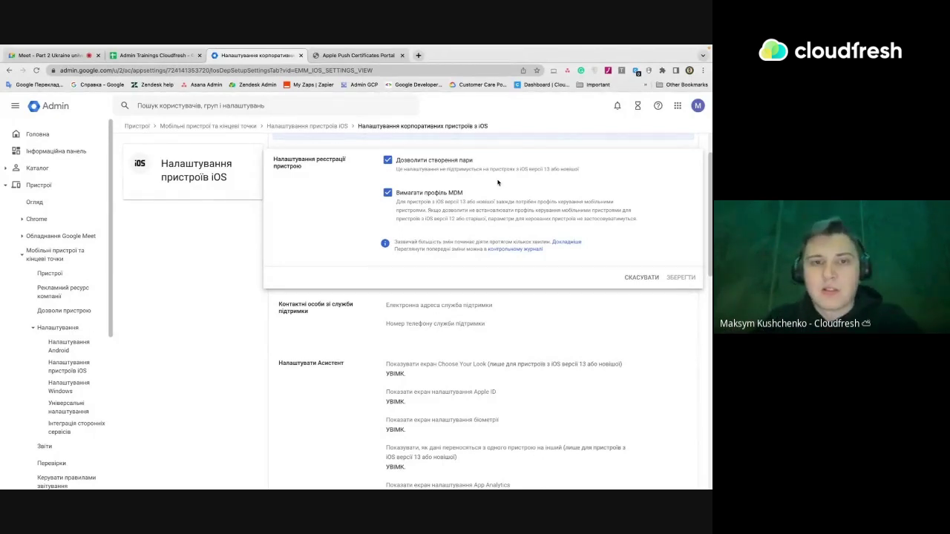
scroll(466, 185, "down", 1)
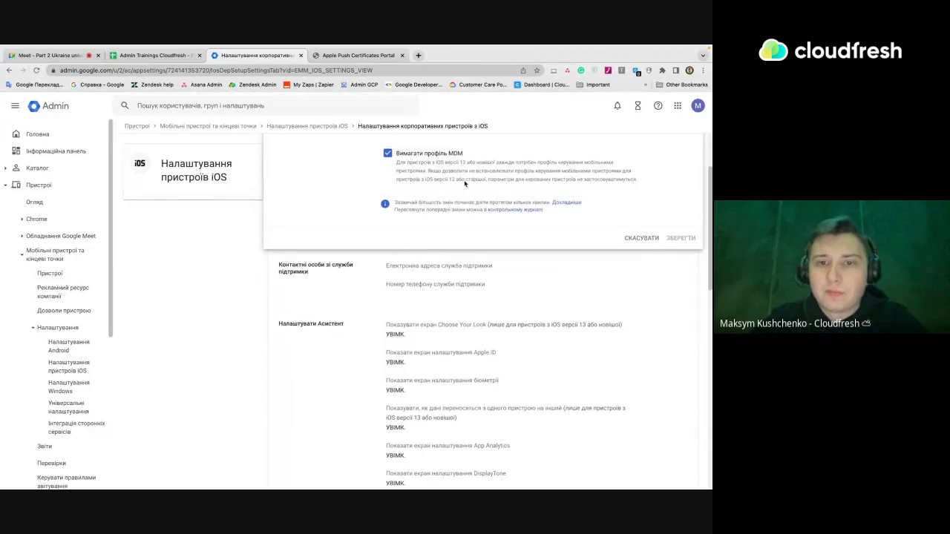
scroll(466, 185, "up", 2)
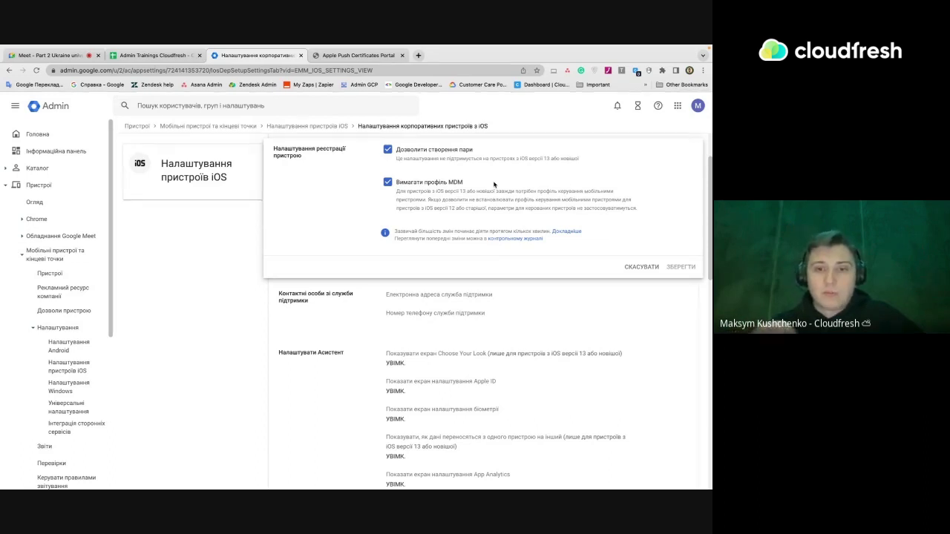
scroll(493, 184, "down", 2)
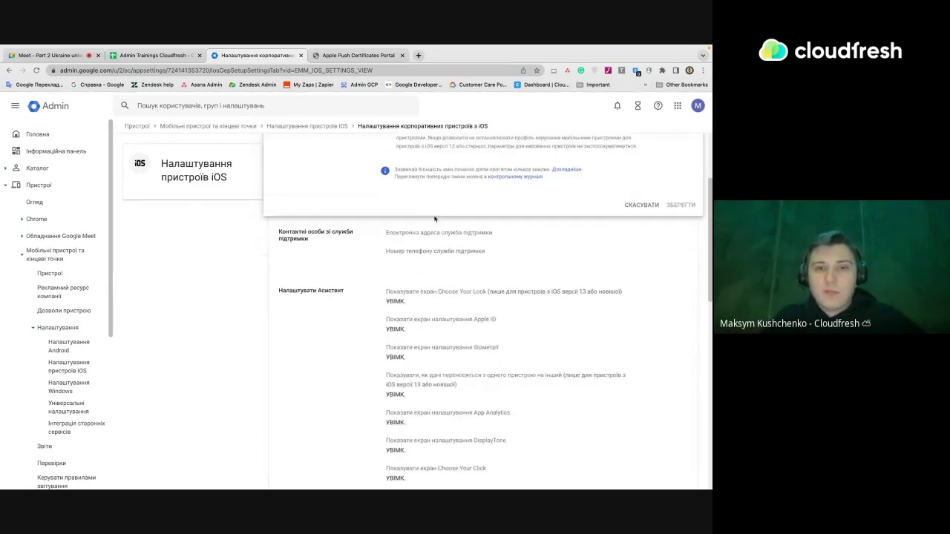
left_click(412, 251)
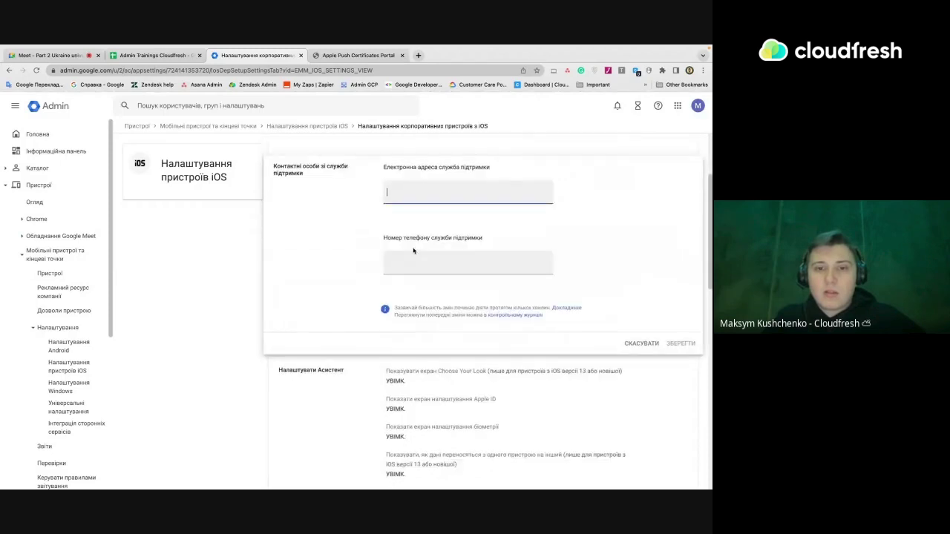
Step: Close the support contact editor twice, leaving the email and phone fields blank
left_click(629, 345)
left_click(407, 199)
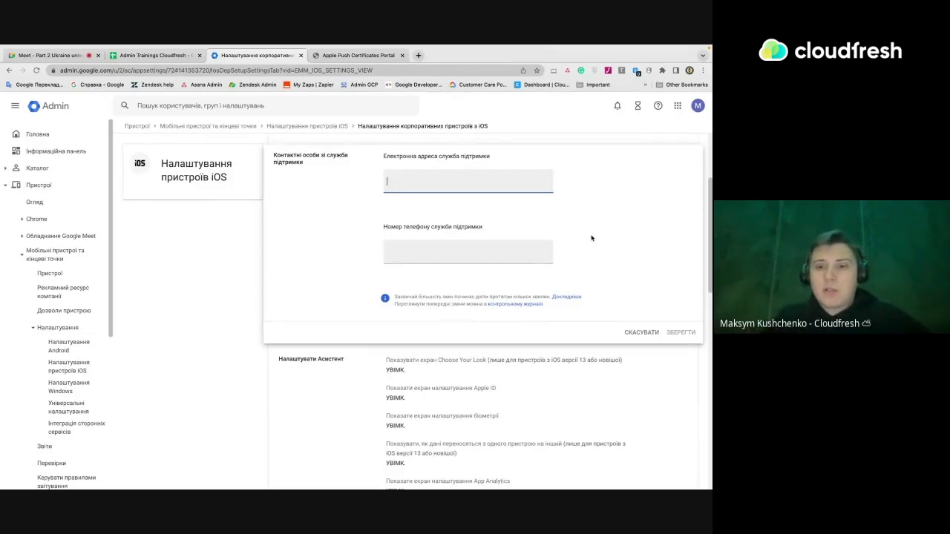
left_click(628, 339)
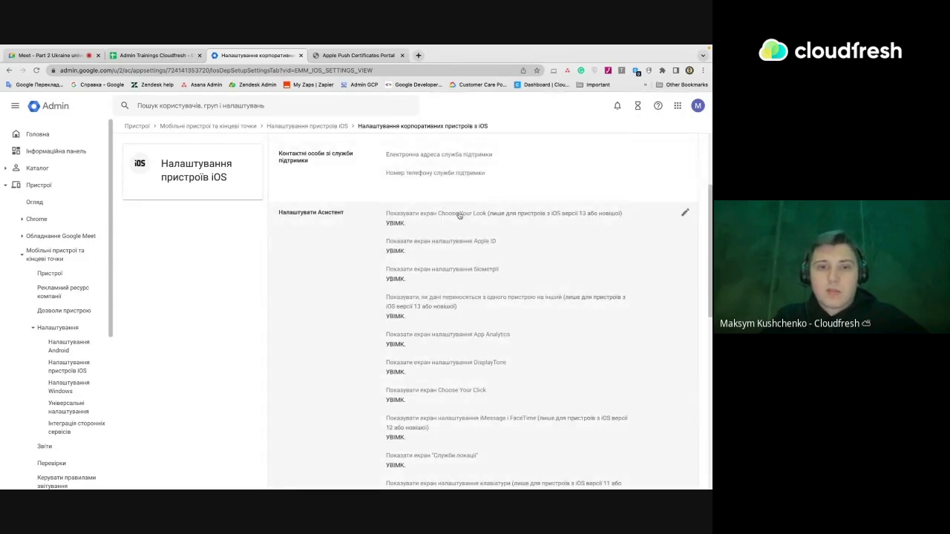
Step: Scroll through the Setup Assistant options and swipe back to the iOS settings overview
scroll(455, 215, "down", 2)
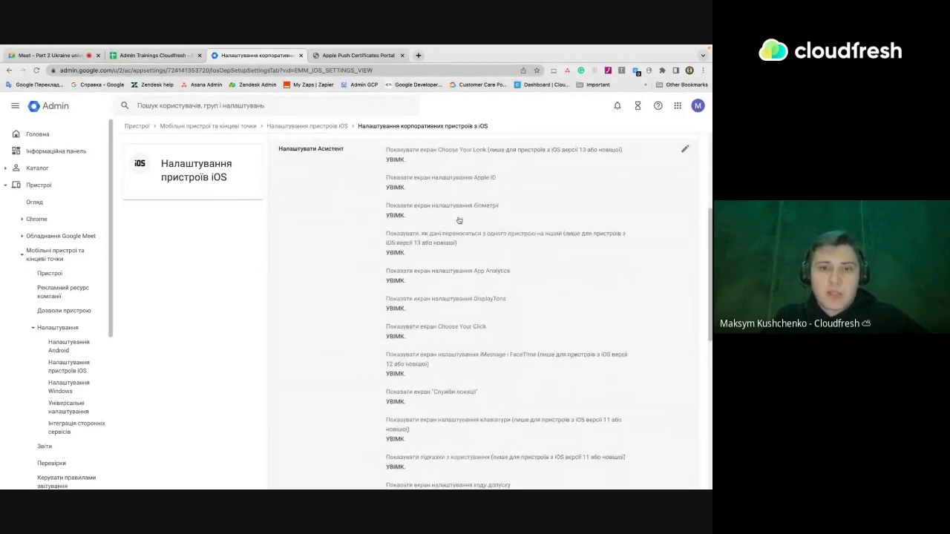
scroll(360, 285, "down", 5)
scroll(430, 192, "down", 2)
scroll(434, 196, "left", 5)
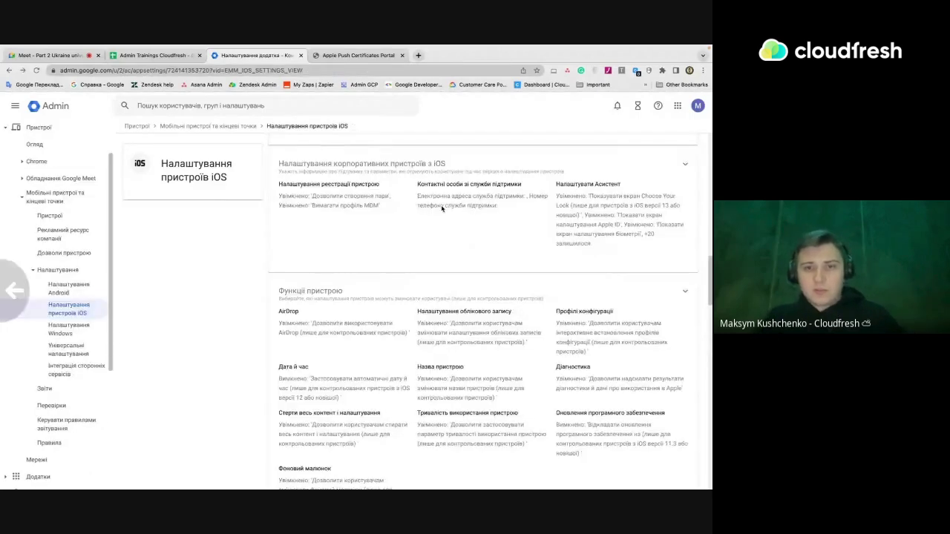
scroll(442, 209, "down", 10)
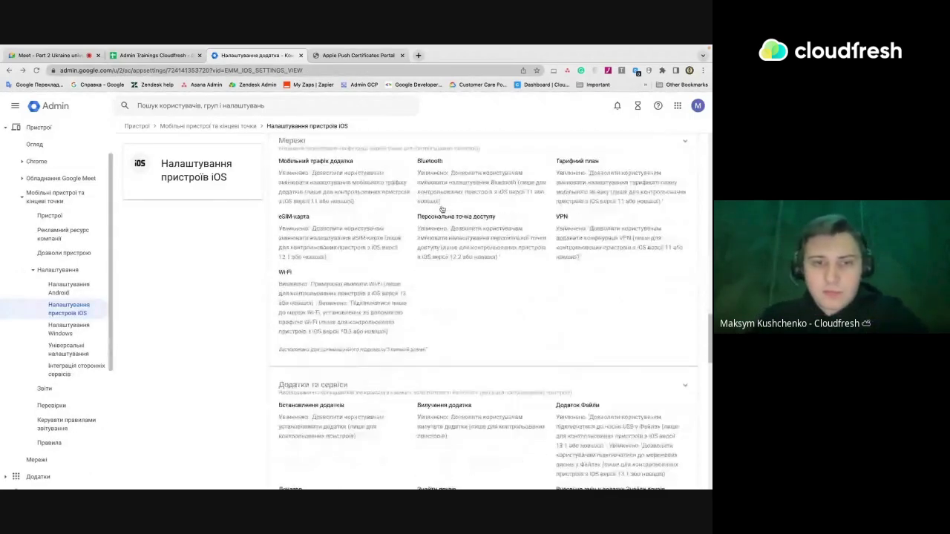
scroll(442, 208, "up", 5)
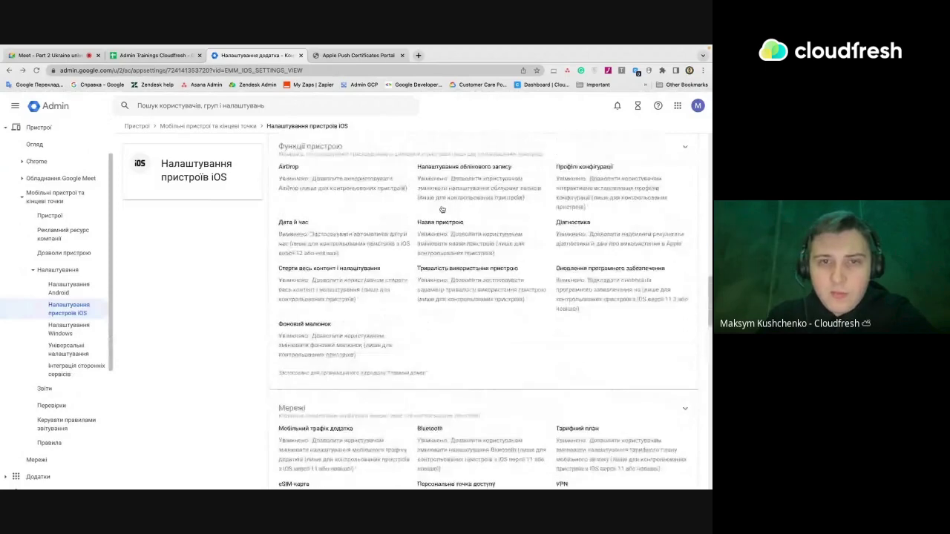
left_click(425, 251)
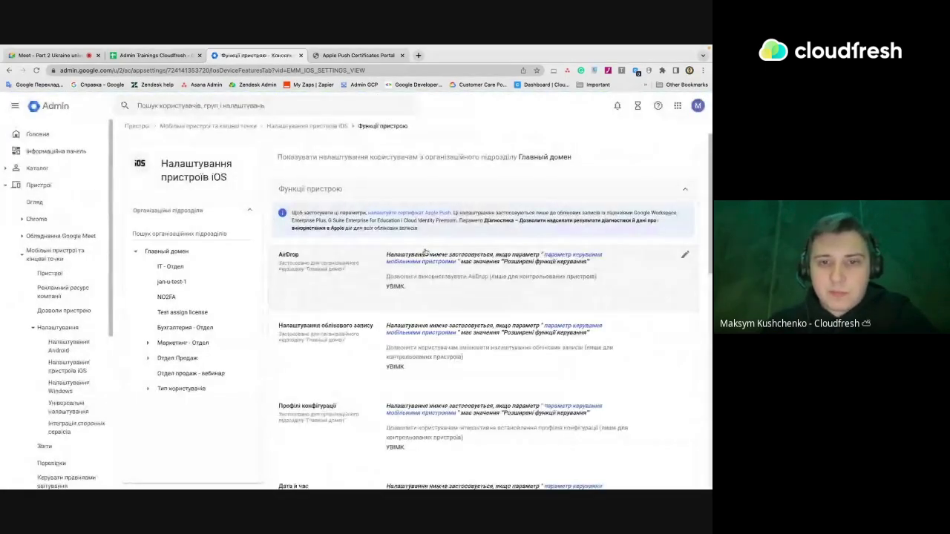
scroll(425, 252, "down", 1)
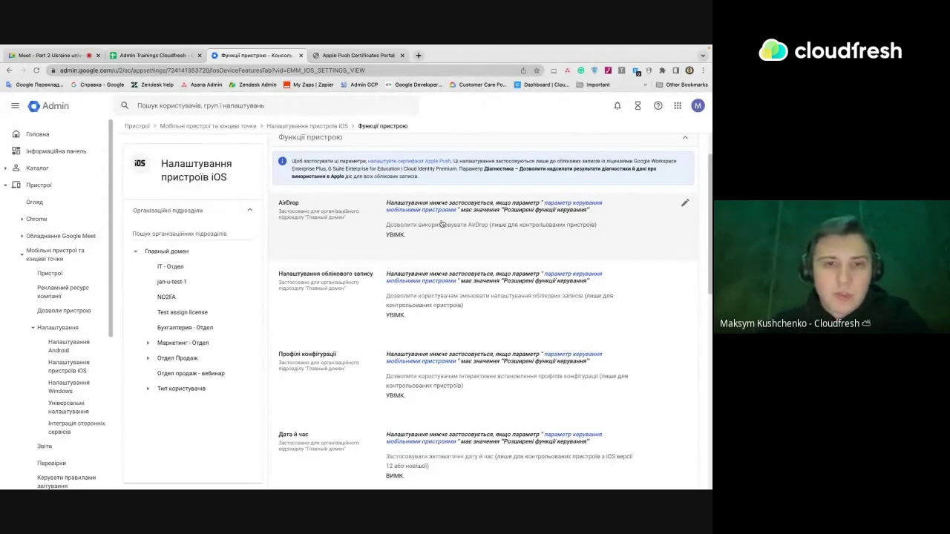
scroll(441, 224, "down", 1)
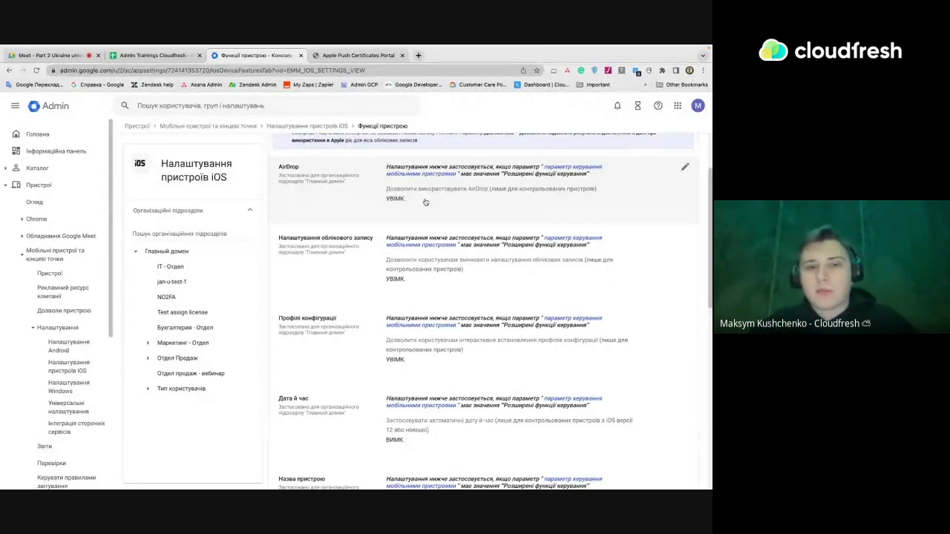
left_click(420, 256)
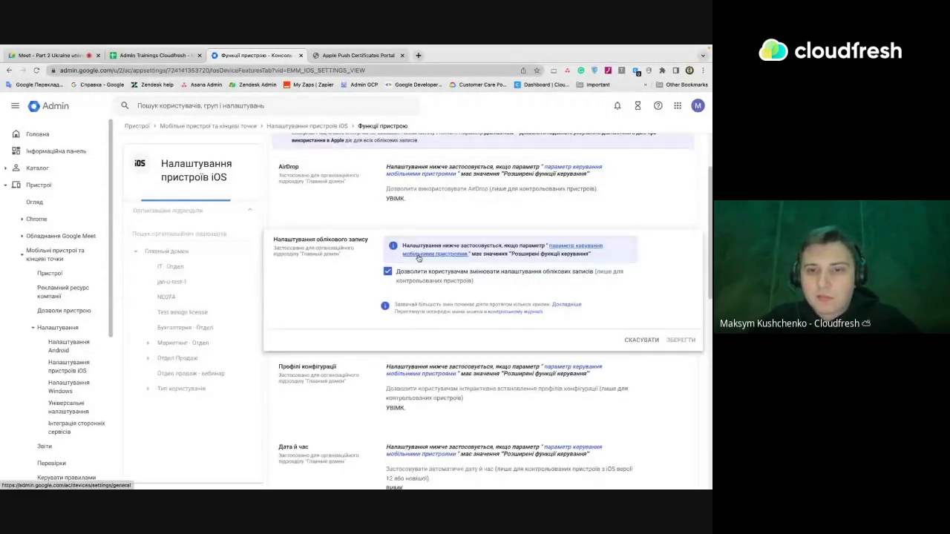
scroll(445, 268, "down", 1)
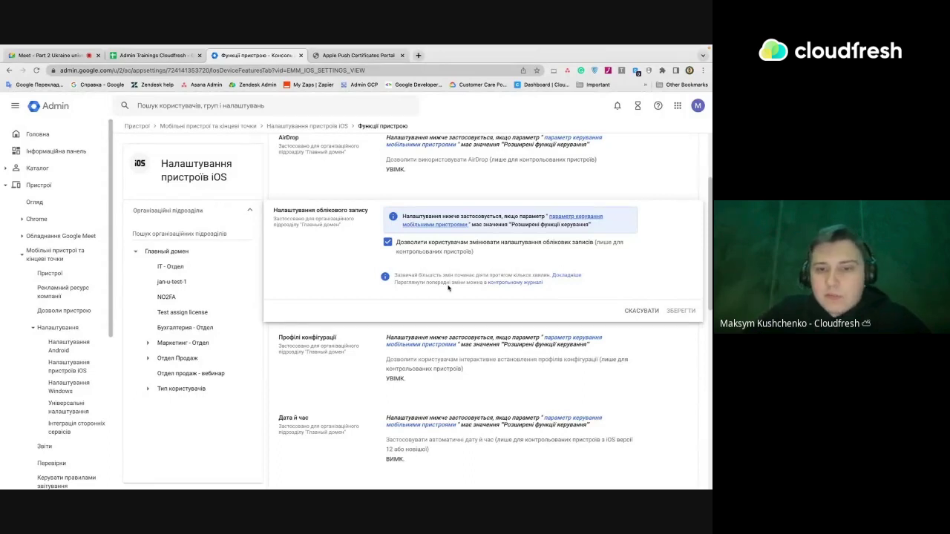
scroll(594, 388, "down", 1)
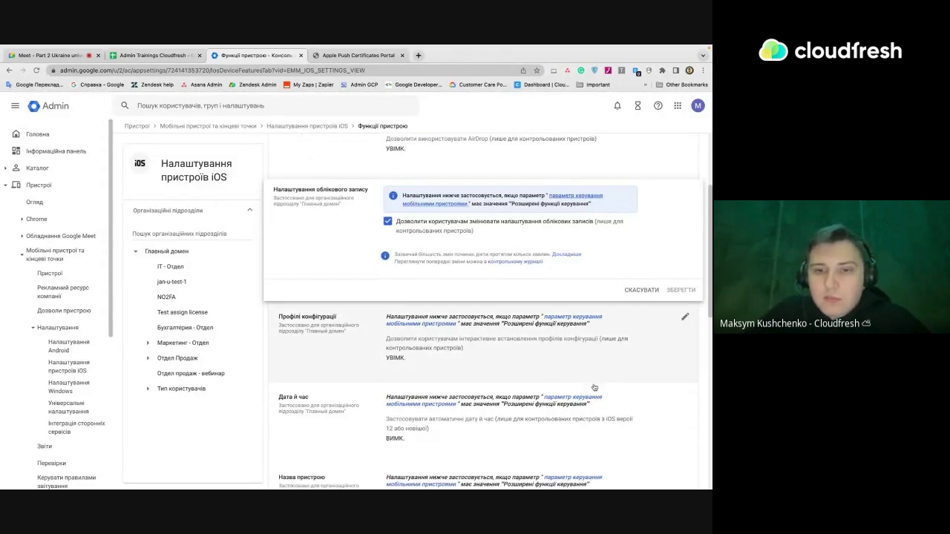
left_click(550, 365)
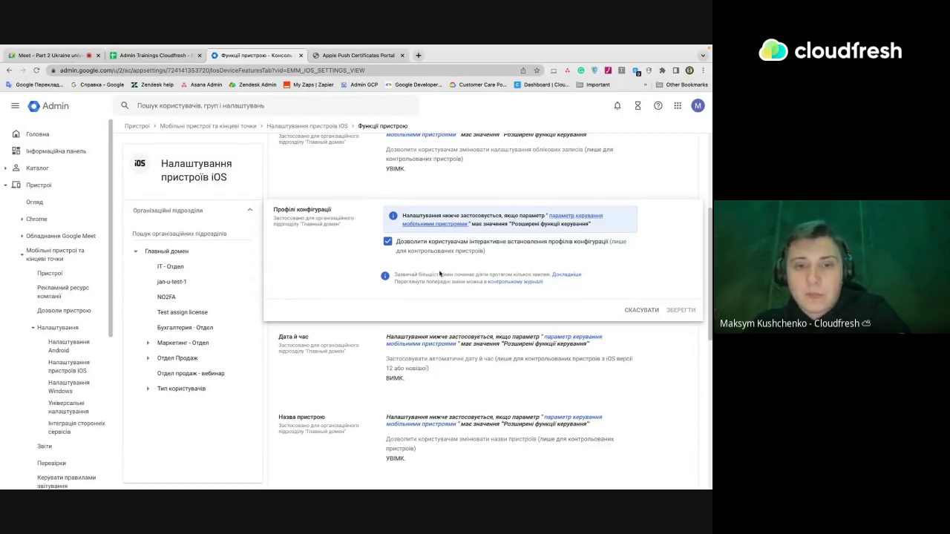
left_click(386, 241)
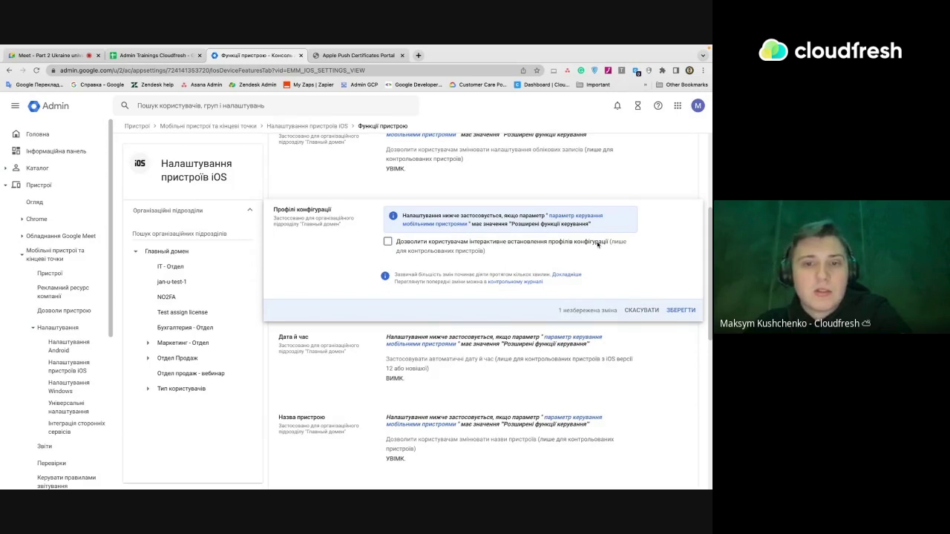
left_click(637, 310)
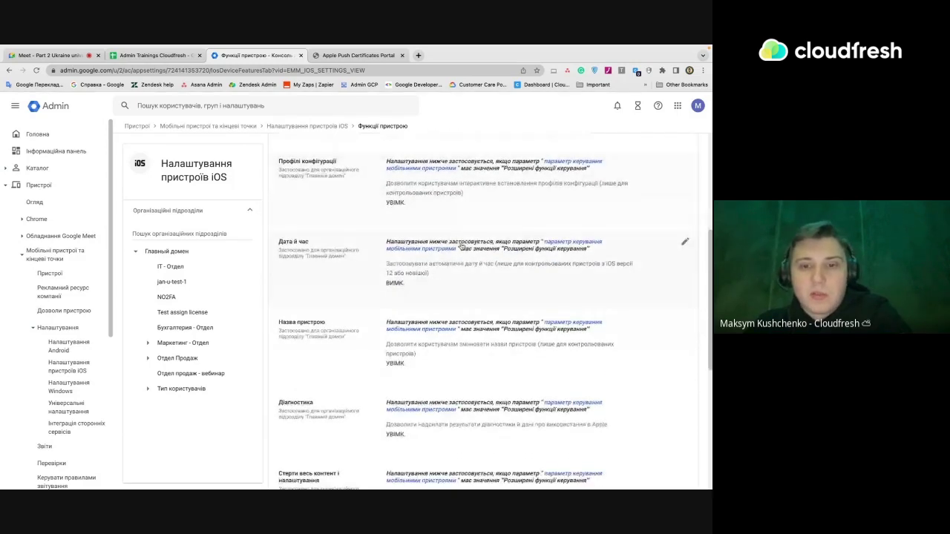
left_click(462, 247)
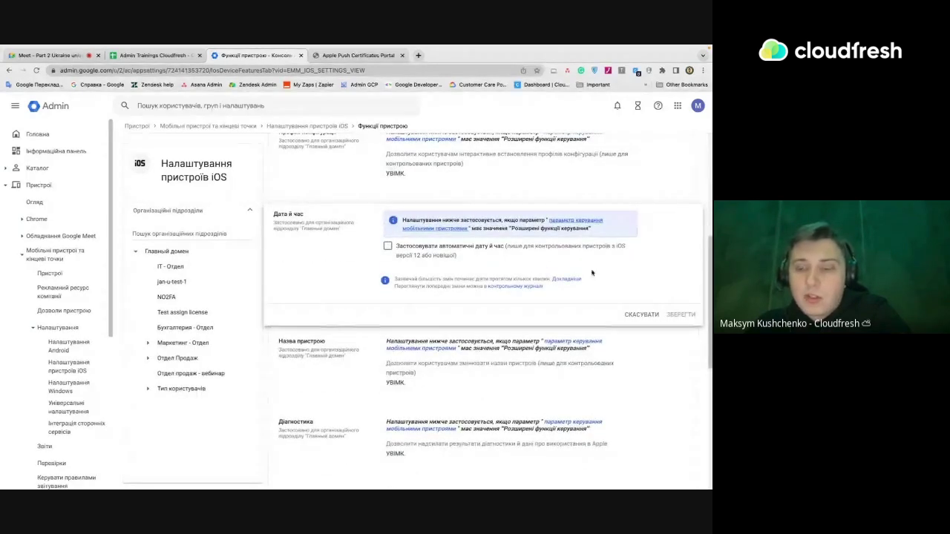
left_click(647, 315)
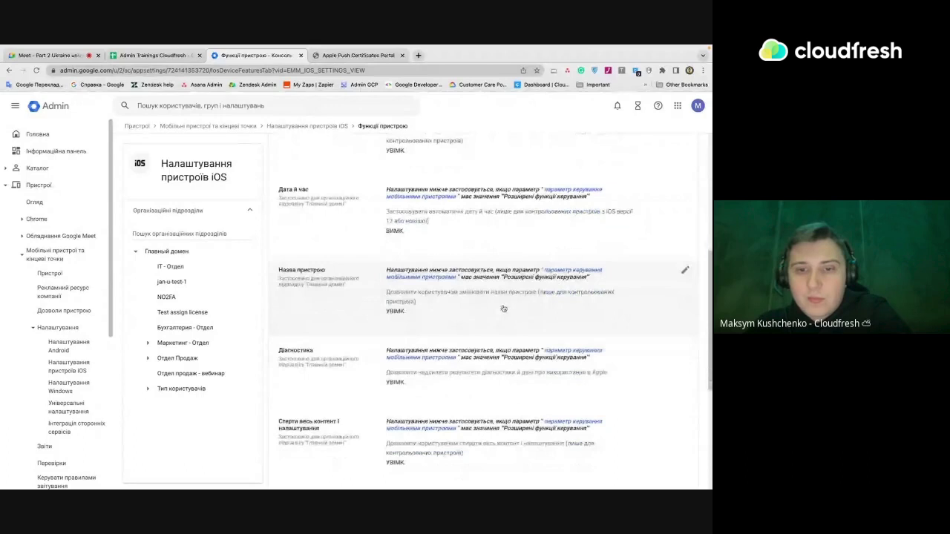
left_click(503, 308)
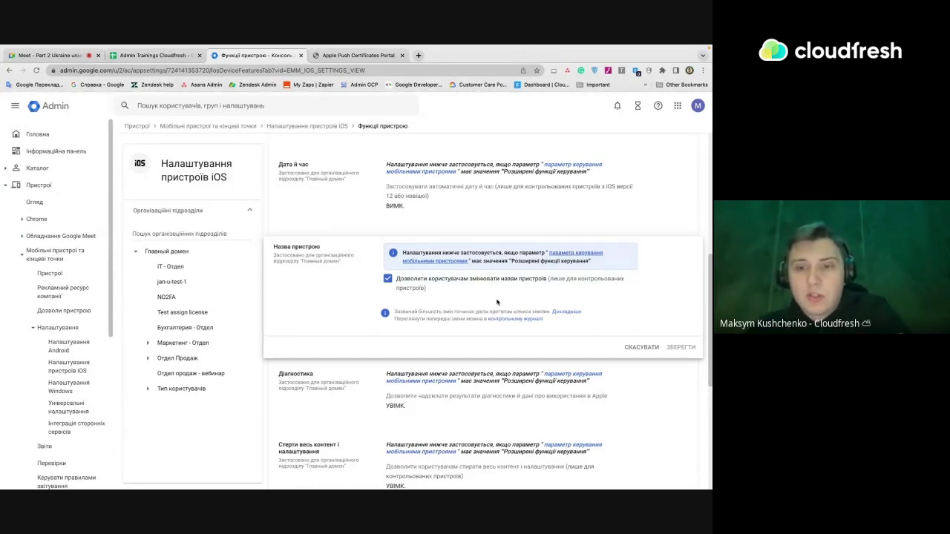
scroll(496, 303, "down", 1)
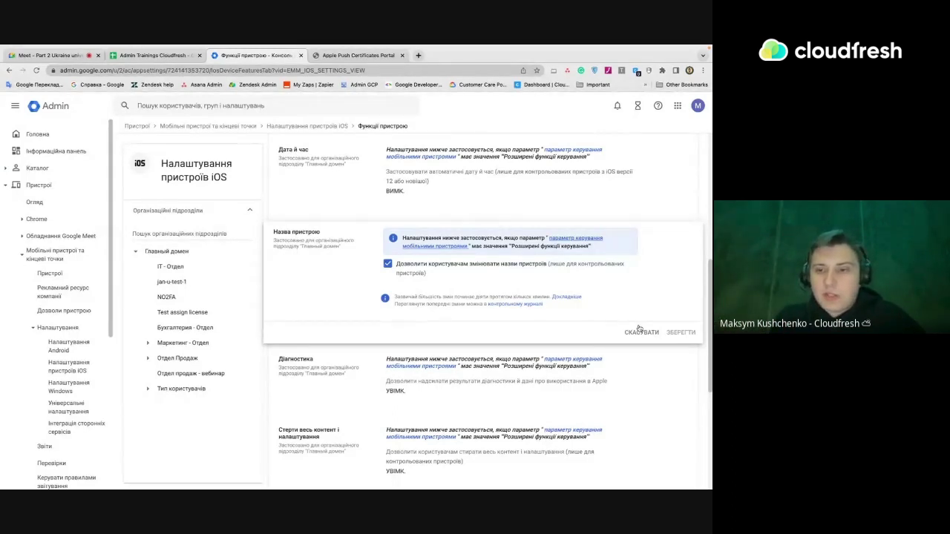
scroll(630, 296, "down", 1)
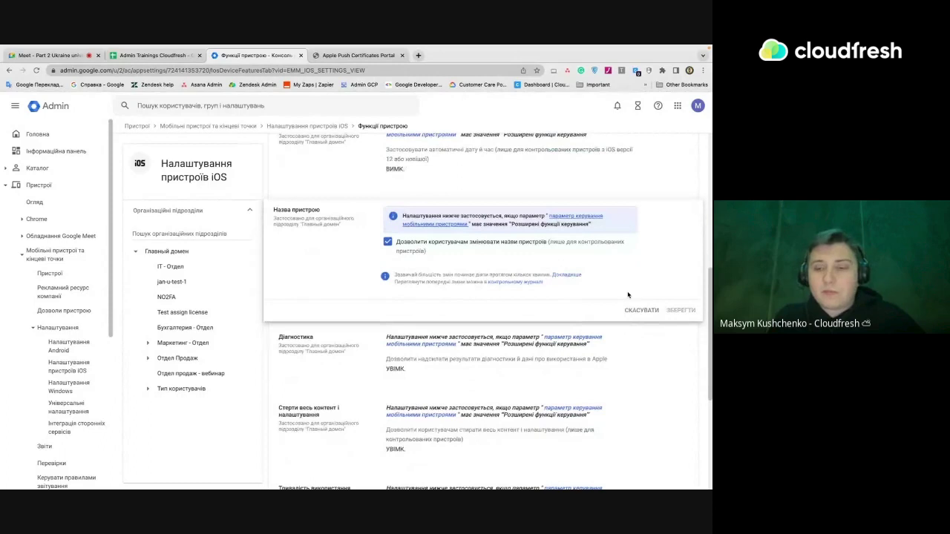
scroll(627, 296, "down", 1)
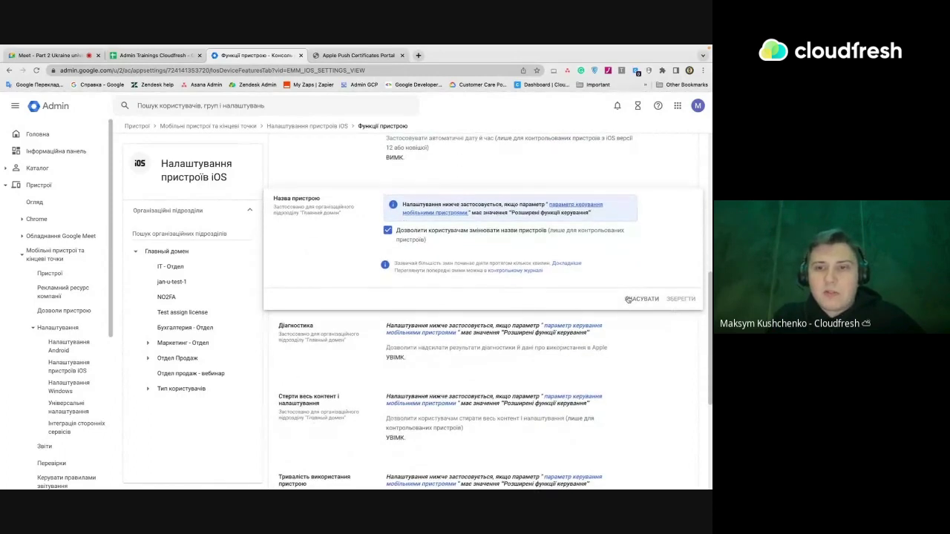
scroll(490, 238, "up", 1)
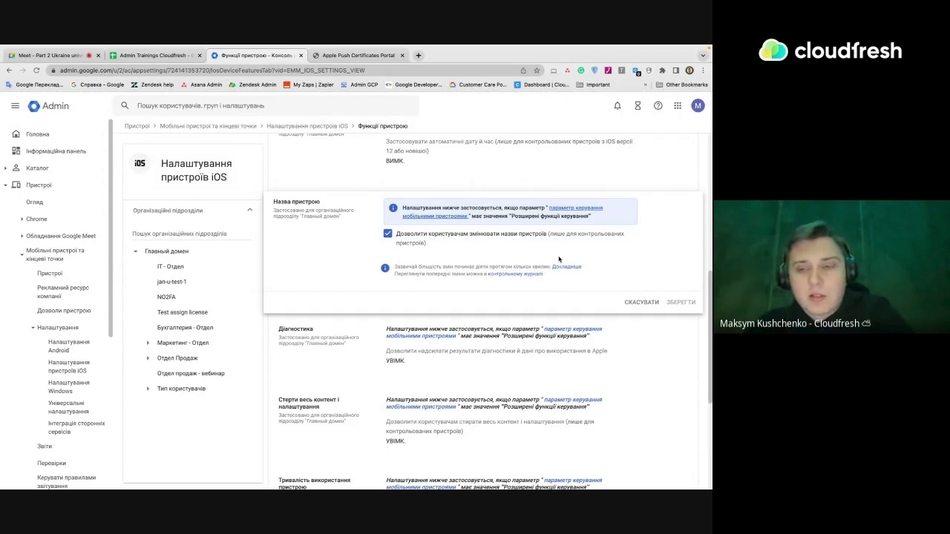
left_click(631, 300)
Step: Open the iOS 'erase all content and settings' option in device features
scroll(355, 321, "down", 2)
scroll(354, 321, "up", 1)
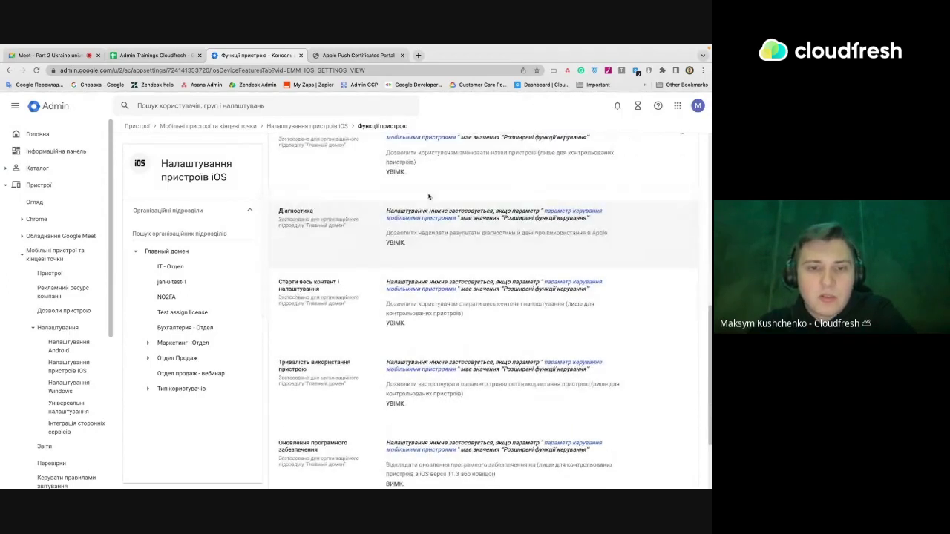
scroll(355, 321, "down", 1)
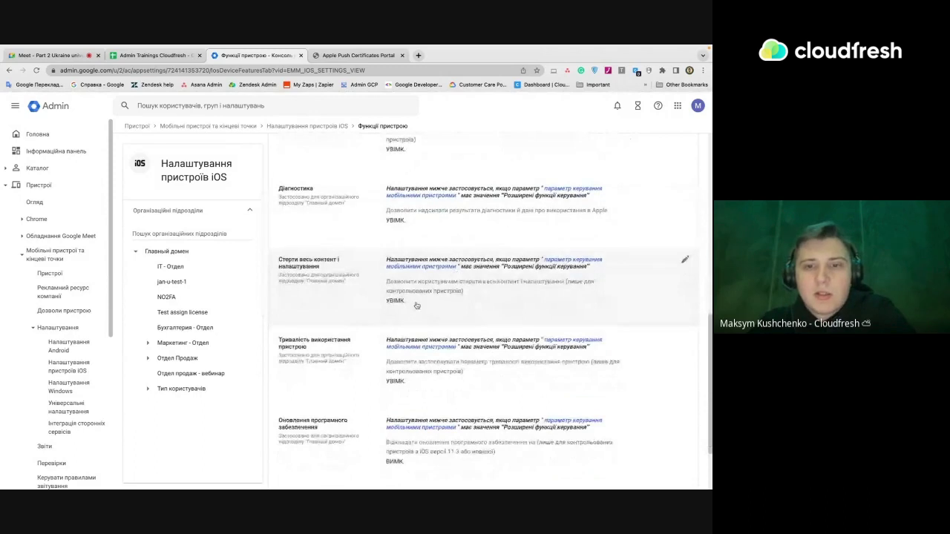
left_click(416, 304)
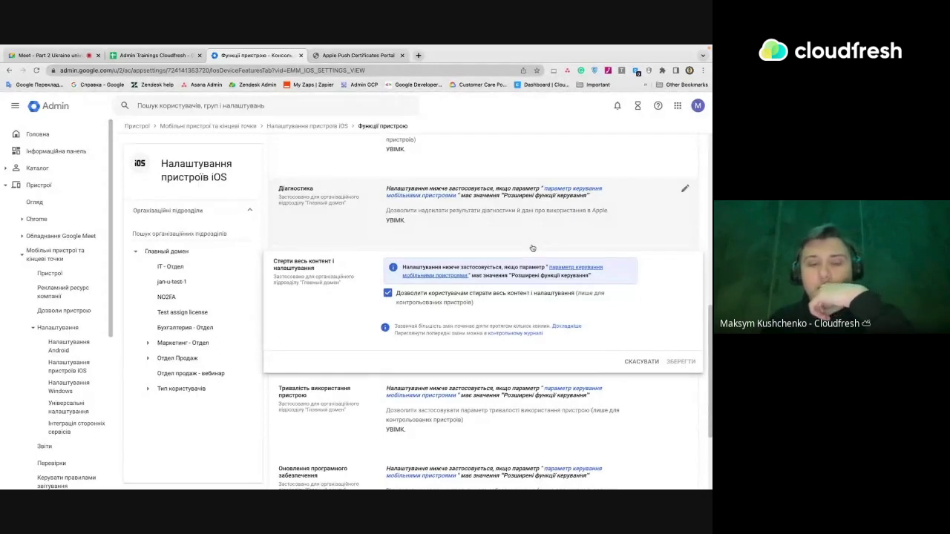
Step: Open the device usage-duration (Screen Time) setting, leaving it allowed
scroll(532, 247, "down", 1)
scroll(532, 248, "down", 4)
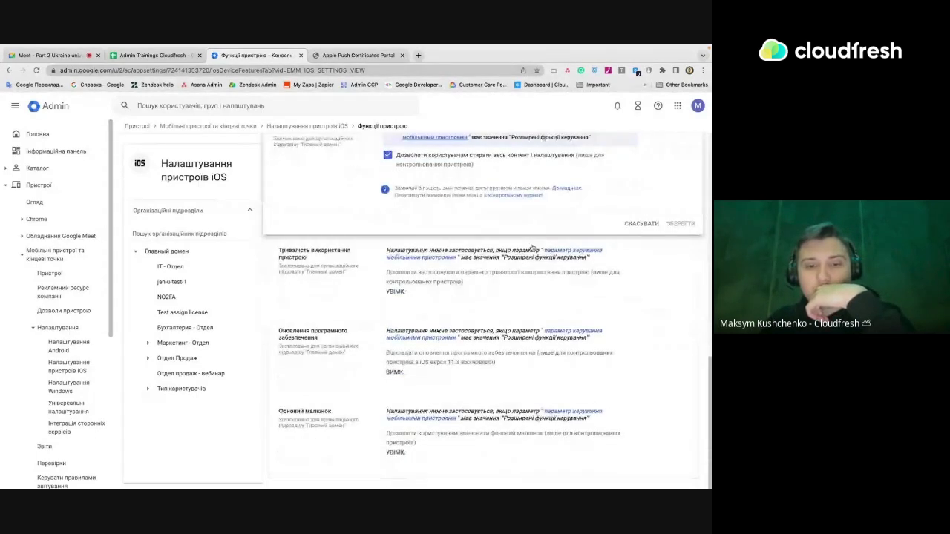
left_click(433, 309)
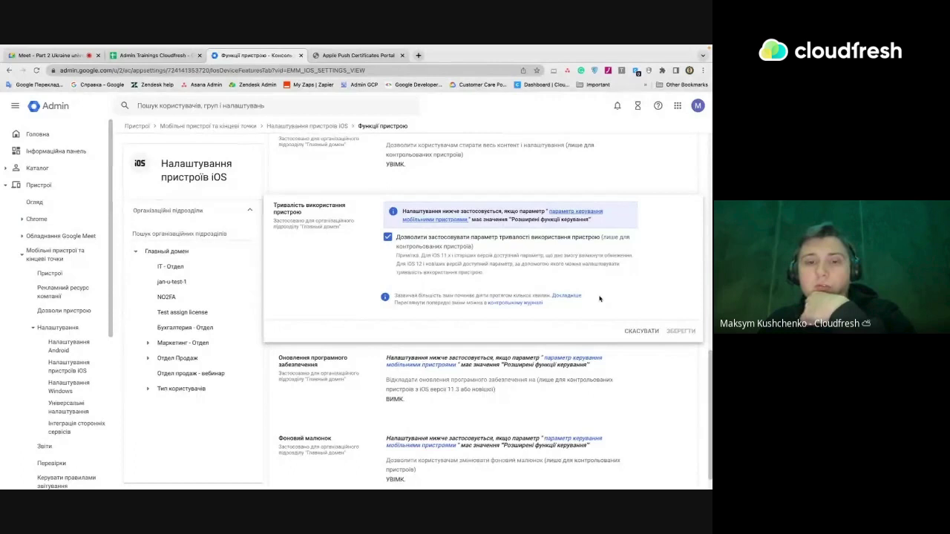
scroll(599, 298, "up", 1)
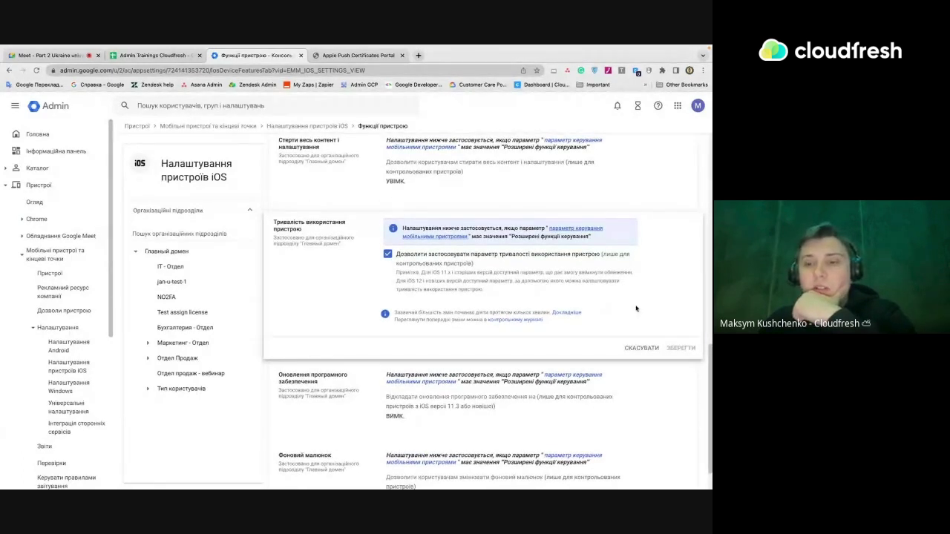
scroll(635, 308, "down", 2)
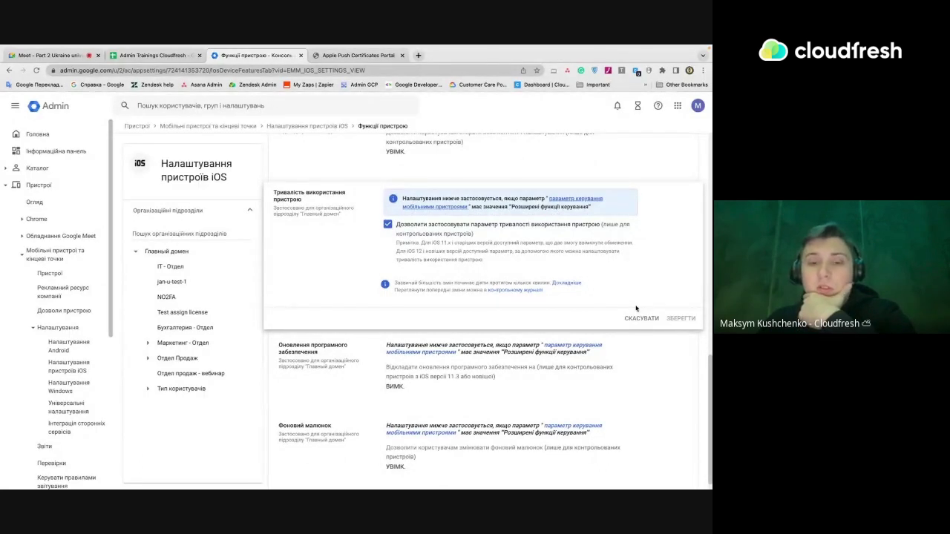
Step: Open and cancel the software update delay and wallpaper editors, then scroll to the list top
left_click(479, 405)
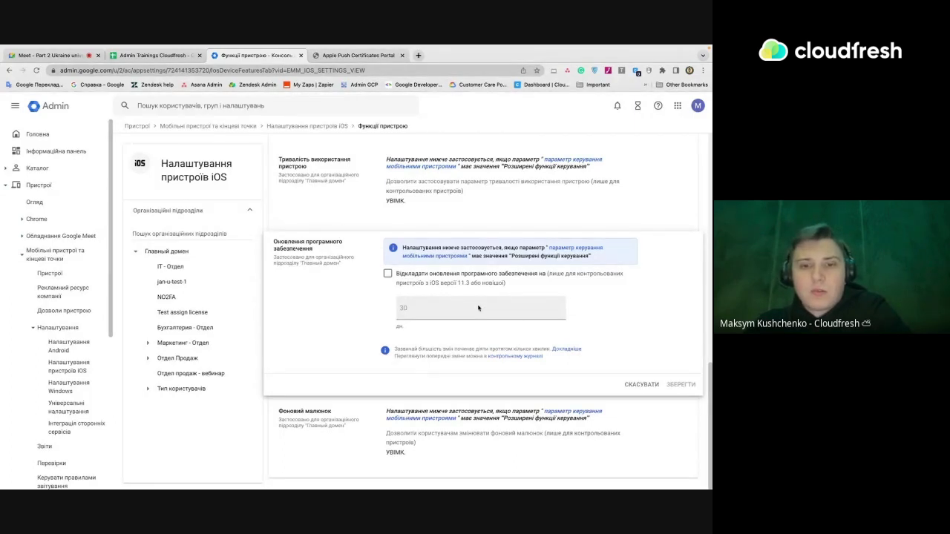
left_click(631, 384)
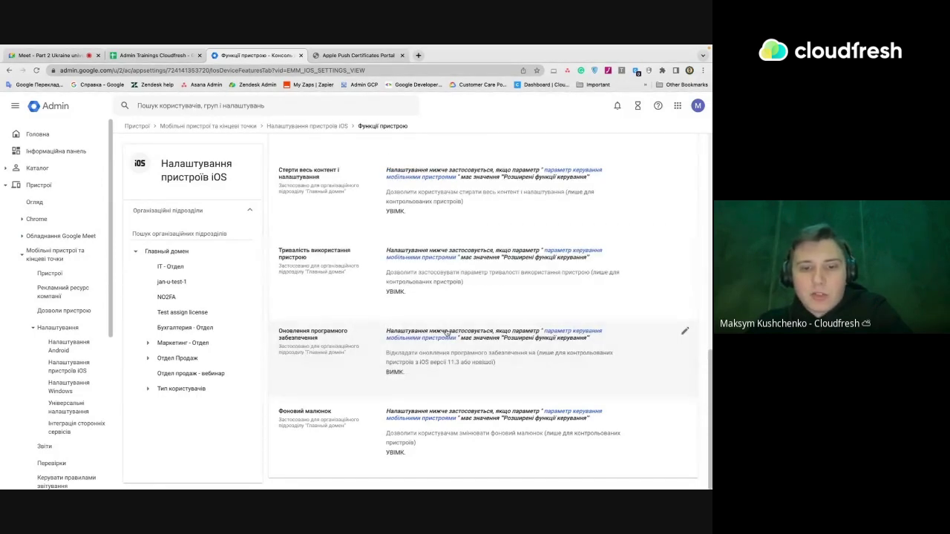
left_click(469, 430)
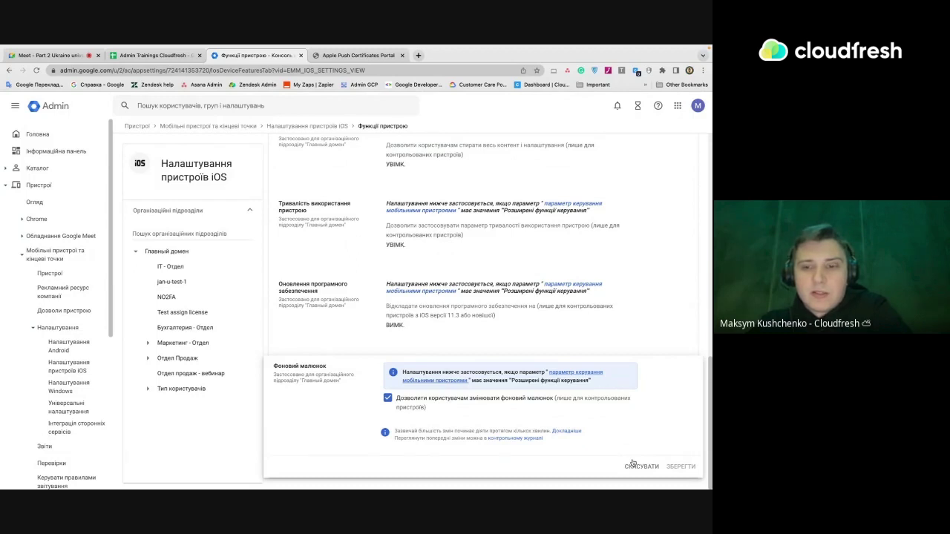
left_click(632, 464)
scroll(562, 340, "up", 10)
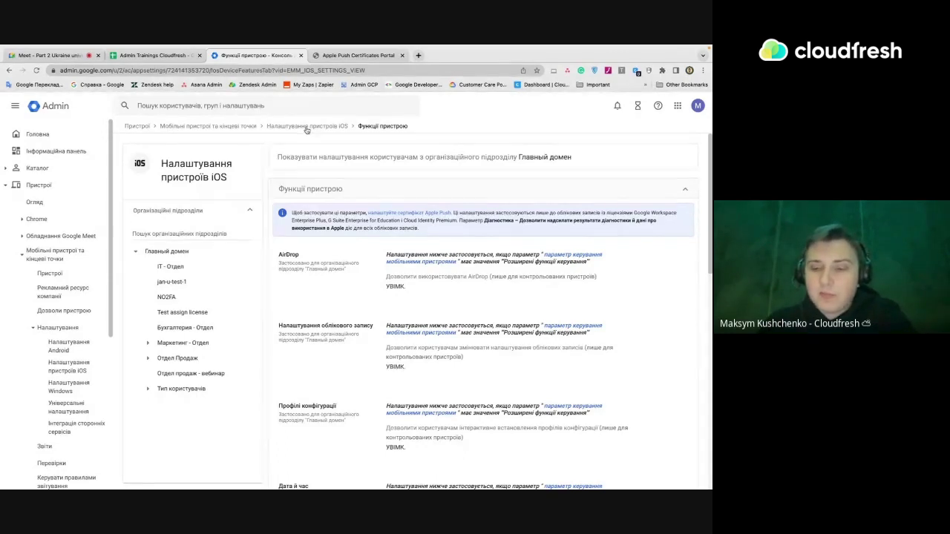
Step: Return to the iOS settings overview and open the Networks section
left_click(306, 126)
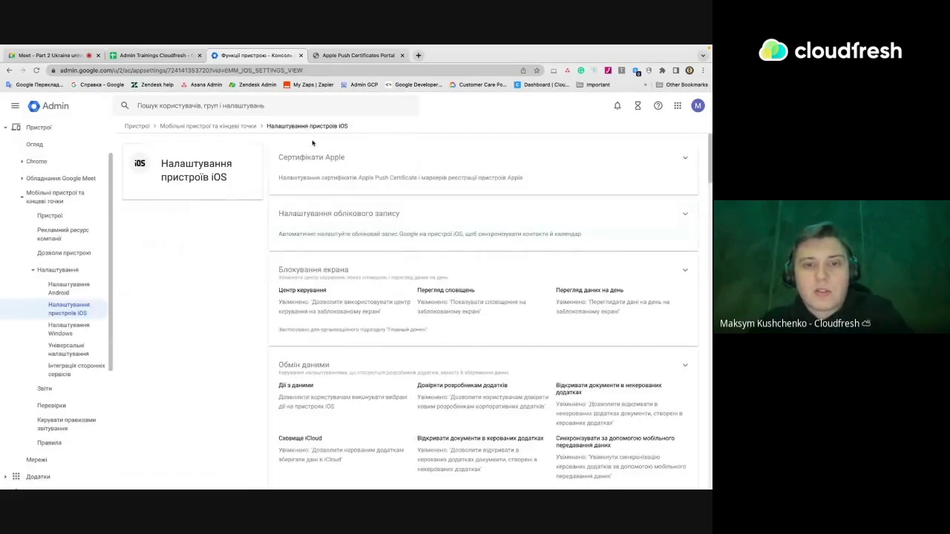
scroll(419, 260, "down", 10)
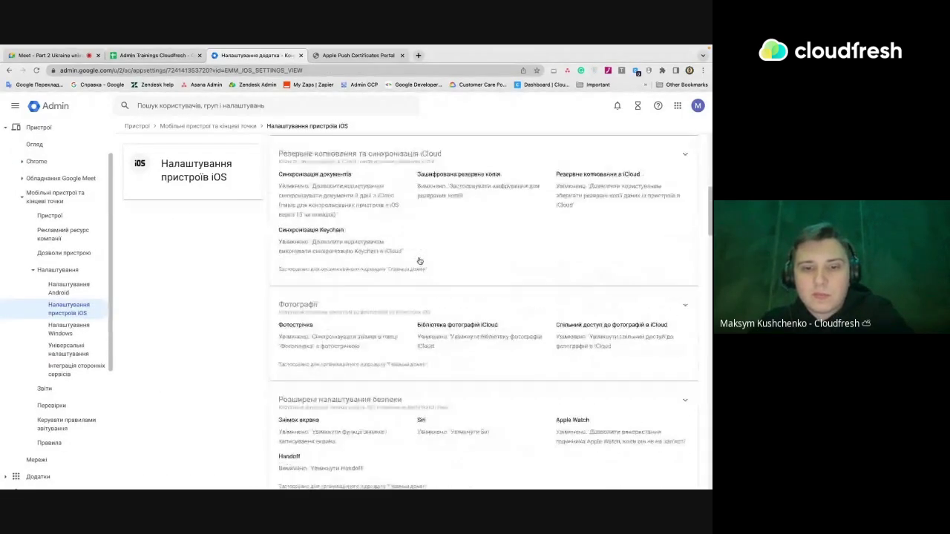
scroll(419, 259, "down", 5)
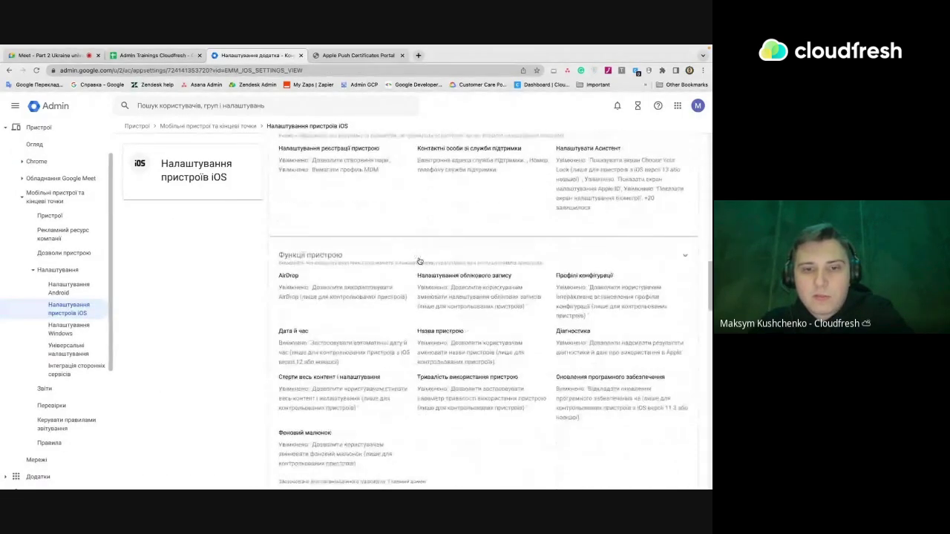
scroll(419, 261, "down", 5)
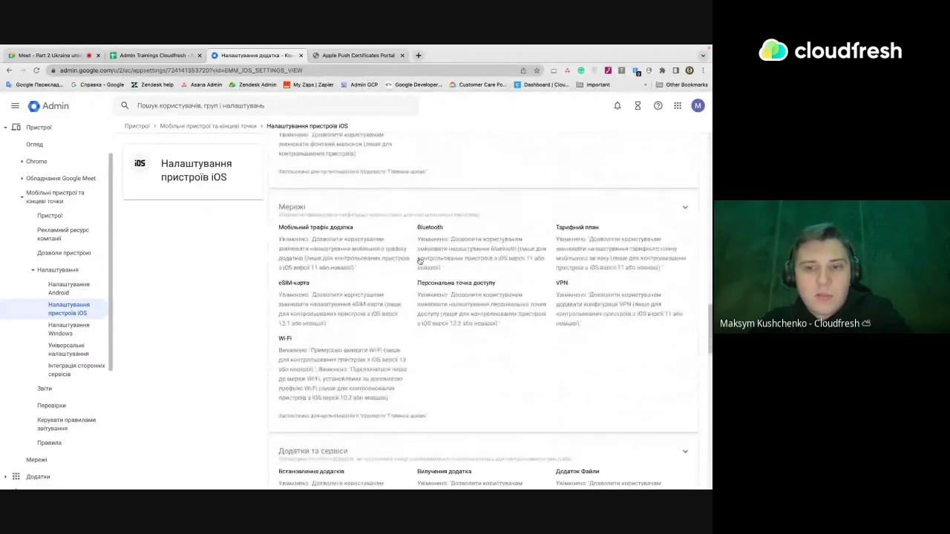
left_click(419, 261)
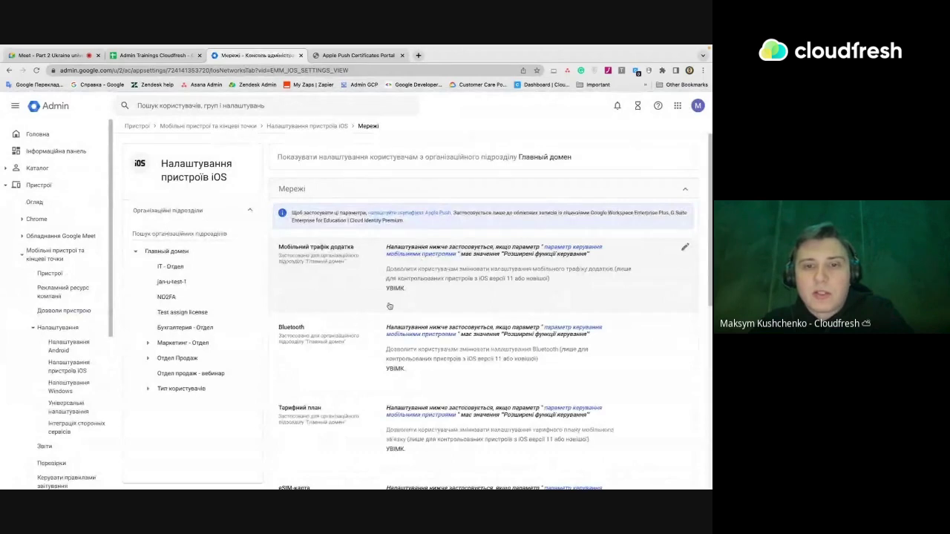
Step: Open the 'Мобільний трафік додатка' setting, with users allowed to change it
scroll(315, 295, "down", 1)
scroll(315, 294, "down", 1)
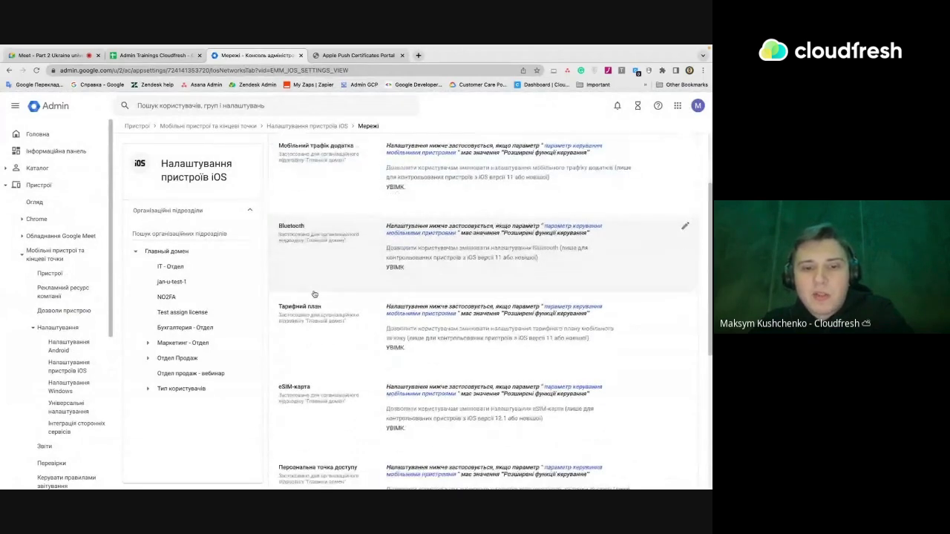
scroll(436, 167, "up", 1)
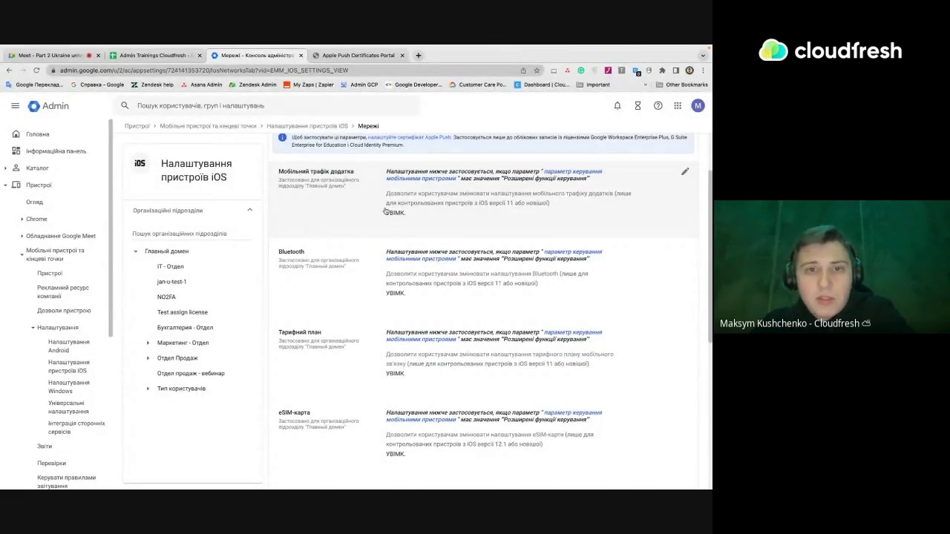
scroll(385, 212, "down", 1)
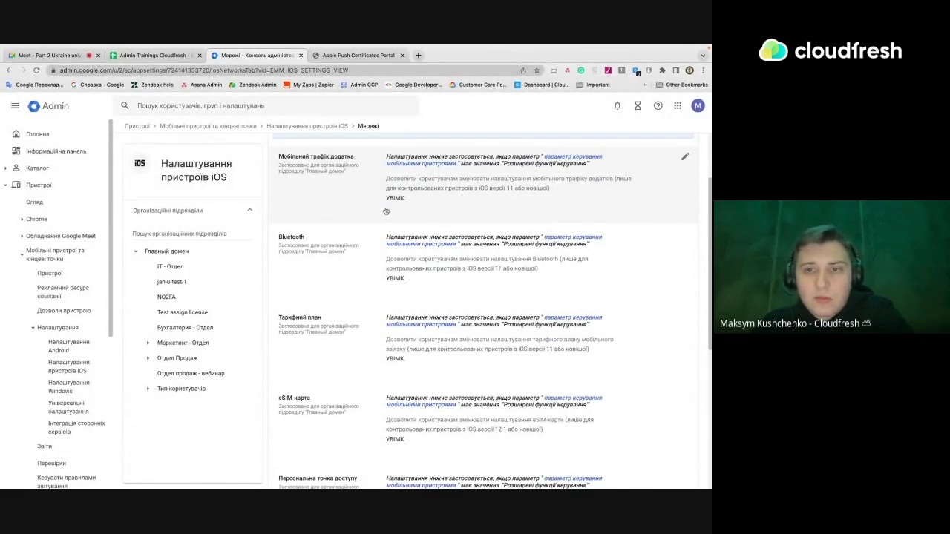
left_click(566, 179)
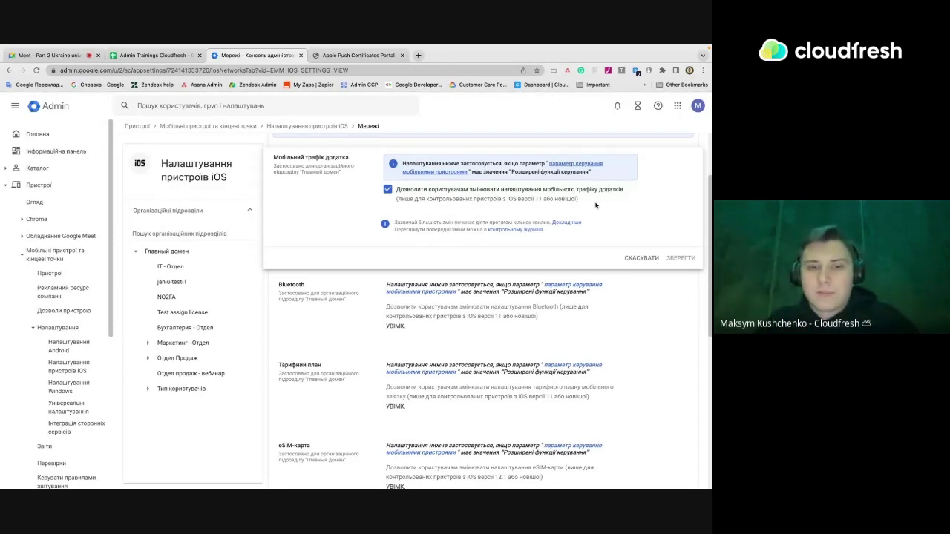
Step: Open the Bluetooth setting briefly, then open the Тарифний план mobile plan setting for editing
scroll(350, 258, "down", 2)
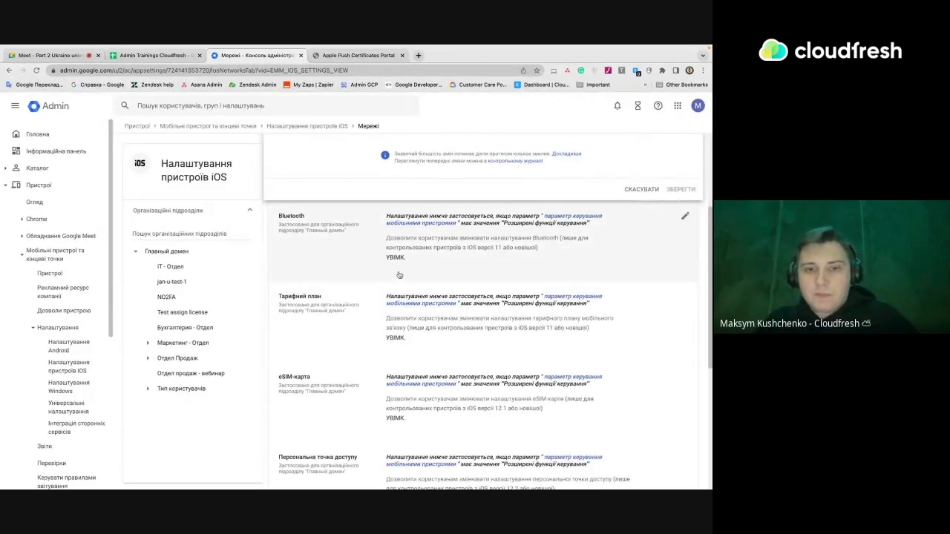
left_click(399, 273)
scroll(425, 286, "down", 2)
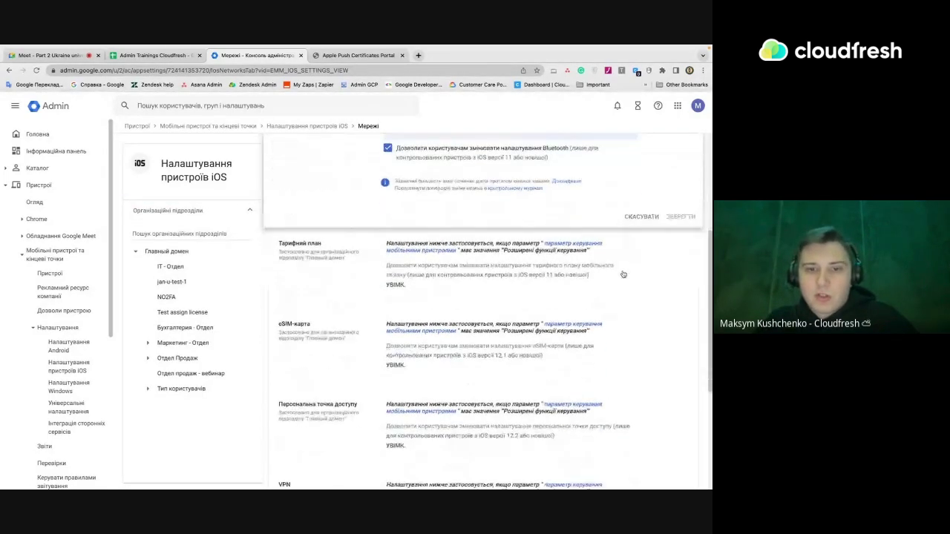
left_click(426, 290)
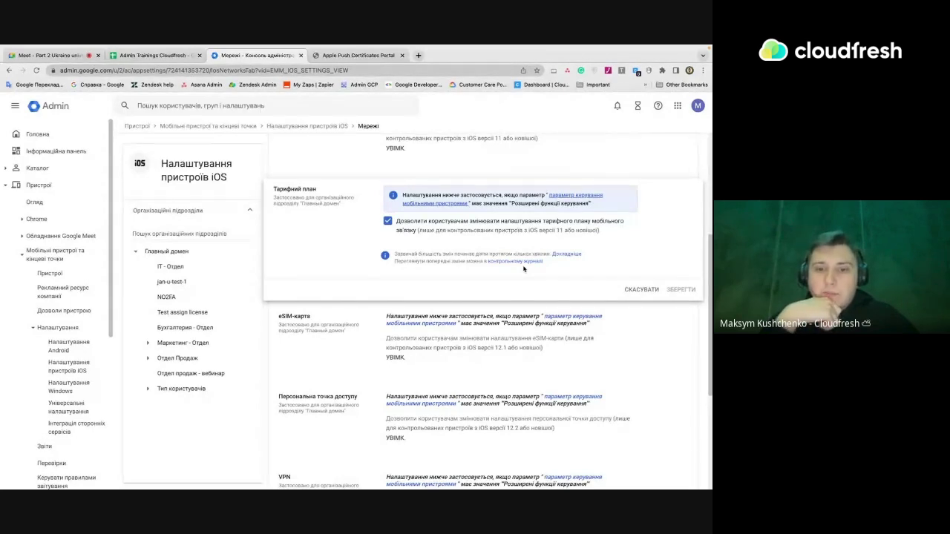
Step: Open the eSIM, personal hotspot and VPN settings one after another
left_click(481, 312)
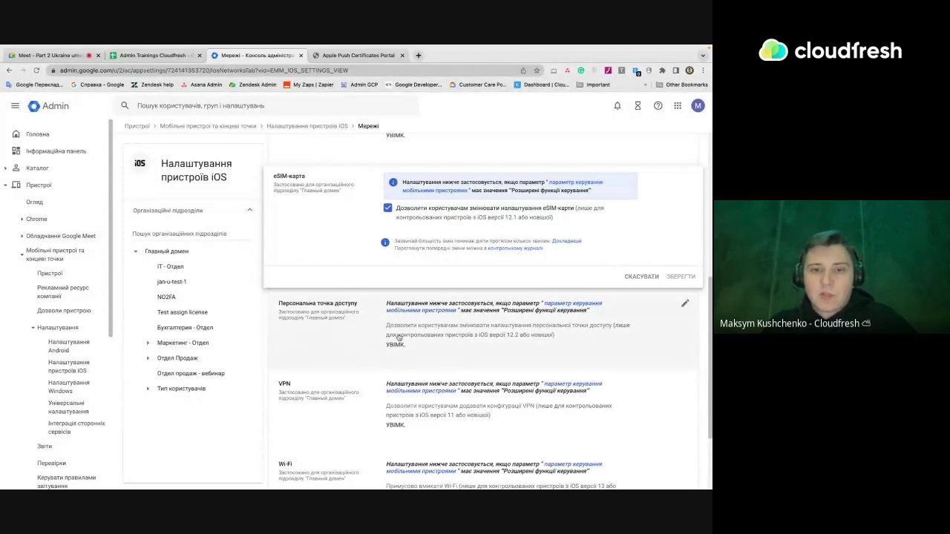
left_click(455, 347)
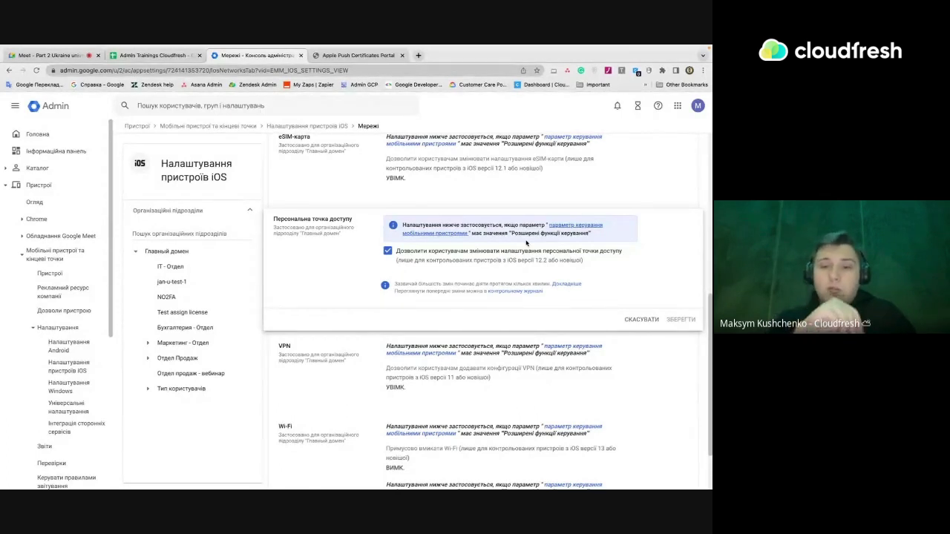
scroll(519, 252, "down", 1)
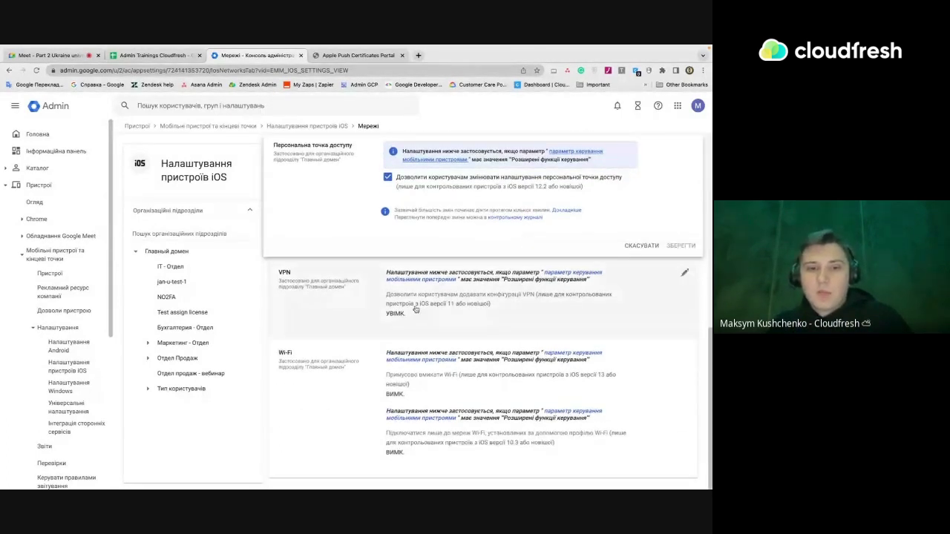
left_click(415, 310)
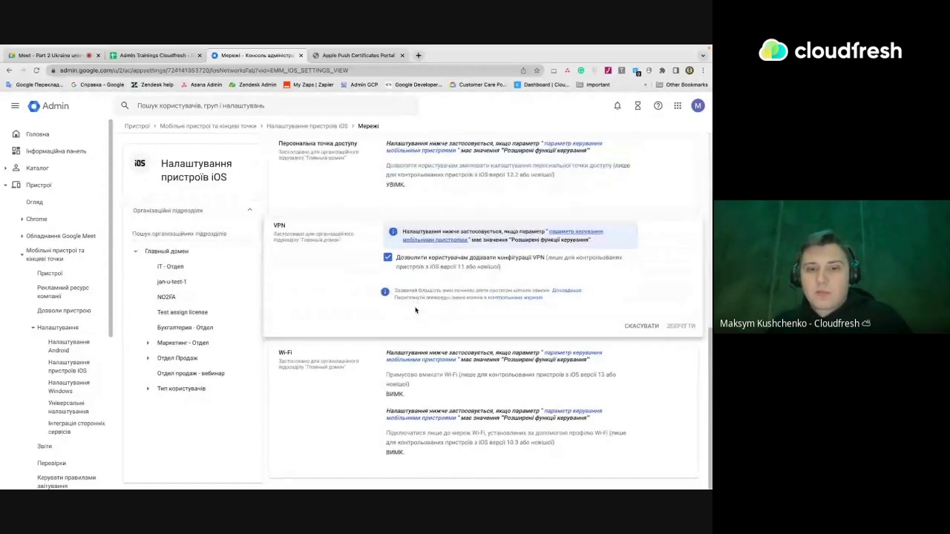
Step: Open the Wi-Fi setting, tick the profile-only Wi-Fi option, then cancel the change
left_click(414, 362)
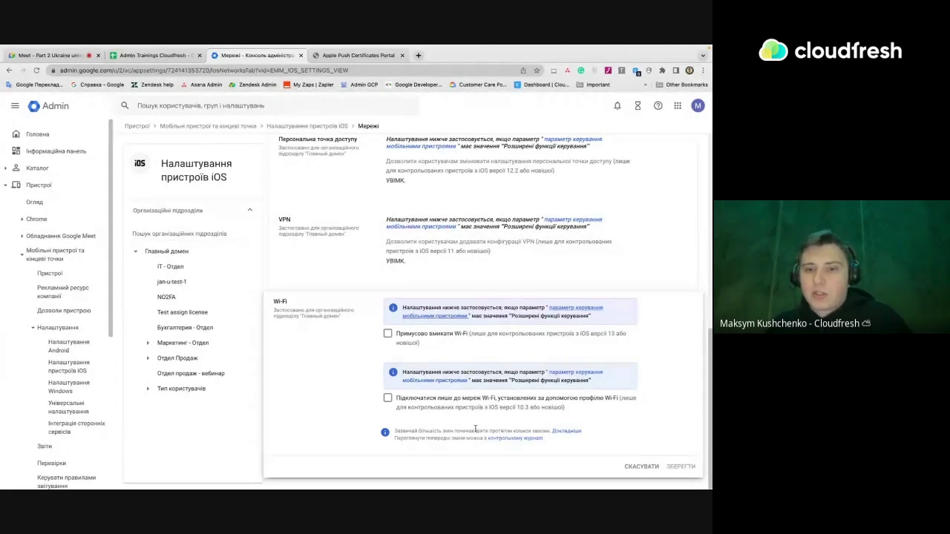
triple_click(492, 399)
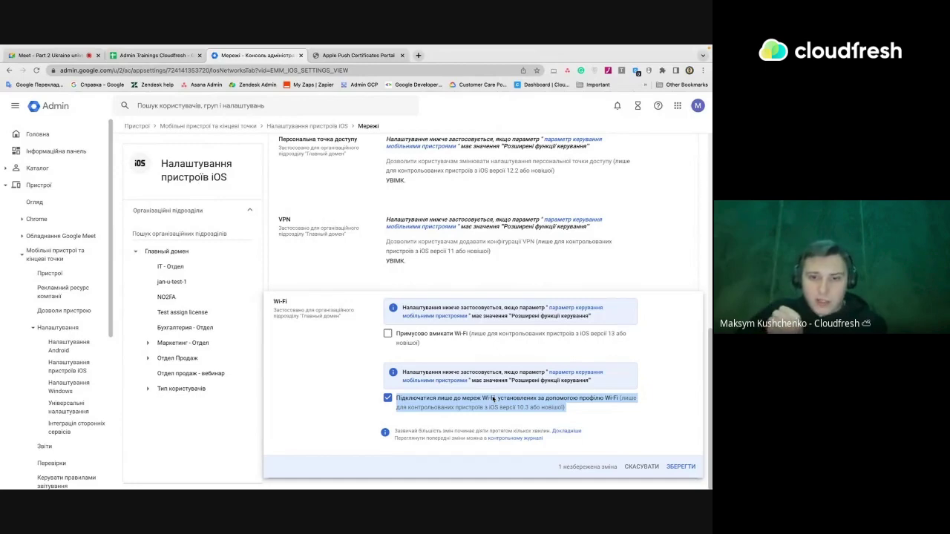
left_click(631, 468)
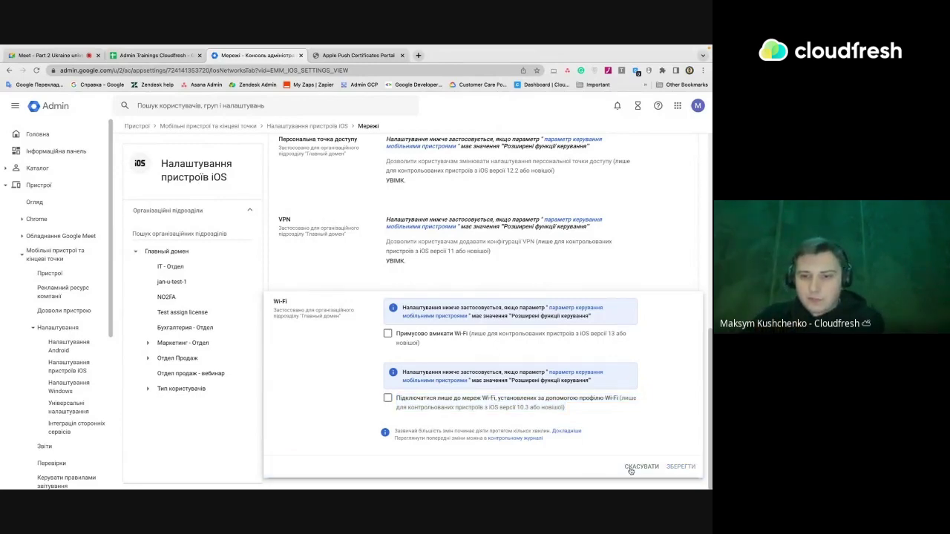
Step: Return to the Налаштування пристроїв iOS overview, scroll through its sections, then switch to the Meet tab
scroll(483, 297, "up", 10)
left_click(321, 126)
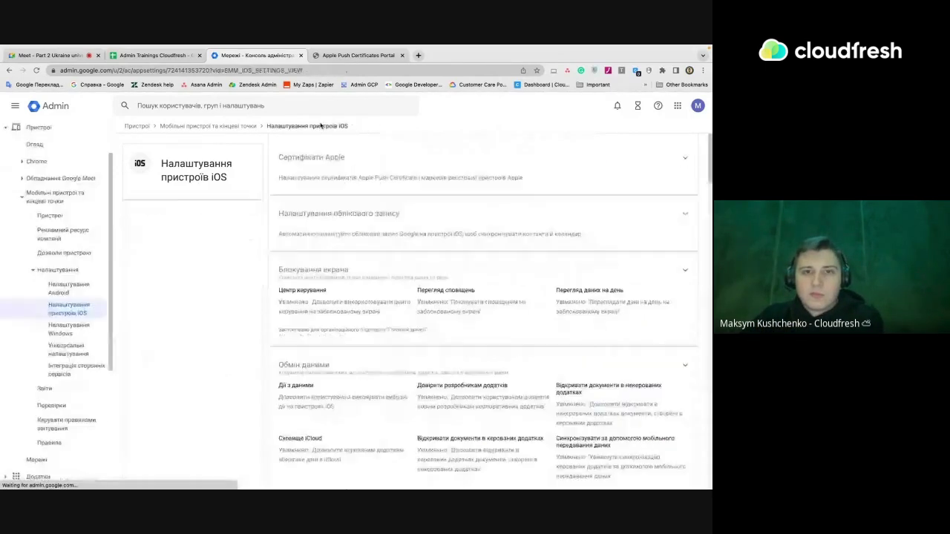
scroll(425, 311, "down", 8)
scroll(425, 311, "down", 10)
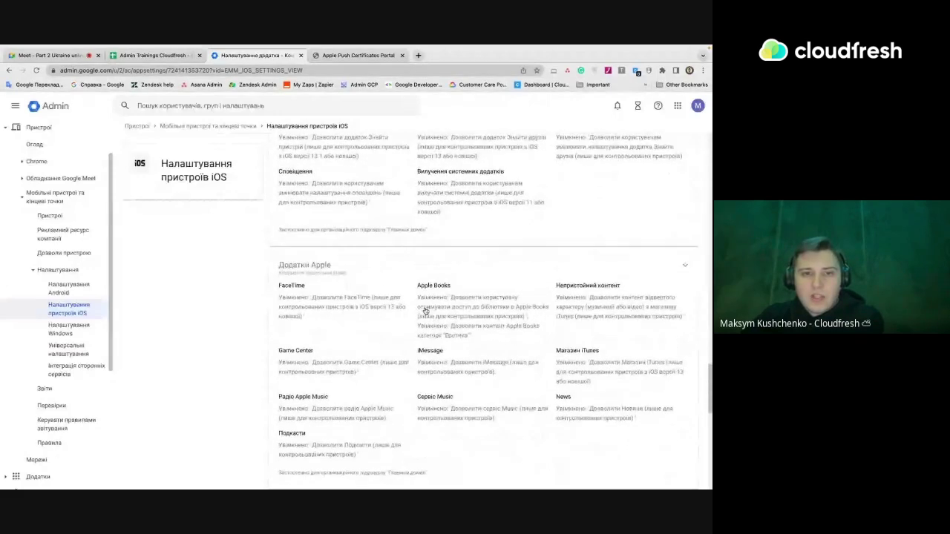
scroll(425, 310, "down", 10)
scroll(425, 311, "down", 10)
scroll(425, 311, "up", 3)
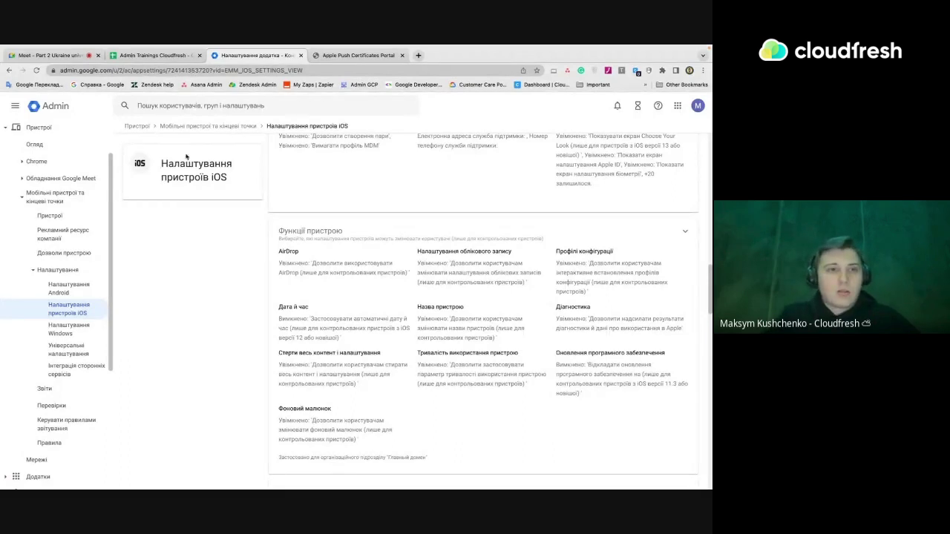
left_click(70, 55)
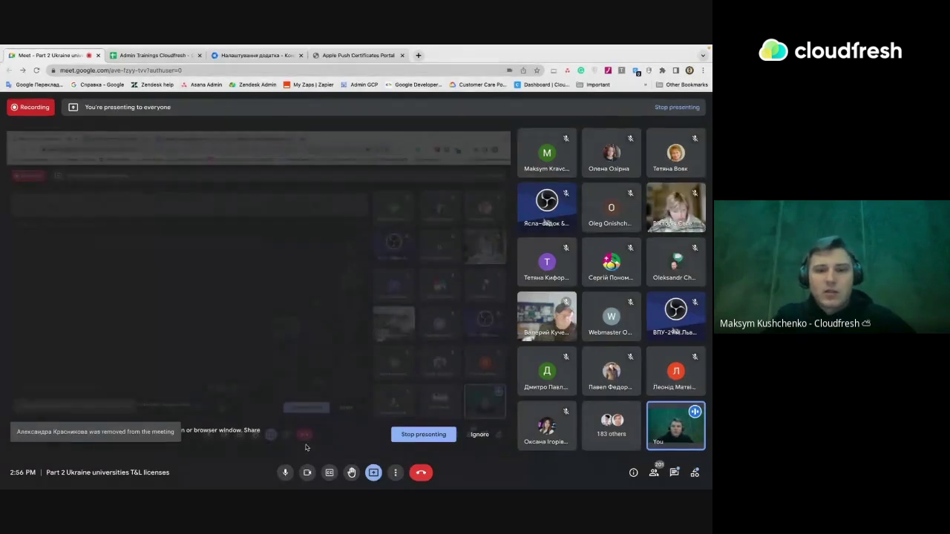
Step: Turn off the camera, mute and unmute the microphone, and open the meeting Activities panel
left_click(308, 472)
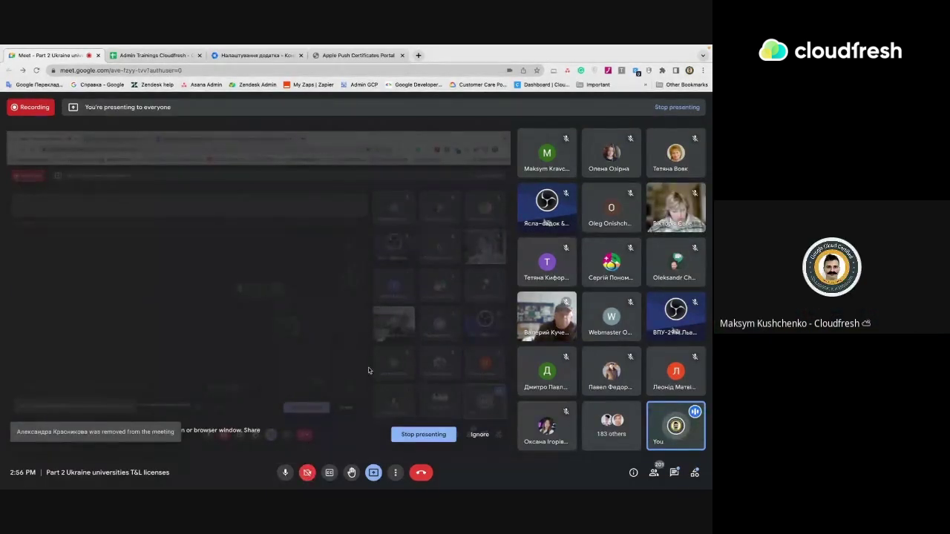
left_click(284, 472)
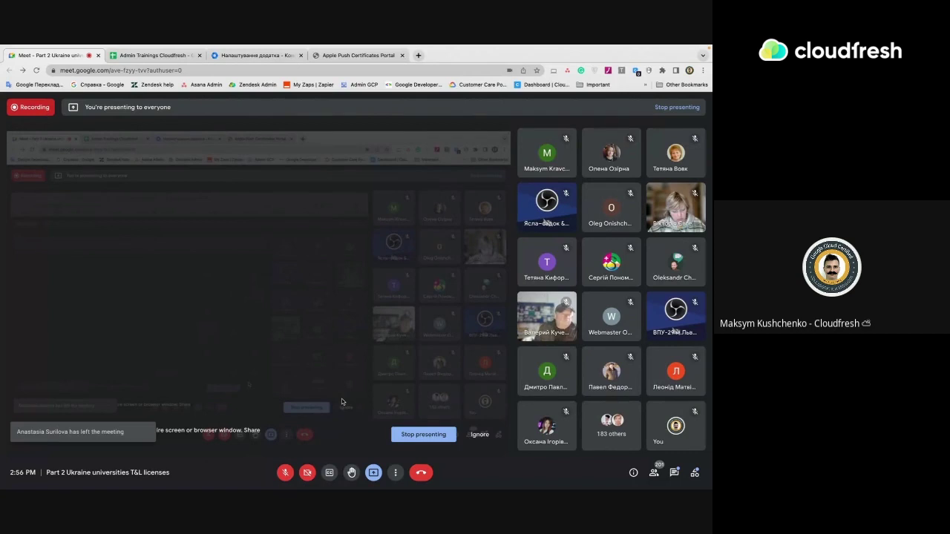
left_click(285, 473)
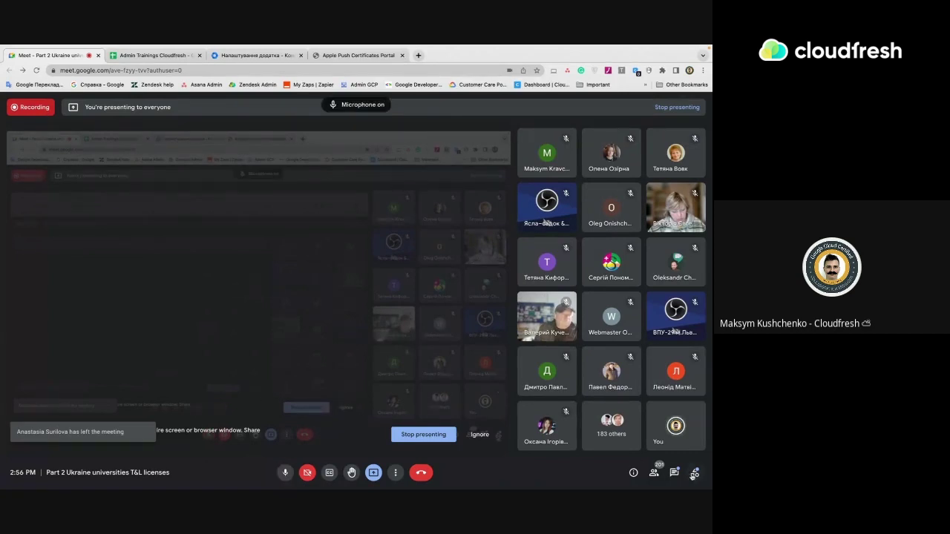
left_click(694, 474)
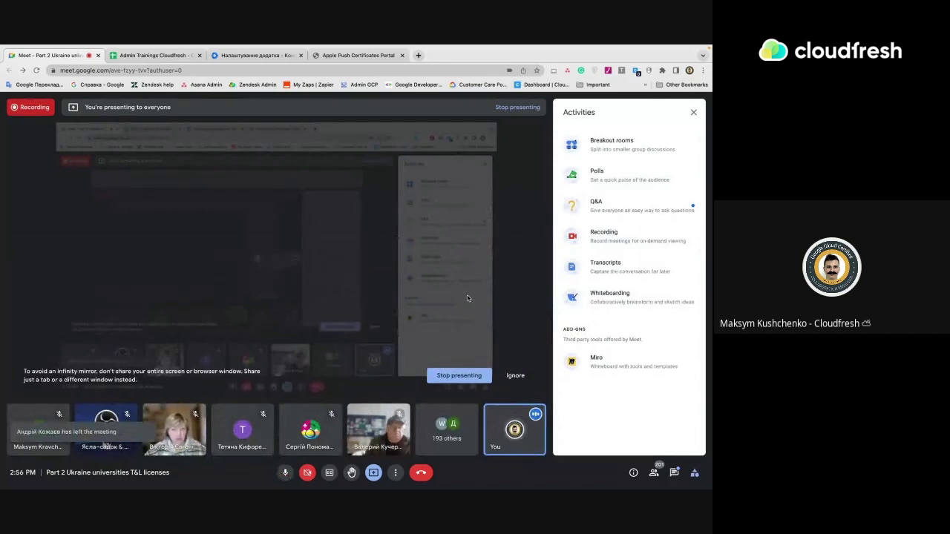
left_click(694, 473)
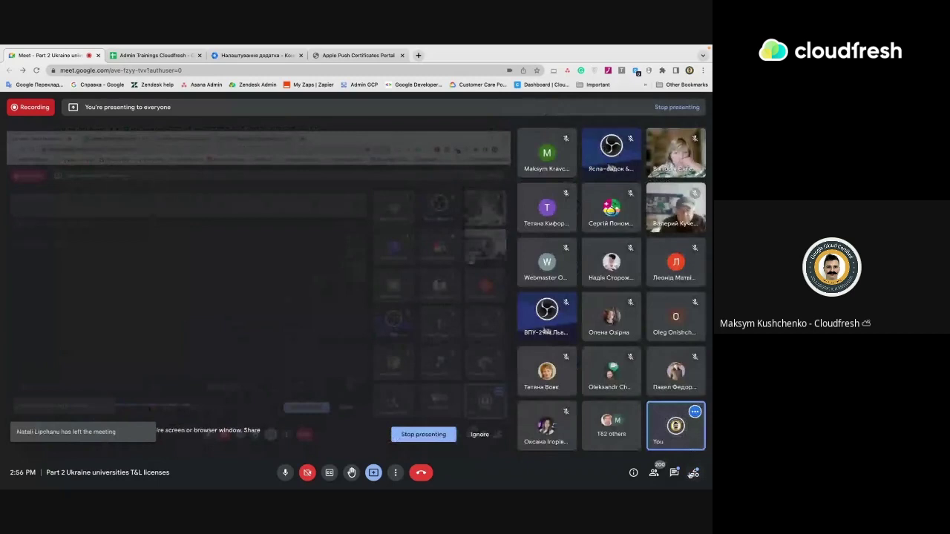
left_click(694, 473)
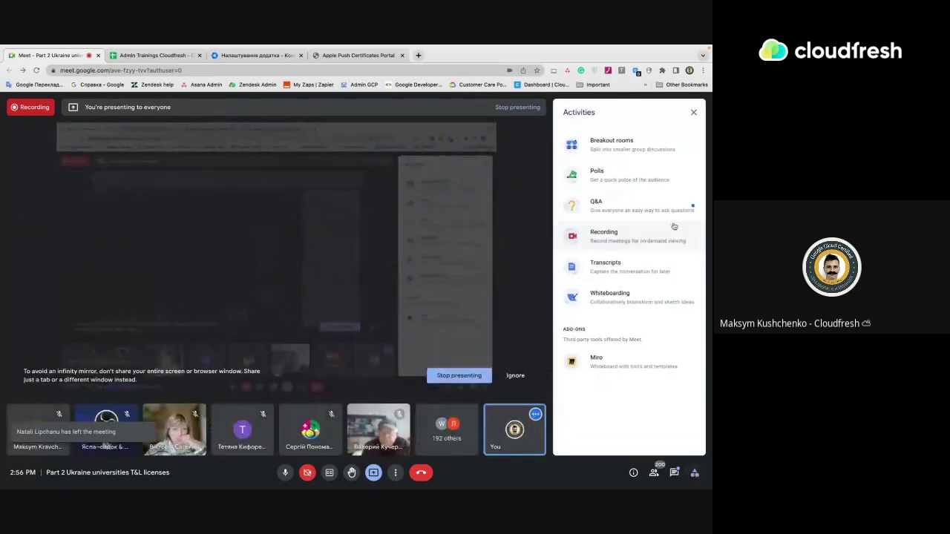
Step: Review the Q&A questions, then start an anonymous question and discard it
left_click(649, 208)
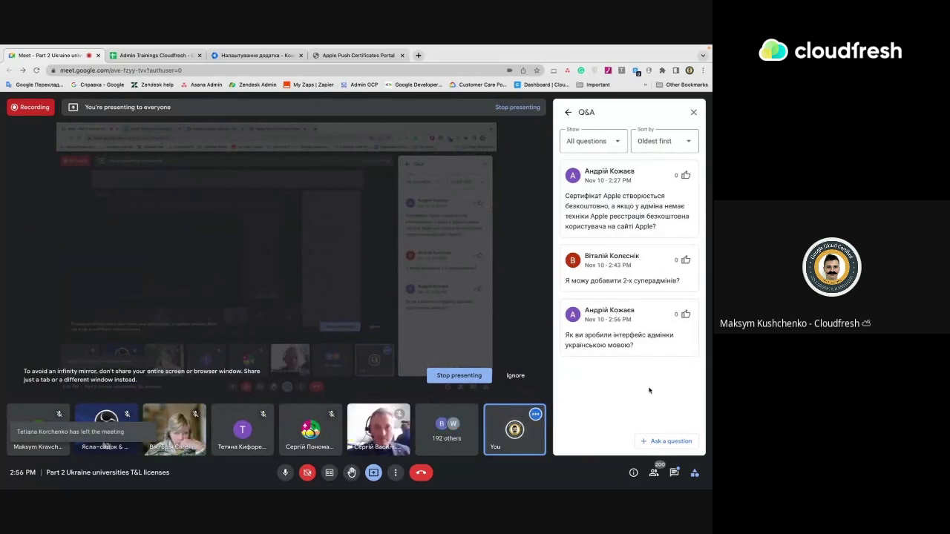
left_click(656, 441)
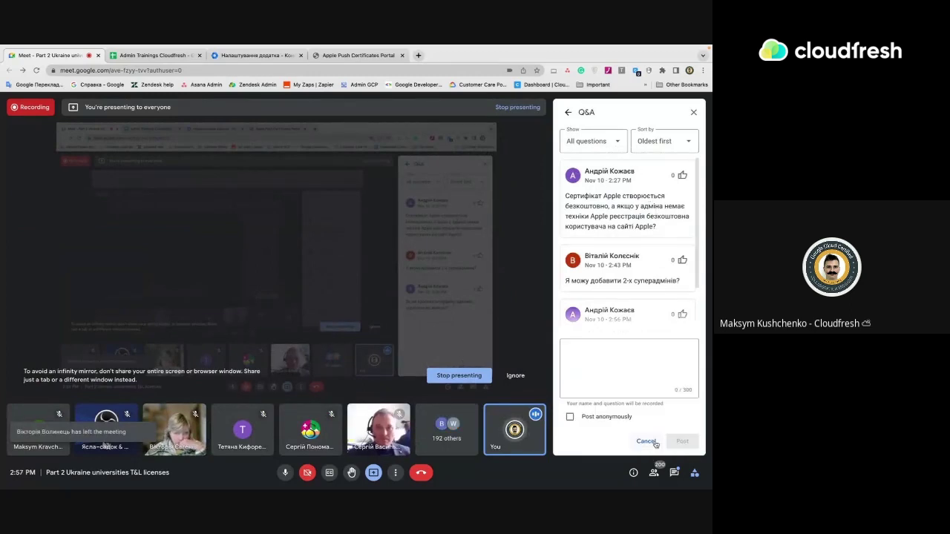
left_click(642, 360)
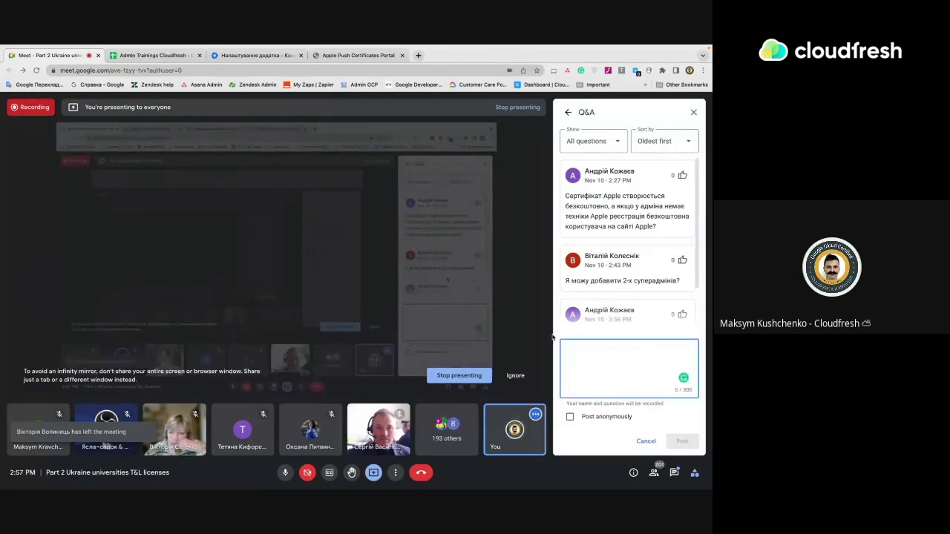
left_click(570, 417)
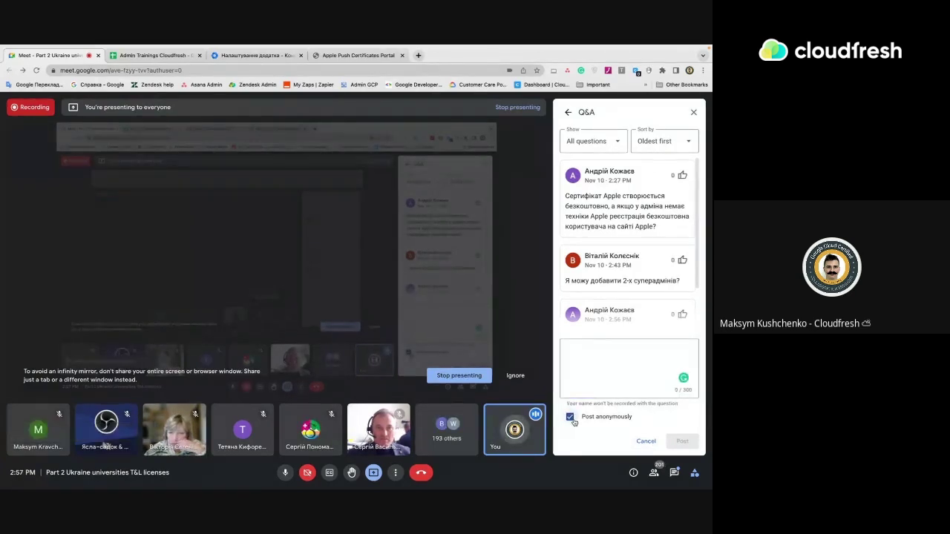
left_click(571, 418)
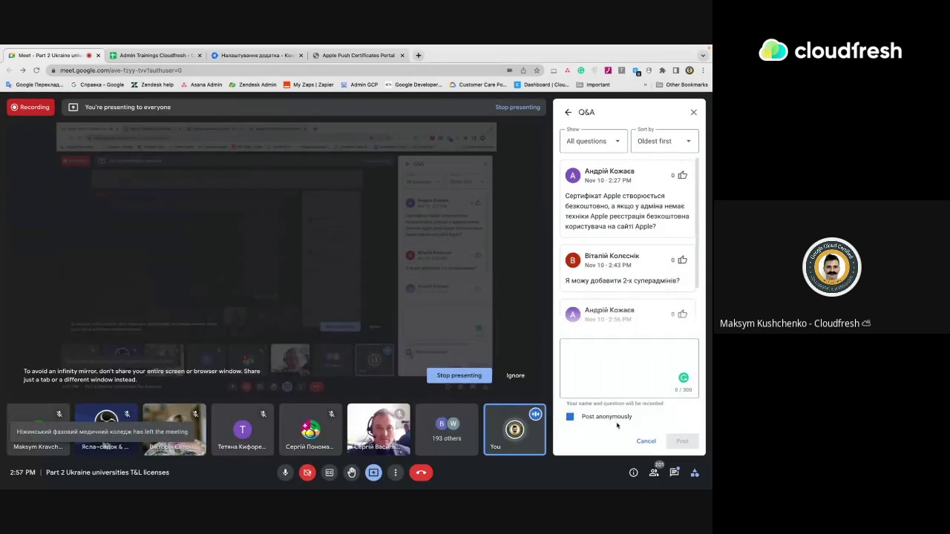
left_click(645, 439)
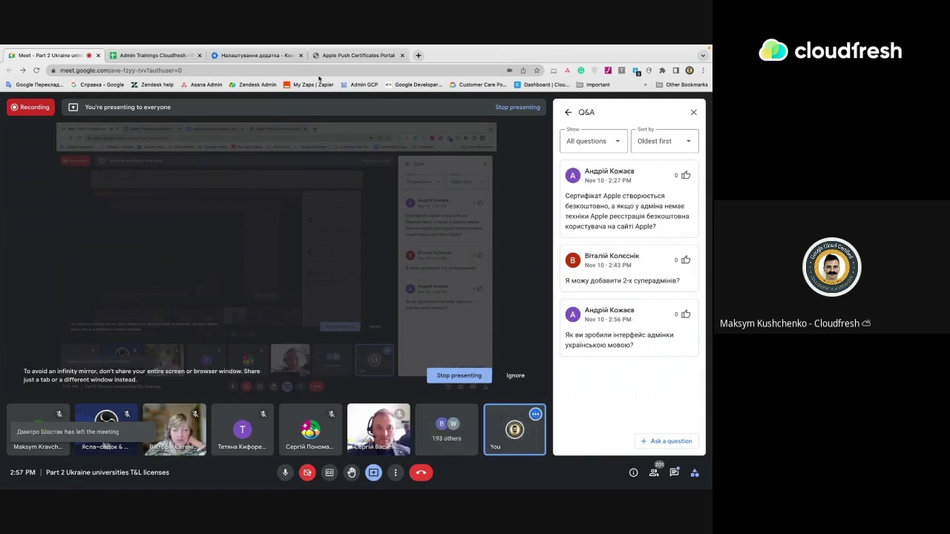
Step: From the Admin console account menu, open Manage your Google Account in a new tab
left_click(279, 56)
scroll(342, 186, "down", 10)
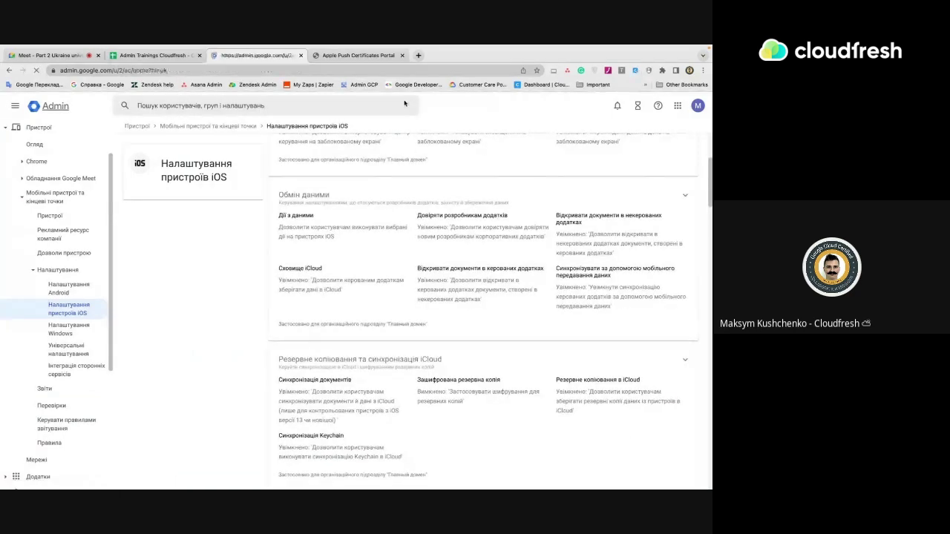
left_click(697, 106)
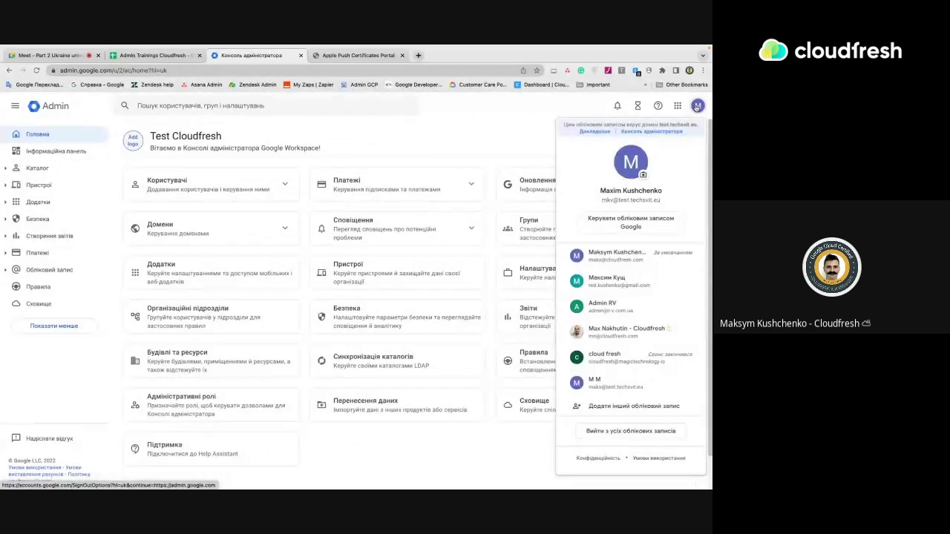
left_click(613, 223)
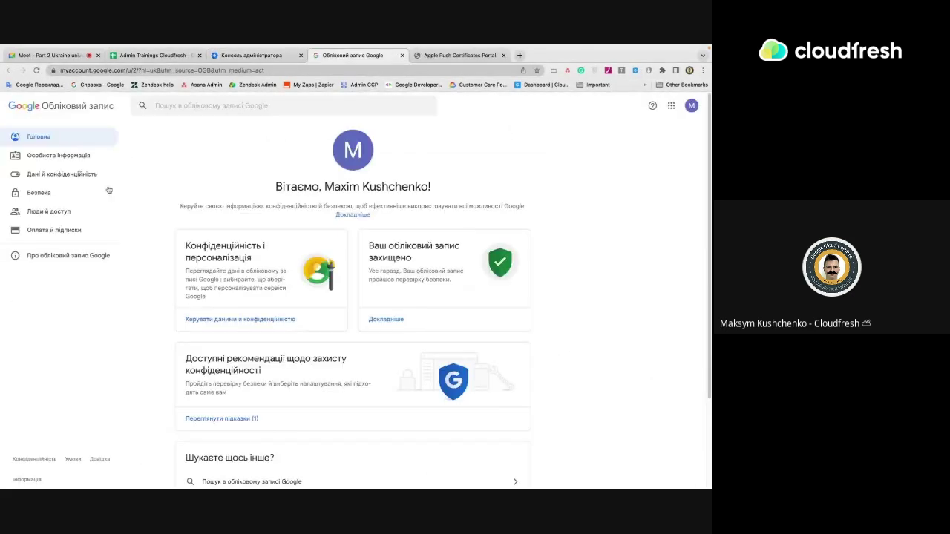
Step: In Personal info > Language, make English the preferred language
left_click(64, 155)
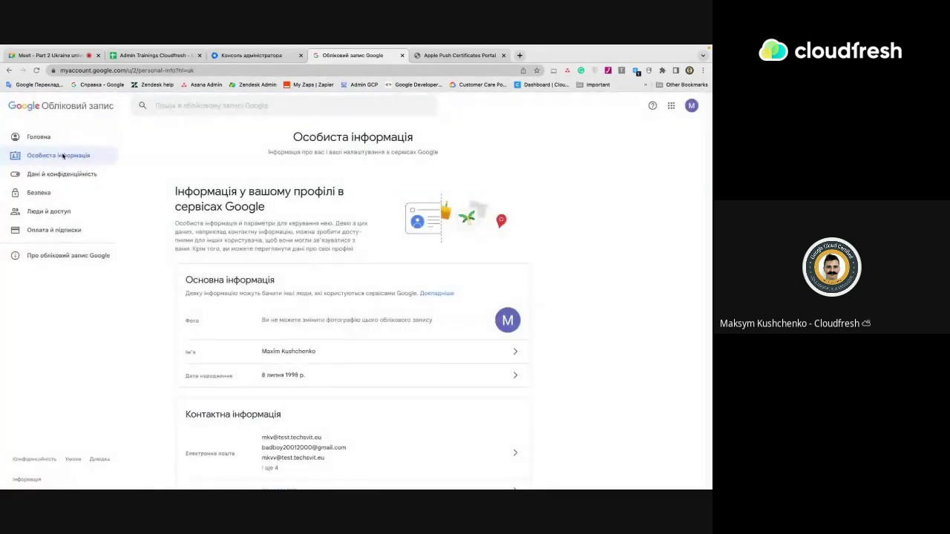
scroll(413, 207, "down", 7)
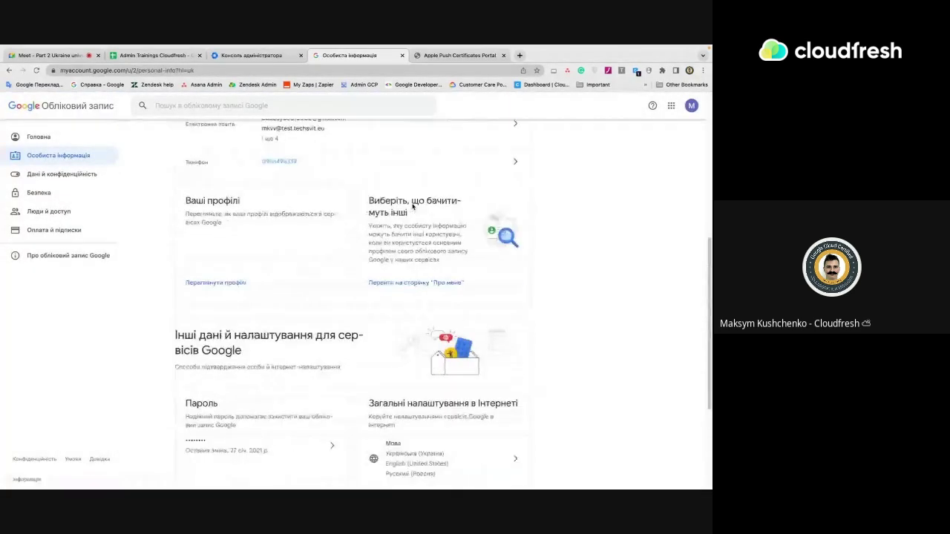
left_click_drag(373, 223, 517, 223)
left_click(423, 272)
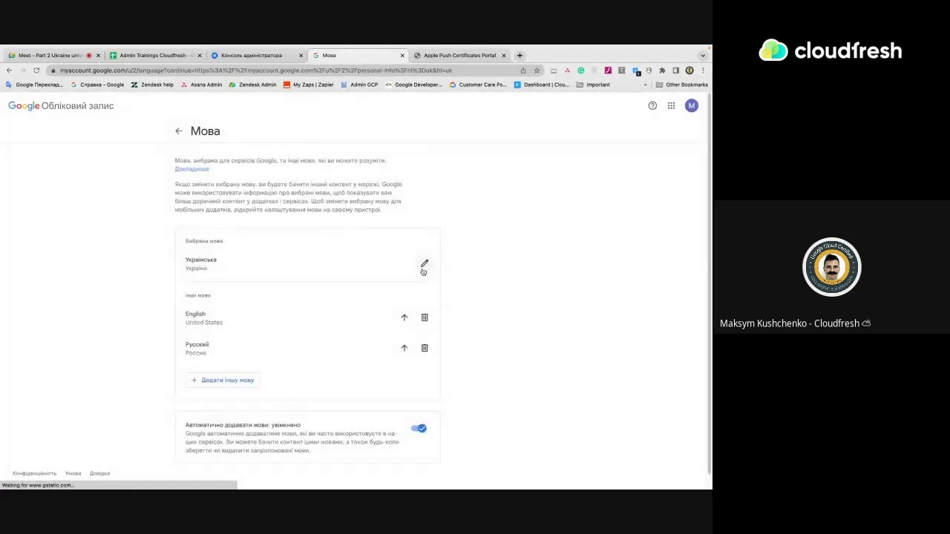
left_click(405, 321)
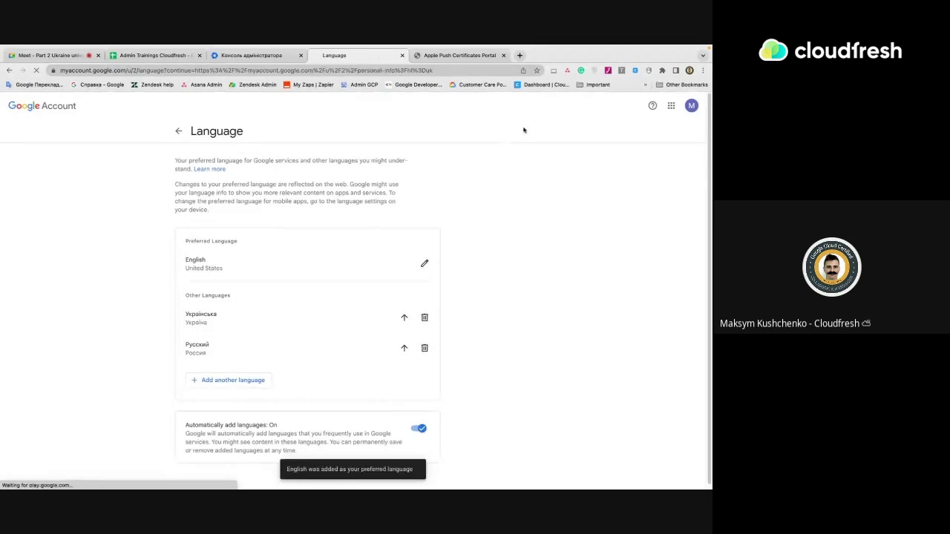
left_click(178, 131)
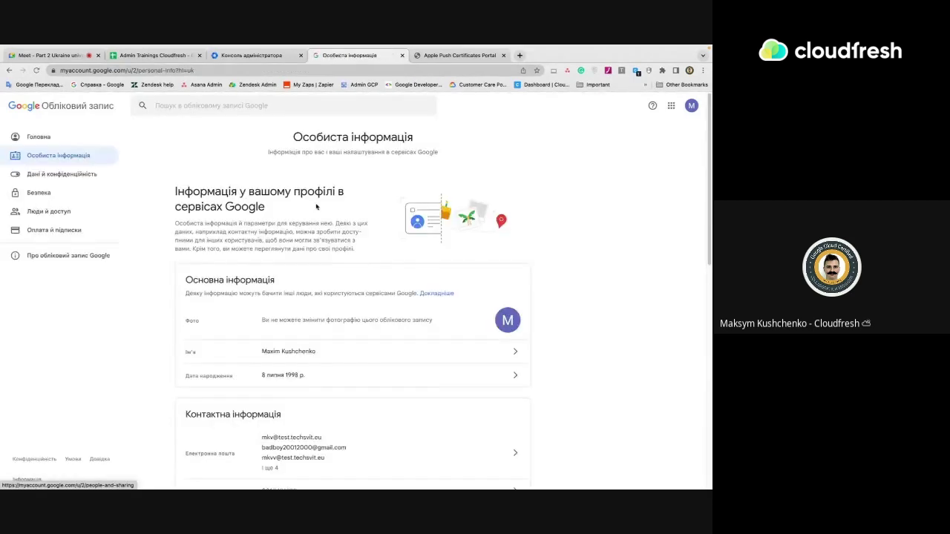
Step: Open the Admin console from the Google apps grid in a new tab, then return to Google Account
left_click(672, 107)
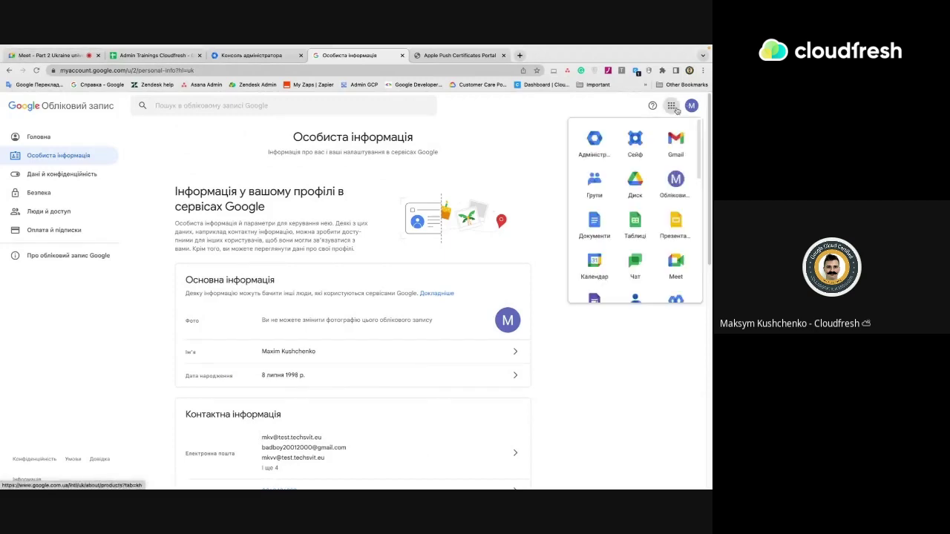
left_click(593, 142)
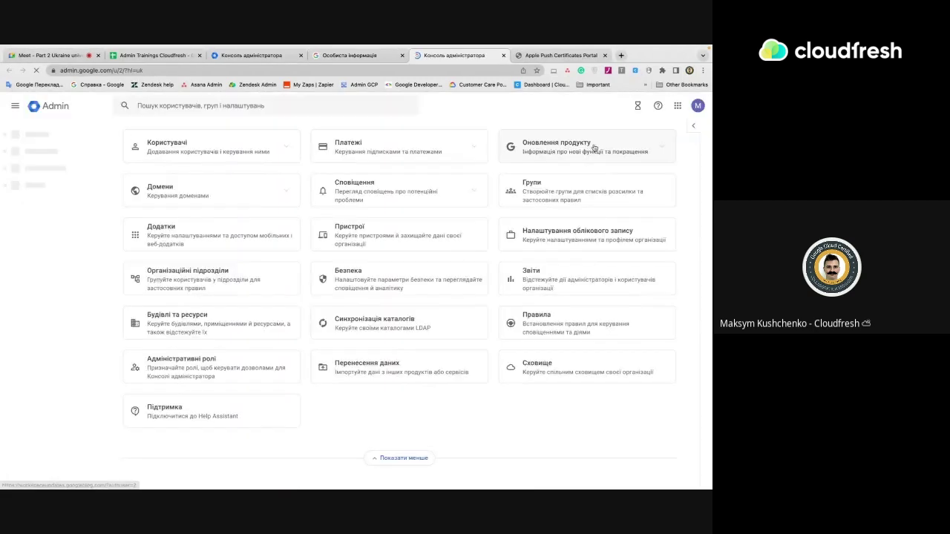
left_click(349, 55)
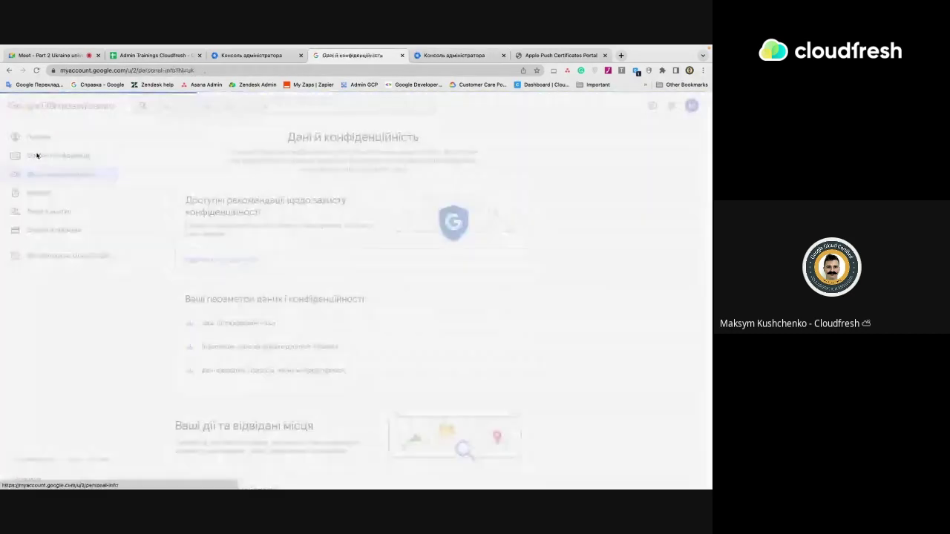
Step: In Language settings, make Українська preferred, then switch English back to first
left_click(37, 155)
scroll(435, 275, "down", 10)
left_click(434, 276)
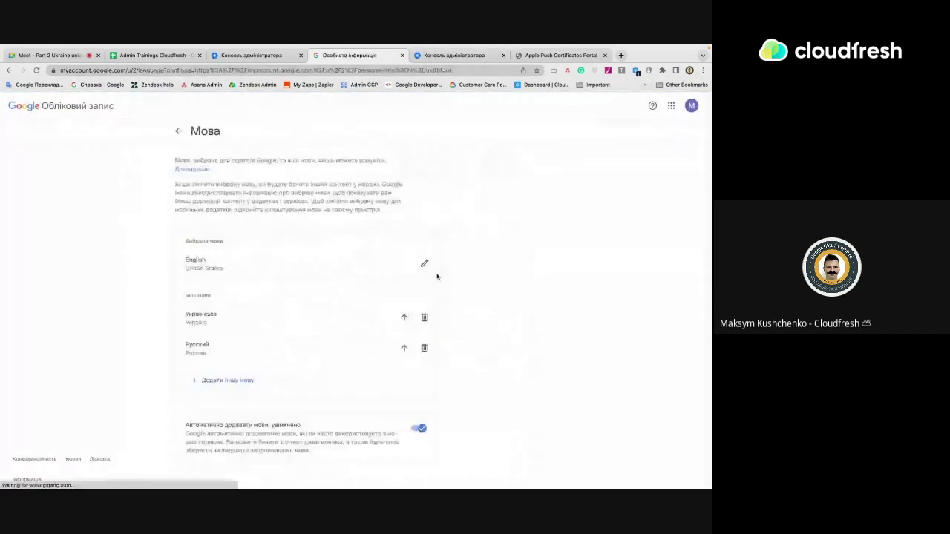
left_click(404, 318)
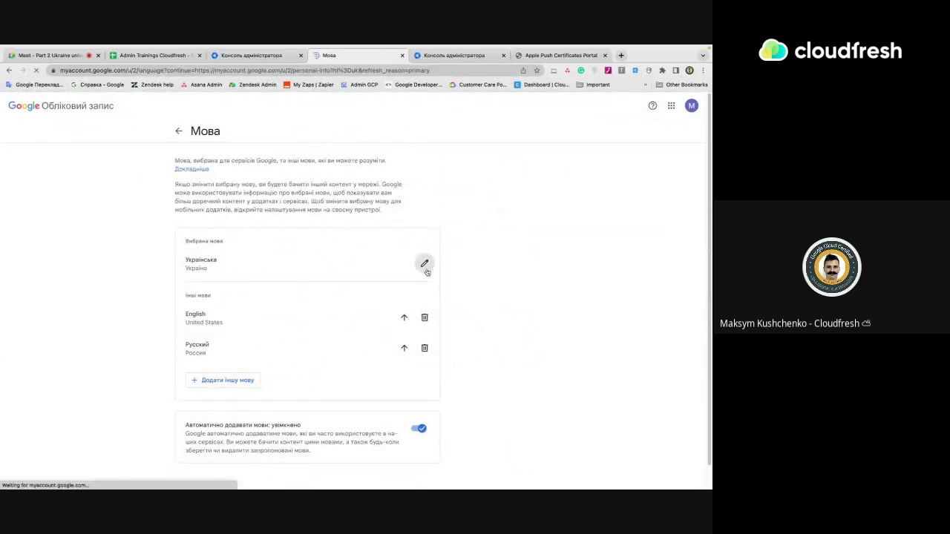
left_click(404, 318)
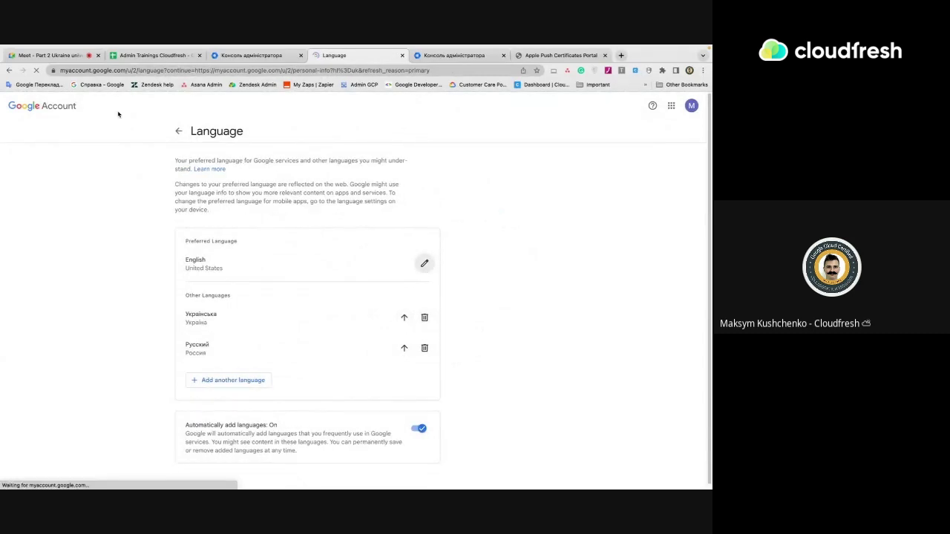
Step: Open the Admin console in English, then make Українська the preferred language again
left_click(670, 105)
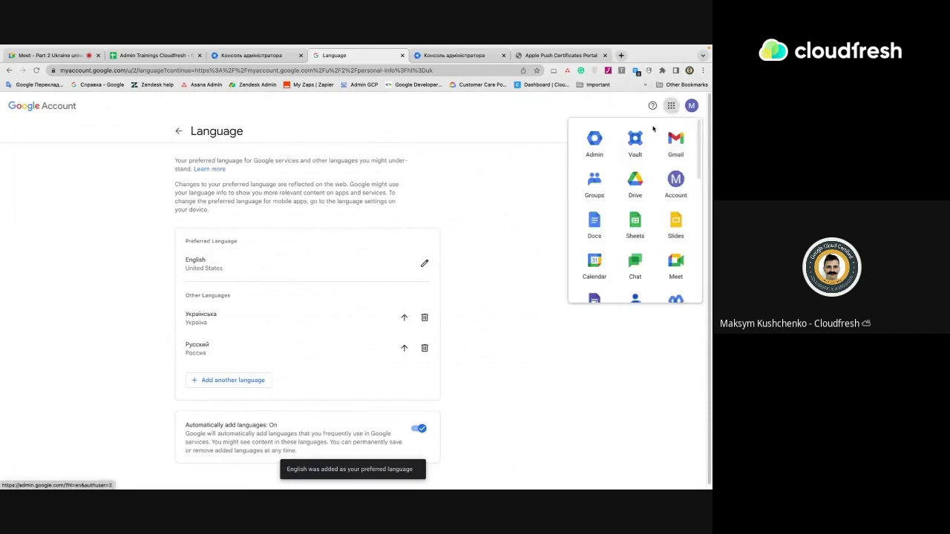
left_click(600, 144)
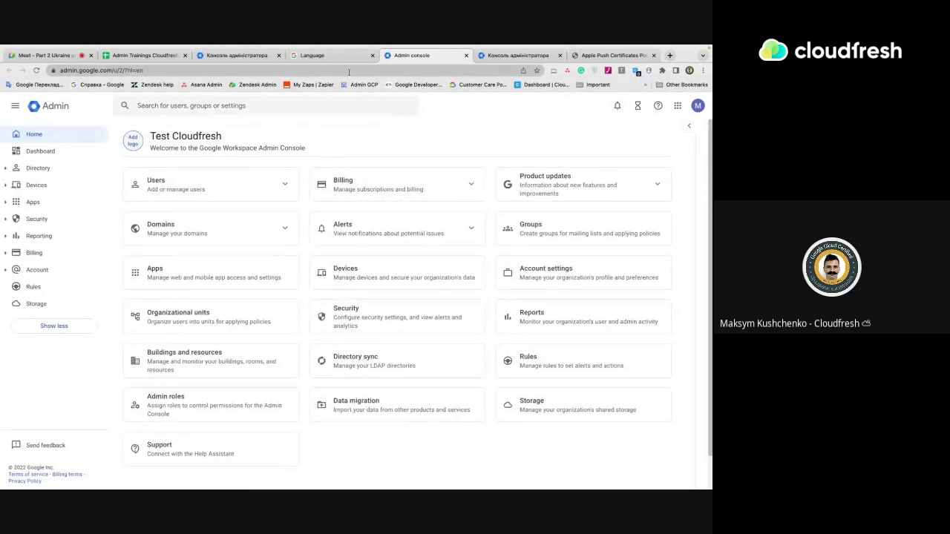
left_click(330, 55)
left_click(401, 317)
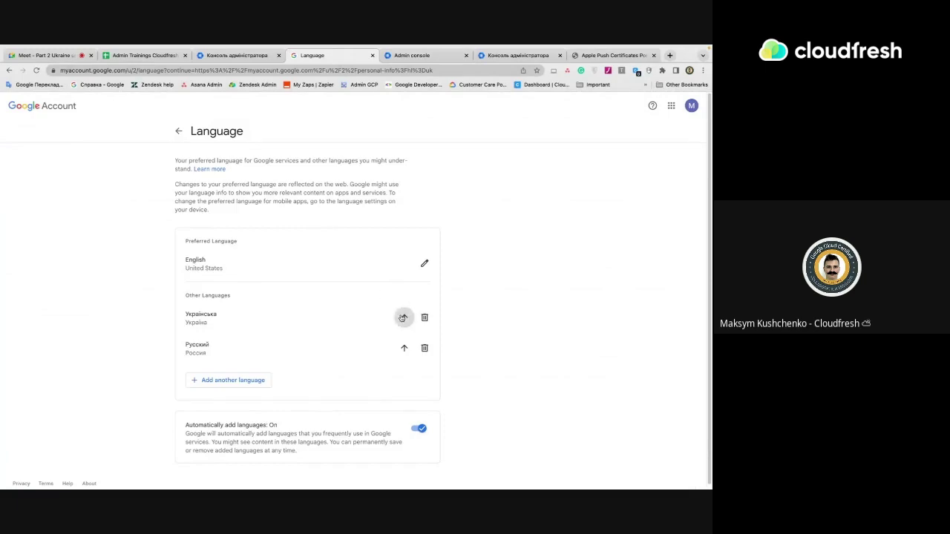
Step: Close the language settings and both extra Admin console tabs, returning to the Meet Q&A
left_click(373, 55)
left_click(373, 55)
left_click(373, 54)
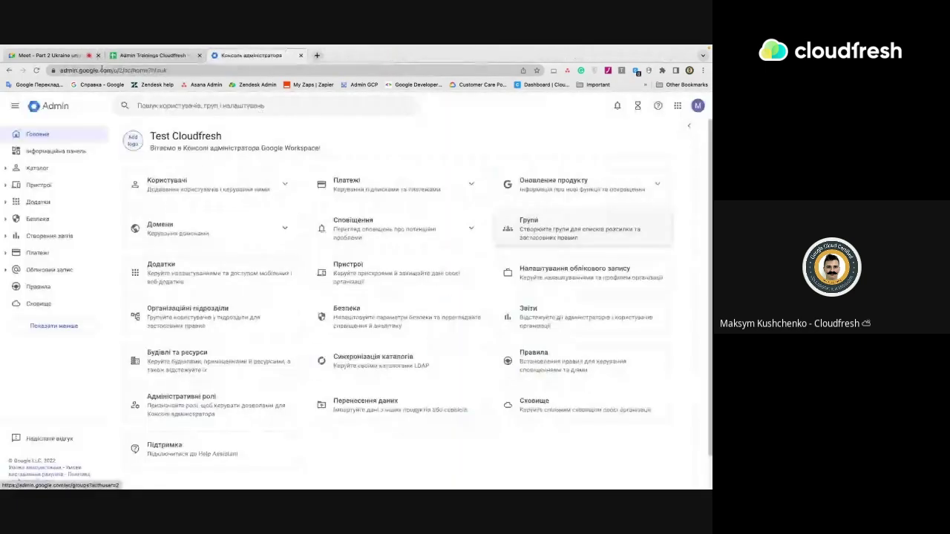
key("ctrl+1")
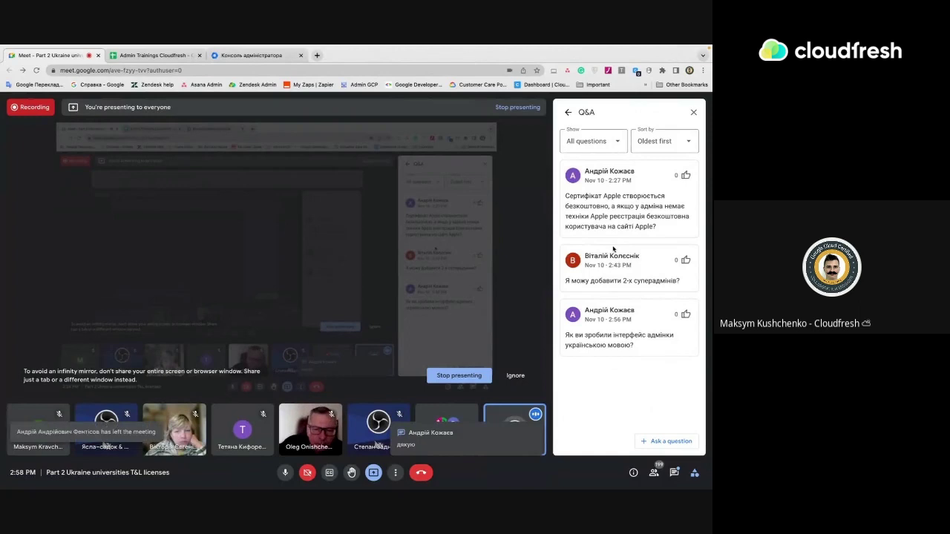
Step: Switch to the Консоль адміністратора tab and open the Користувачі list
left_click(252, 56)
left_click(151, 183)
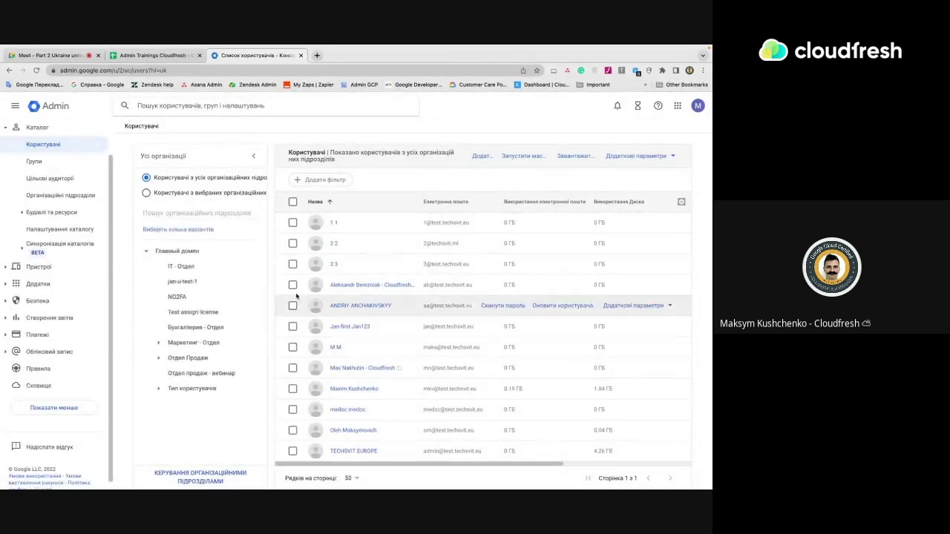
Step: Open user 1 1's account details and its ПРИЗНАЧТЕ РОЛІ admin role assignments
left_click(334, 223)
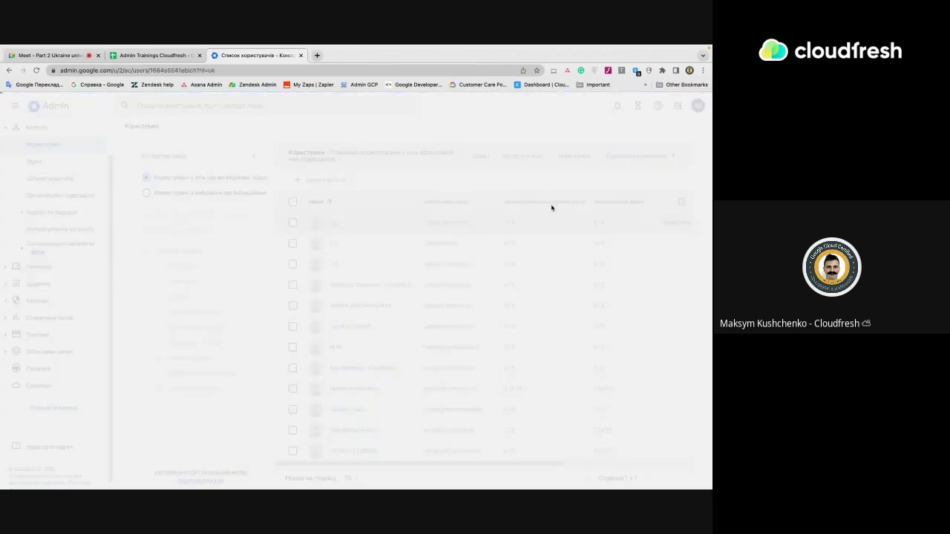
scroll(551, 208, "down", 5)
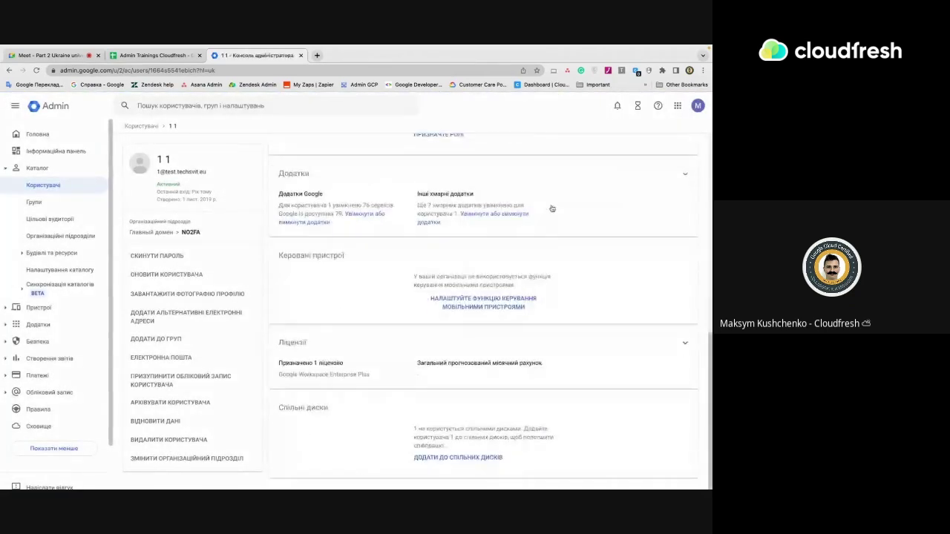
scroll(509, 237, "up", 5)
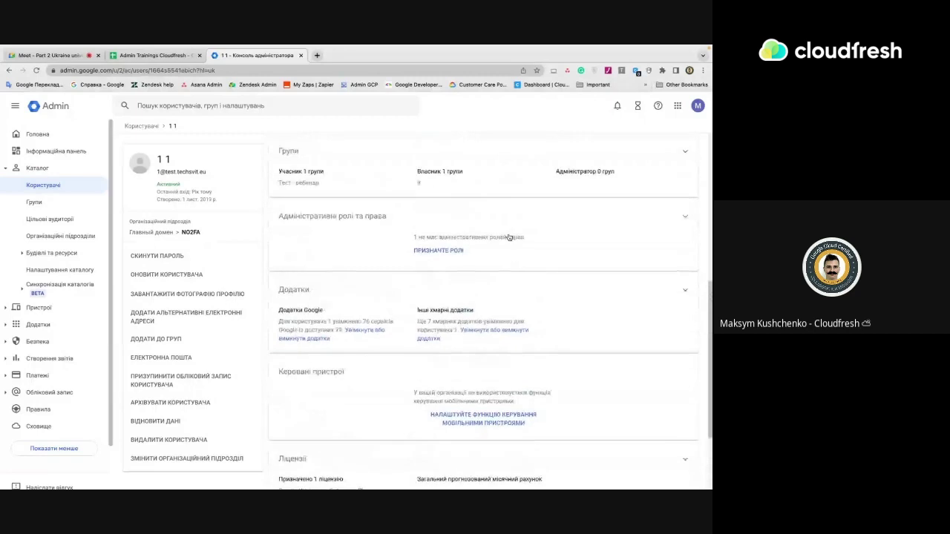
scroll(509, 238, "down", 3)
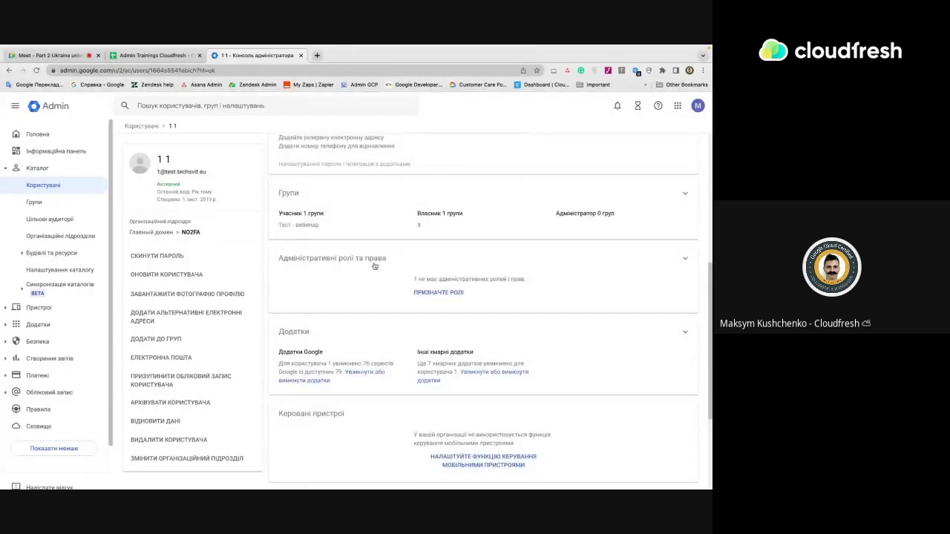
left_click(432, 292)
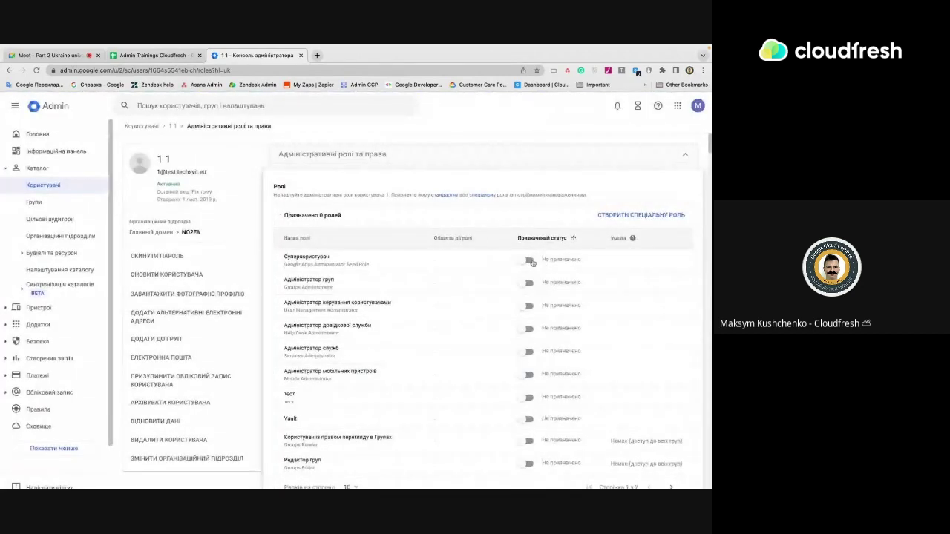
Step: Toggle the Суперкористувач role on and back off, then return to the Meet call
left_click(529, 261)
scroll(613, 249, "down", 2)
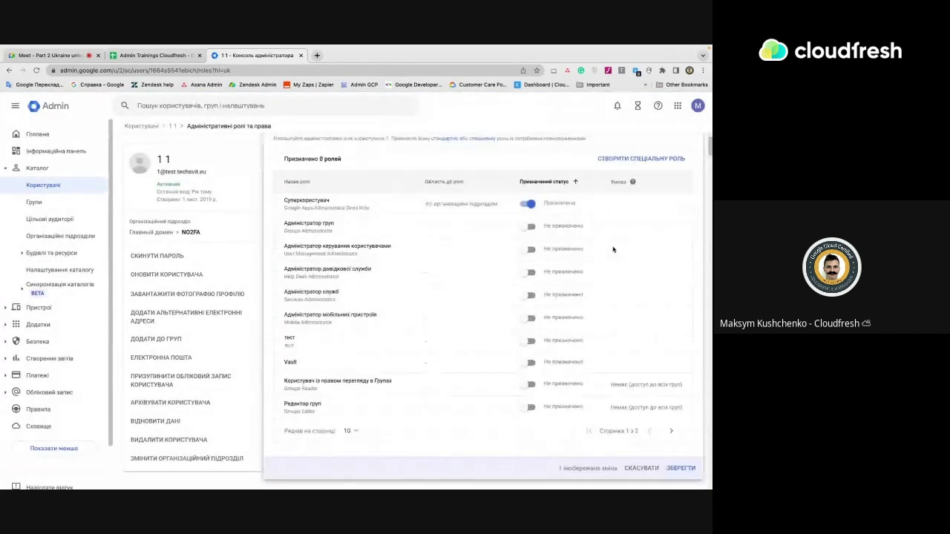
scroll(613, 249, "down", 2)
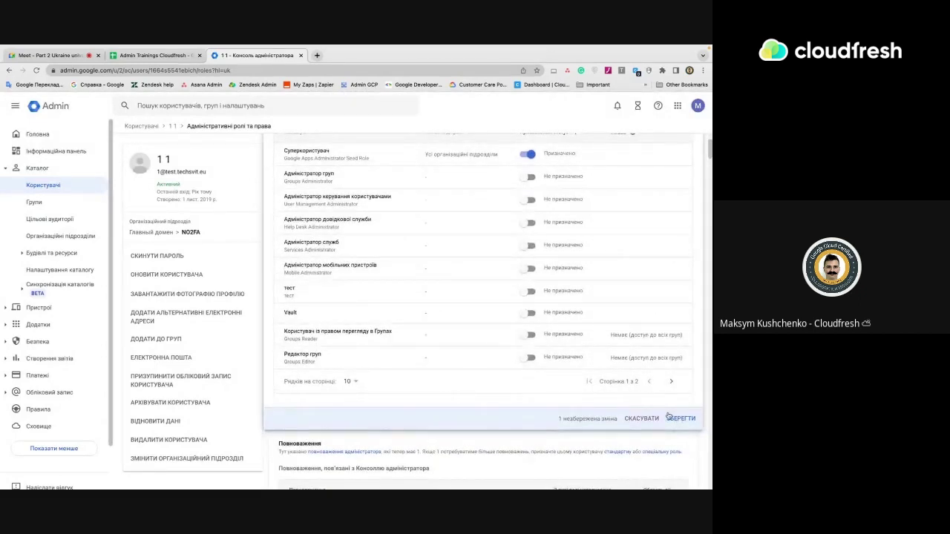
scroll(445, 241, "up", 3)
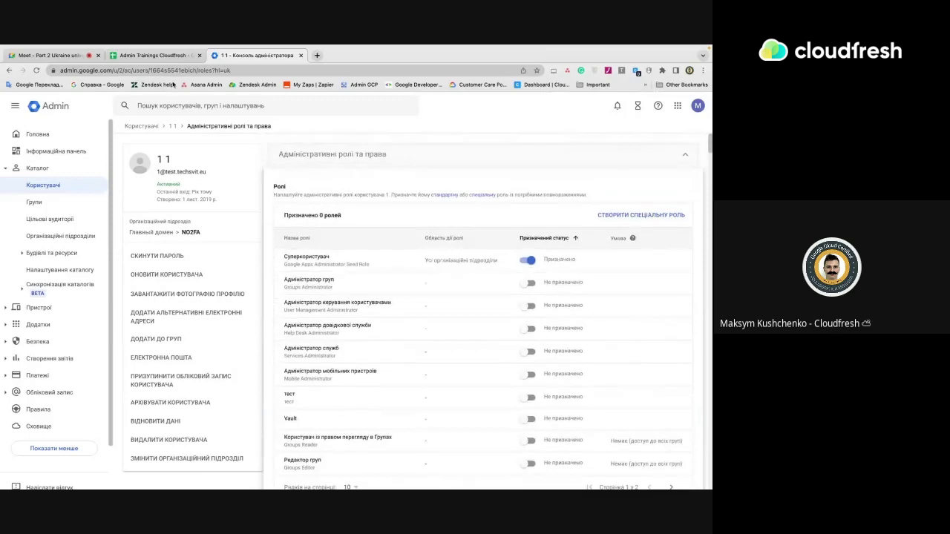
left_click(530, 259)
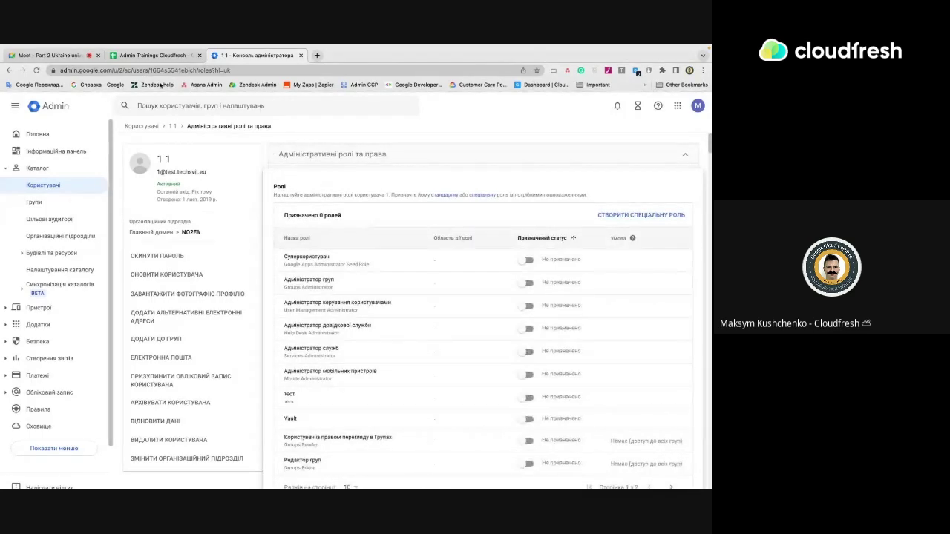
left_click(46, 54)
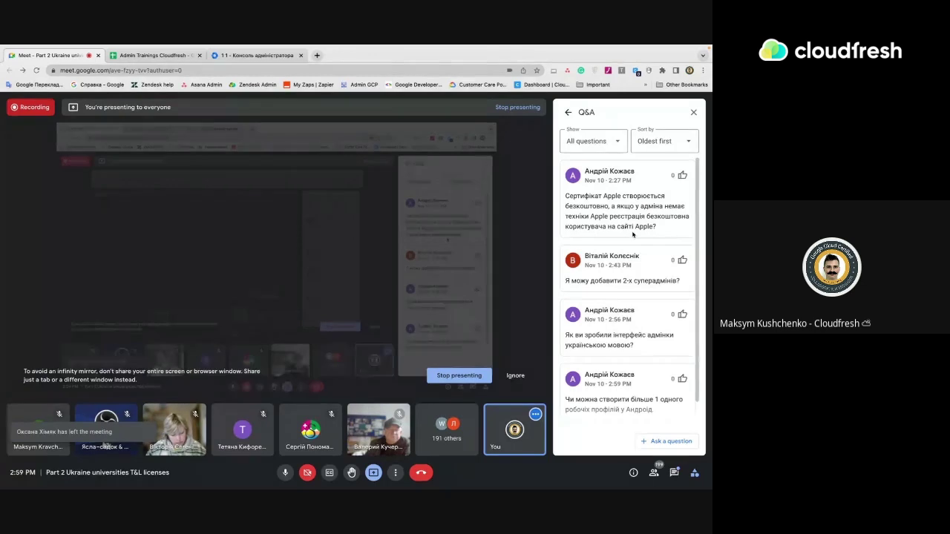
Step: Scroll through the Q&A questions, then return to user 1 1's admin roles page
scroll(632, 236, "down", 1)
scroll(632, 236, "down", 1)
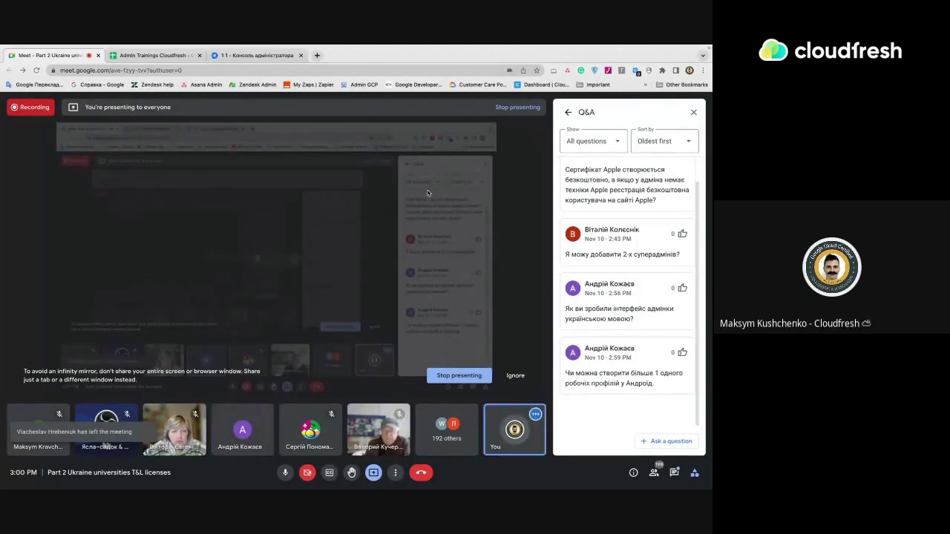
left_click(259, 56)
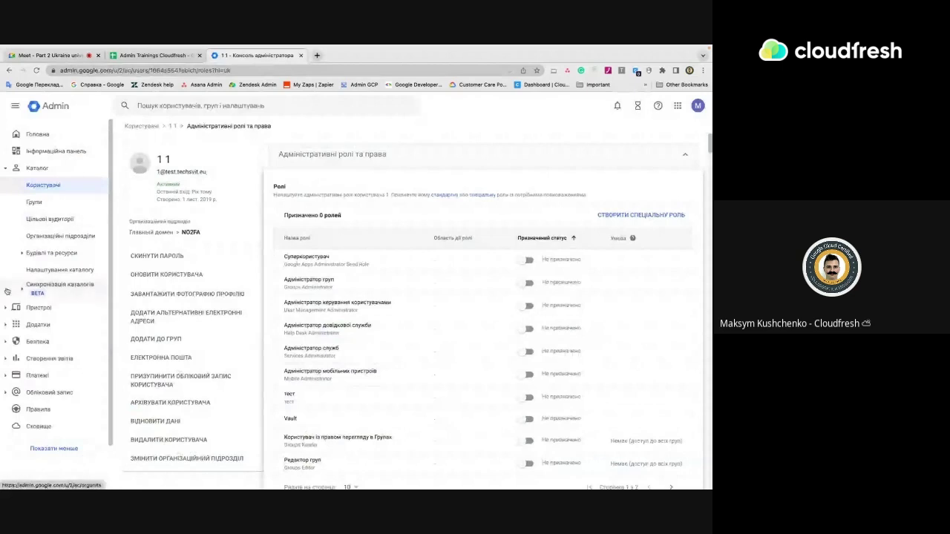
Step: Under Пристрої, open Налаштування Android and its Робочий профіль settings
left_click(38, 307)
scroll(52, 252, "down", 2)
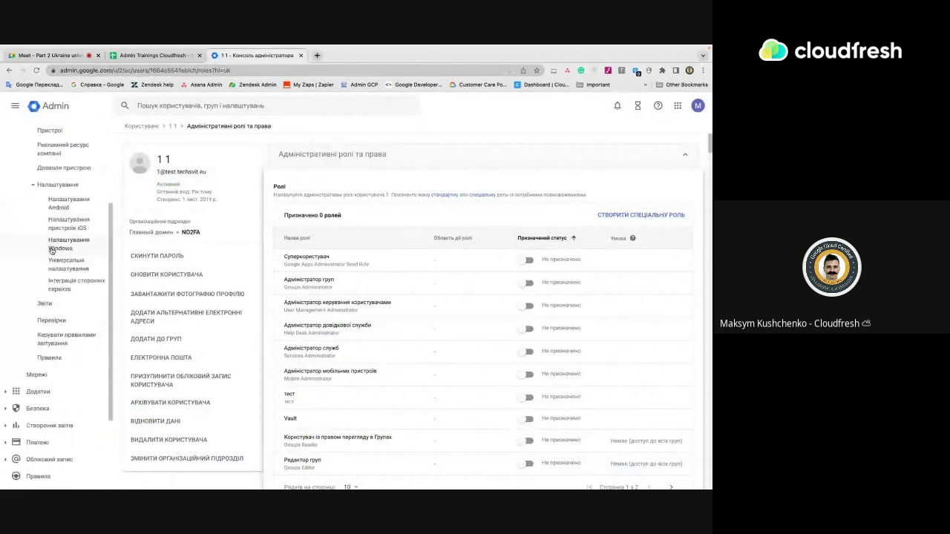
left_click(63, 199)
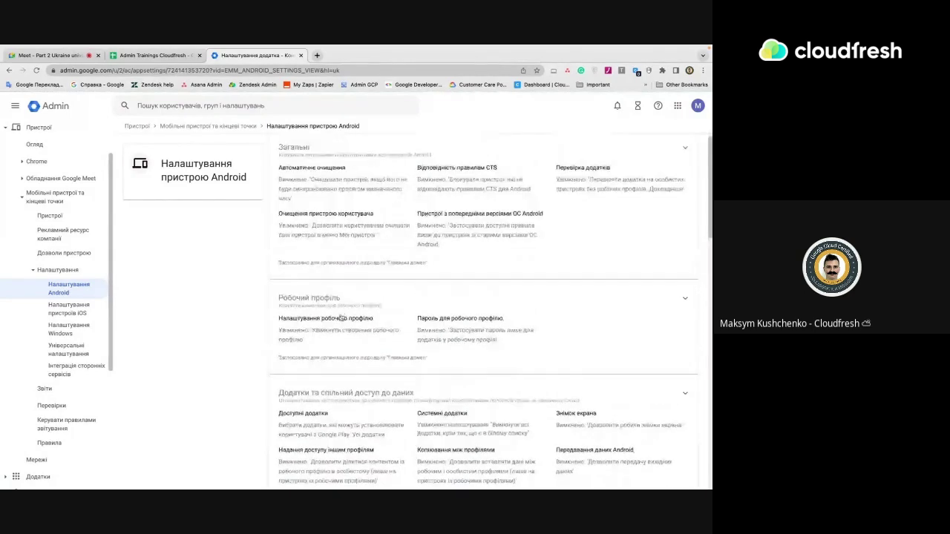
left_click(342, 315)
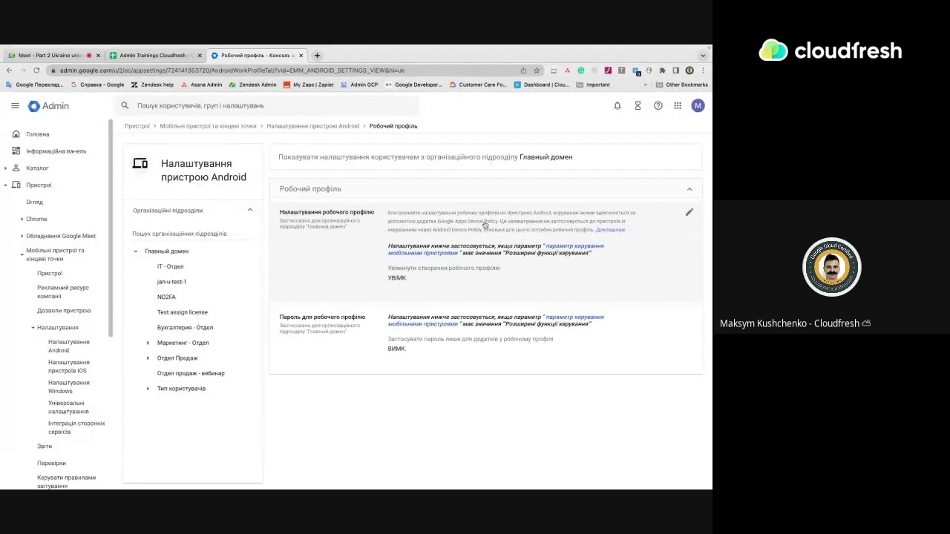
Step: Open the work profile setting for editing, cancel with СКАСУВАТИ, and go back to the Android overview
left_click(451, 285)
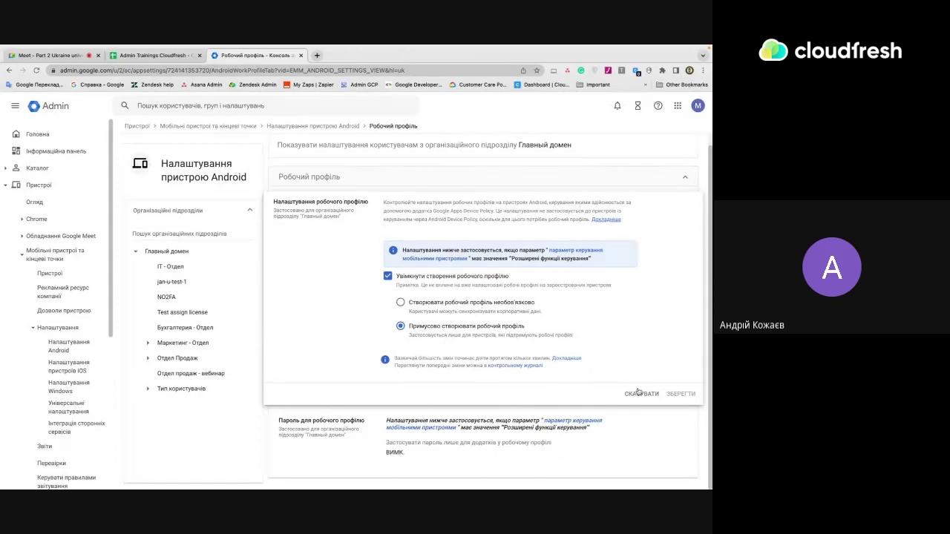
left_click(638, 392)
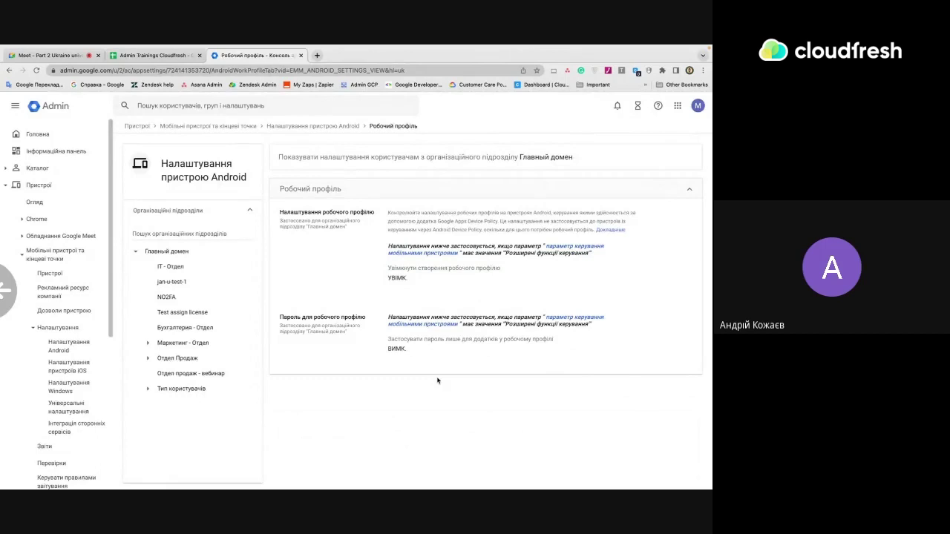
key("alt+Left")
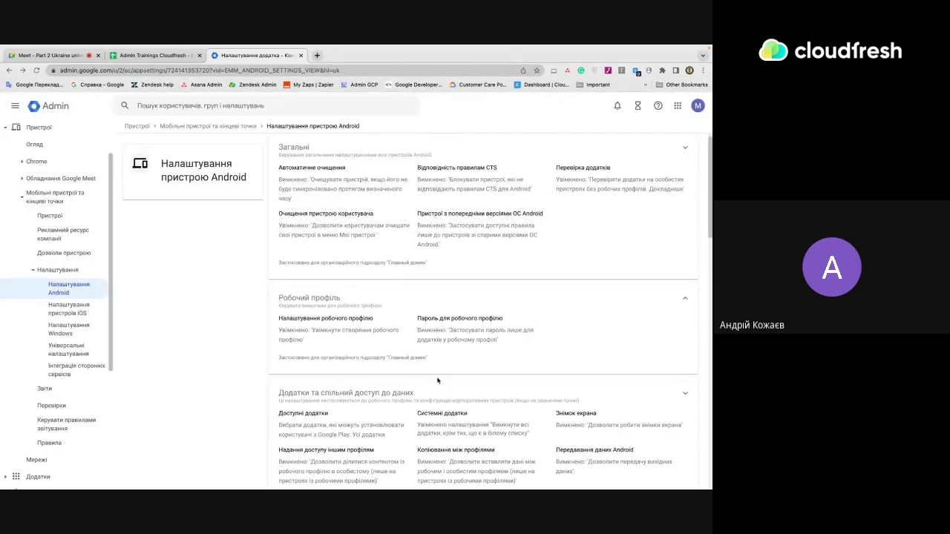
scroll(437, 381, "up", 1)
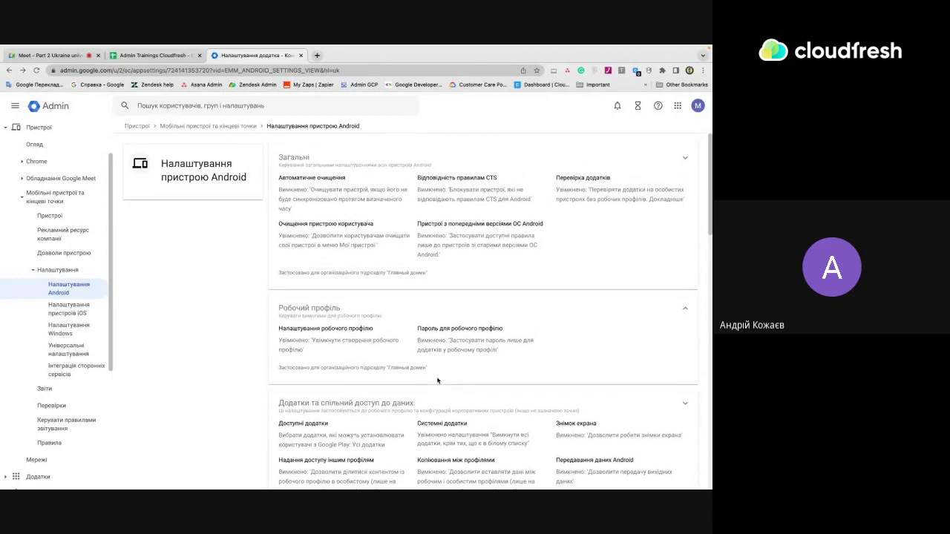
Step: Swipe back to user 1 1's Адміністративні ролі та права page showing 0 roles
scroll(268, 231, "left", 5)
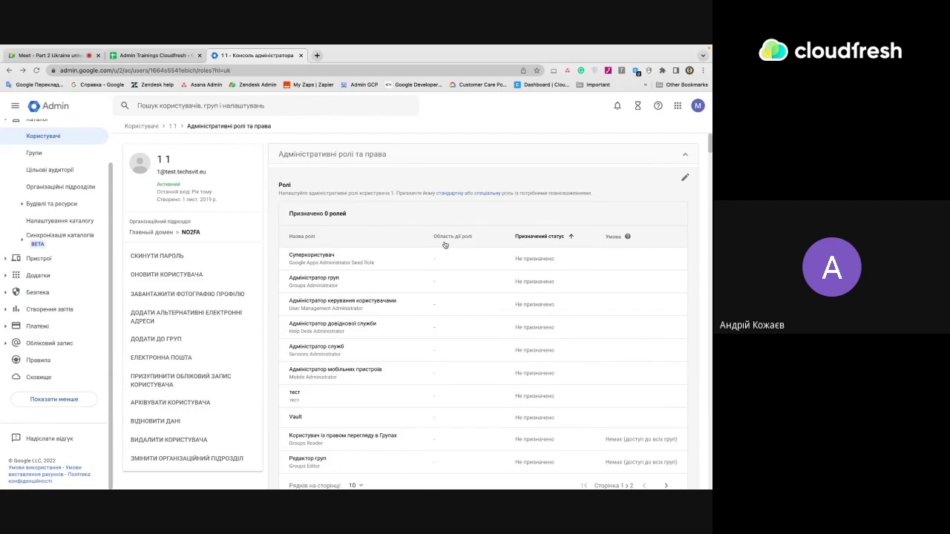
Step: Return to the Google Meet call and scroll the Q&A to the latest question on superadmin student-location tracking
left_click(34, 56)
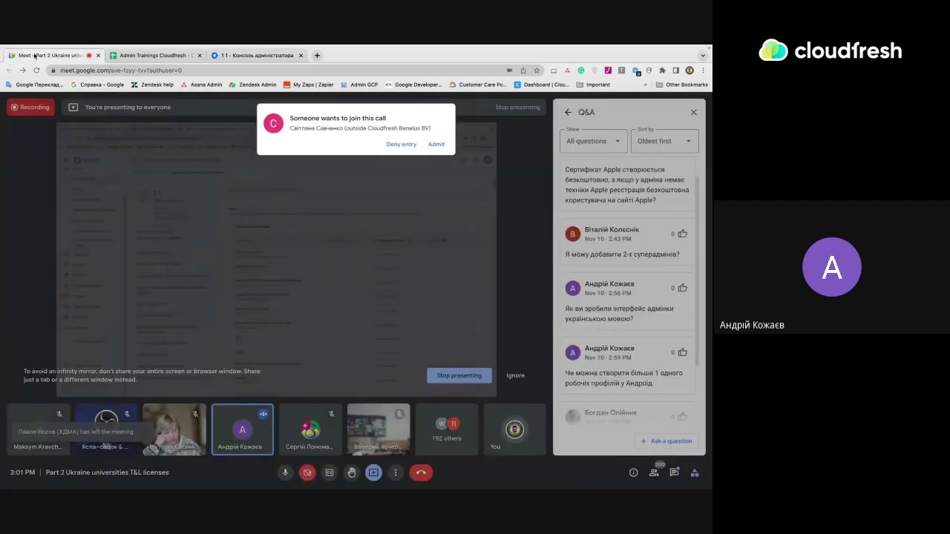
scroll(615, 263, "down", 2)
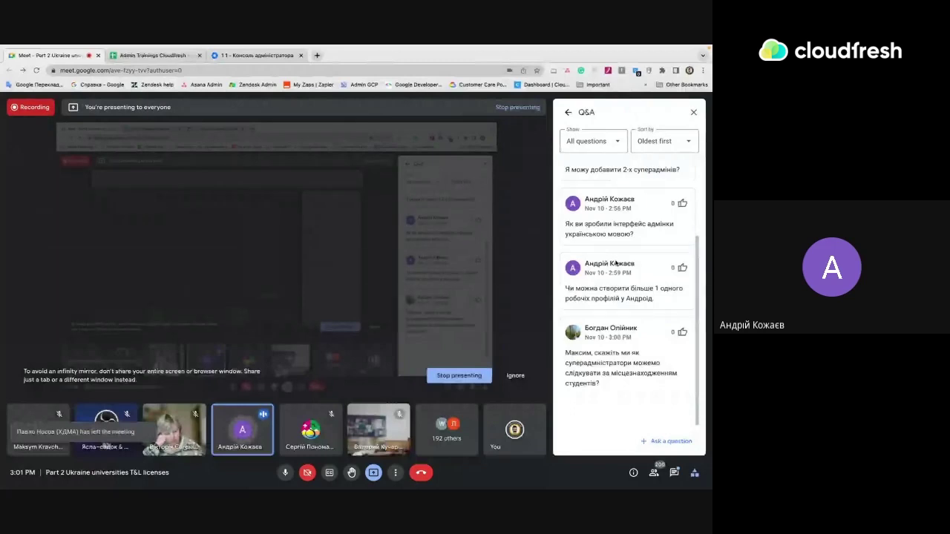
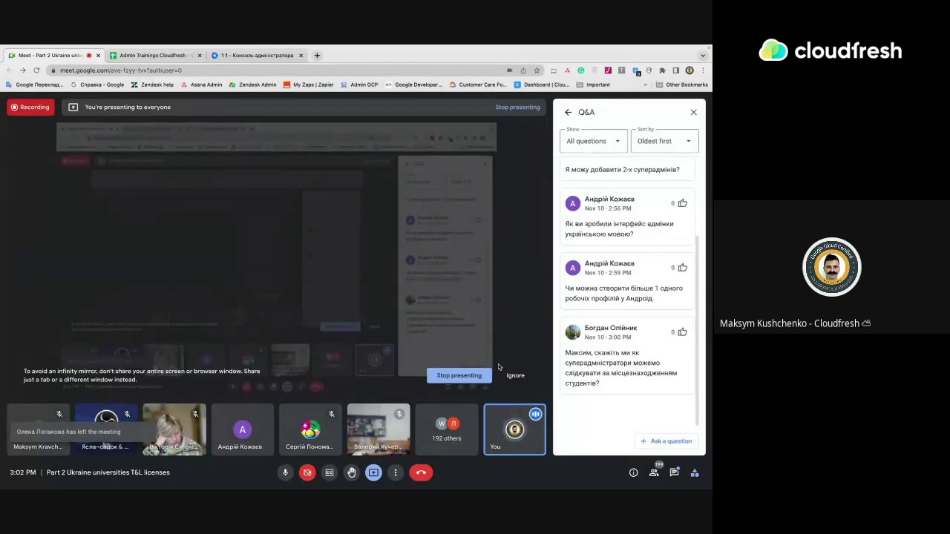
Step: Switch to the Admin console, go to its home page and open the Devices (Пристрої) card
scroll(611, 332, "up", 3)
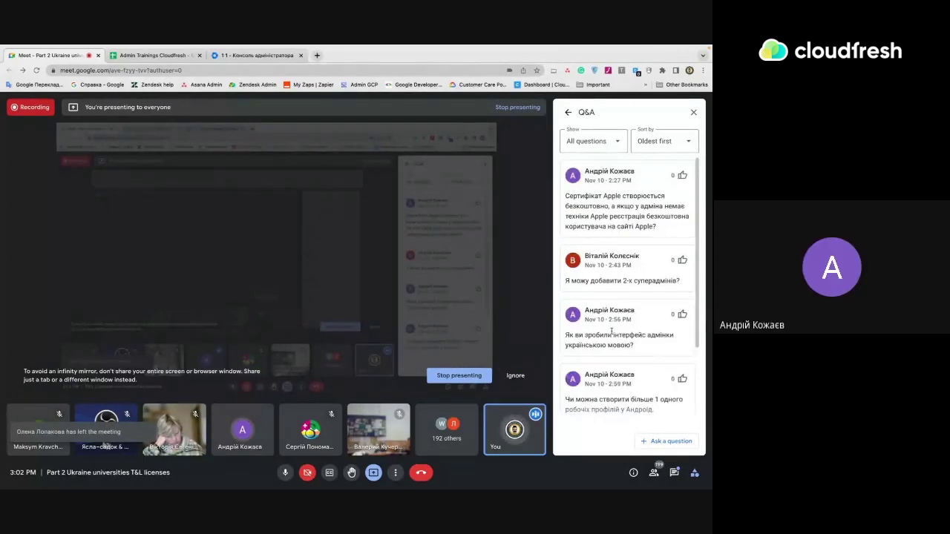
scroll(611, 332, "down", 3)
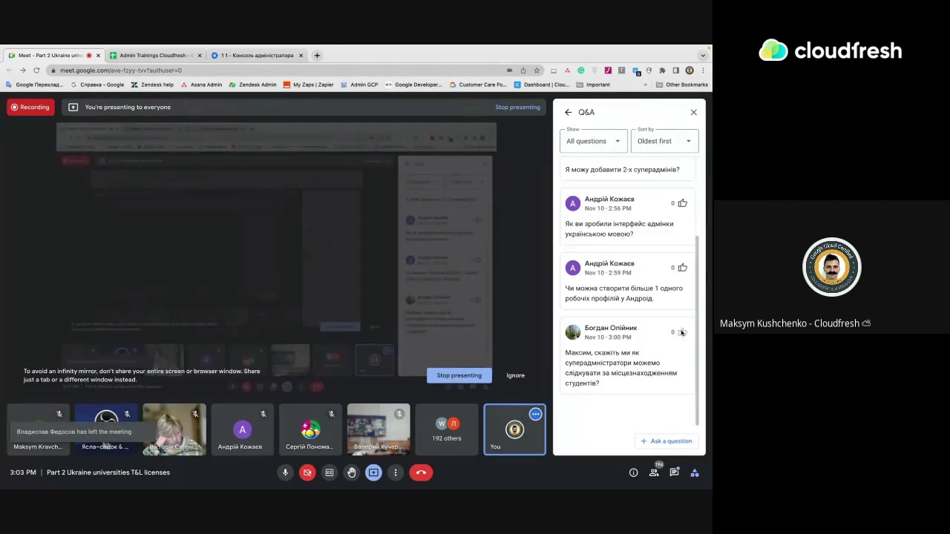
left_click(264, 56)
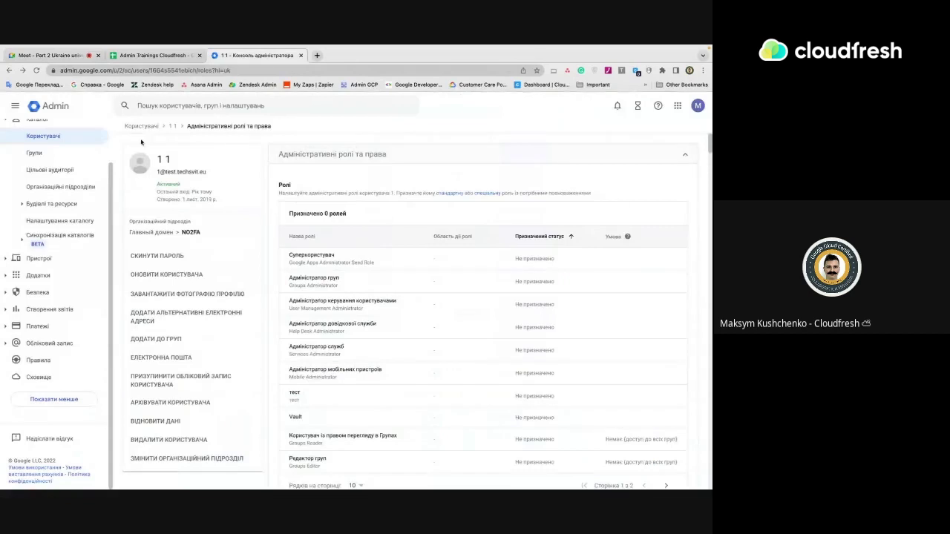
left_click(66, 109)
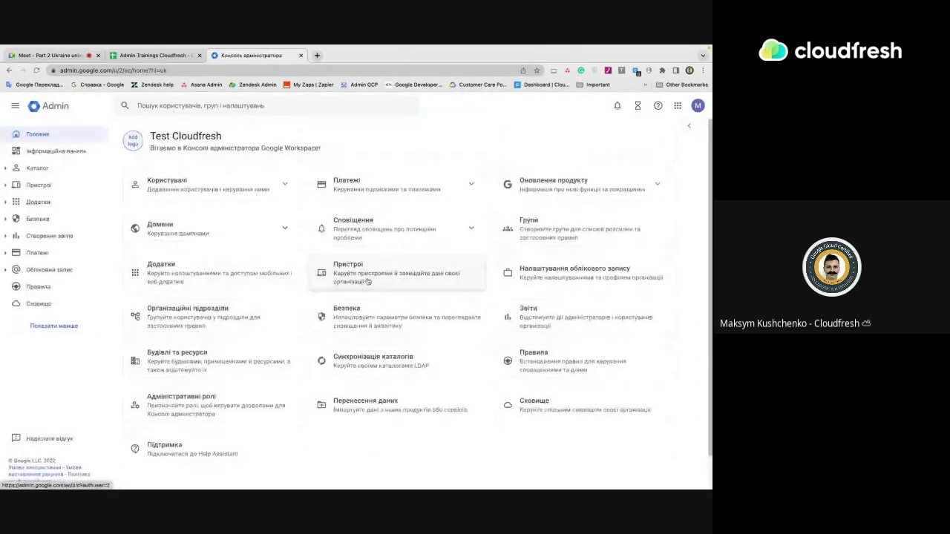
left_click(329, 266)
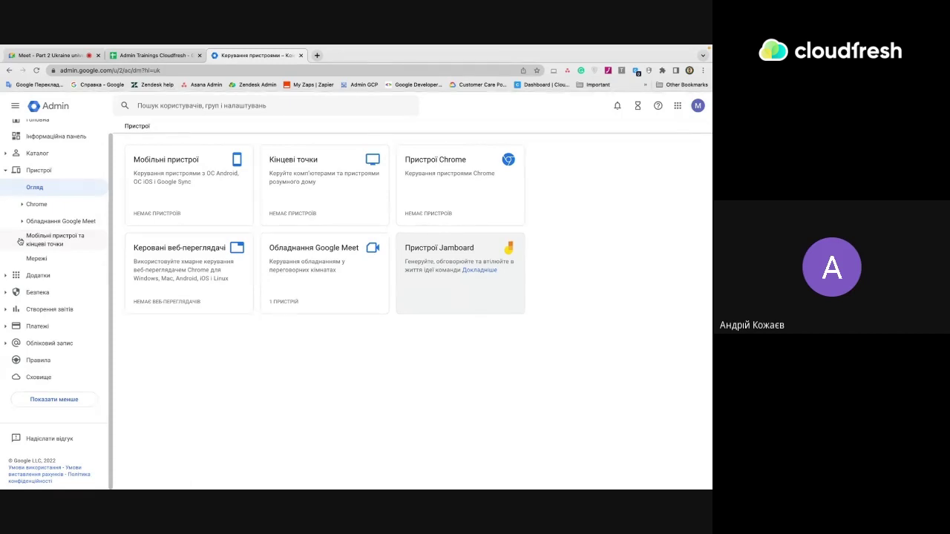
Step: In the sidebar, go to Mobile devices and endpoints > Settings > Android settings
left_click(20, 241)
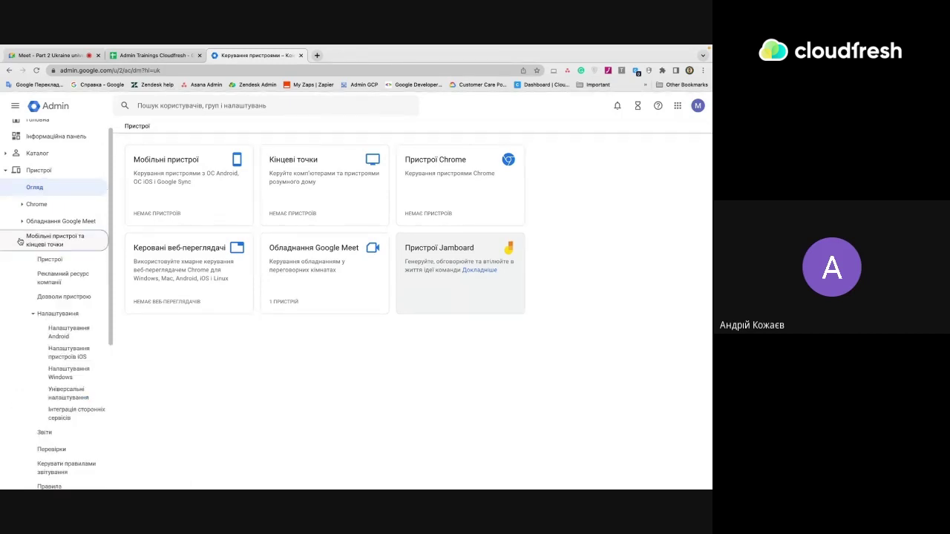
left_click(33, 314)
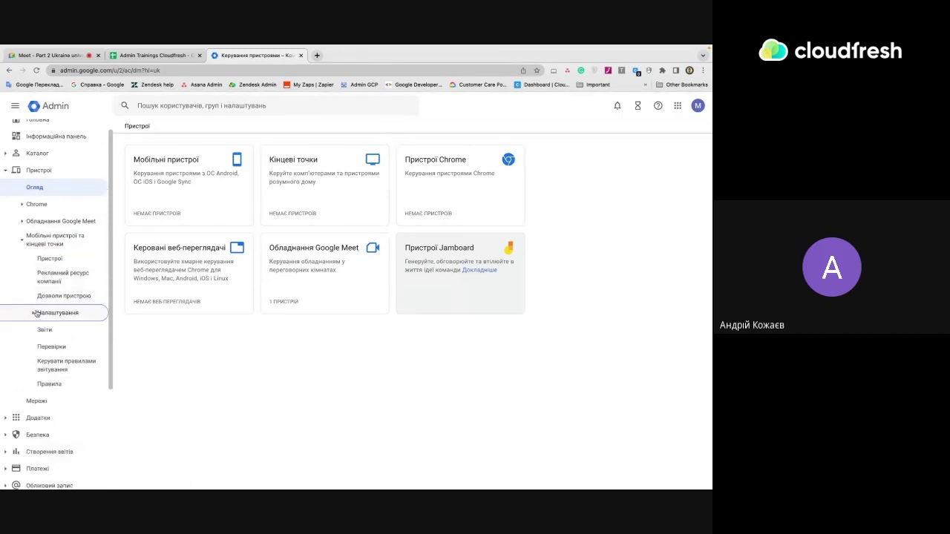
scroll(66, 297, "down", 2)
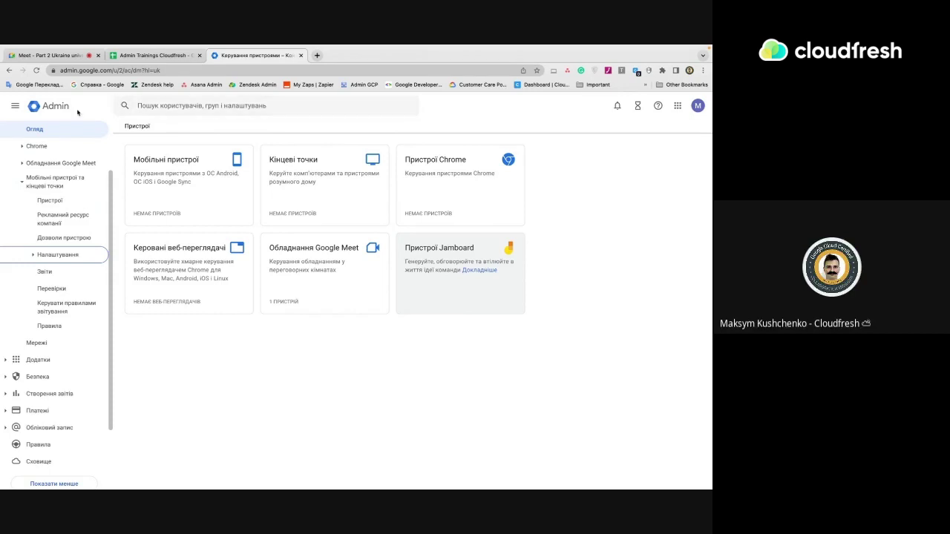
left_click(33, 255)
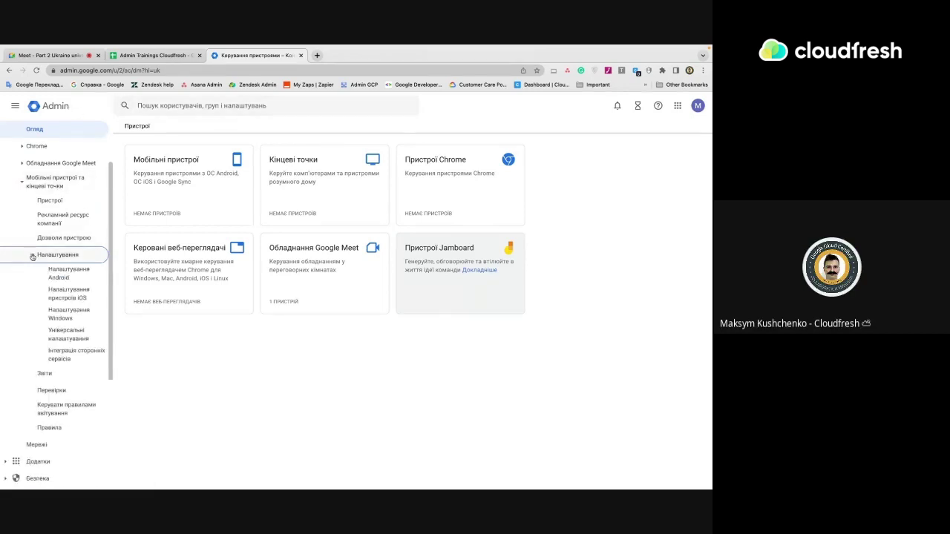
left_click(55, 278)
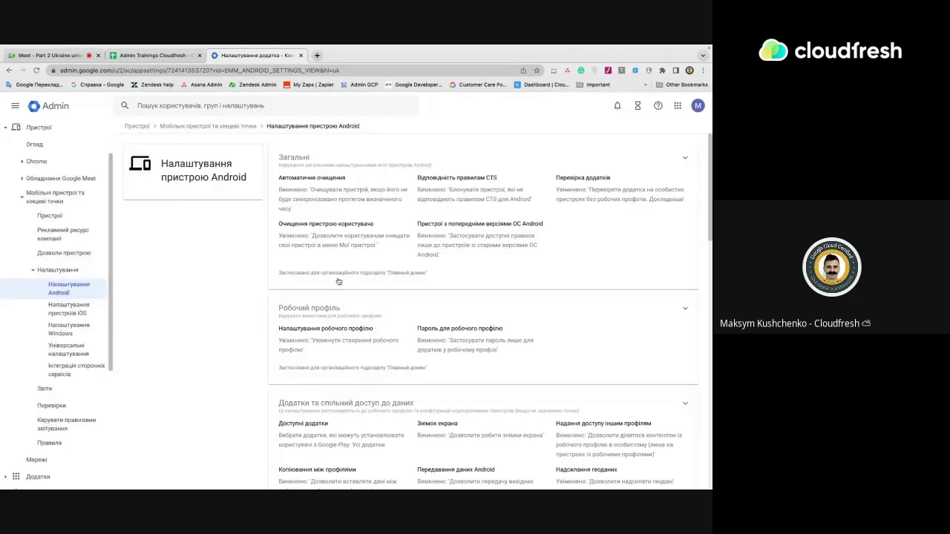
Step: Look through the Android settings cards and open Device features (Функції пристрою)
scroll(337, 281, "down", 15)
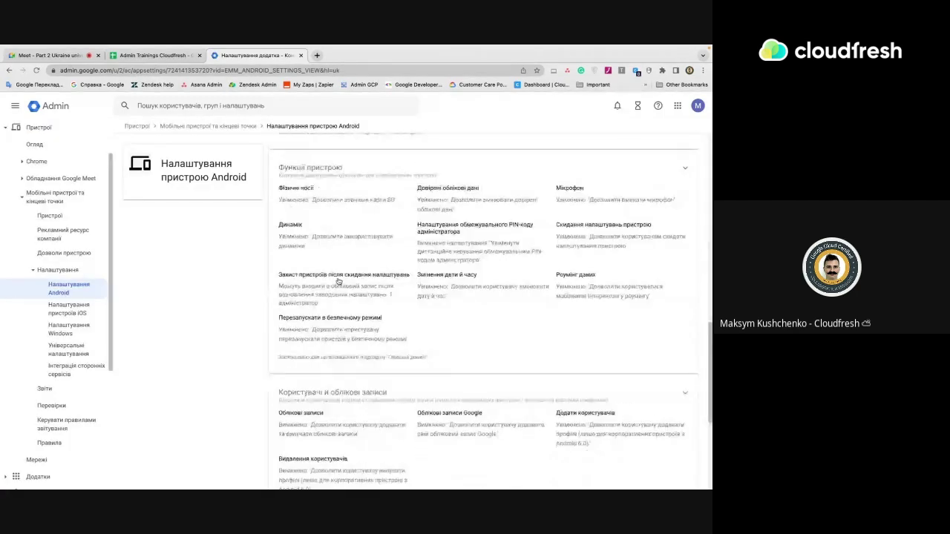
scroll(337, 281, "up", 15)
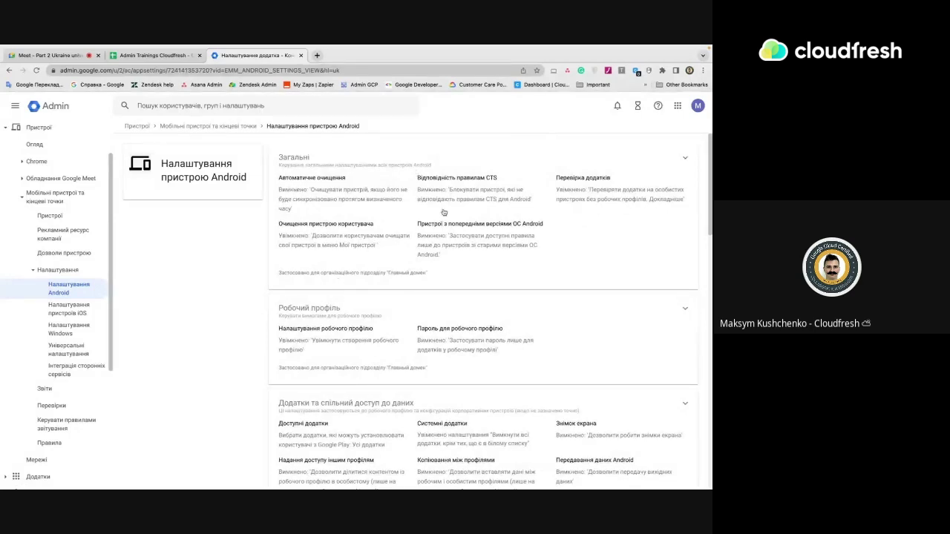
scroll(444, 213, "down", 1)
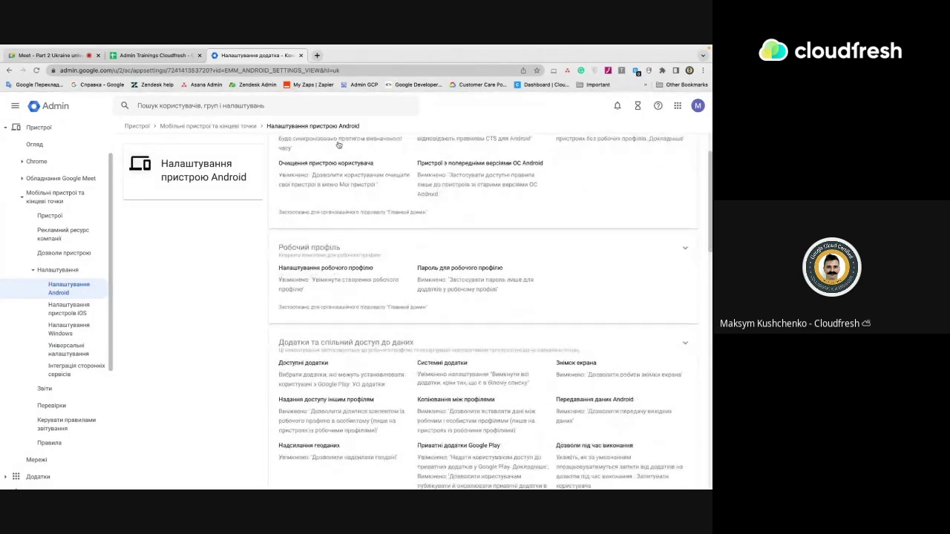
scroll(386, 249, "down", 3)
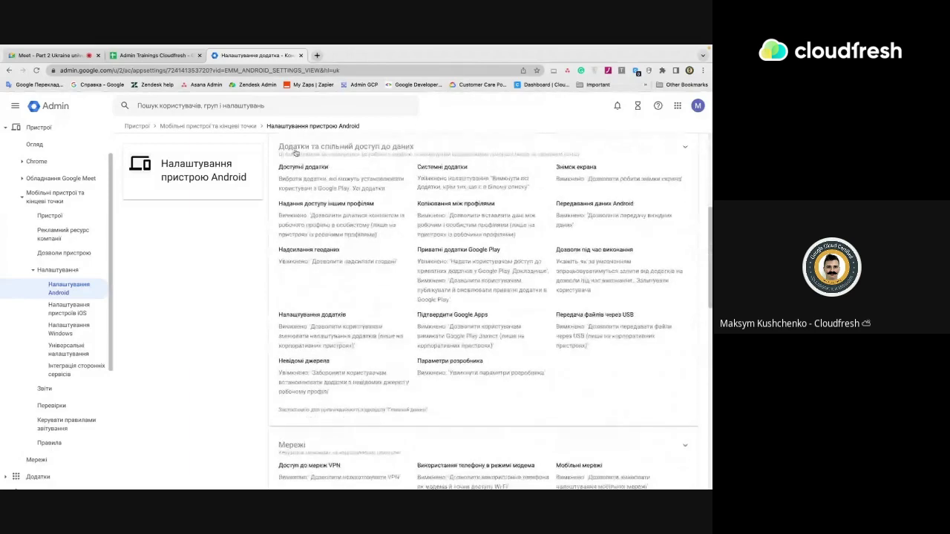
scroll(482, 203, "up", 1)
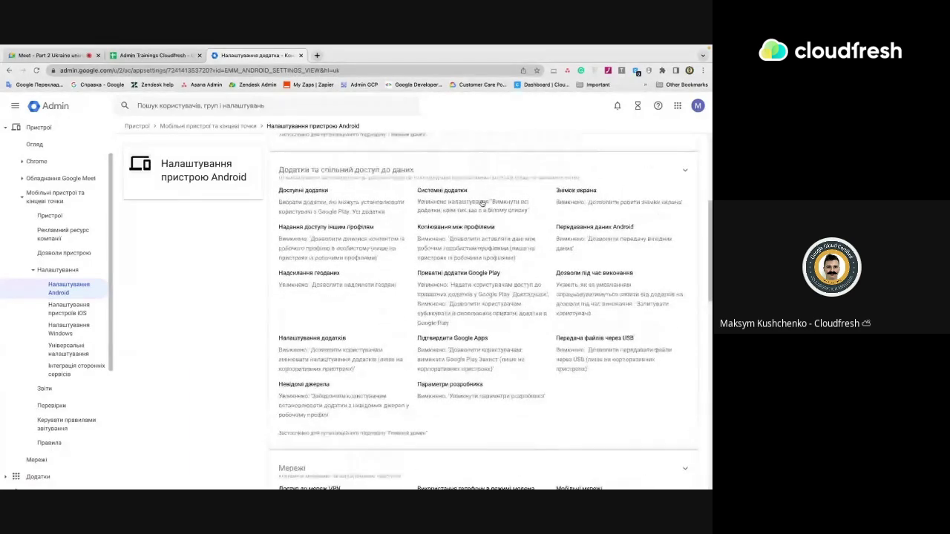
scroll(482, 239, "down", 5)
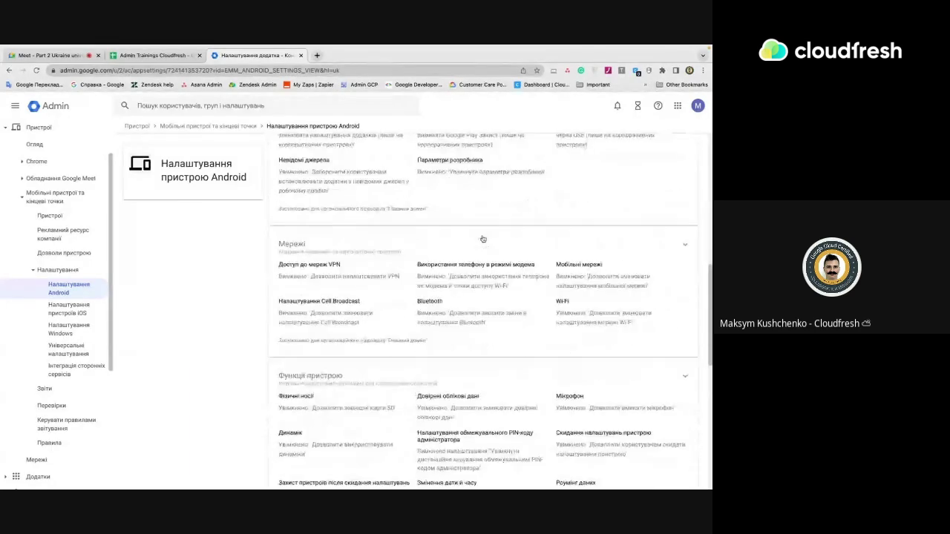
scroll(428, 181, "down", 2)
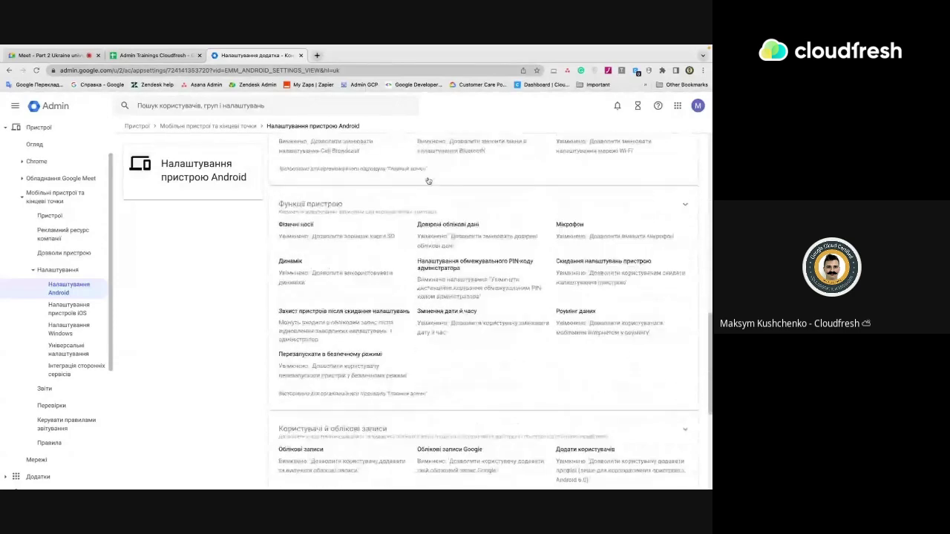
scroll(428, 181, "up", 1)
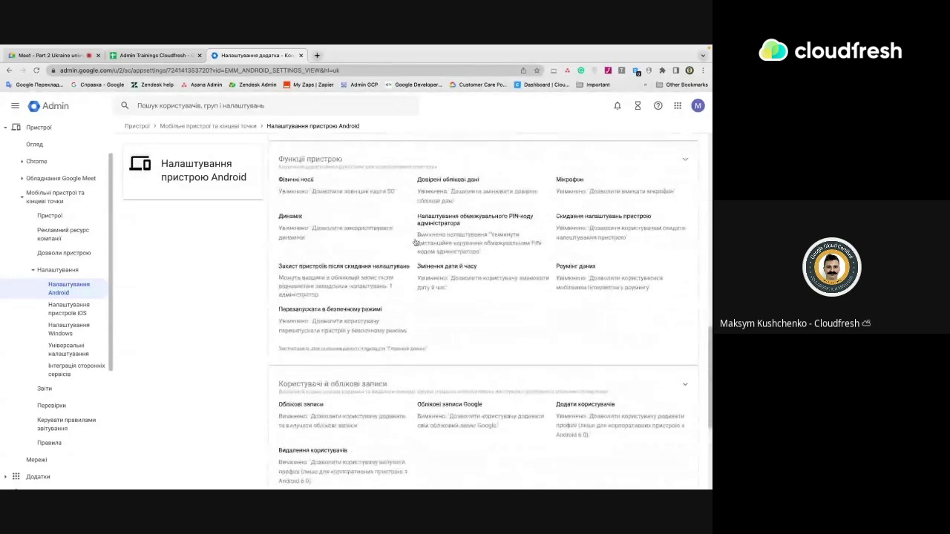
left_click(416, 242)
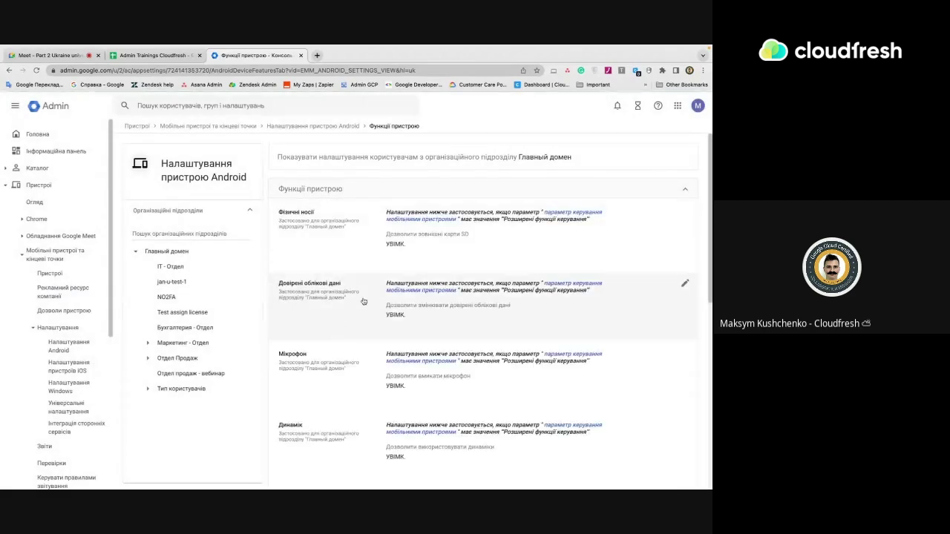
scroll(362, 300, "down", 1)
scroll(362, 299, "down", 1)
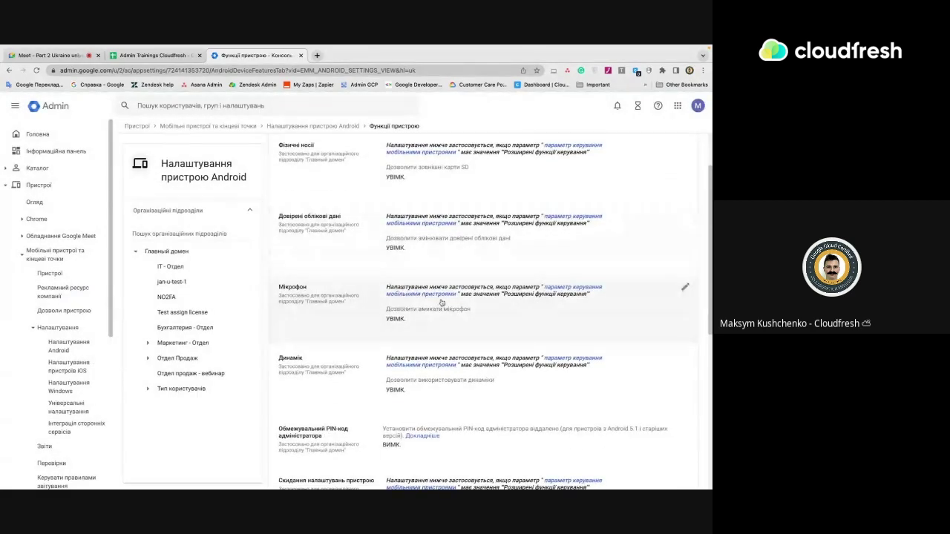
scroll(441, 302, "down", 2)
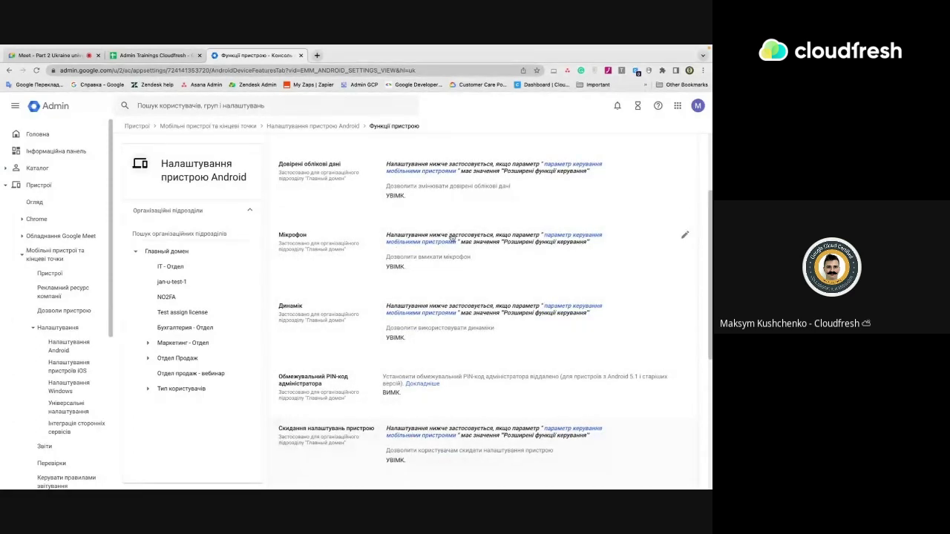
scroll(413, 283, "up", 3)
scroll(393, 271, "up", 2)
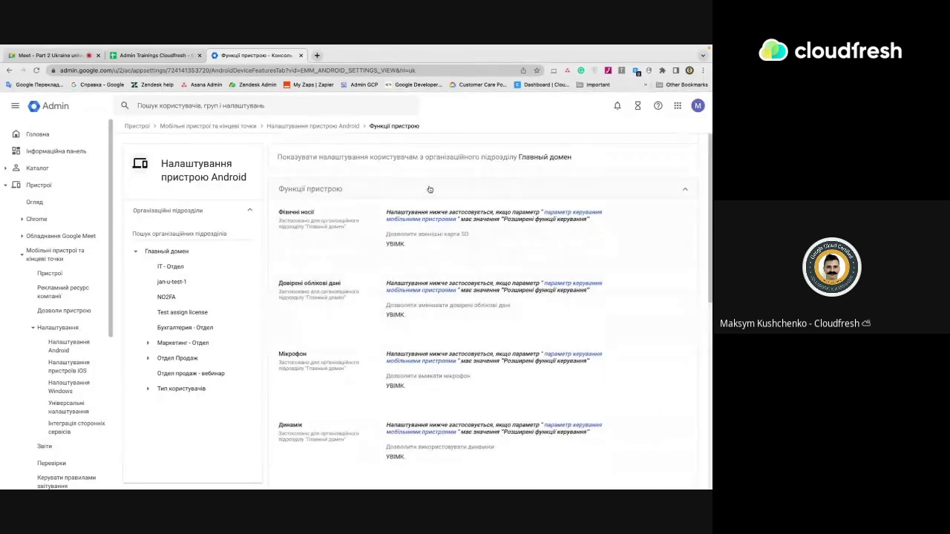
left_click(365, 254)
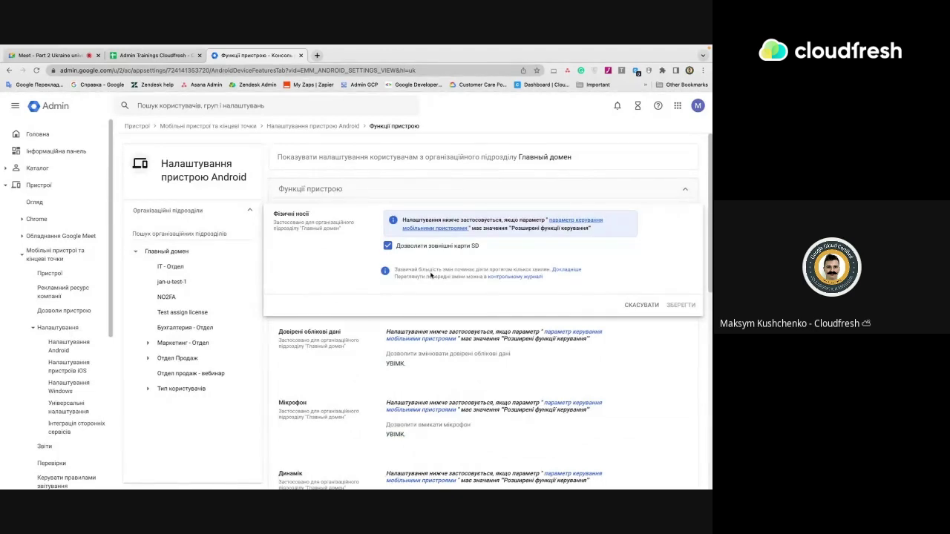
left_click(641, 304)
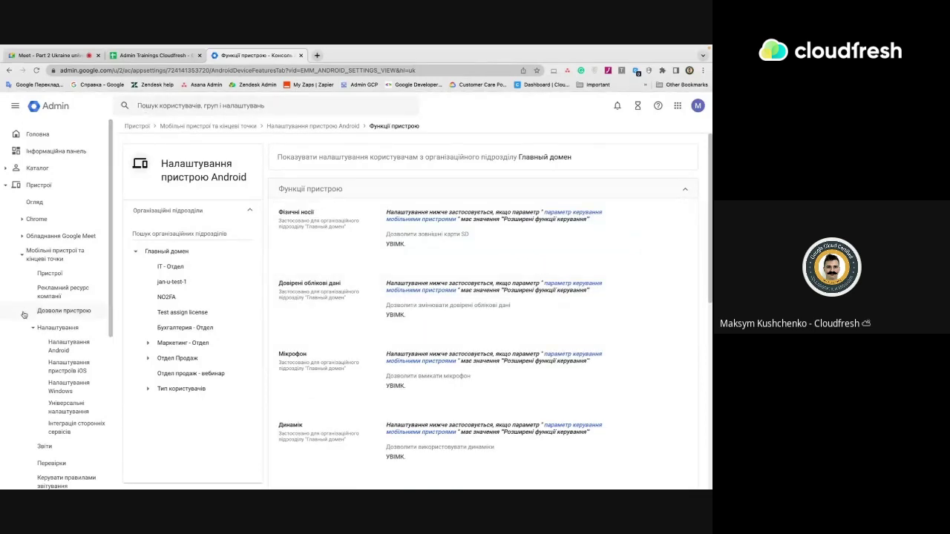
Step: Return to the Admin home page and open the Apps (Додатки) card
left_click(54, 108)
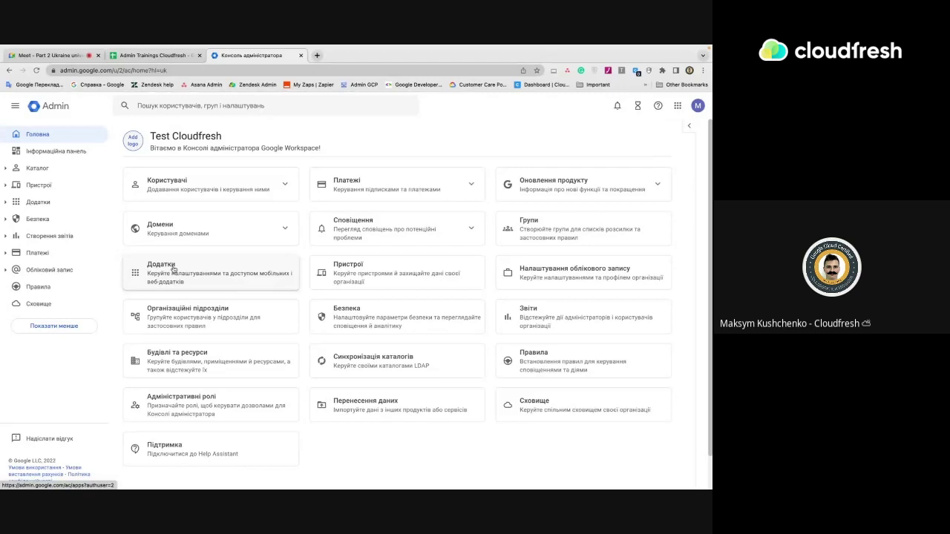
left_click(173, 268)
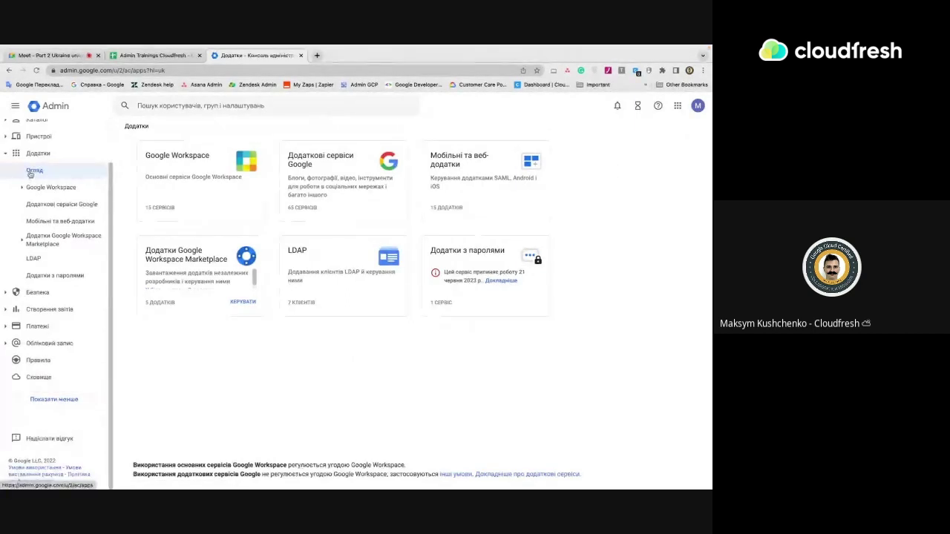
Step: Open the list of 15 web and mobile apps and expand its Add (Додати) dropdown
left_click(475, 173)
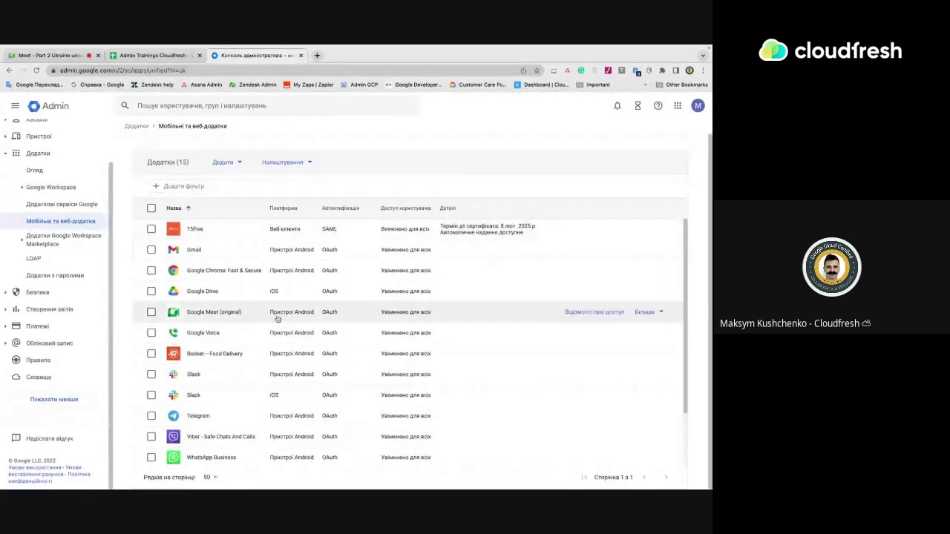
scroll(297, 290, "down", 1)
scroll(305, 290, "down", 1)
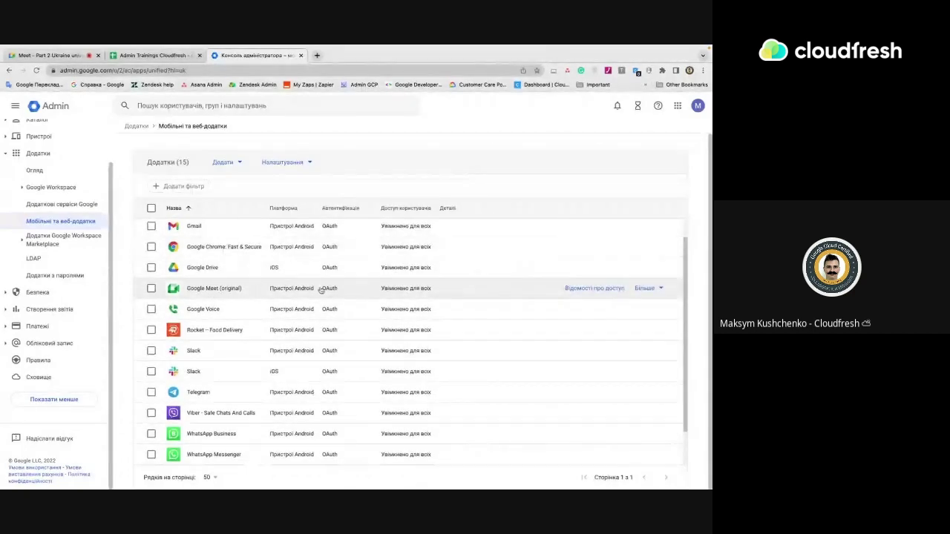
scroll(320, 290, "down", 1)
scroll(320, 290, "up", 3)
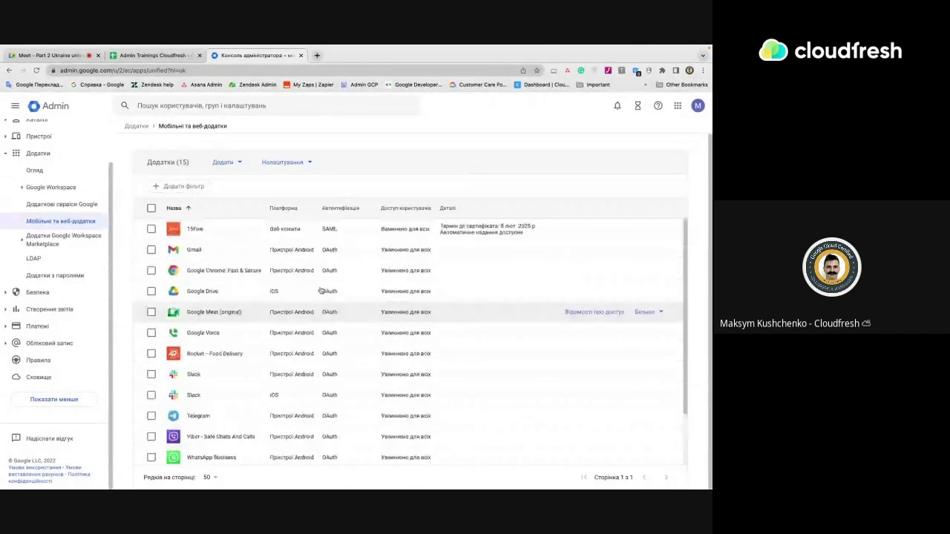
left_click(235, 162)
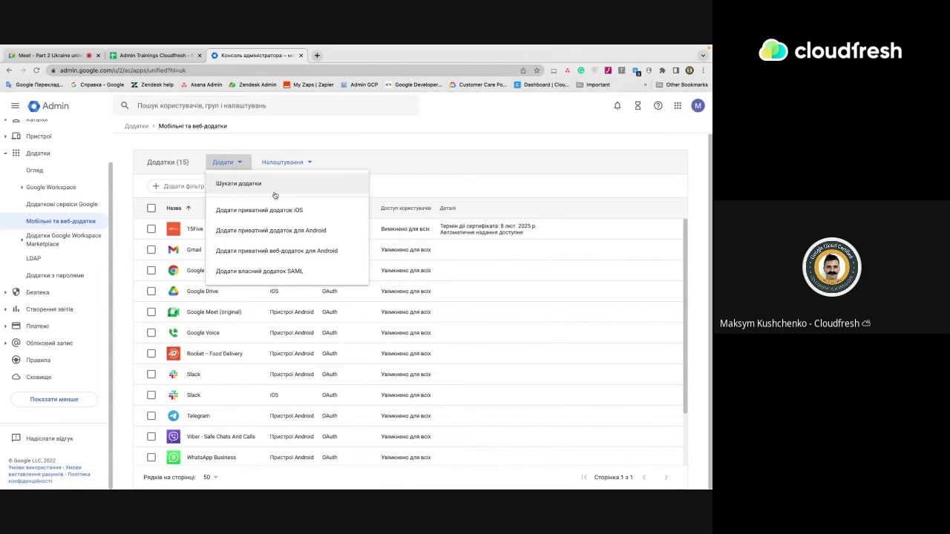
Step: Search the app catalogue for Slack, try Google Slides, then search Slack again
left_click(274, 195)
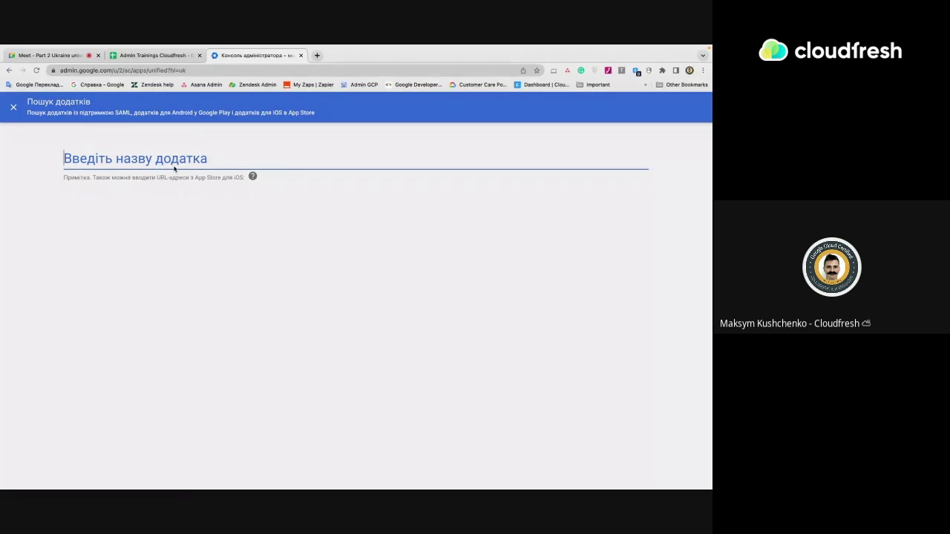
type("Slack")
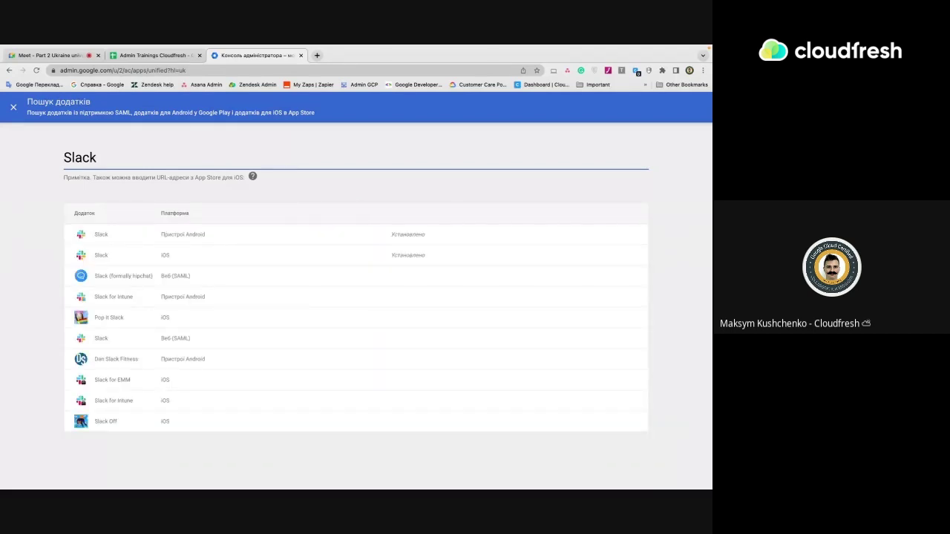
key("BackSpace")
key("BackSpace")
key("BackSpace")
key("BackSpace")
key("BackSpace")
type("Googl")
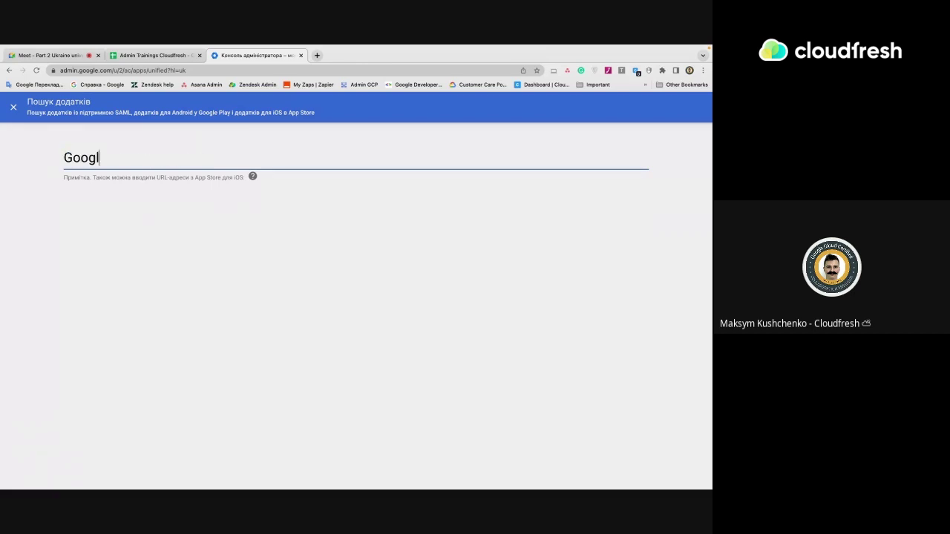
type("e Slides")
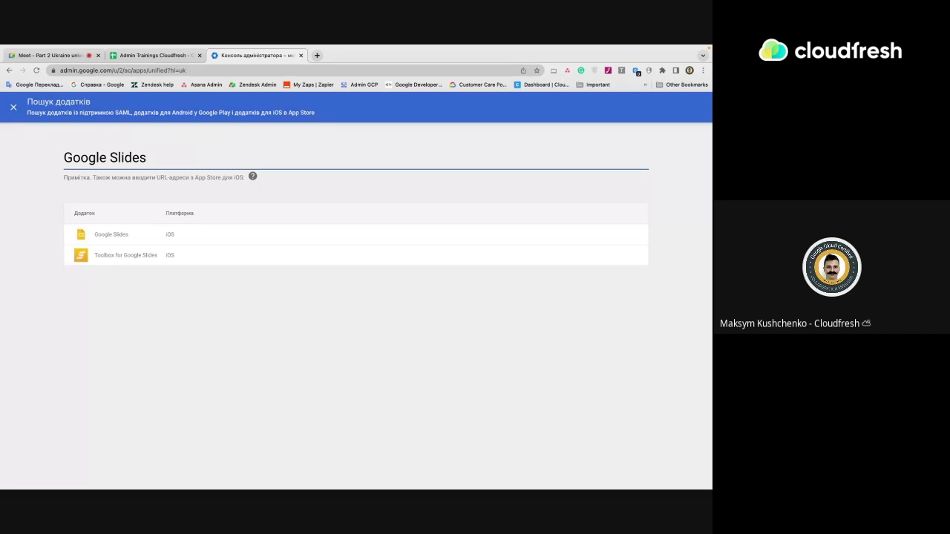
key("BackSpace")
key("BackSpace")
key("BackSpace")
key("BackSpace")
key("BackSpace")
key("BackSpace")
key("BackSpace")
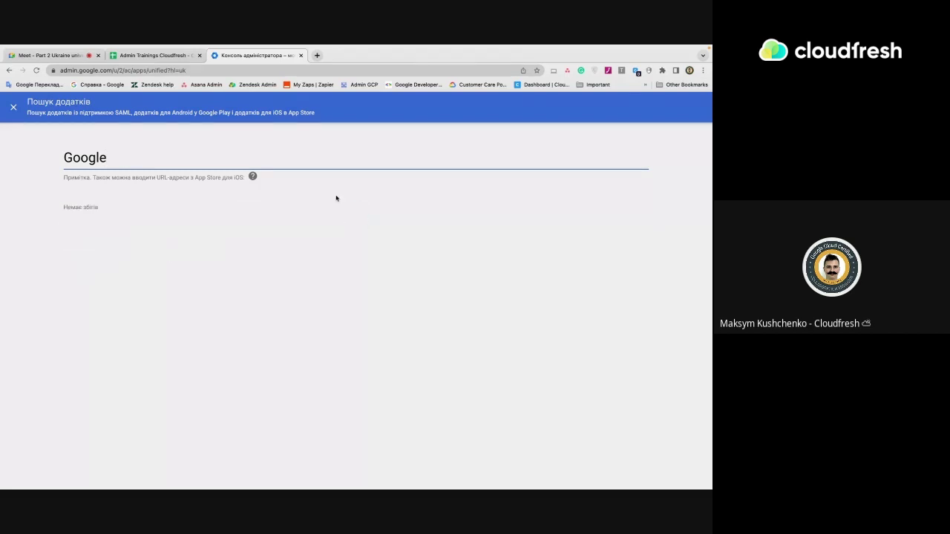
key("BackSpace")
key("BackSpace")
key("BackSpace")
key("BackSpace")
key("BackSpace")
key("BackSpace")
type("Slack")
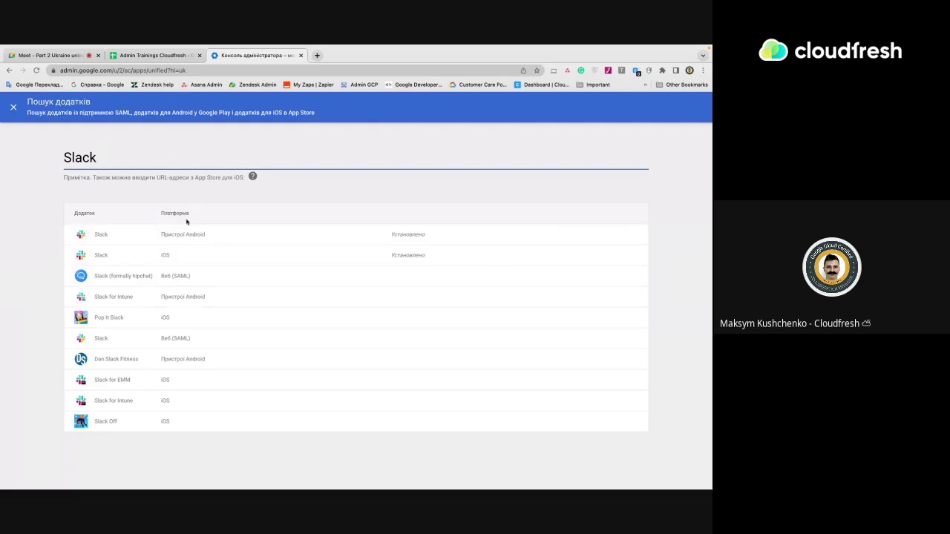
mouse_move(153, 244)
mouse_move(192, 255)
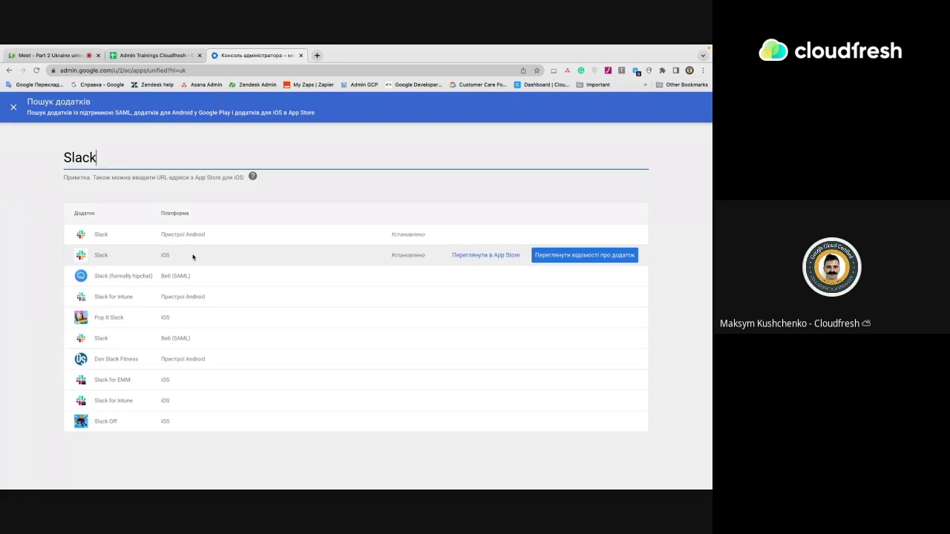
mouse_move(168, 285)
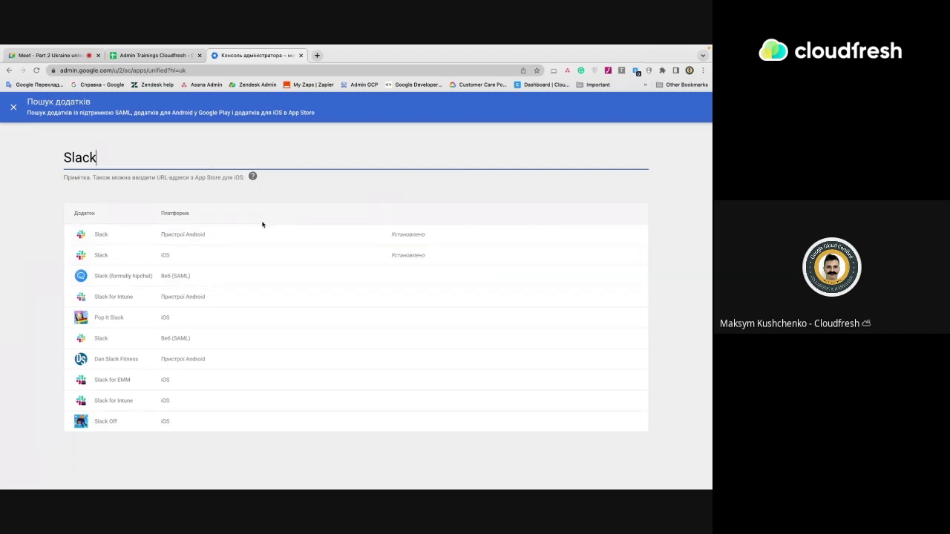
Step: Close the search, open the Android Slack app, and re-enter the account password to continue
mouse_move(320, 227)
left_click(14, 107)
scroll(297, 237, "down", 1)
scroll(315, 234, "up", 1)
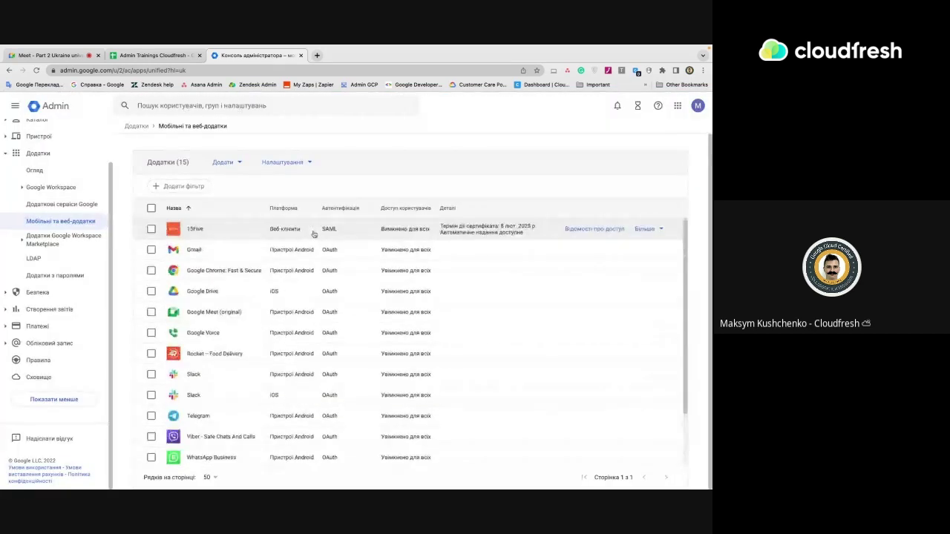
left_click(205, 374)
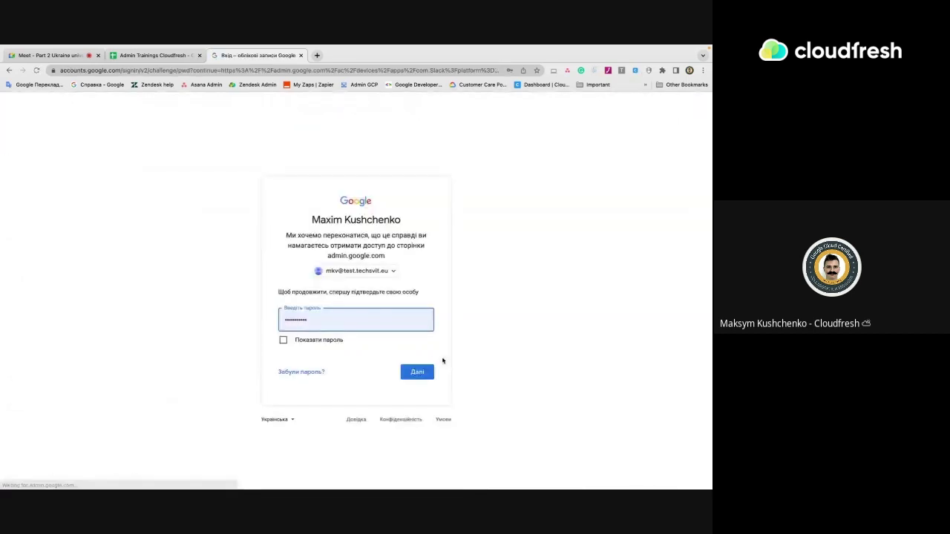
left_click(417, 371)
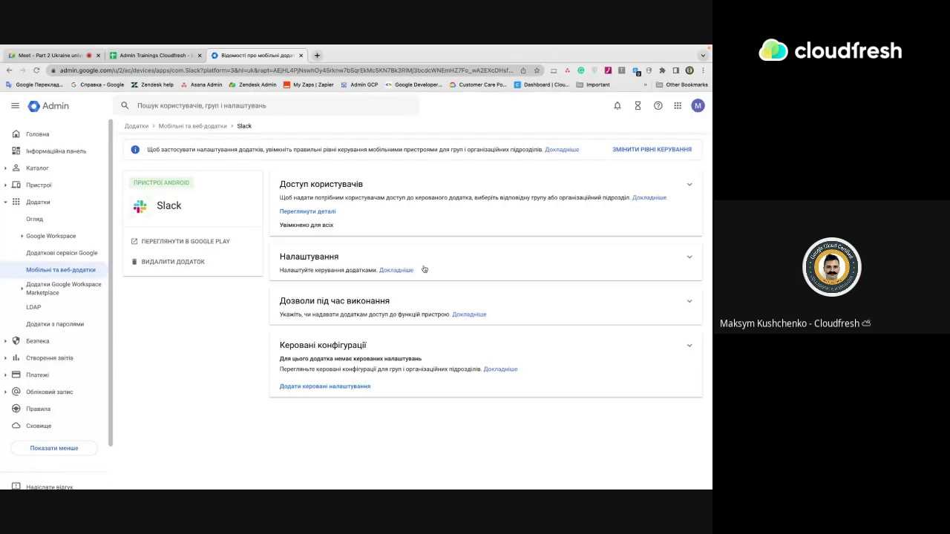
Step: Check who has access to Slack, return to its overview and open its Settings card
left_click(420, 212)
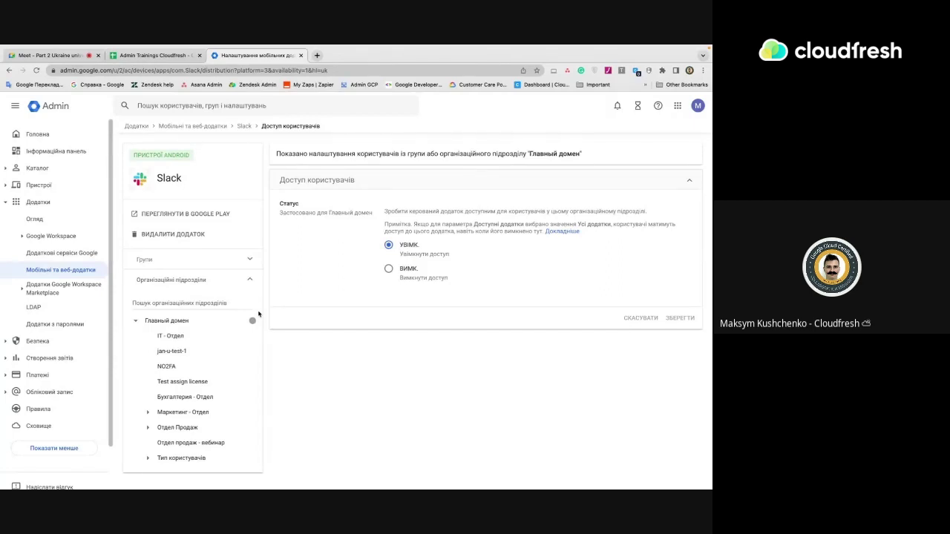
left_click(243, 128)
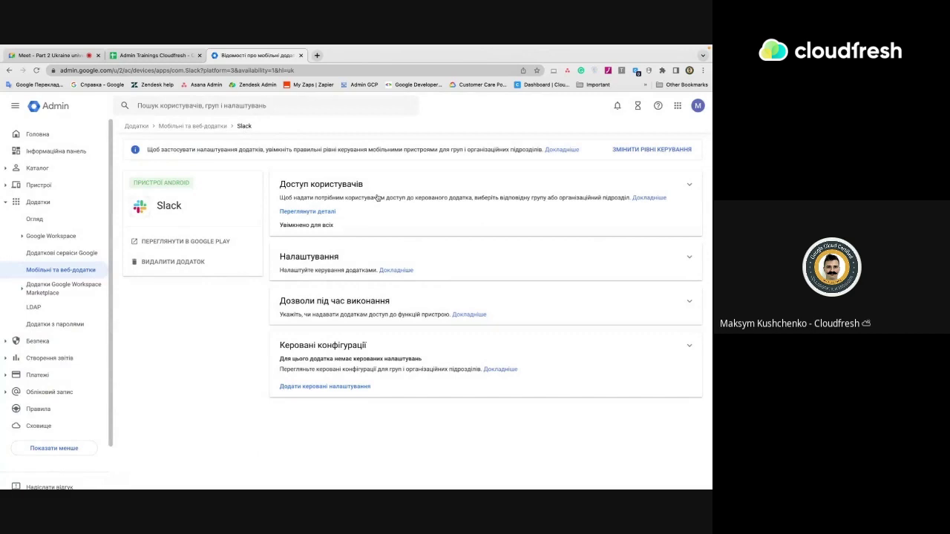
left_click(405, 259)
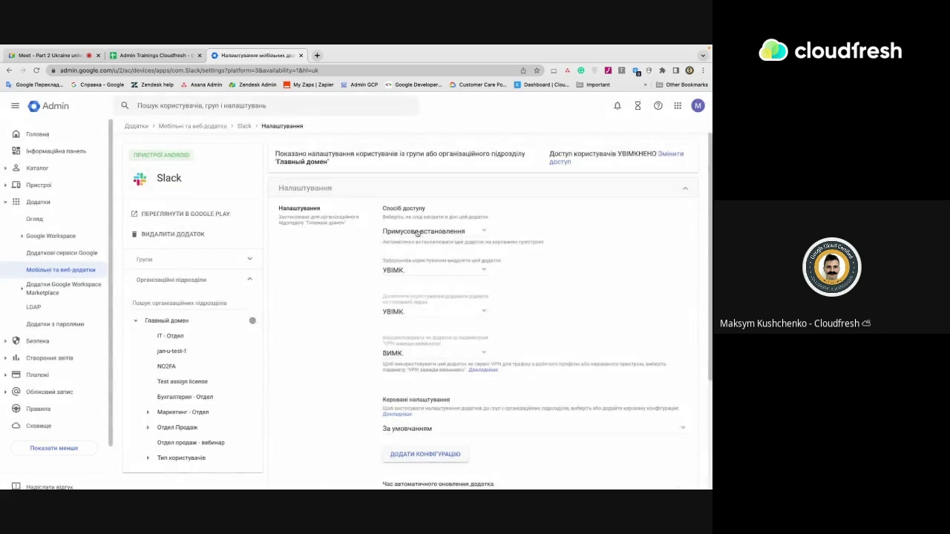
Step: Set Slack's access method to Force install and keep uninstall prevention on
left_click(417, 232)
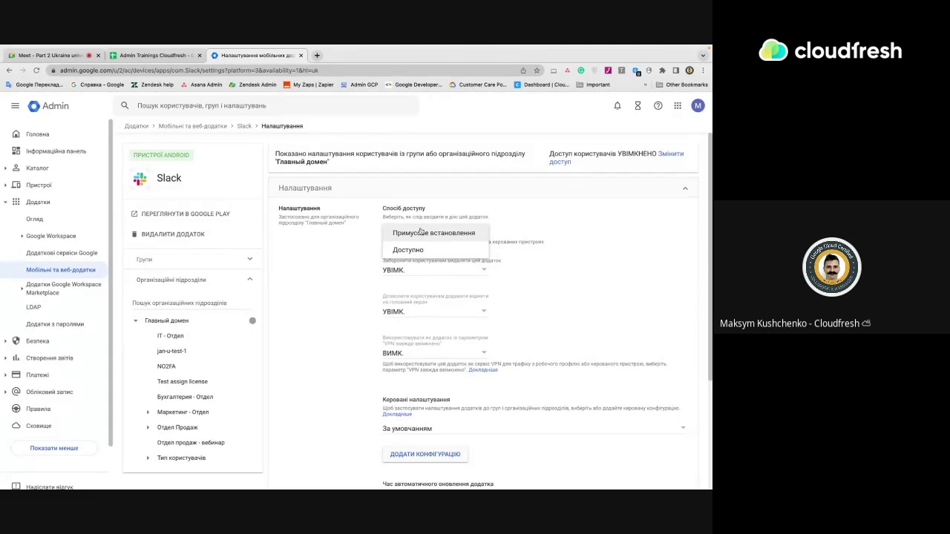
left_click(420, 232)
scroll(421, 252, "down", 1)
left_click(421, 254)
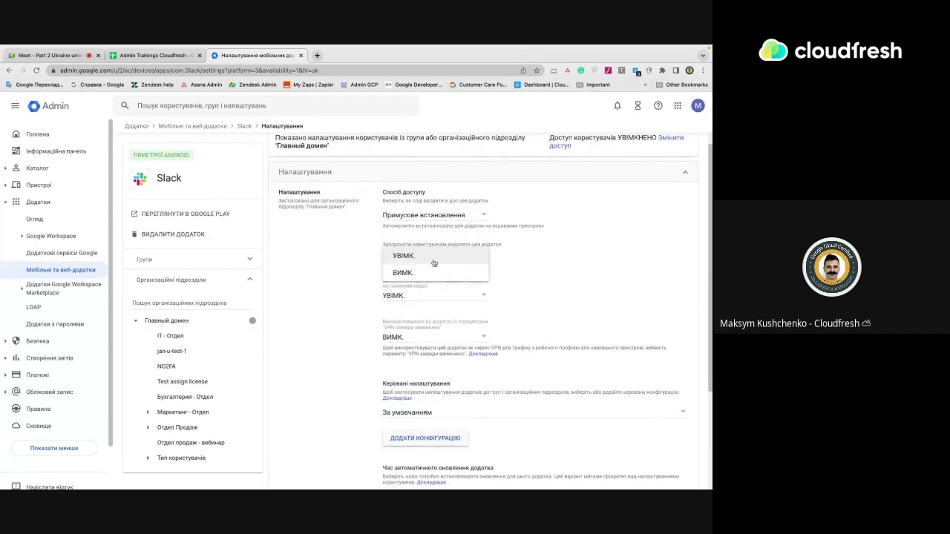
left_click(360, 250)
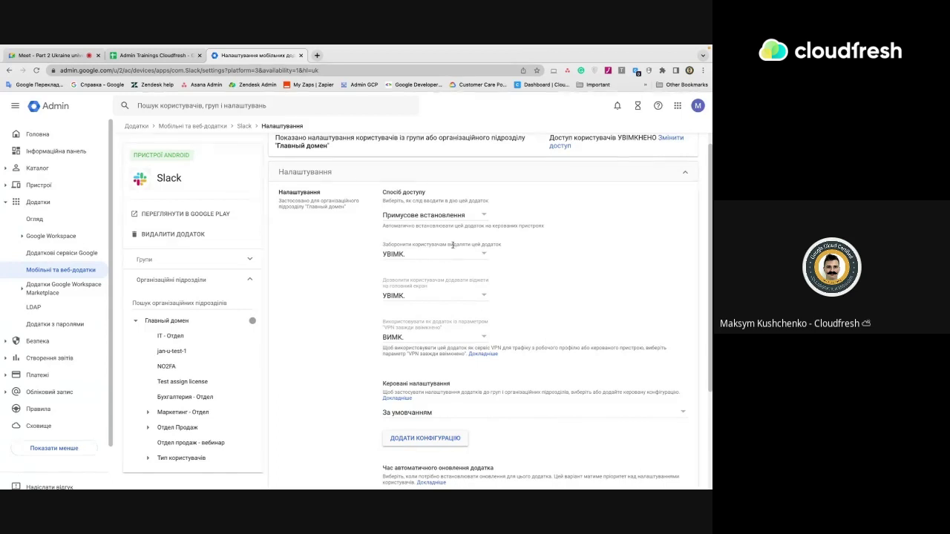
scroll(445, 254, "up", 1)
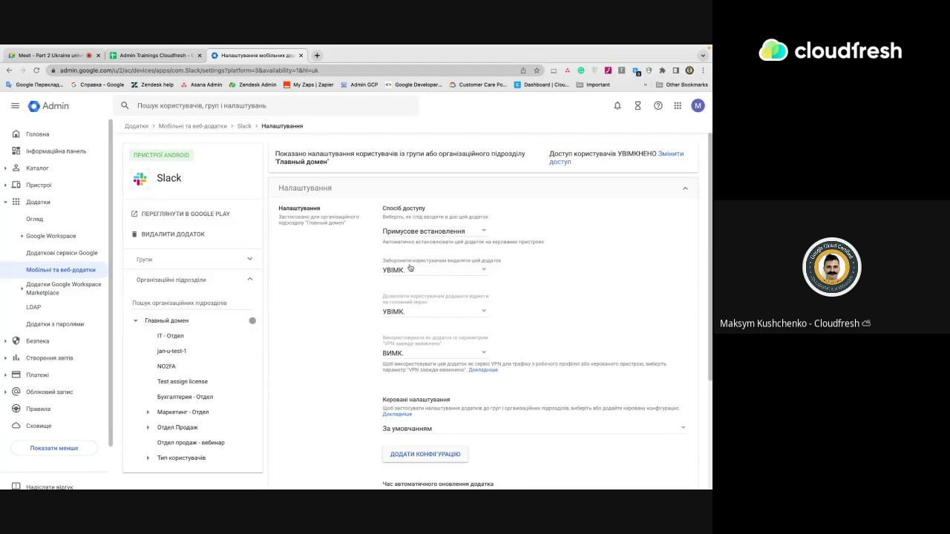
Step: Keep home-screen widgets allowed for Slack and review the always-on VPN setting
scroll(410, 268, "down", 1)
scroll(410, 270, "down", 5)
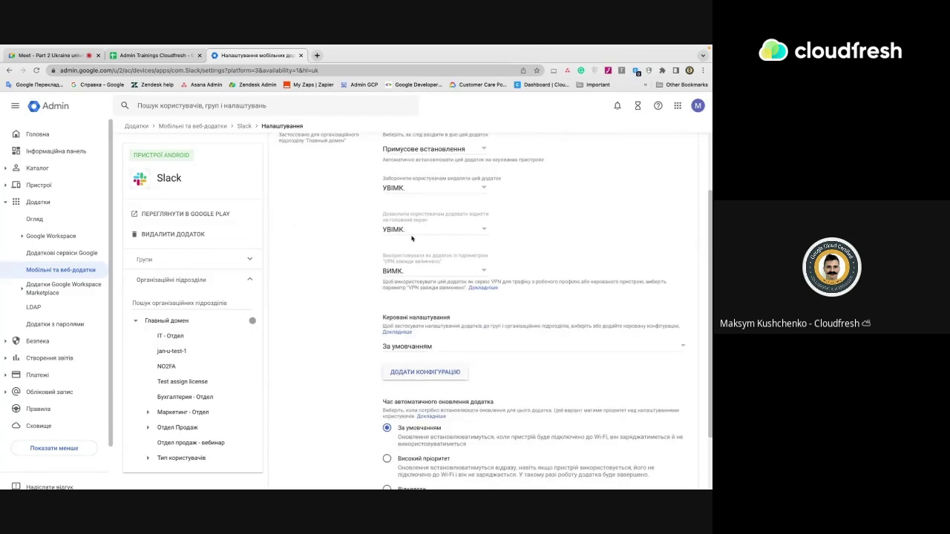
left_click(410, 231)
left_click(457, 228)
scroll(455, 225, "down", 2)
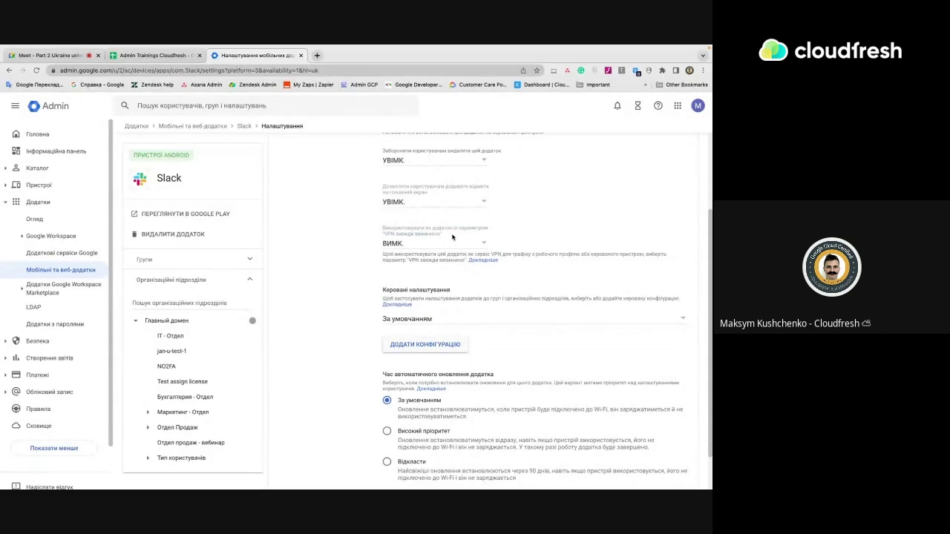
left_click_drag(458, 236, 380, 227)
left_click(380, 227)
Step: Start adding a new managed configuration for Slack
scroll(456, 217, "down", 1)
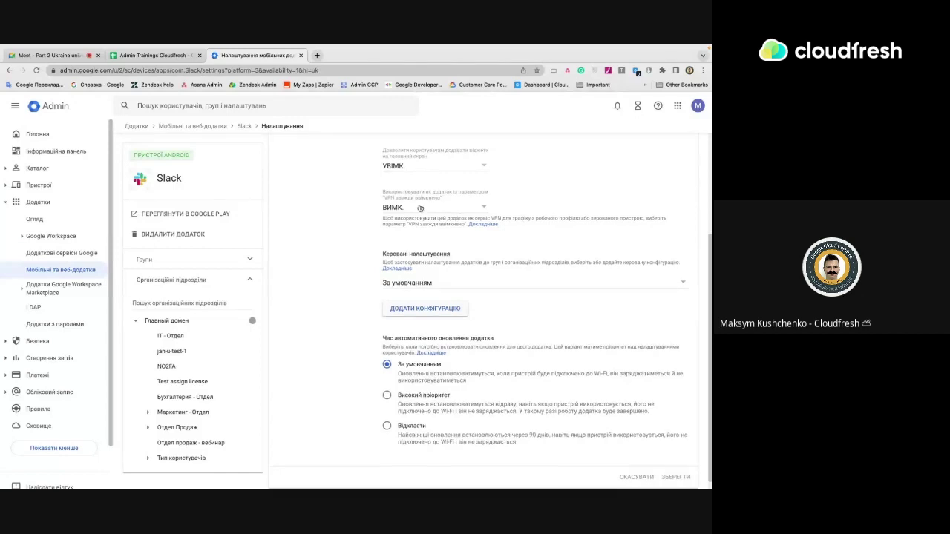
scroll(456, 218, "down", 1)
left_click(424, 274)
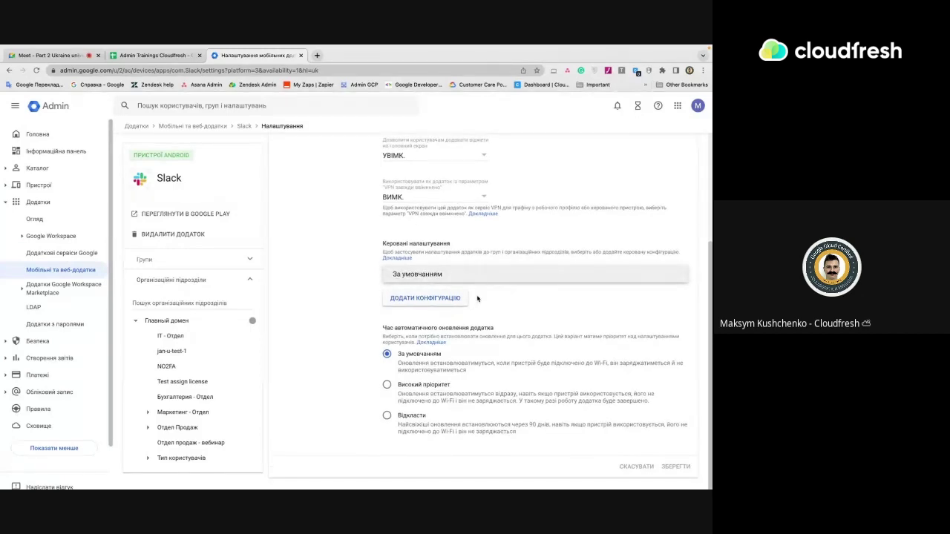
left_click(463, 299)
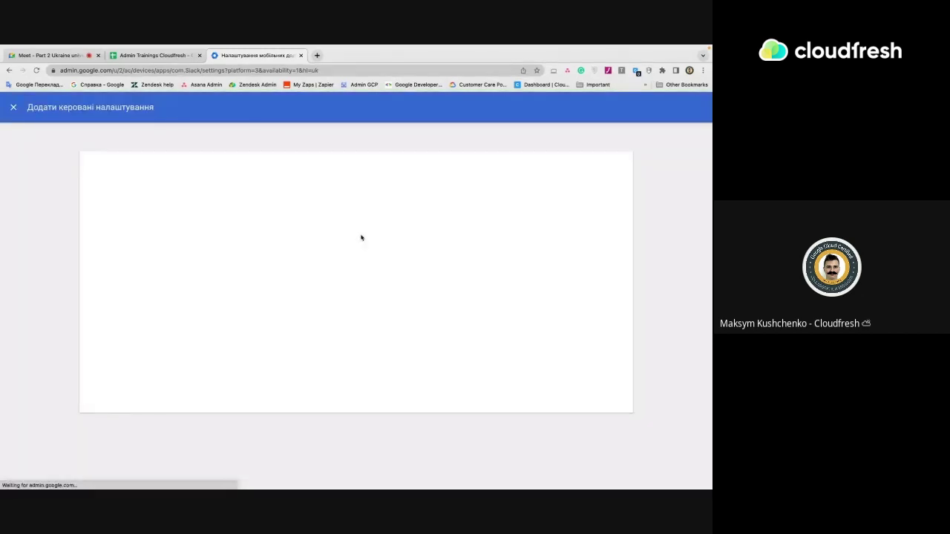
Step: Review the Slack Grid Approved Device and GovSlack login restriction sections of the configuration form
scroll(360, 237, "down", 2)
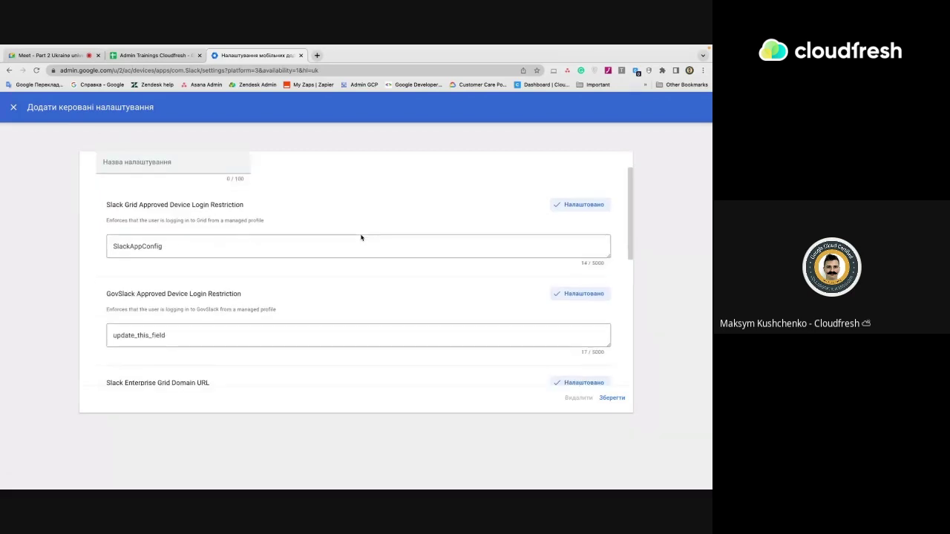
scroll(386, 241, "up", 1)
scroll(393, 242, "up", 1)
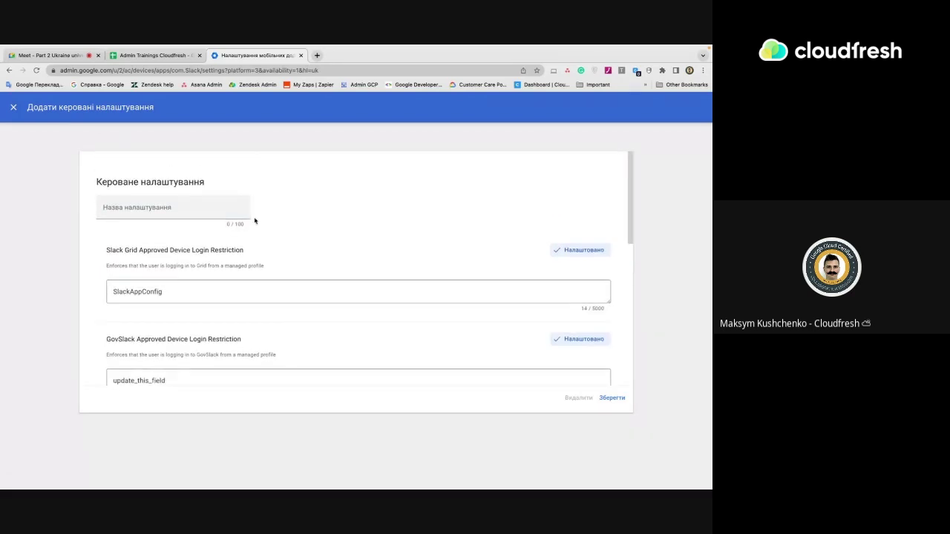
left_click_drag(106, 249, 254, 250)
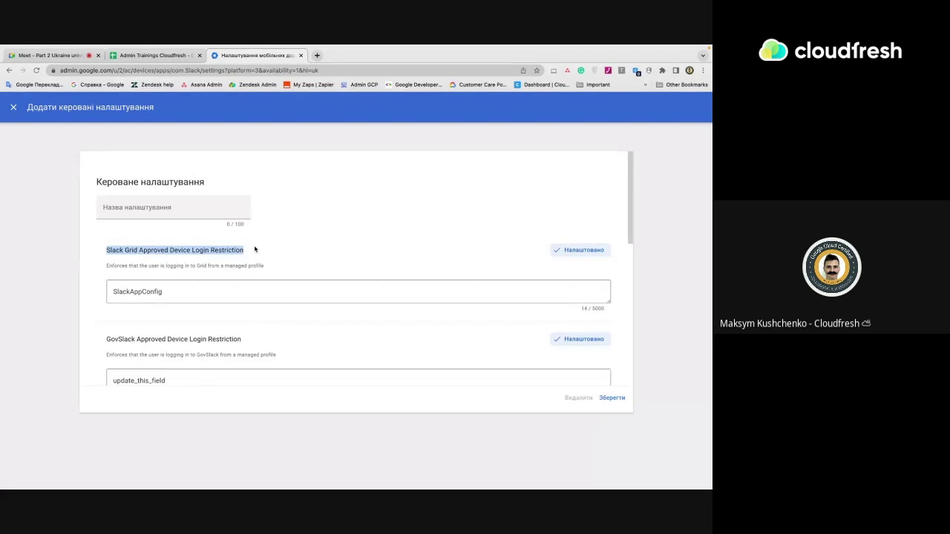
left_click(254, 249)
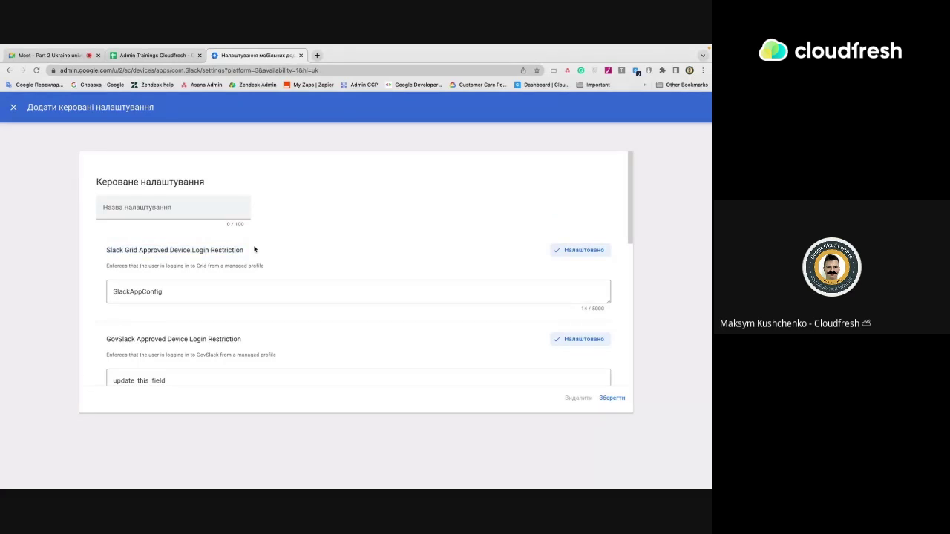
scroll(254, 249, "down", 2)
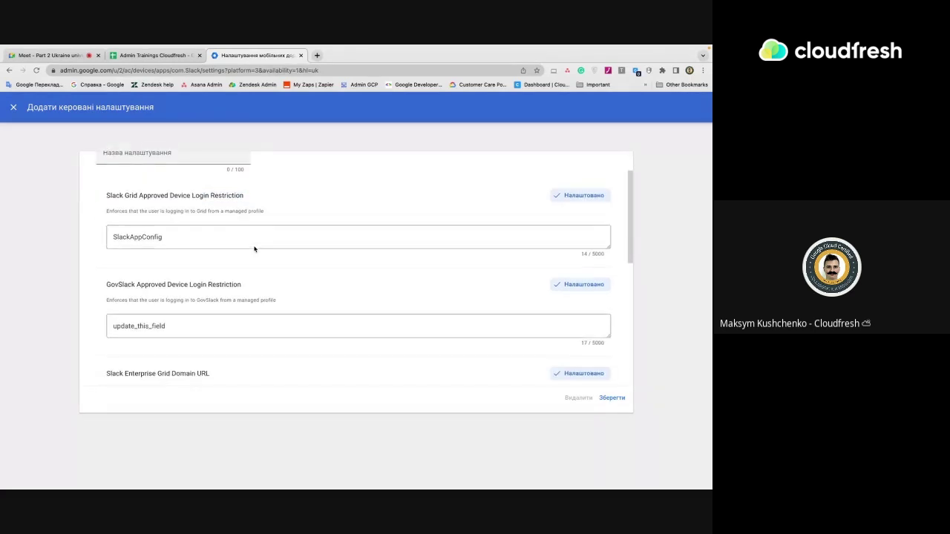
left_click_drag(107, 280, 273, 284)
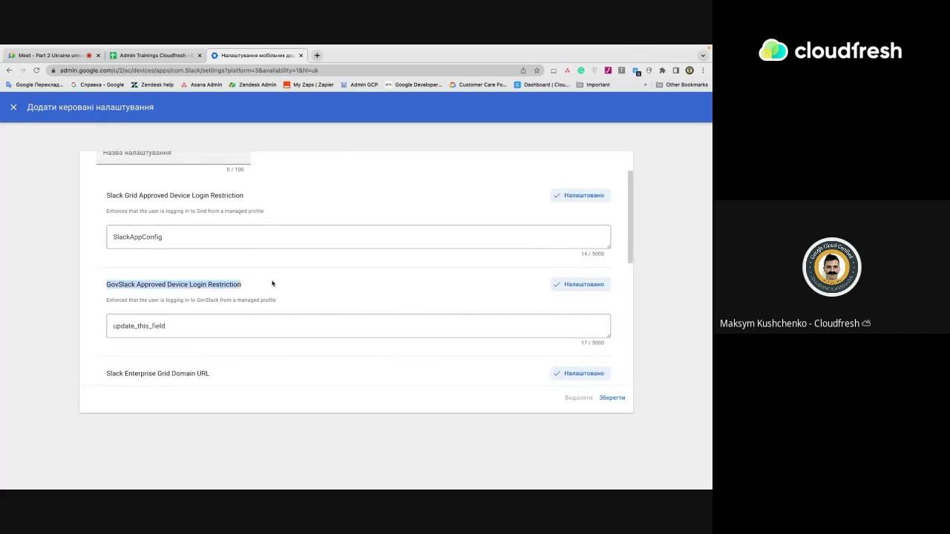
left_click(272, 283)
Step: Scroll further through the form past the Slack Enterprise Grid Domain URL field
scroll(272, 284, "down", 1)
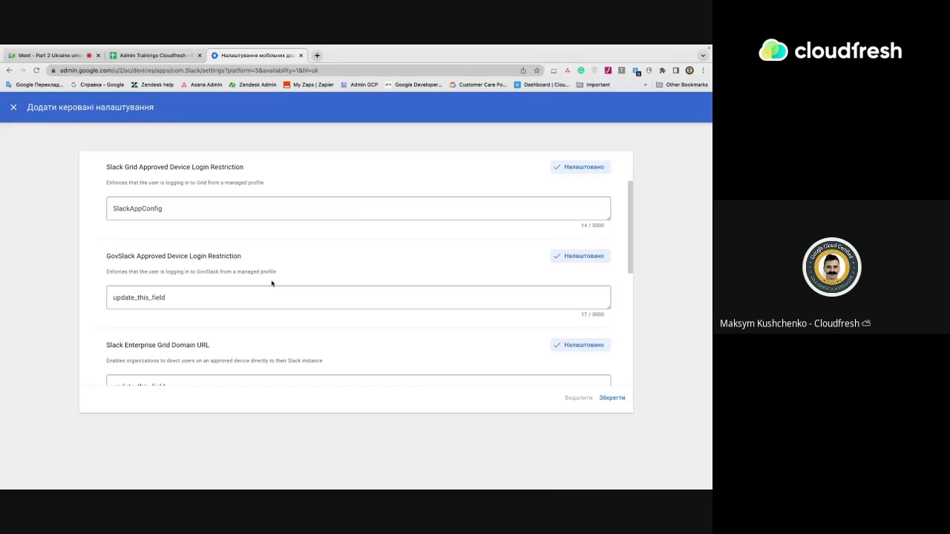
scroll(272, 284, "down", 2)
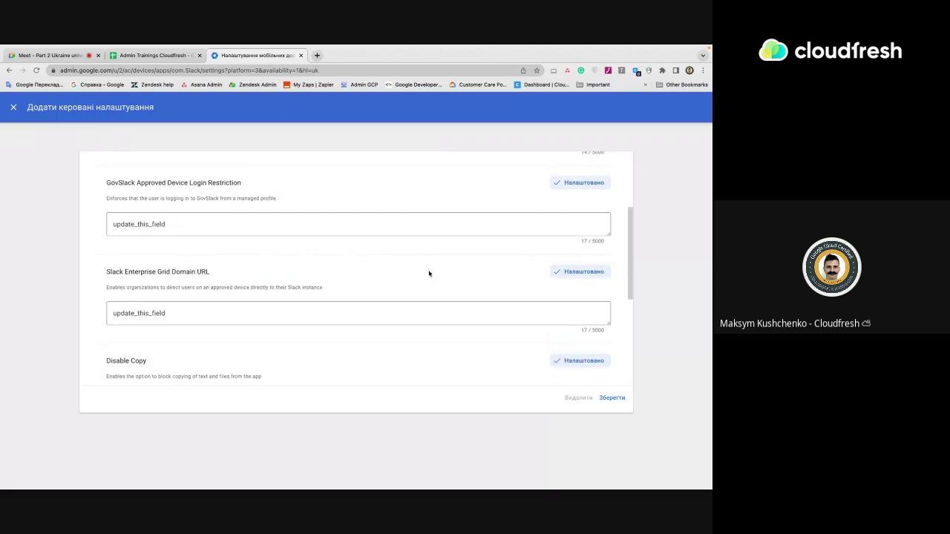
scroll(331, 277, "down", 1)
left_click(177, 274)
scroll(280, 256, "down", 2)
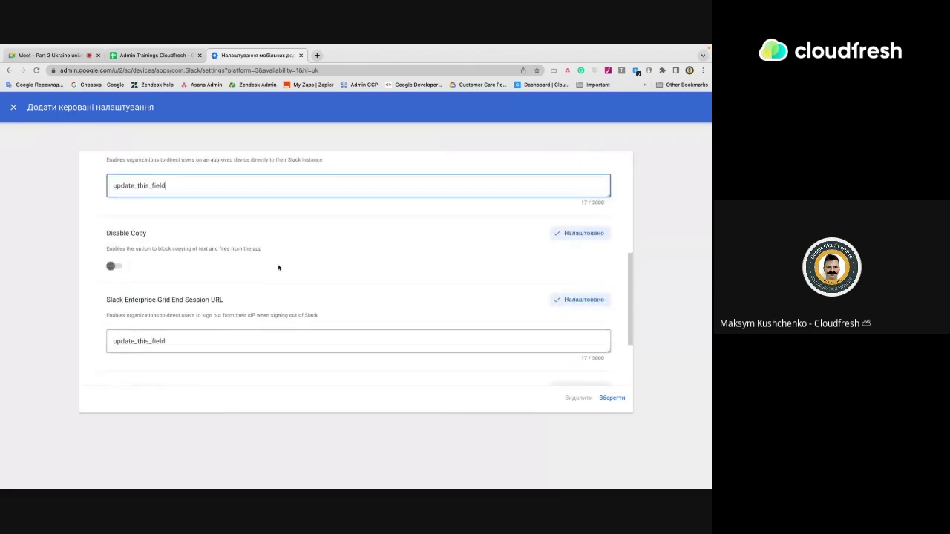
scroll(319, 317, "down", 4)
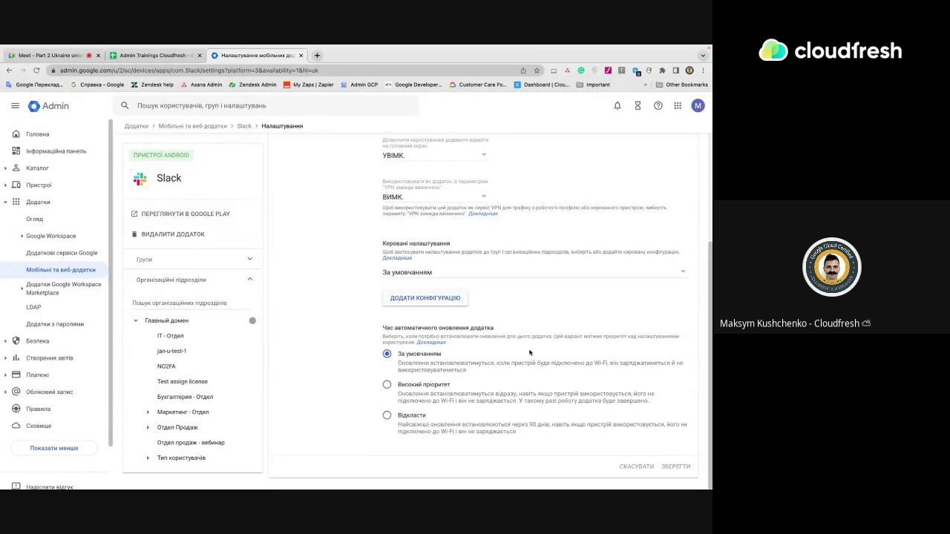
Step: Review the automatic app update time options, then go back to Slack's app details page
left_click_drag(382, 332, 495, 332)
left_click(496, 332)
left_click(465, 384, "shift")
left_click(465, 384)
scroll(439, 414, "up", 10)
key("alt+Left")
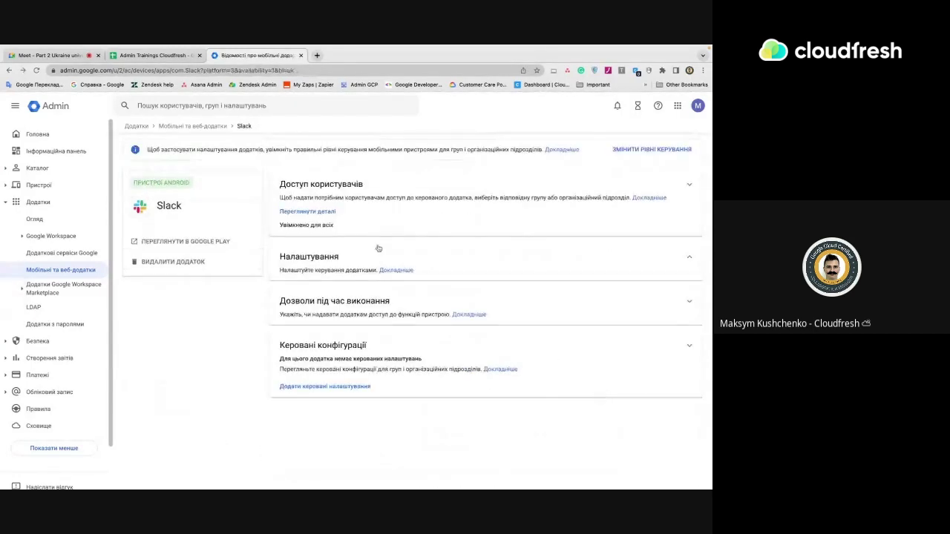
Step: Inspect Slack's runtime permissions, leave Камера unchanged, and start adding a managed configuration
left_click(327, 303)
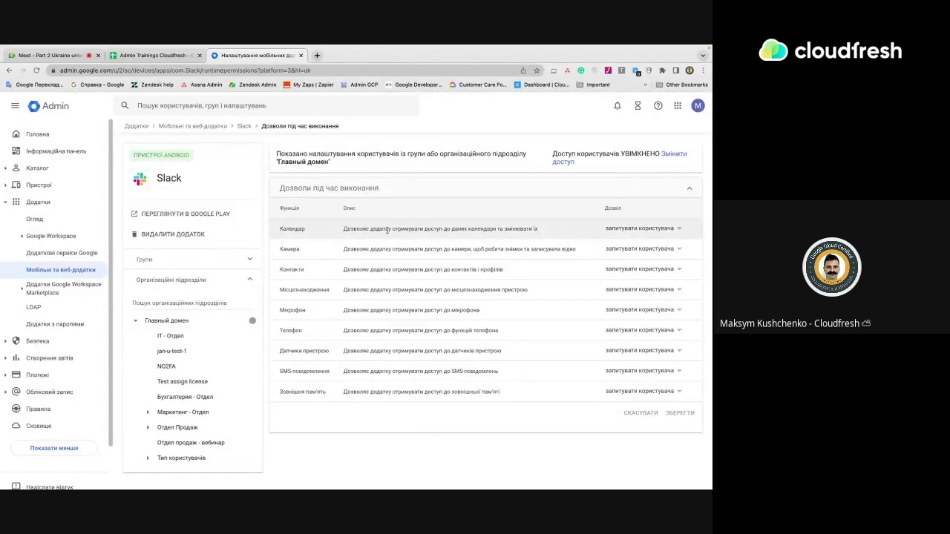
left_click_drag(343, 248, 581, 257)
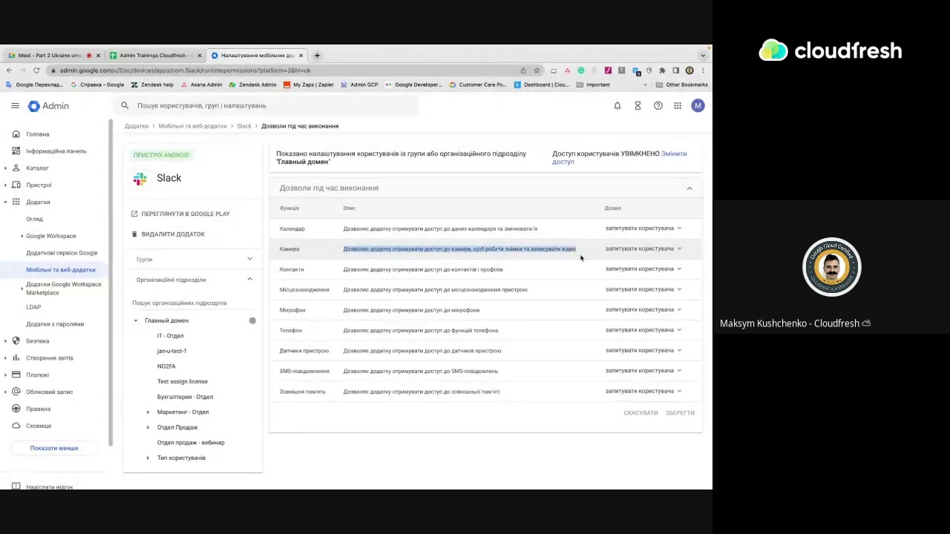
left_click(626, 250)
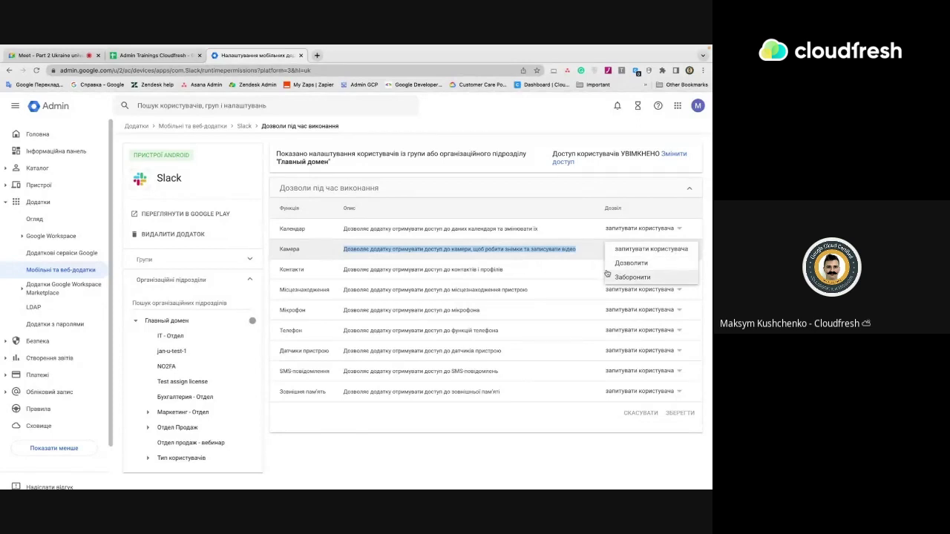
left_click(512, 415)
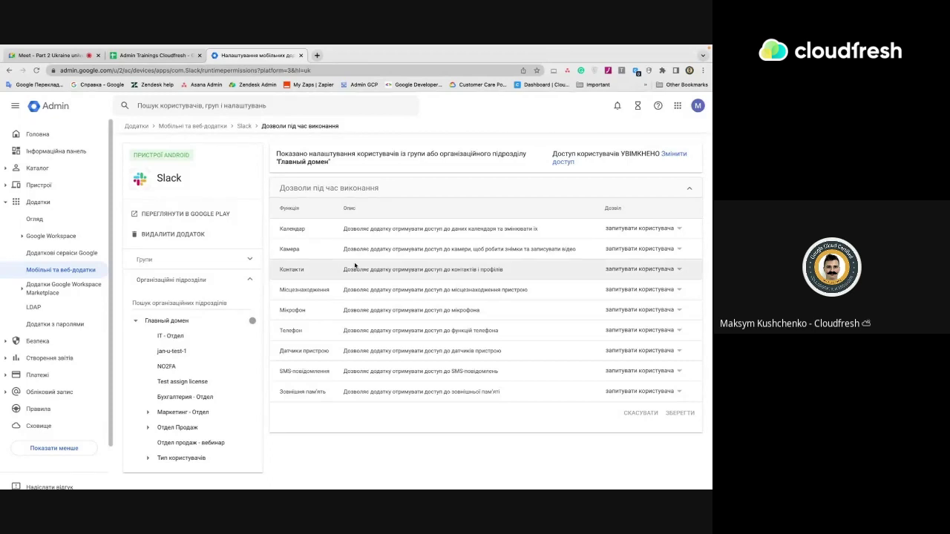
scroll(496, 482, "left", 5)
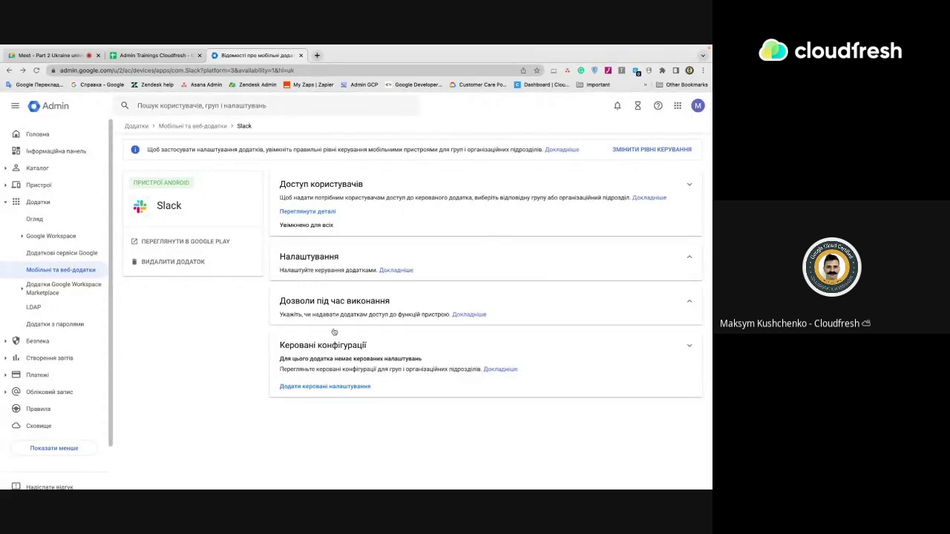
left_click(325, 386)
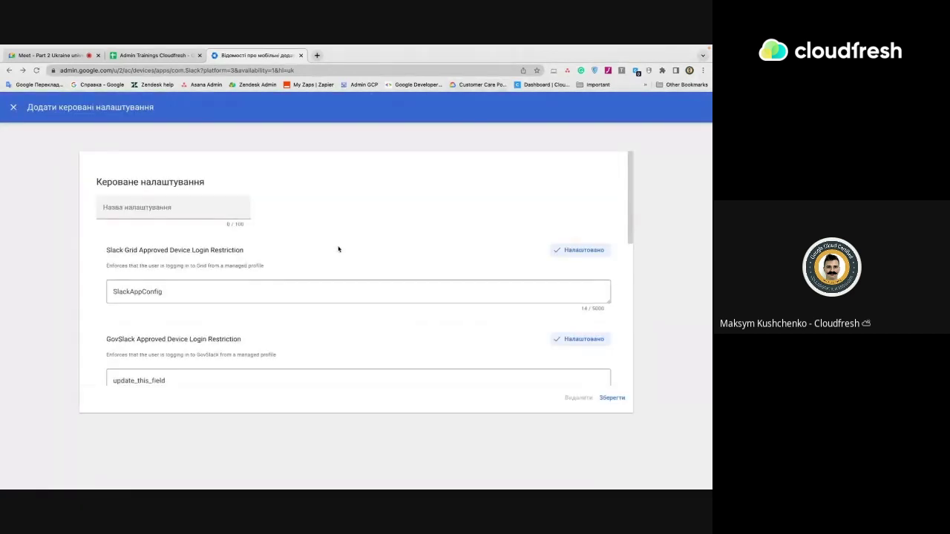
Step: Close the managed settings form and go back through Доступ користувачів and Slack details to Мобільні та веб-додатки
scroll(337, 248, "down", 3)
scroll(338, 249, "up", 3)
left_click(13, 108)
scroll(443, 291, "left", 5)
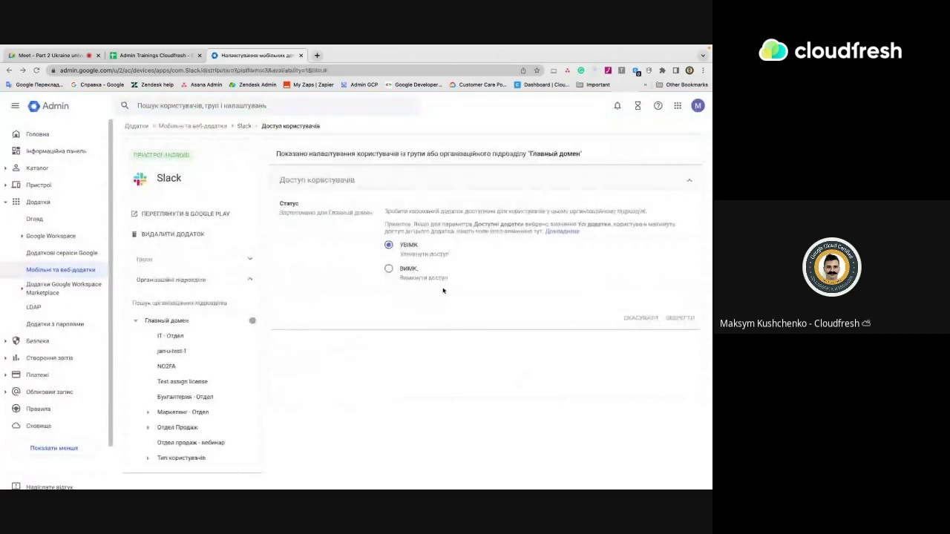
scroll(443, 291, "left", 5)
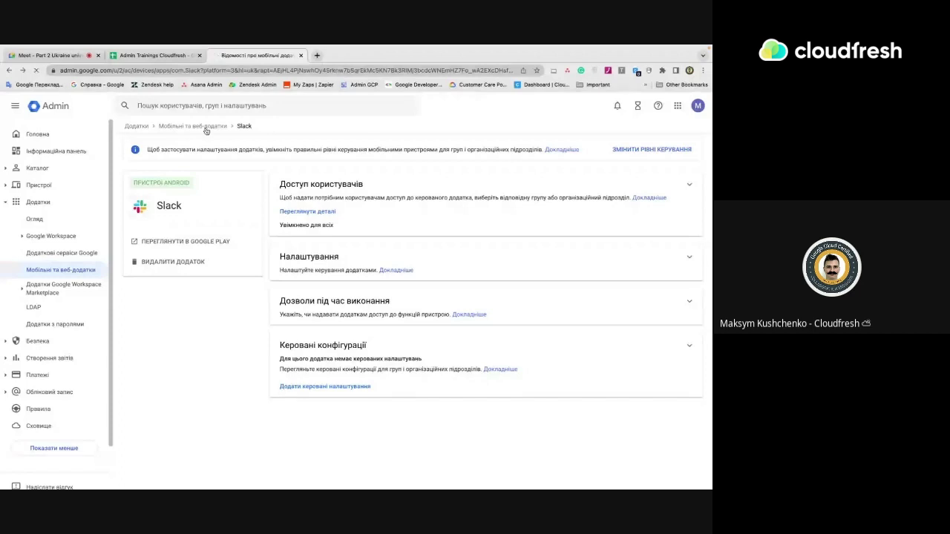
scroll(307, 226, "left", 5)
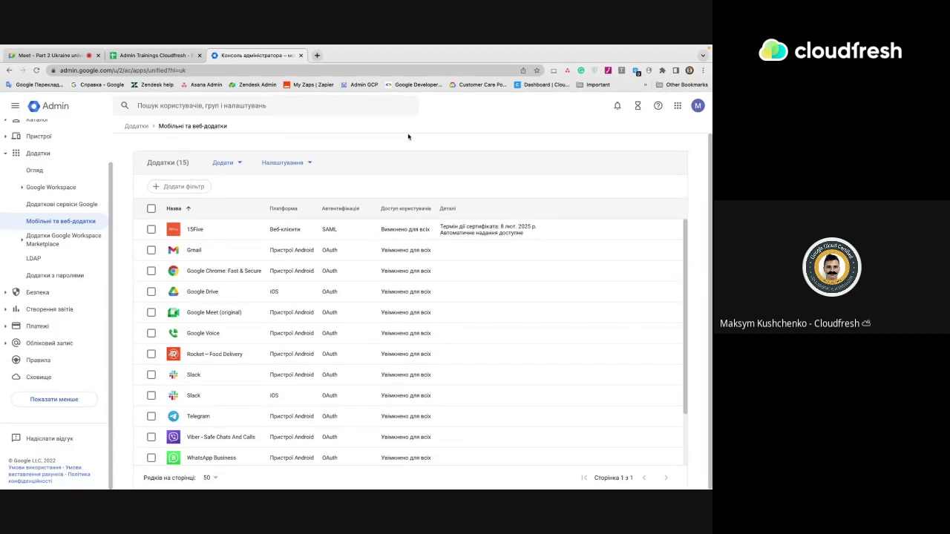
Step: Sort the apps list Z to A by name and open the Android app collections page
left_click(222, 208)
left_click(269, 165)
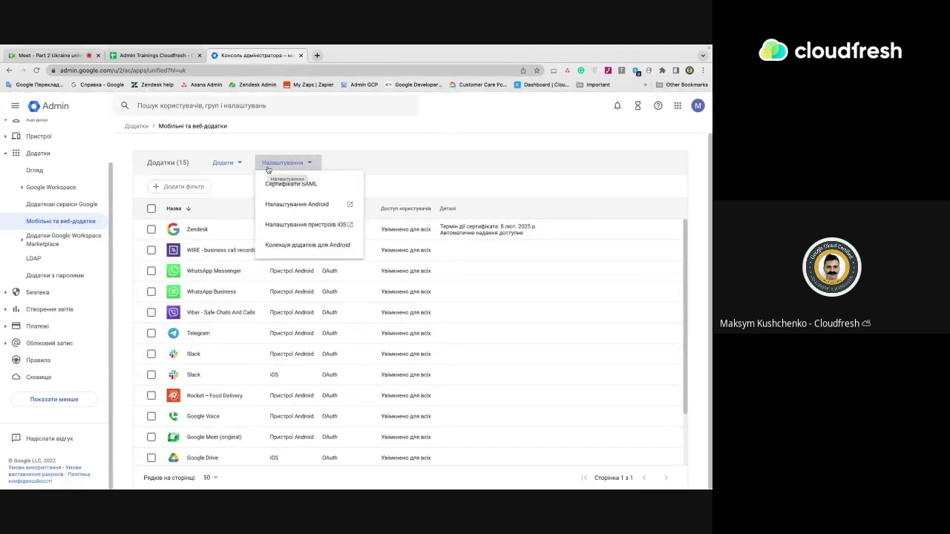
left_click(317, 255)
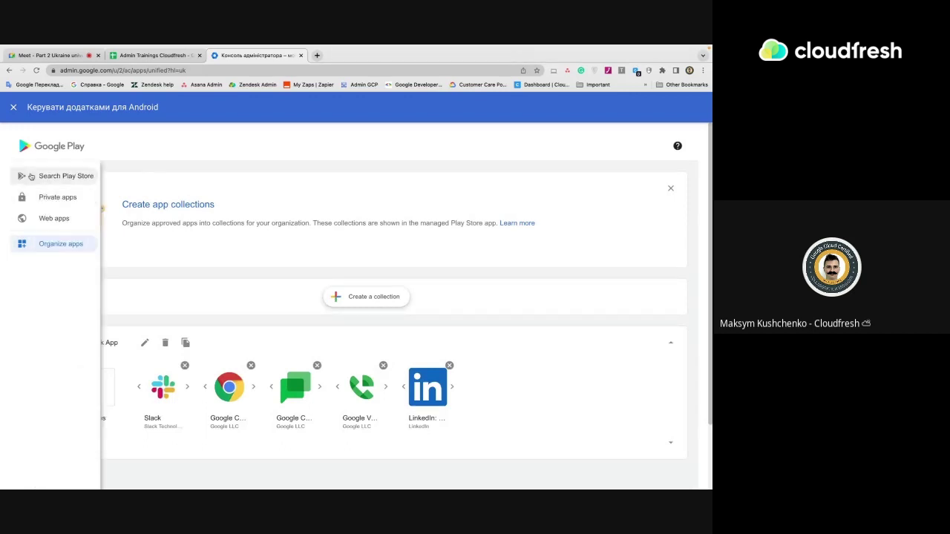
scroll(356, 285, "down", 1)
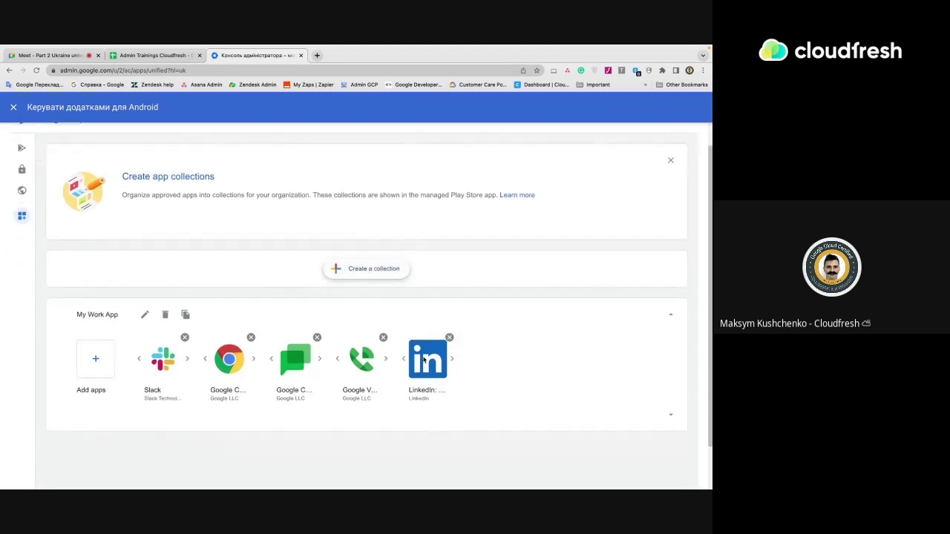
scroll(348, 326, "up", 1)
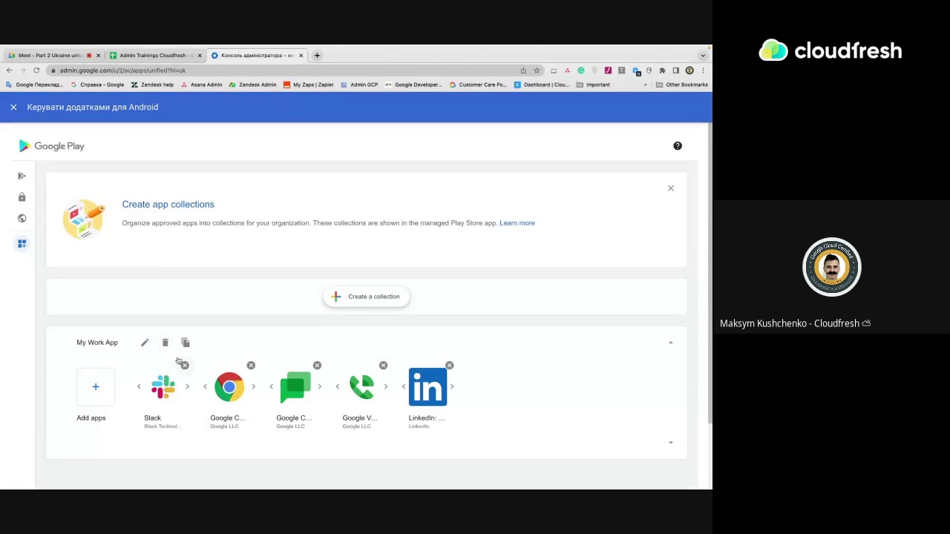
Step: Search for Telegram in My Work App's add-apps chooser, then close both panels without adding anything
mouse_move(22, 178)
left_click(108, 395)
left_click(153, 202)
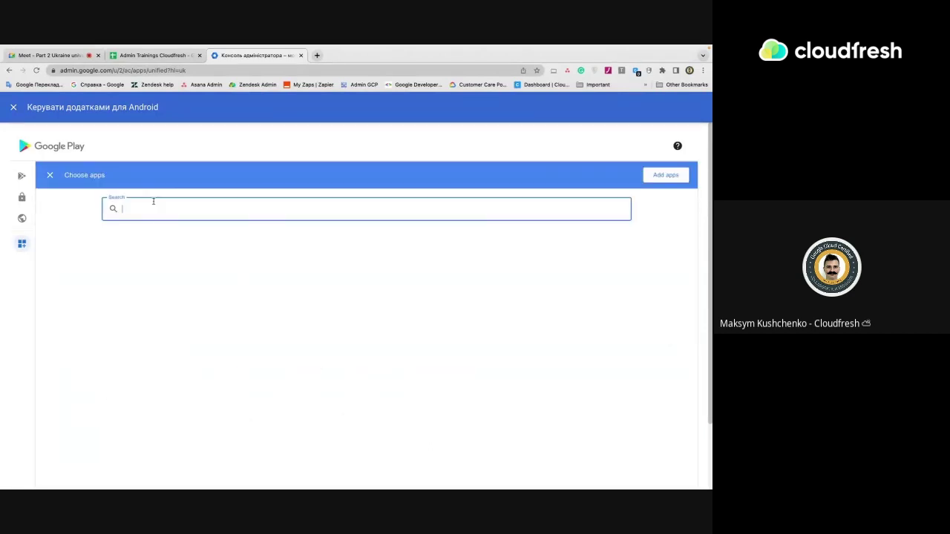
type("Telegram")
left_click(665, 175)
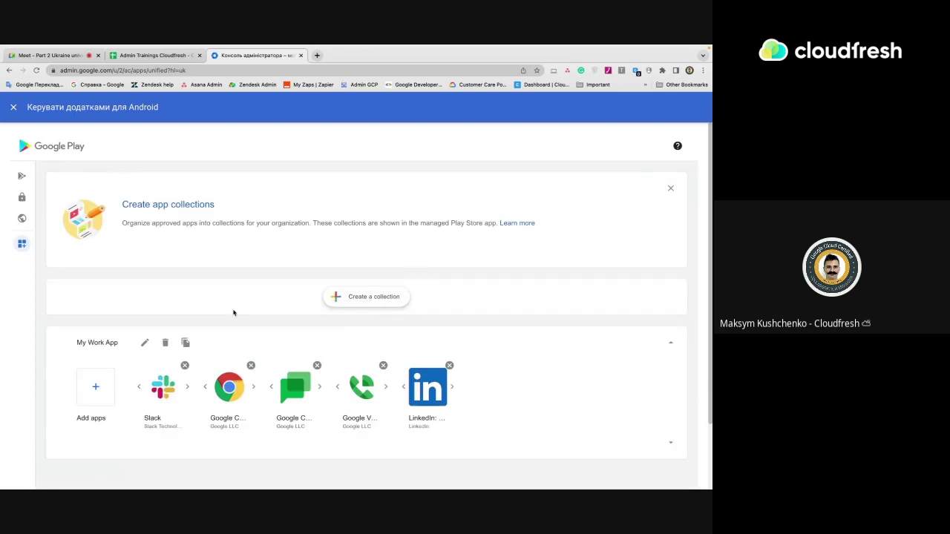
left_click(14, 107)
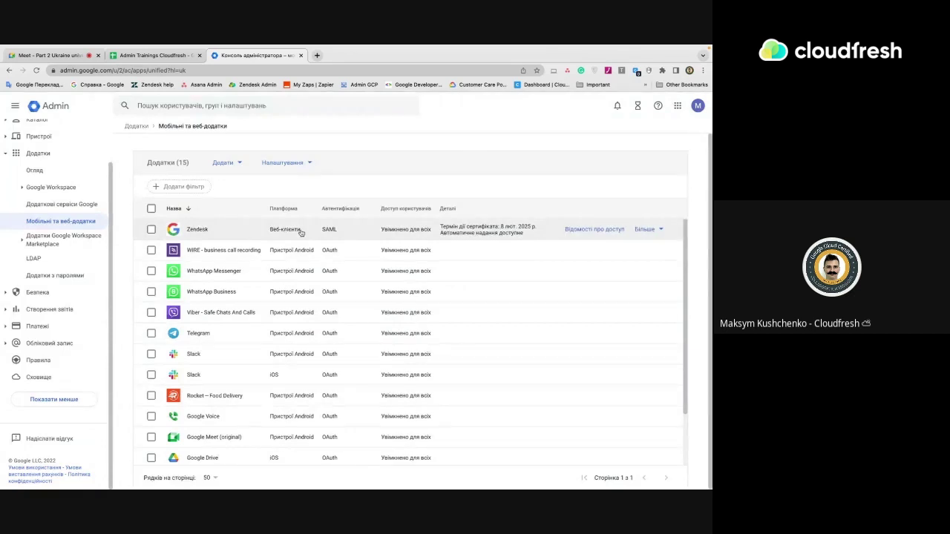
Step: Reopen Мобільні та веб-додатки from the Apps overview, then show the signed-in Google accounts list
left_click(148, 127)
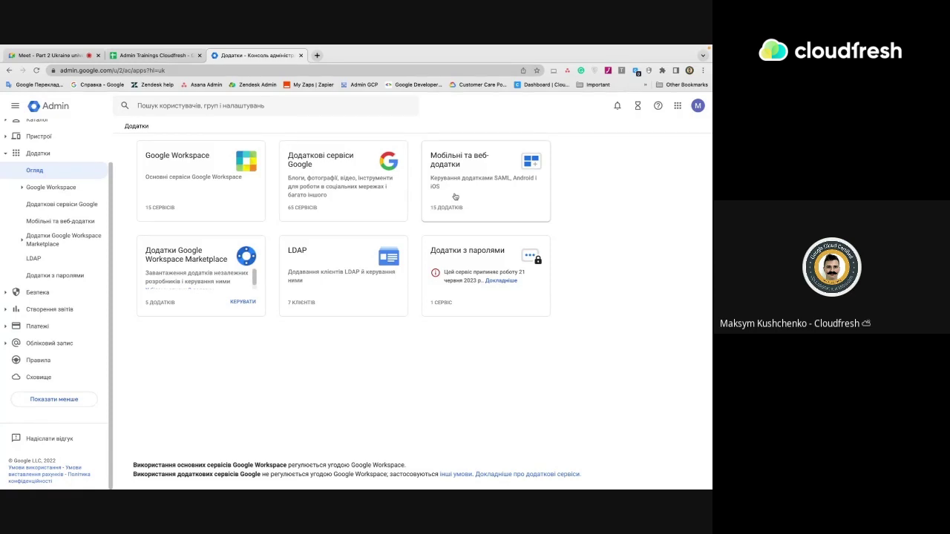
left_click(455, 196)
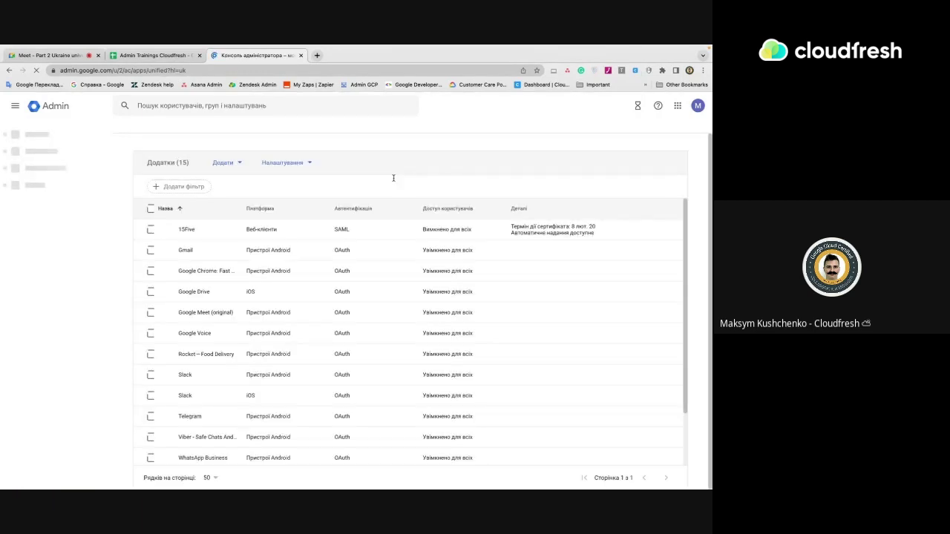
scroll(540, 245, "down", 3)
scroll(540, 245, "up", 2)
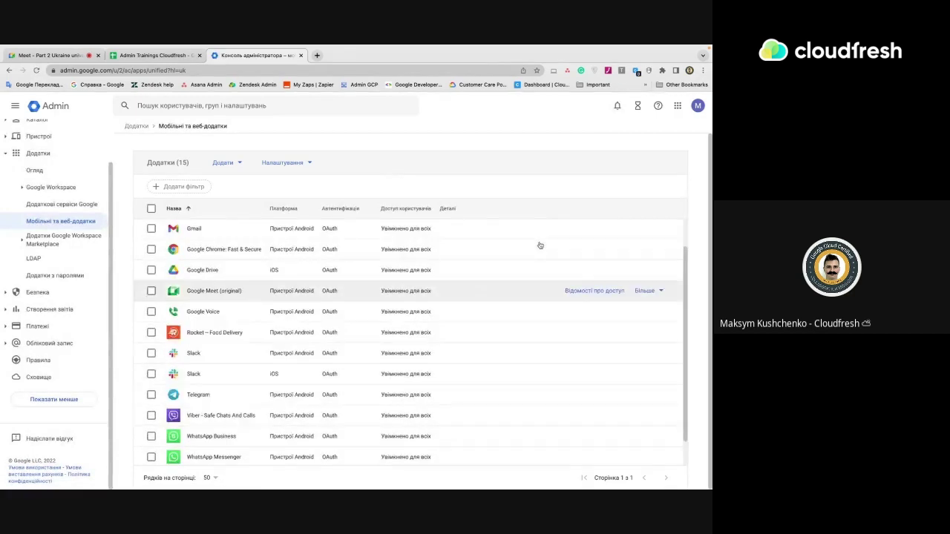
scroll(539, 245, "up", 1)
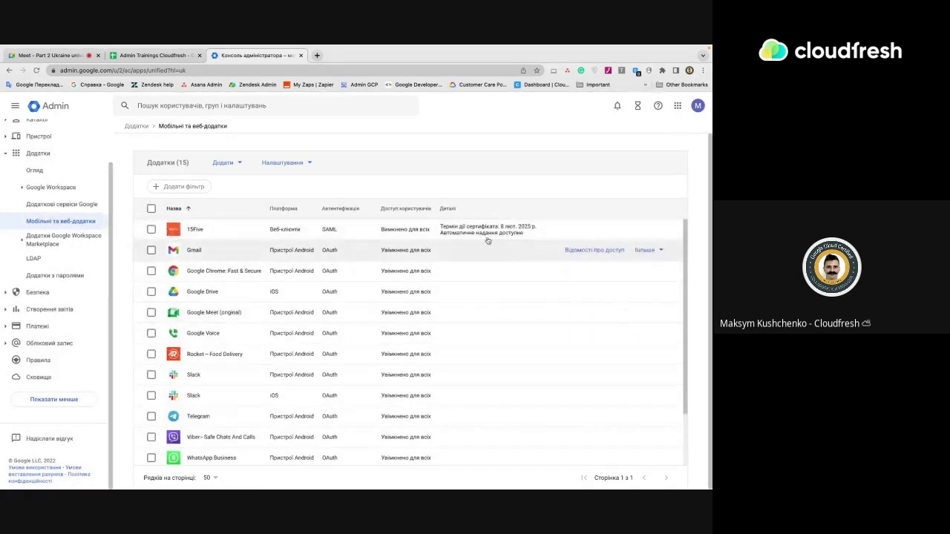
scroll(482, 239, "down", 3)
scroll(479, 238, "up", 3)
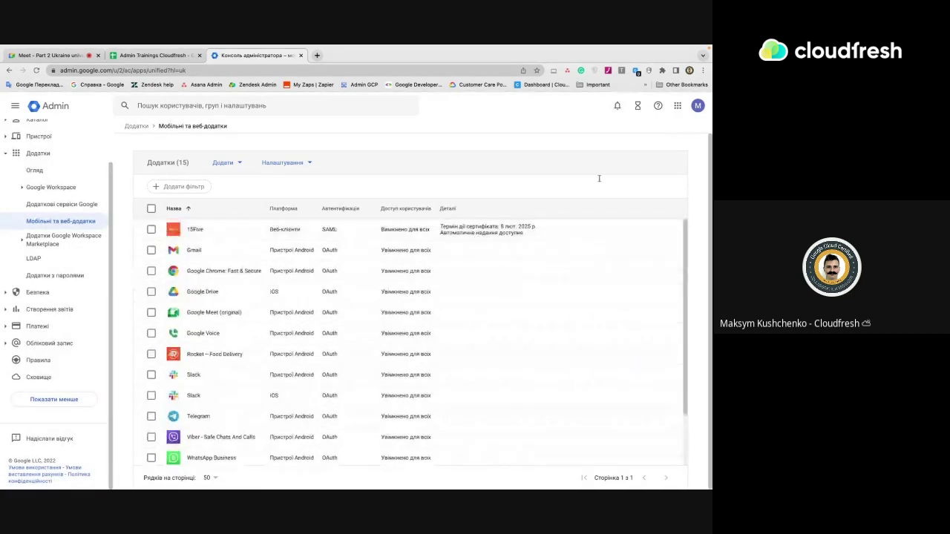
left_click(698, 106)
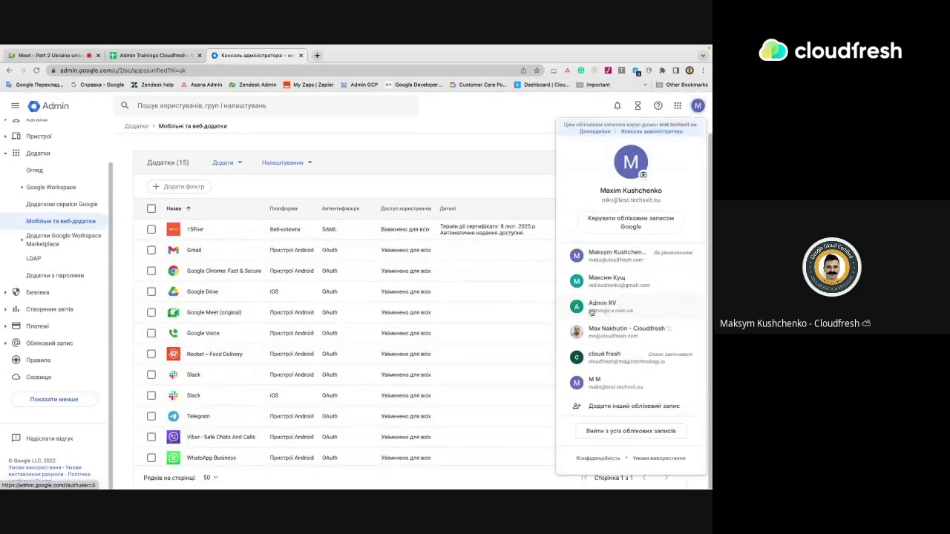
Step: Sign in as the admin with the saved password, skip the payment prompt, and open Web and mobile apps
left_click(602, 263)
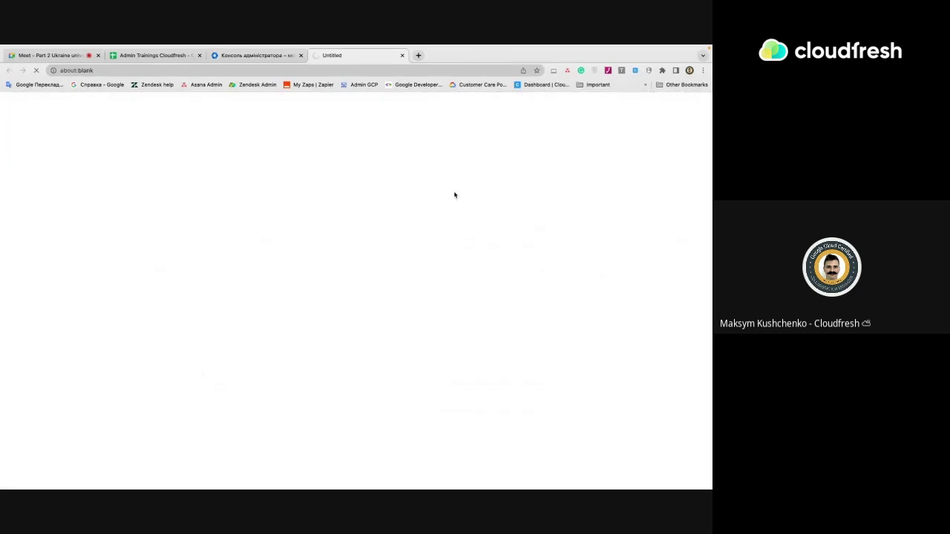
left_click(388, 324)
left_click(452, 442)
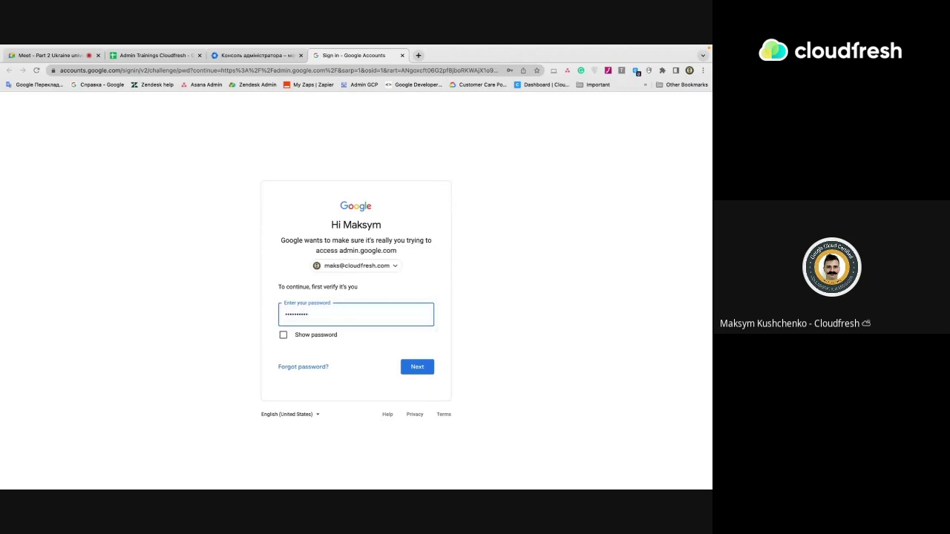
key("Return")
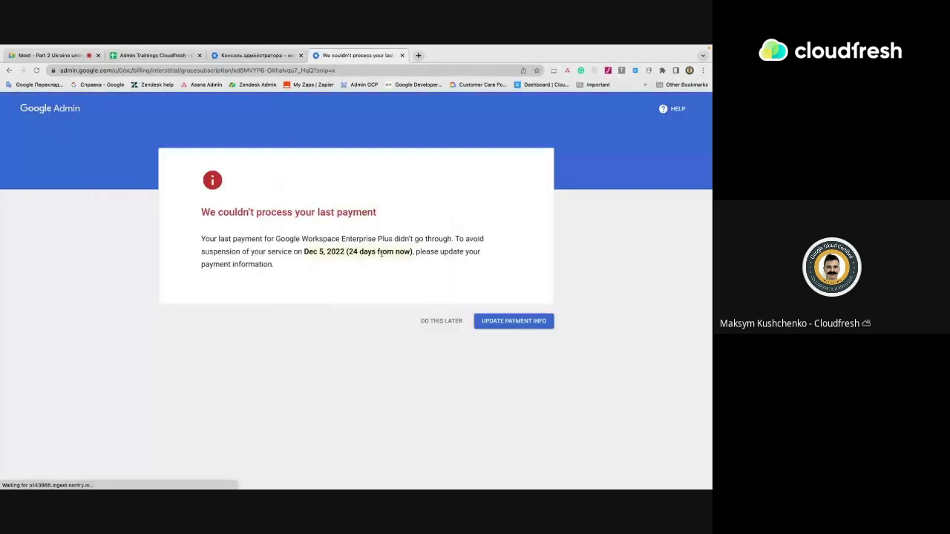
left_click(428, 322)
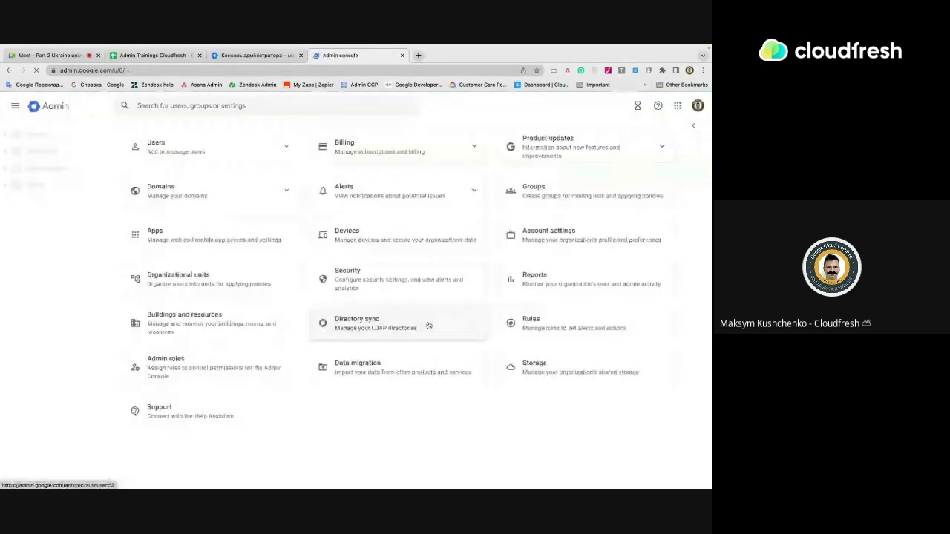
left_click(145, 266)
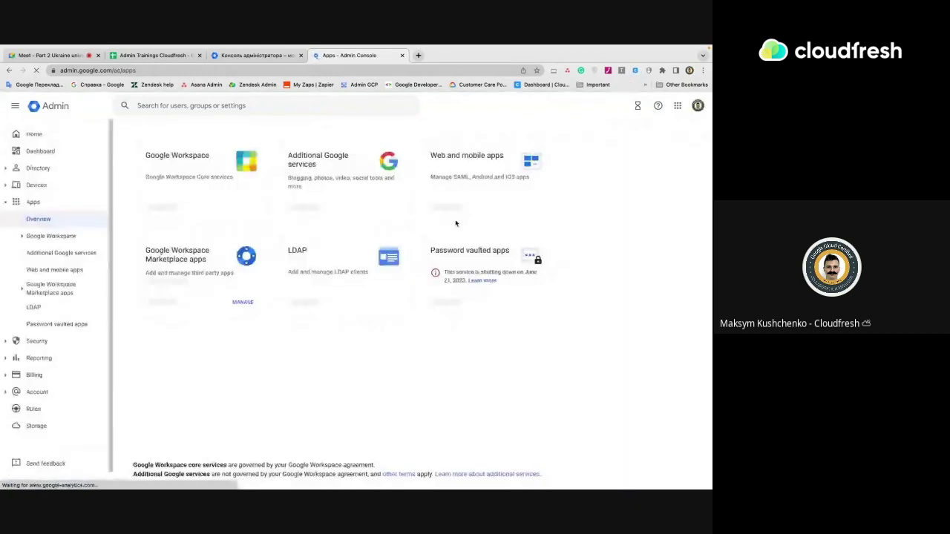
left_click(458, 201)
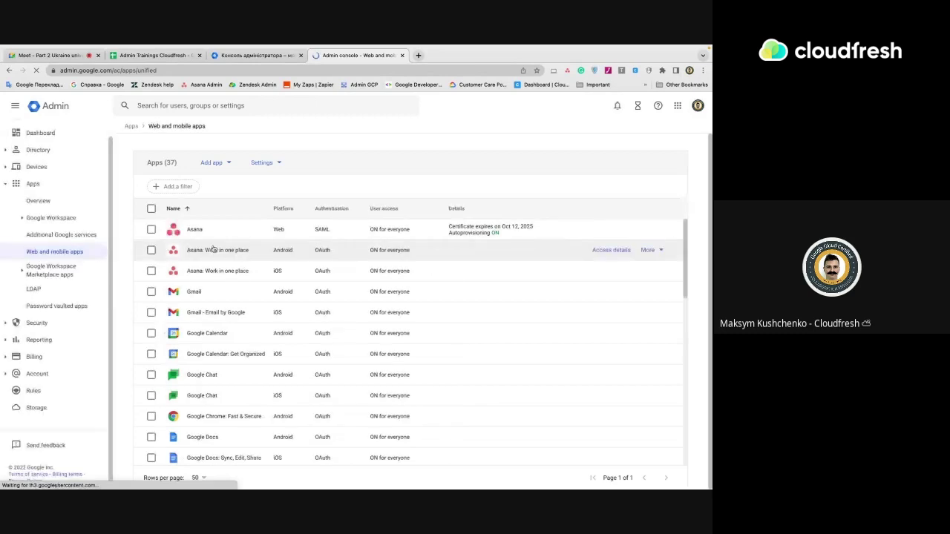
Step: Open Asana's service provider details and select its ACS URL, Entity ID and Start URL values
left_click(193, 230)
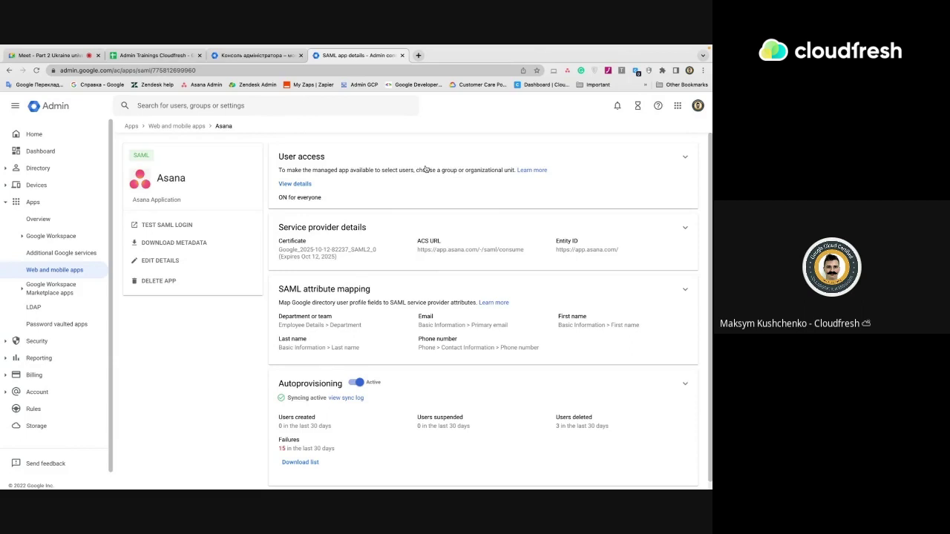
left_click(358, 248)
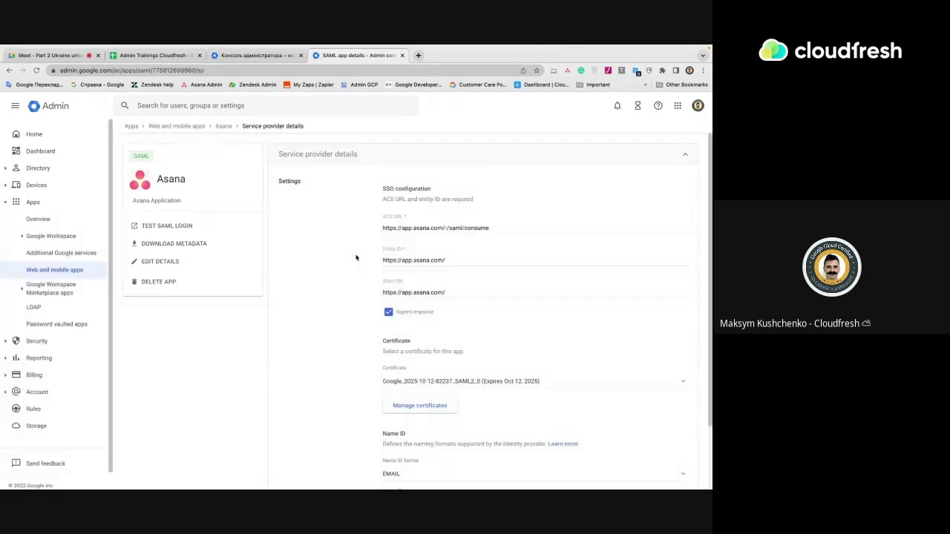
triple_click(457, 227)
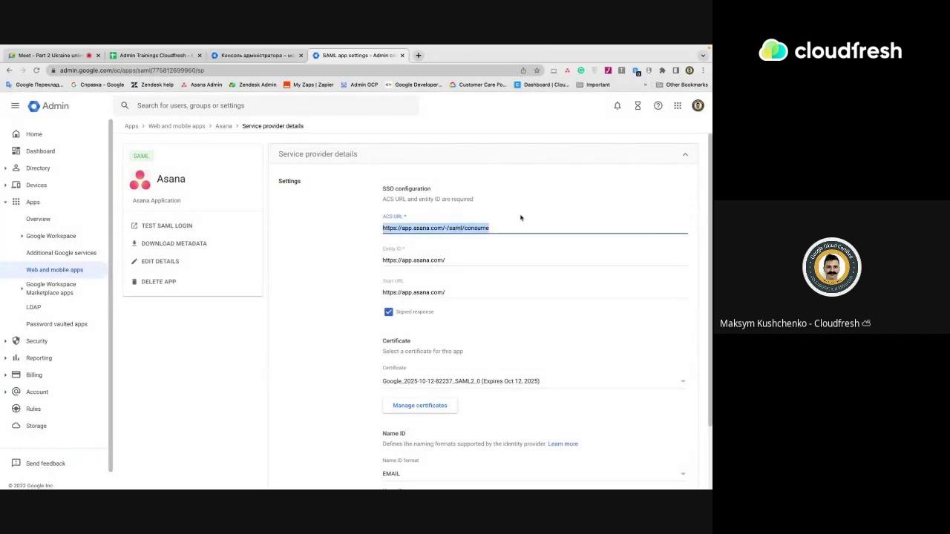
scroll(522, 216, "down", 1)
key("Tab")
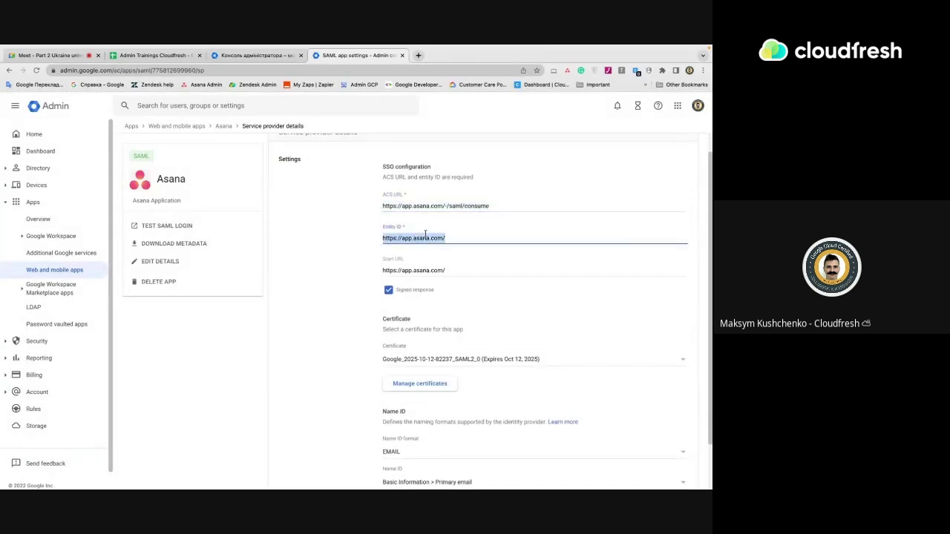
scroll(425, 234, "down", 1)
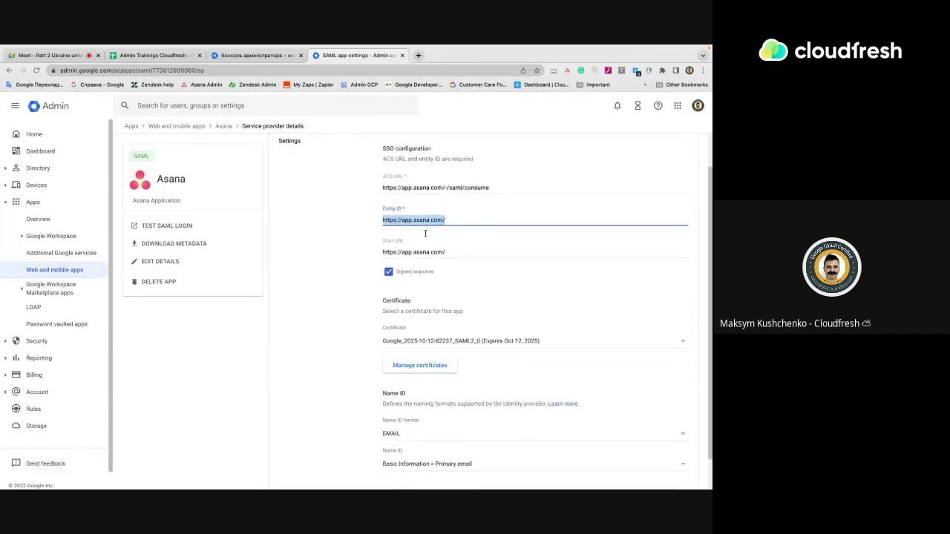
double_click(420, 245)
key("ctrl+a")
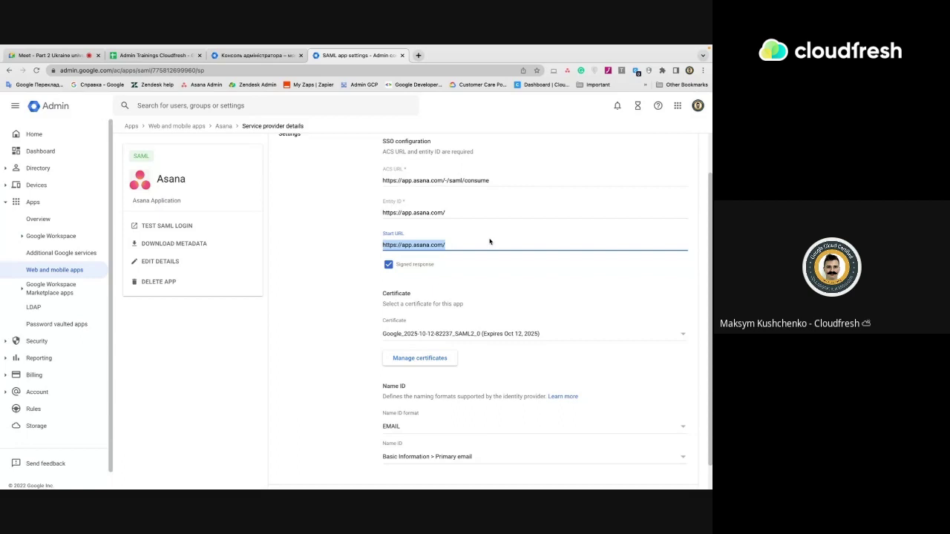
scroll(490, 242, "up", 1)
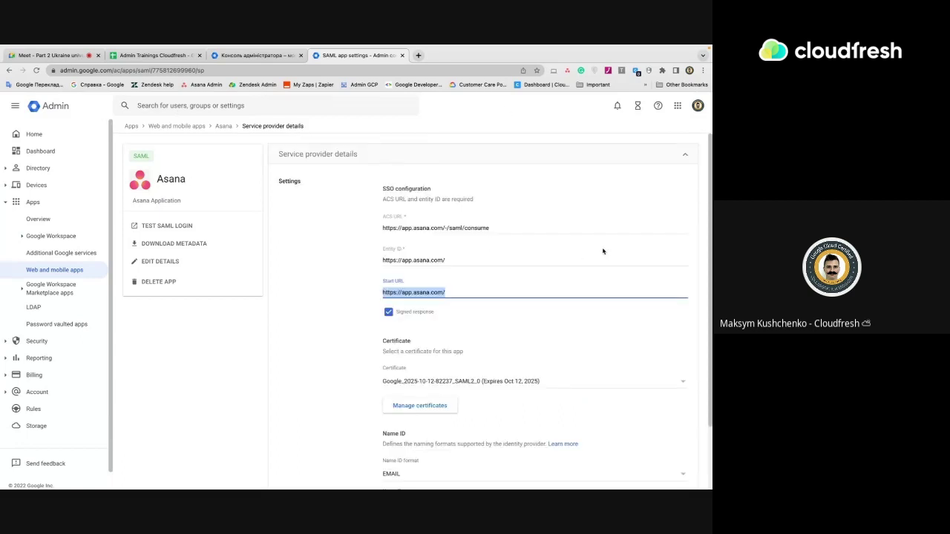
left_click(678, 106)
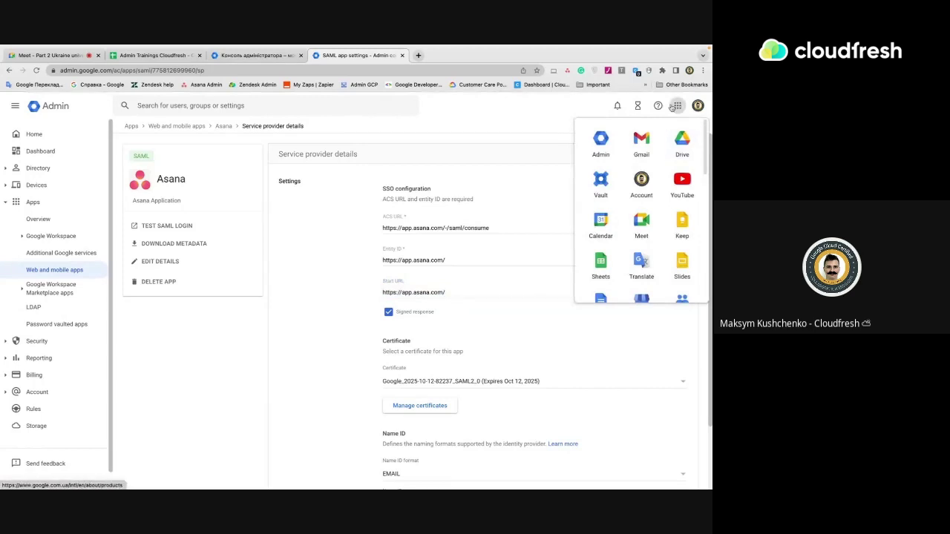
scroll(654, 170, "down", 8)
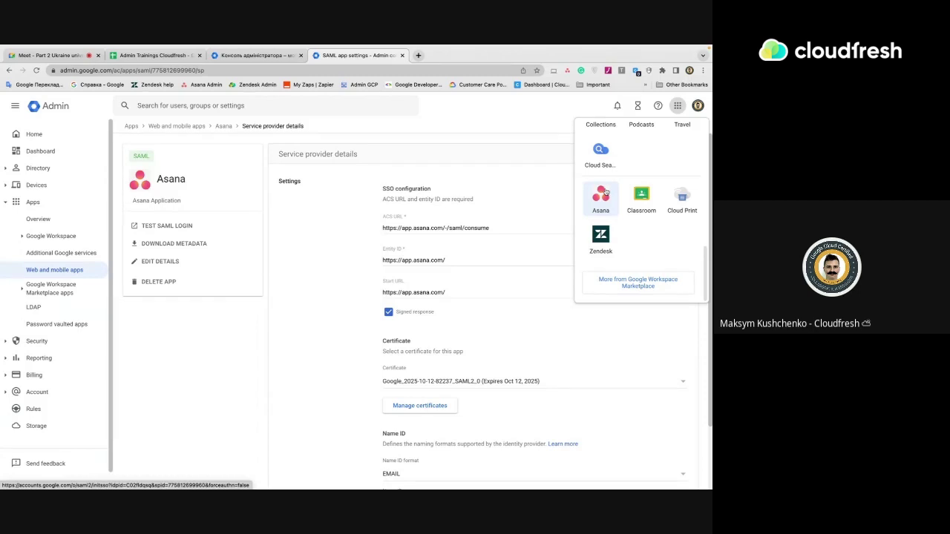
scroll(631, 172, "up", 5)
scroll(631, 175, "down", 5)
left_click(594, 195)
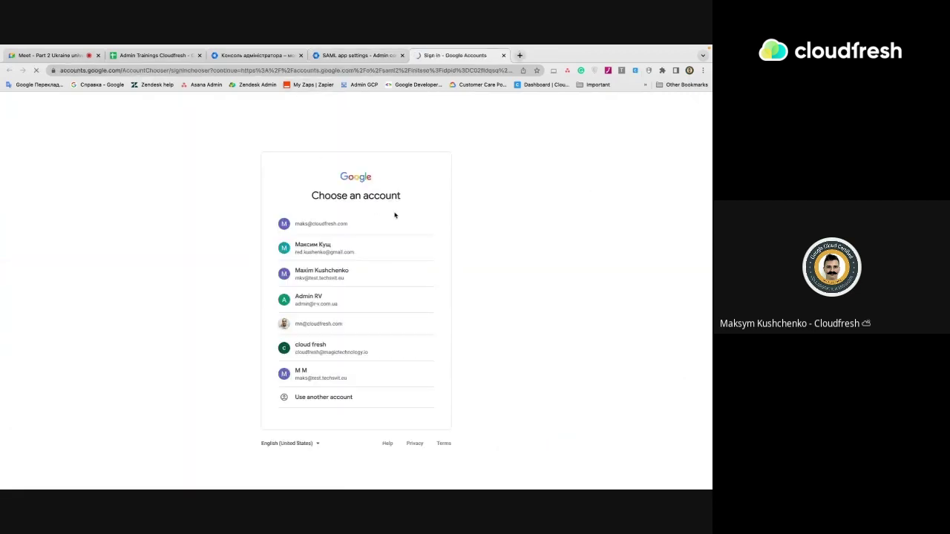
left_click(339, 223)
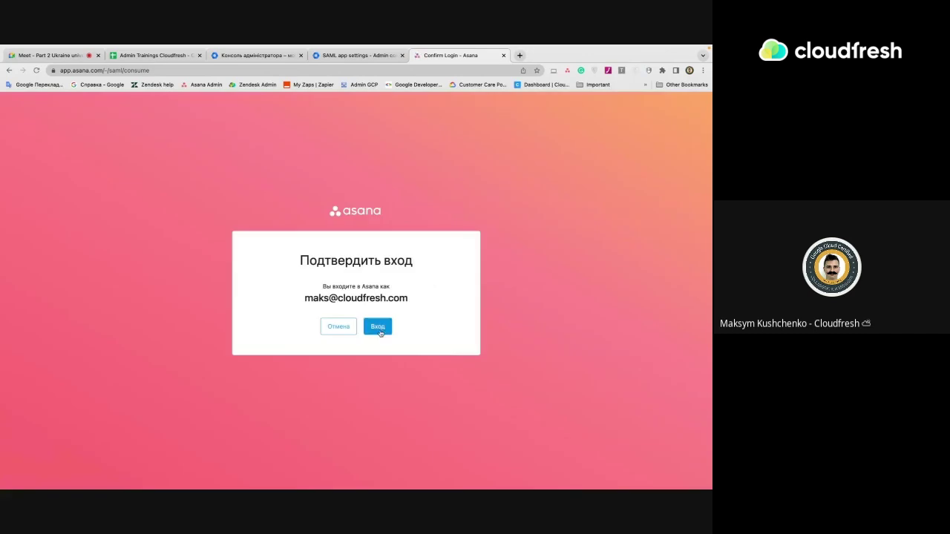
left_click(379, 331)
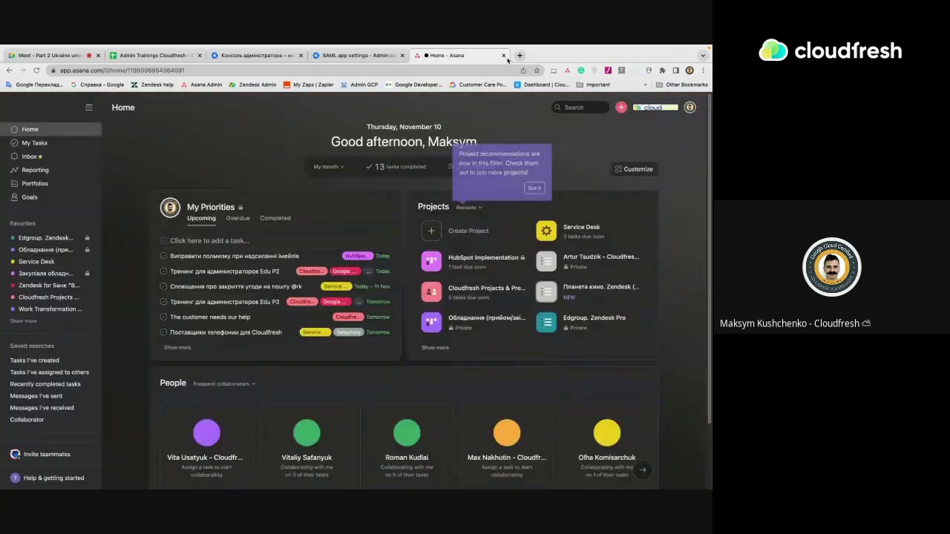
left_click(503, 55)
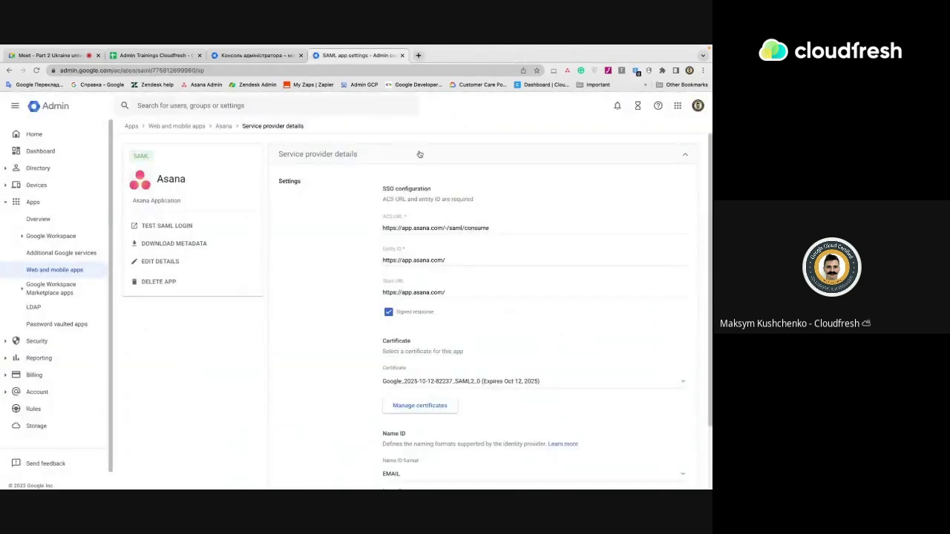
Step: Review Asana's ACS URL and Entity ID values, then return to the Asana app overview
scroll(419, 154, "down", 2)
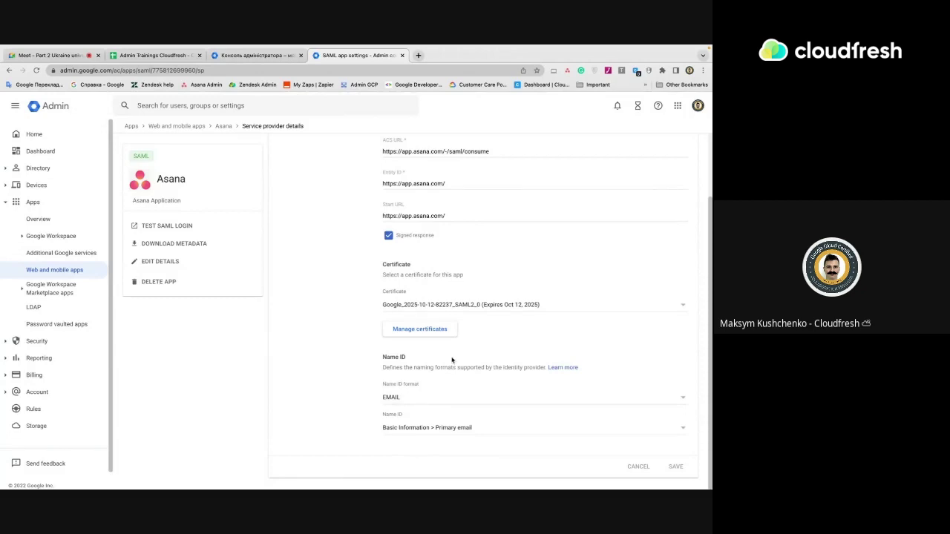
scroll(452, 360, "up", 2)
triple_click(383, 225)
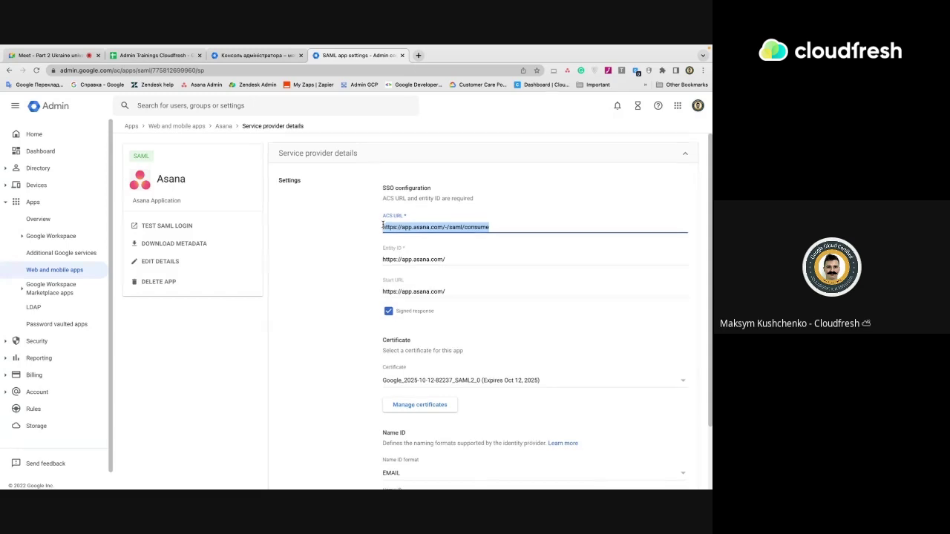
scroll(379, 259, "down", 1)
key("Tab")
left_click(416, 256)
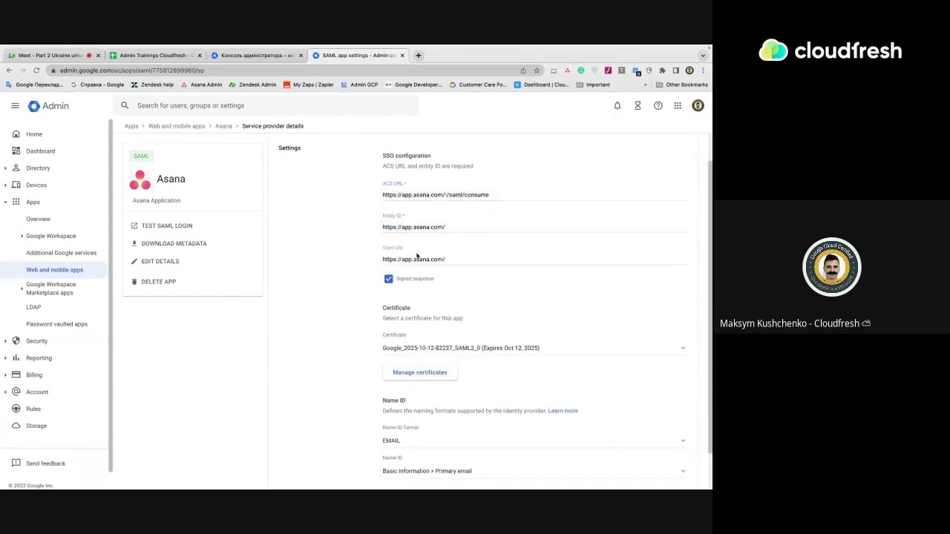
scroll(416, 256, "down", 1)
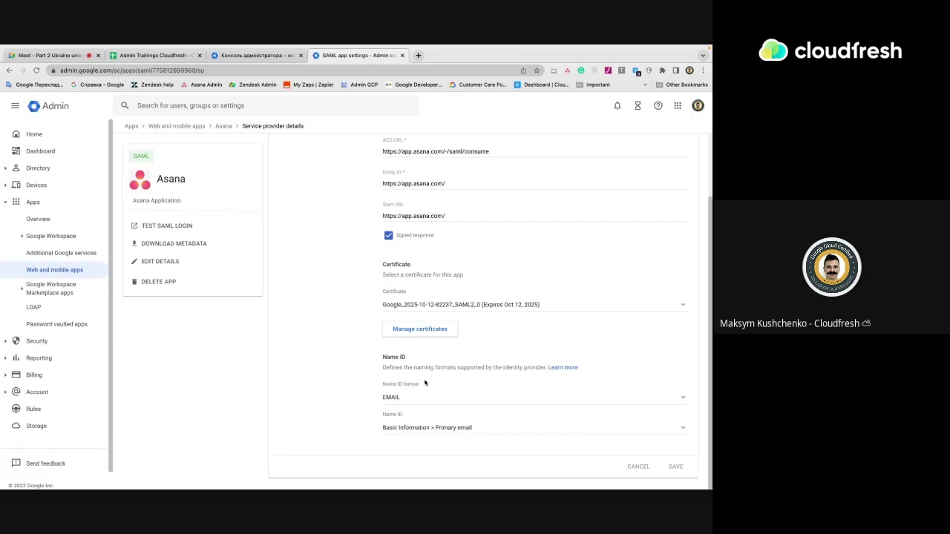
scroll(424, 383, "up", 2)
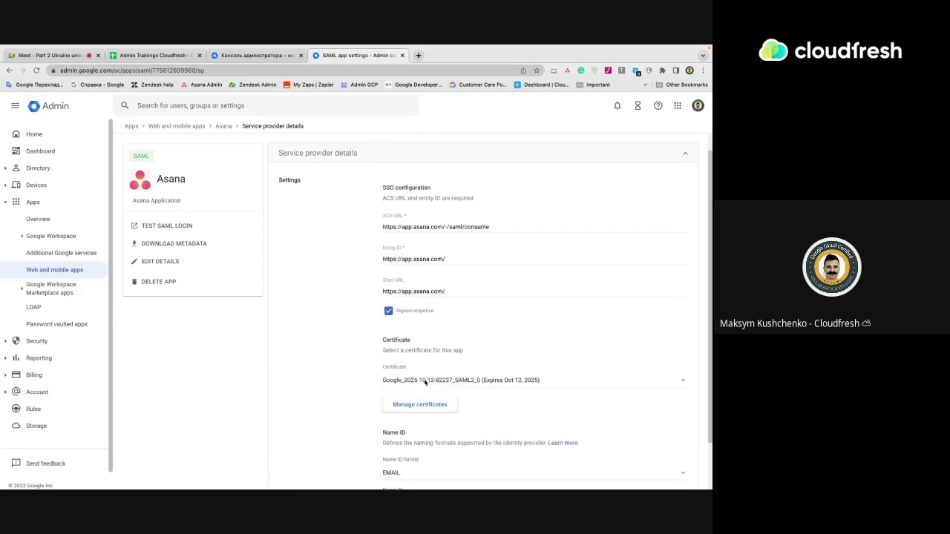
left_click(222, 126)
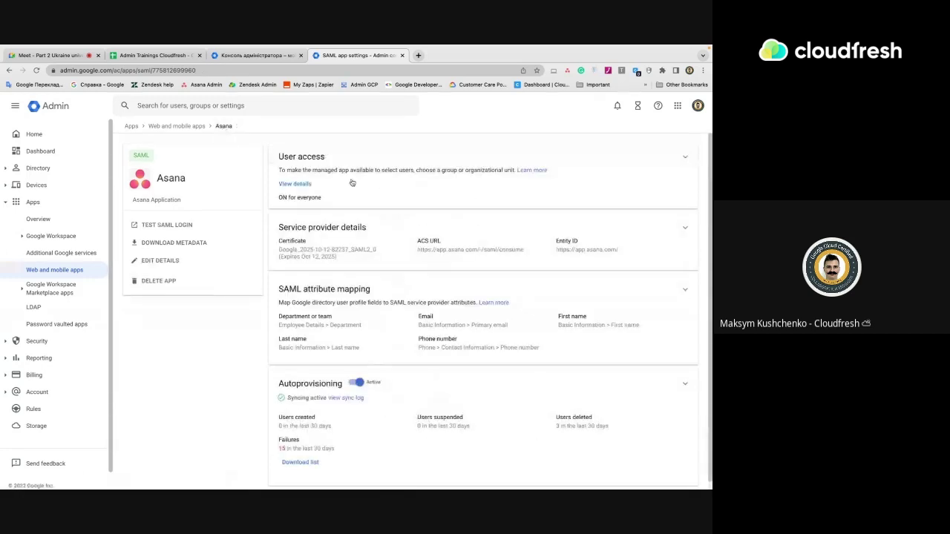
Step: Open Asana's Autoprovisioning page and look over its status, scope and deprovisioning options
left_click(457, 398)
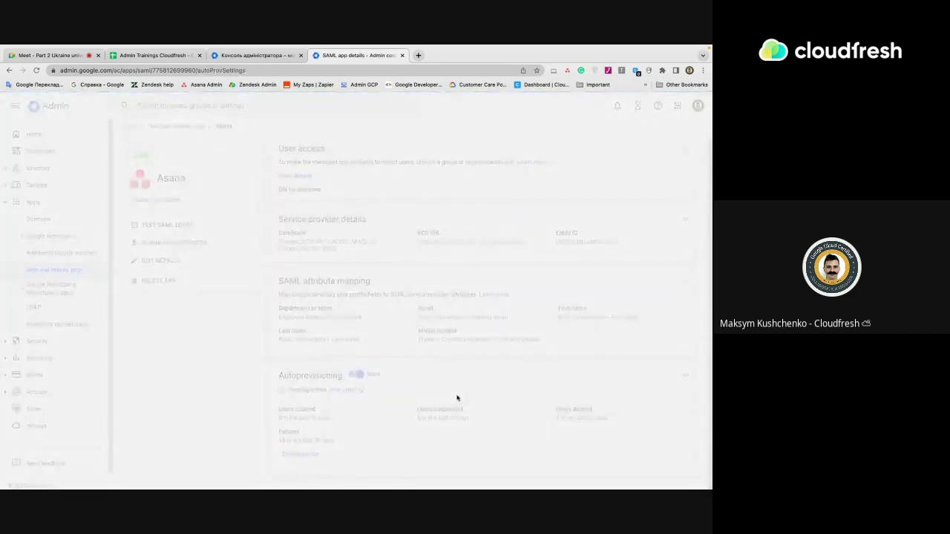
scroll(303, 189, "down", 1)
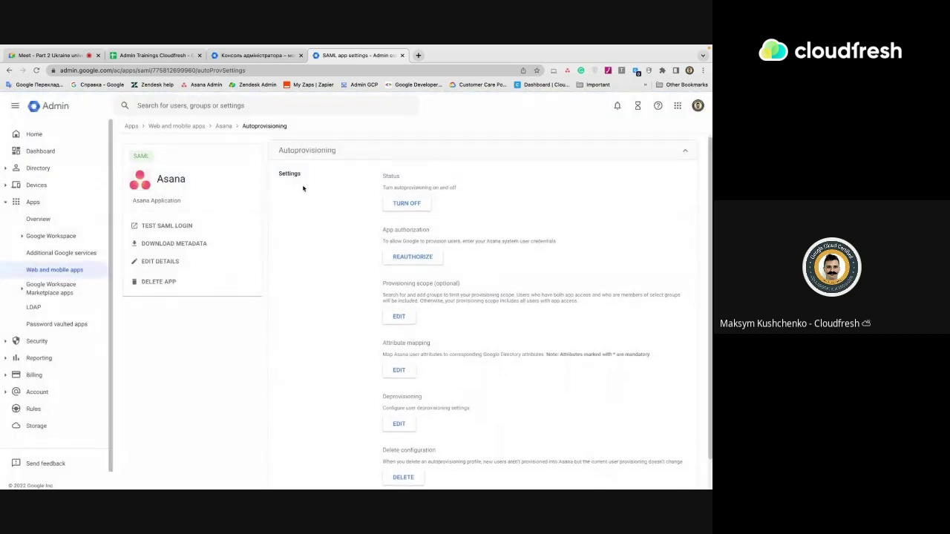
scroll(340, 244, "up", 1)
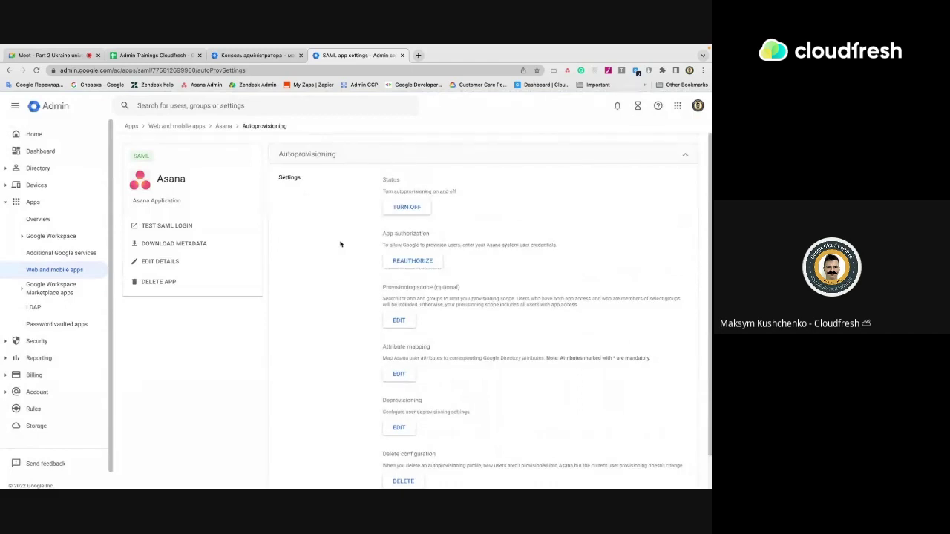
scroll(410, 283, "down", 1)
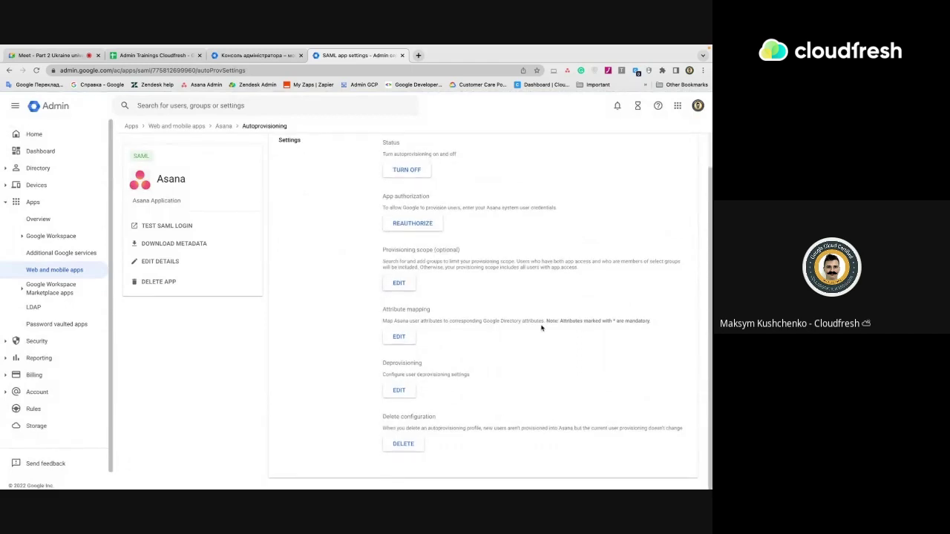
Step: Open Asana's deprovisioning editor, translate it into Russian, and view the suspended-user deletion delay choices
left_click(399, 391)
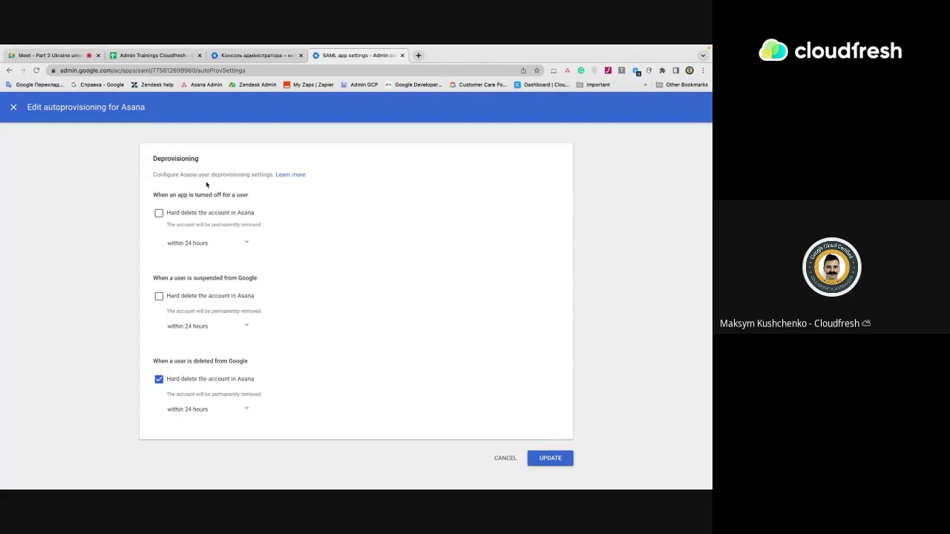
right_click(275, 191)
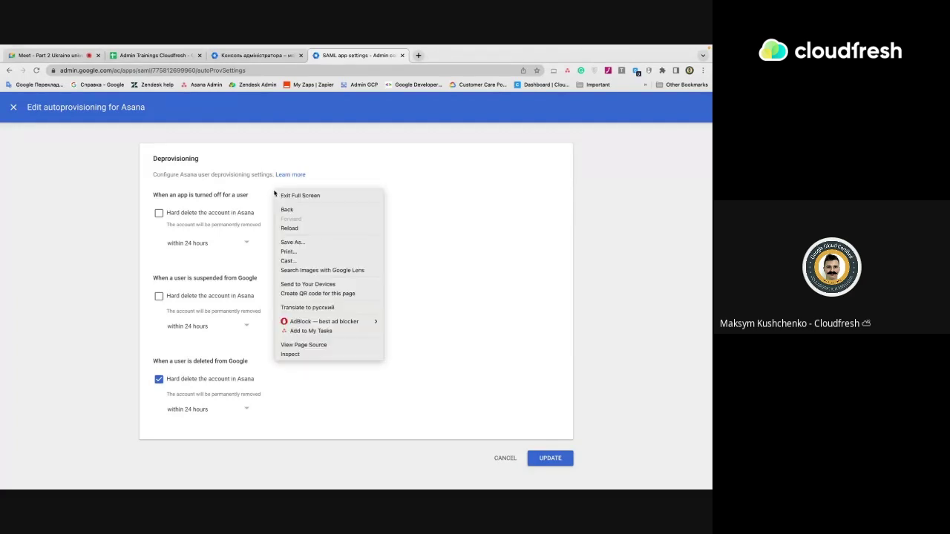
left_click(300, 308)
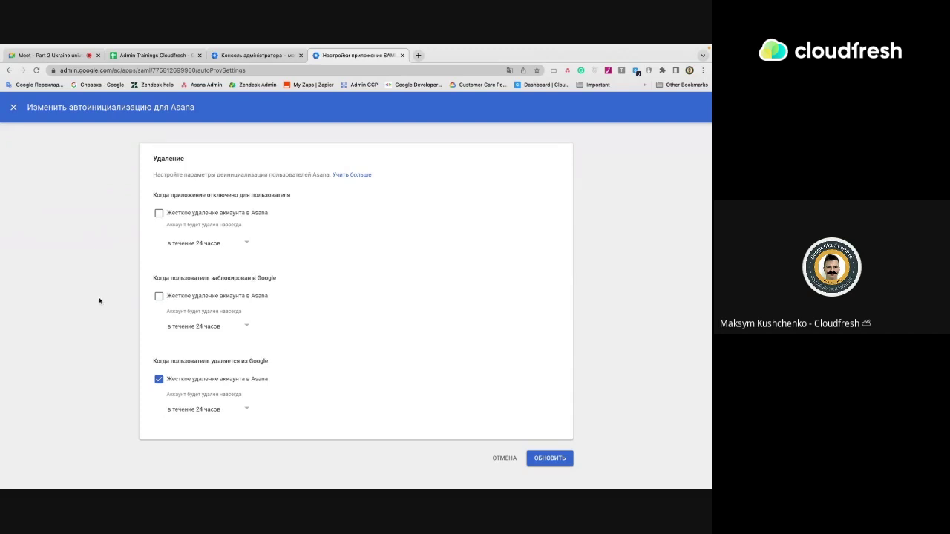
left_click(216, 325)
left_click(118, 337)
Step: Switch the page back to English and close the editor, keeping the delay within 24 hours
left_click(509, 71)
left_click(445, 89)
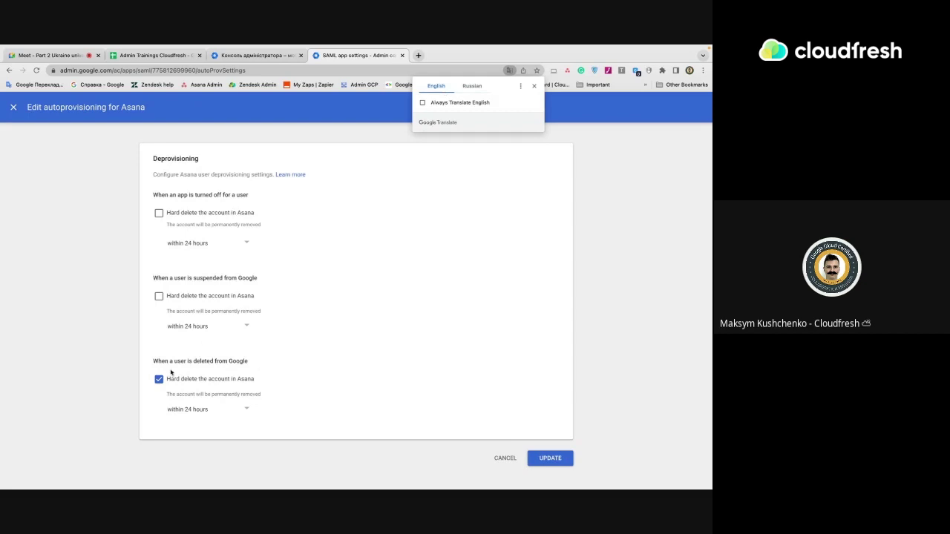
left_click(453, 419)
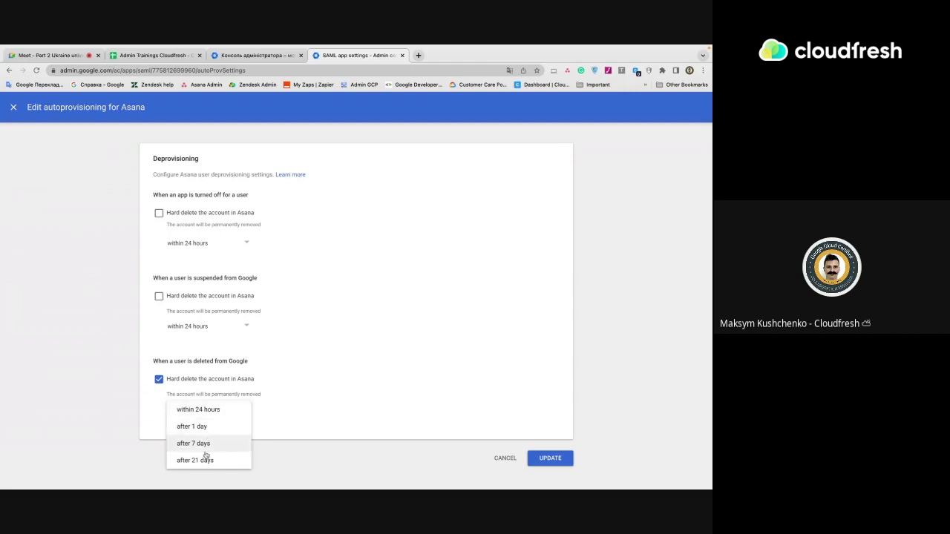
left_click(353, 416)
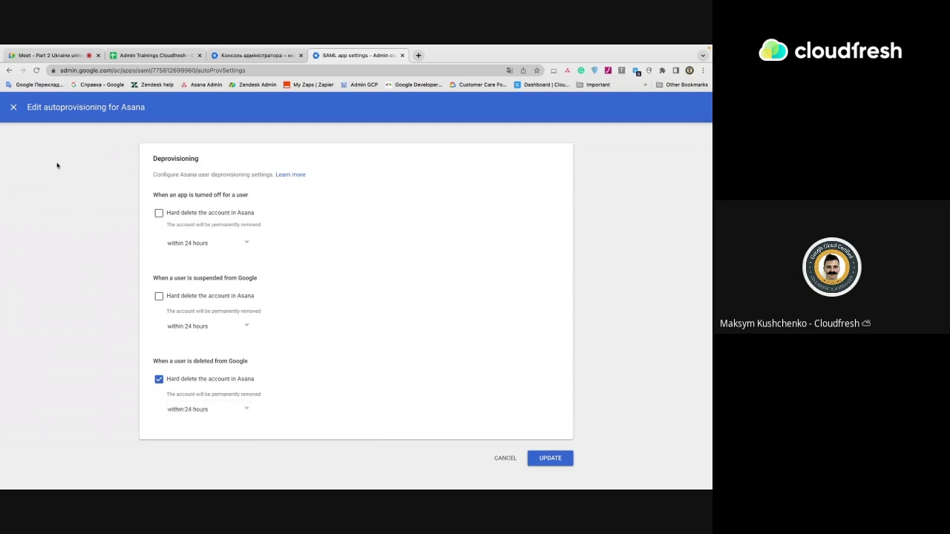
left_click(14, 107)
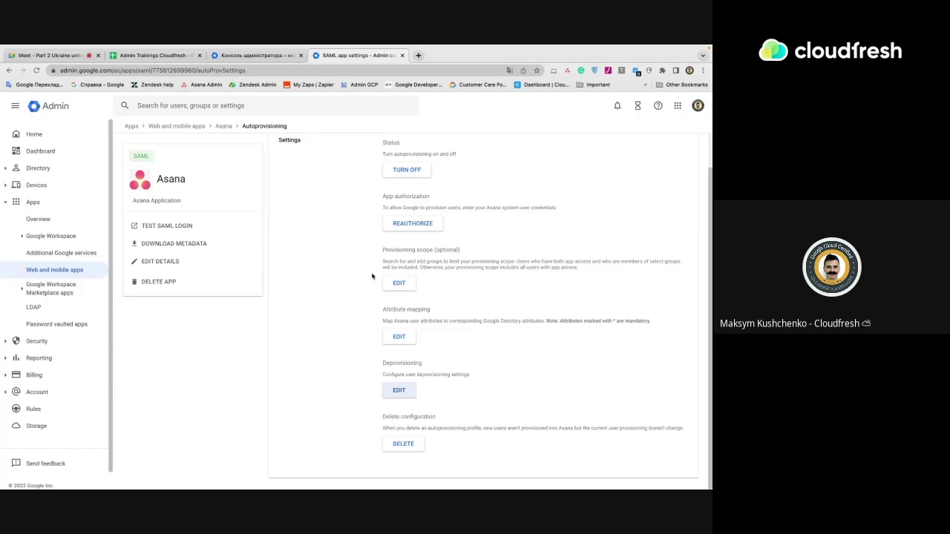
Step: Return from the Asana Autoprovisioning page to the Apps overview using the Apps breadcrumb
scroll(373, 276, "up", 1)
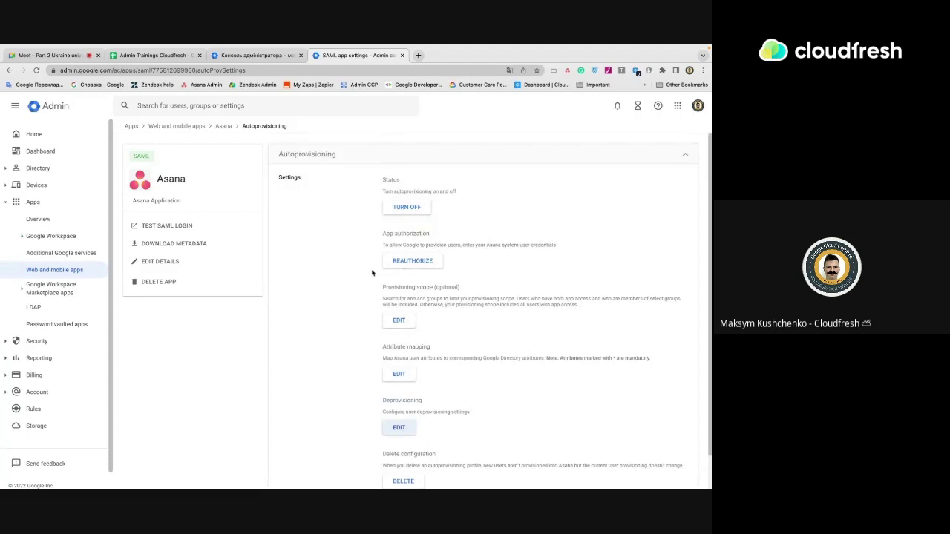
left_click_drag(242, 125, 288, 127)
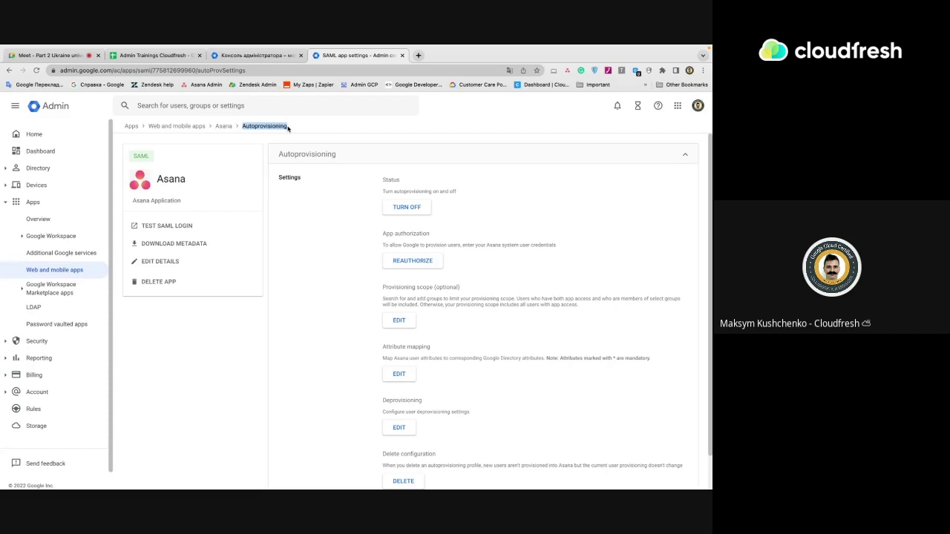
scroll(328, 255, "down", 1)
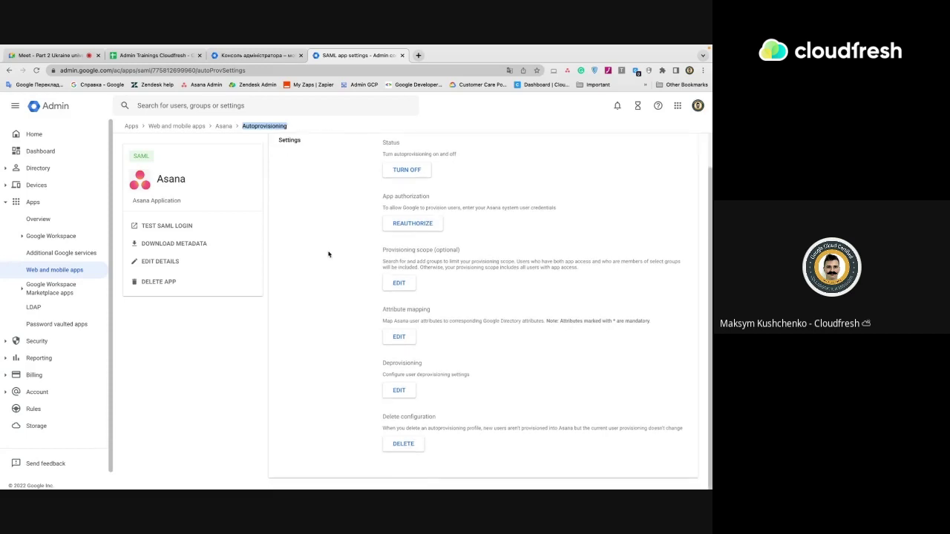
left_click(133, 126)
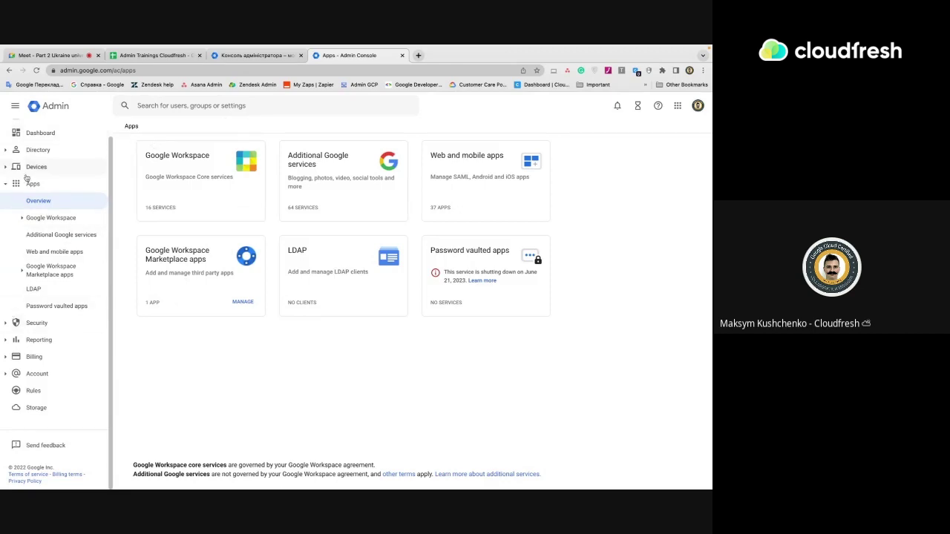
Step: In the Ukrainian console, open Пристрої > Мобільні пристрої та кінцеві точки > Пристрої
left_click(253, 57)
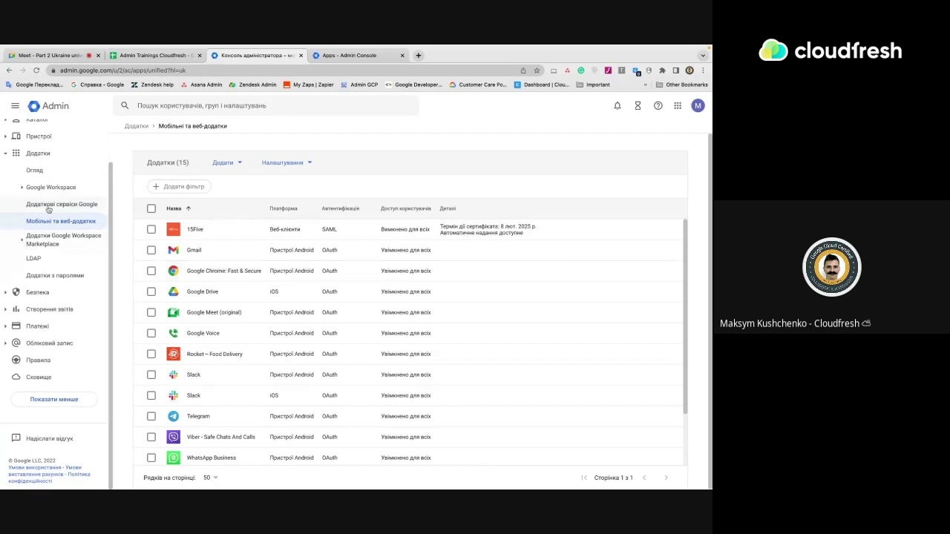
left_click(10, 138)
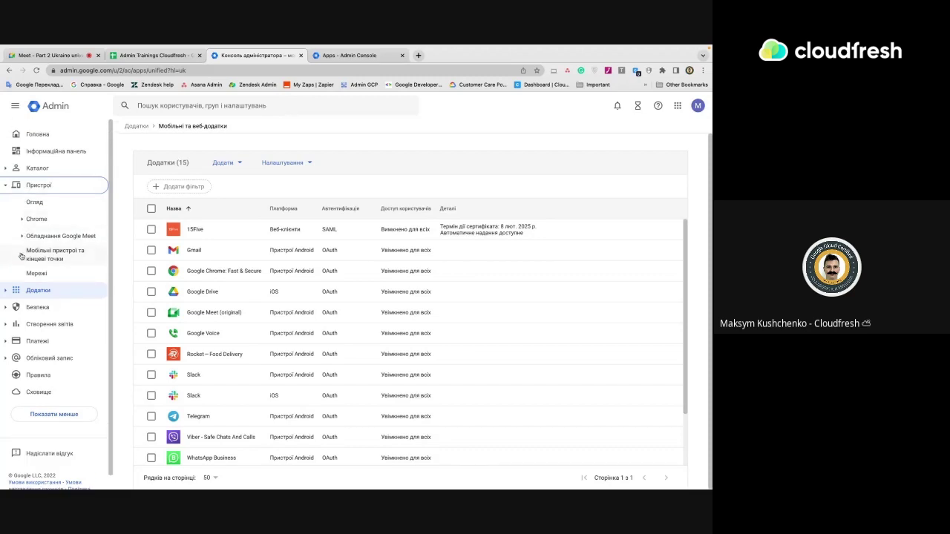
left_click(22, 256)
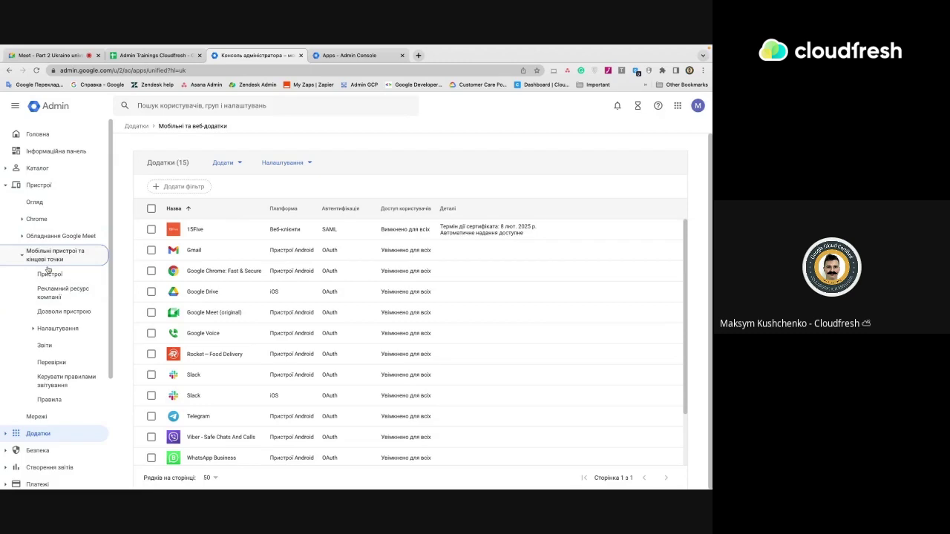
left_click(47, 274)
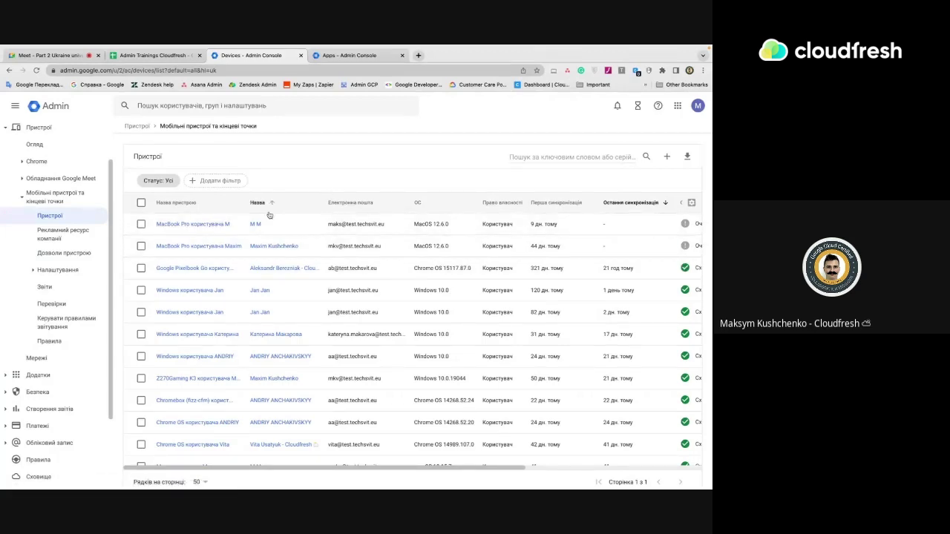
Step: Scroll across the devices table columns and expand the Налаштування section in the sidebar
scroll(260, 225, "right", 2)
scroll(260, 225, "right", 3)
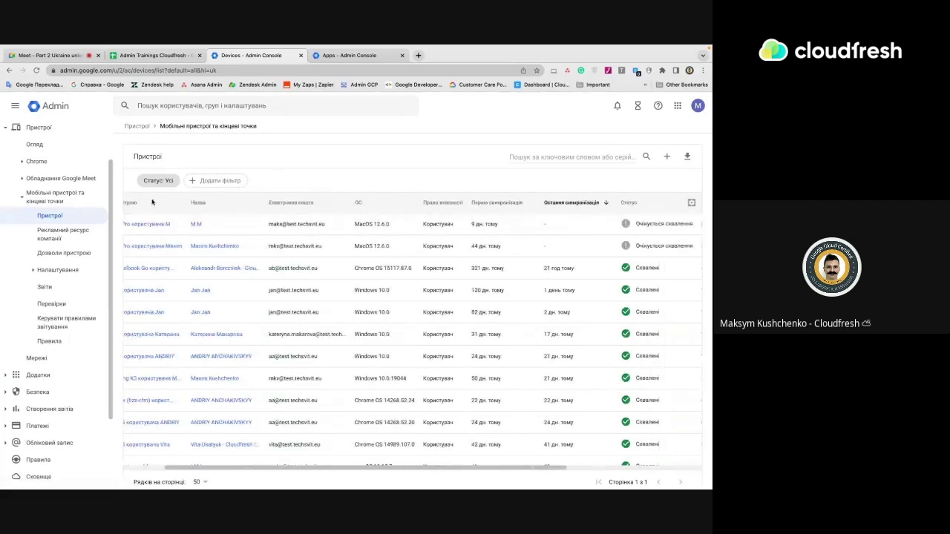
scroll(321, 215, "right", 4)
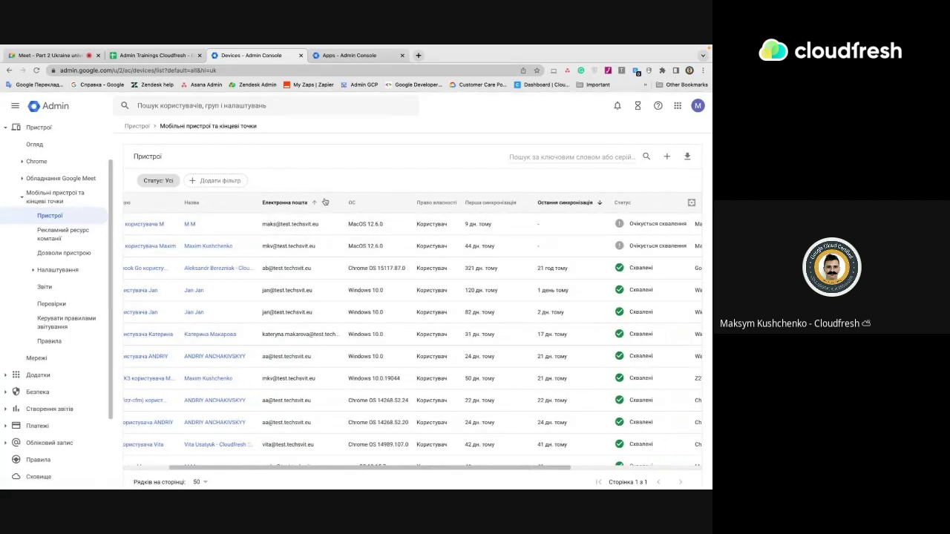
scroll(318, 220, "right", 6)
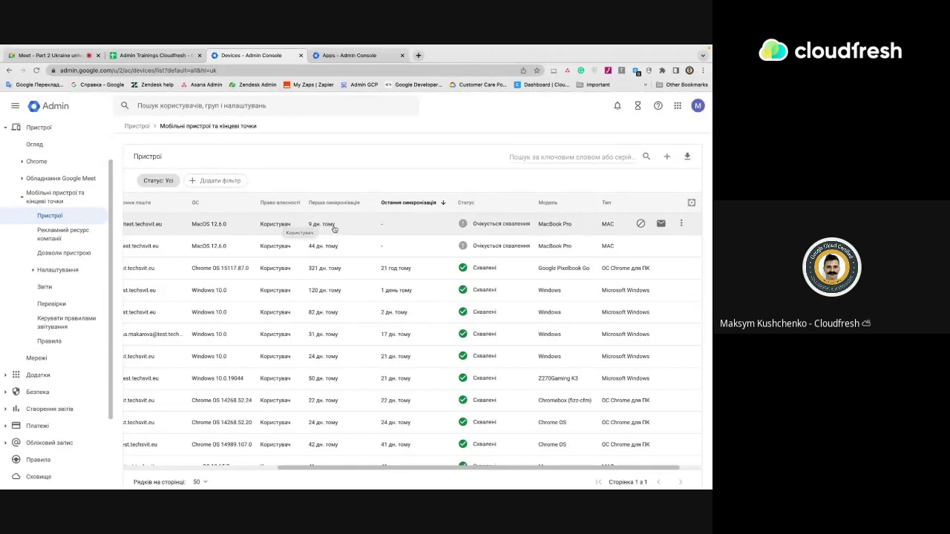
scroll(333, 227, "right", 2)
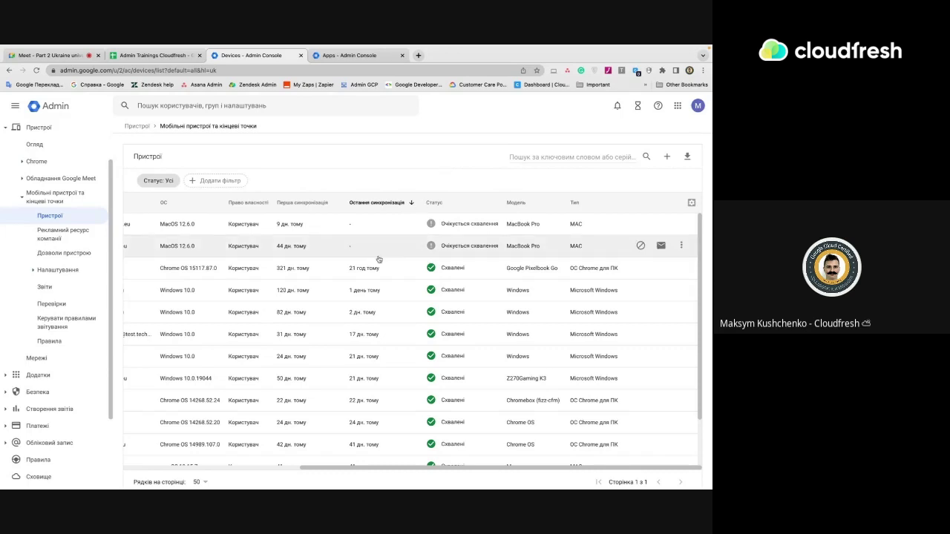
scroll(380, 258, "left", 5)
scroll(378, 258, "left", 5)
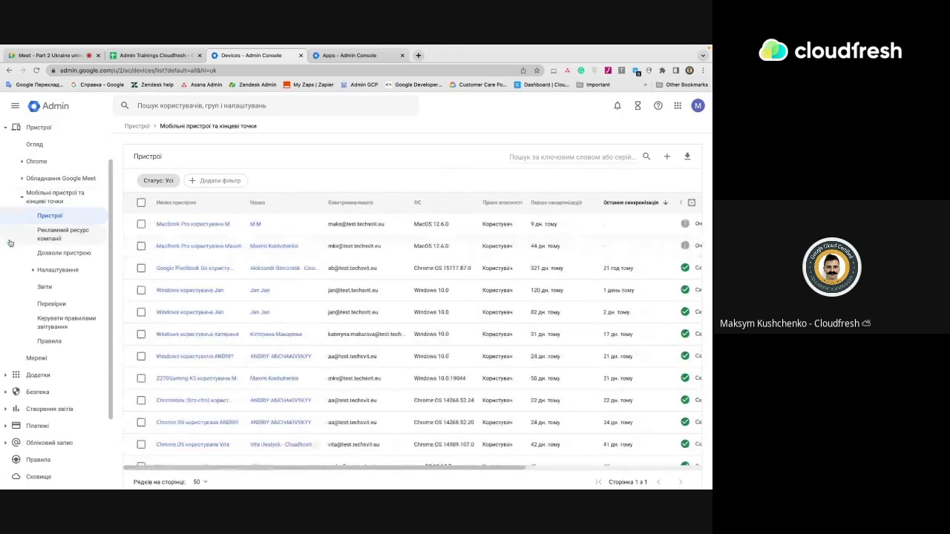
left_click(34, 271)
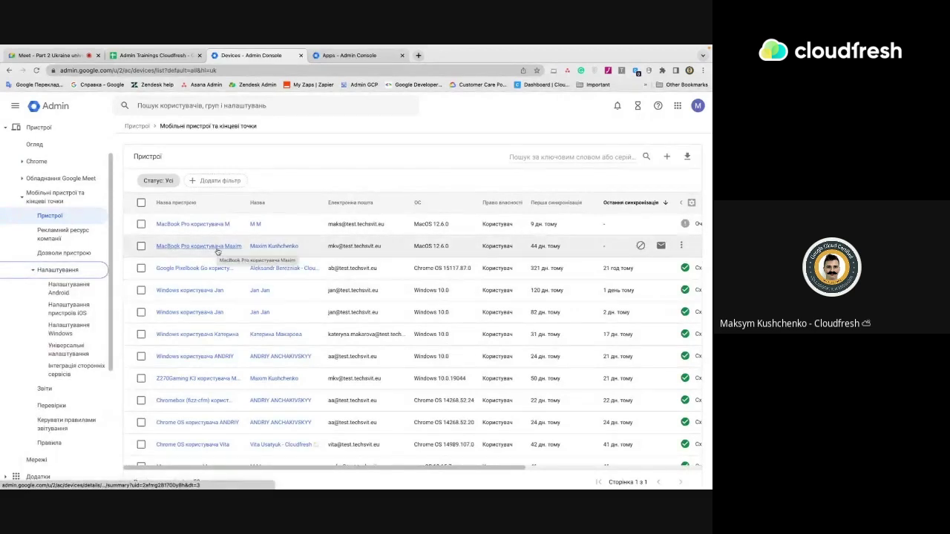
Step: Select the first MacBook Pro device and review its available actions in the three-dot menu
left_click(141, 223)
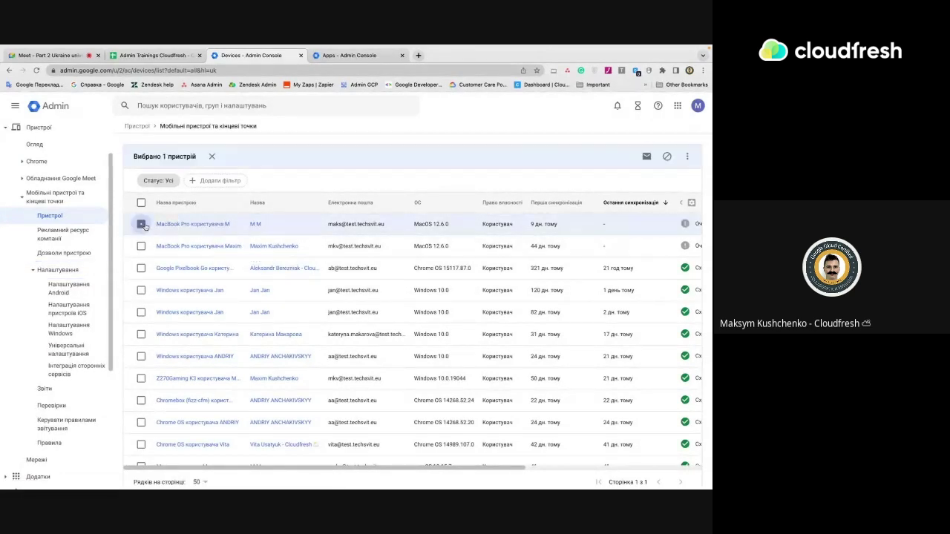
scroll(397, 224, "right", 5)
scroll(397, 224, "left", 5)
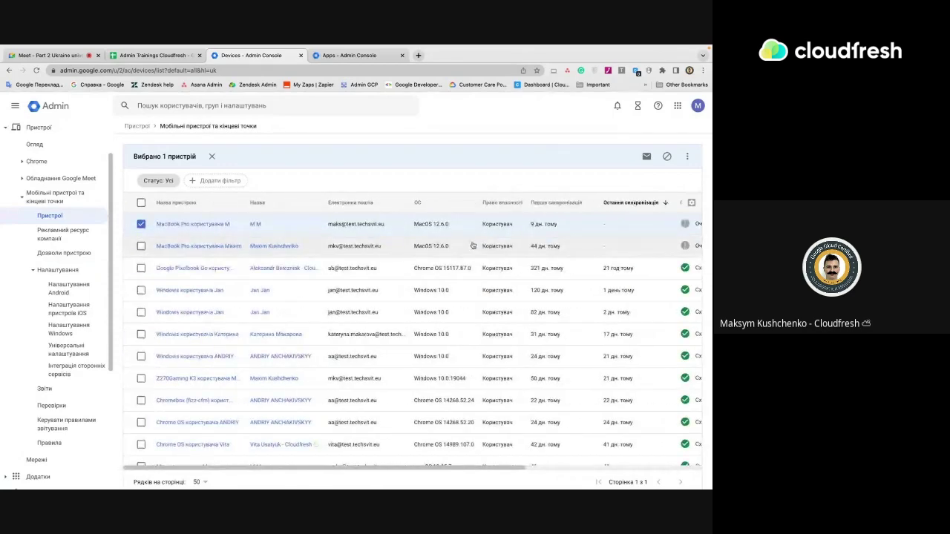
scroll(475, 246, "right", 10)
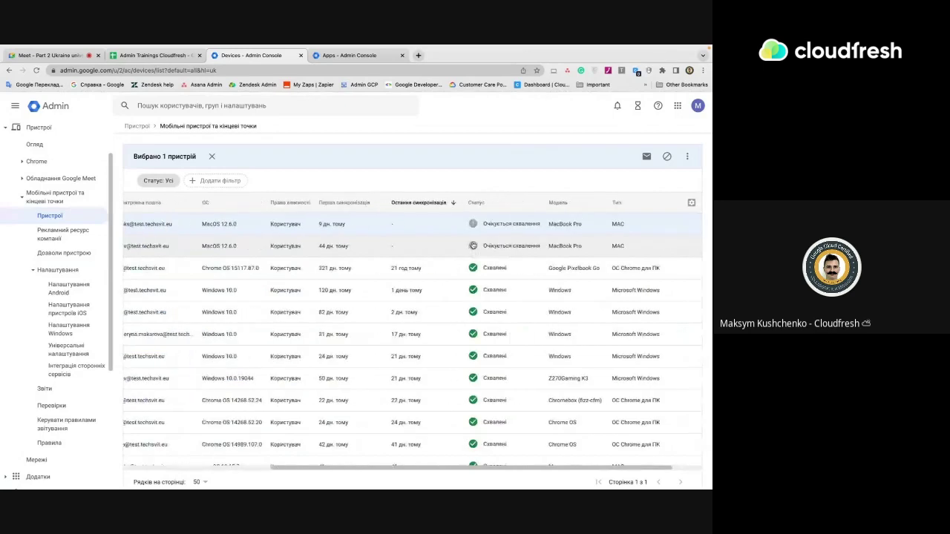
scroll(475, 246, "left", 10)
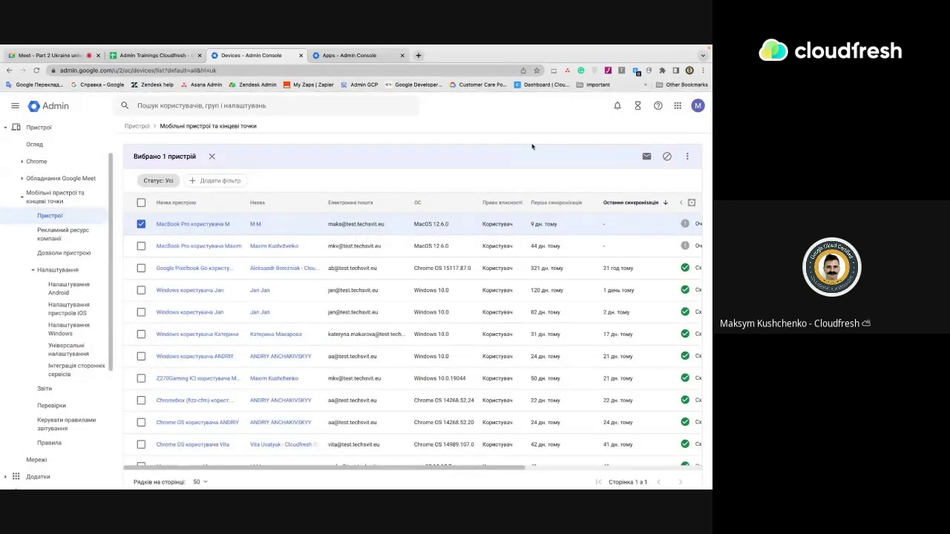
left_click(685, 157)
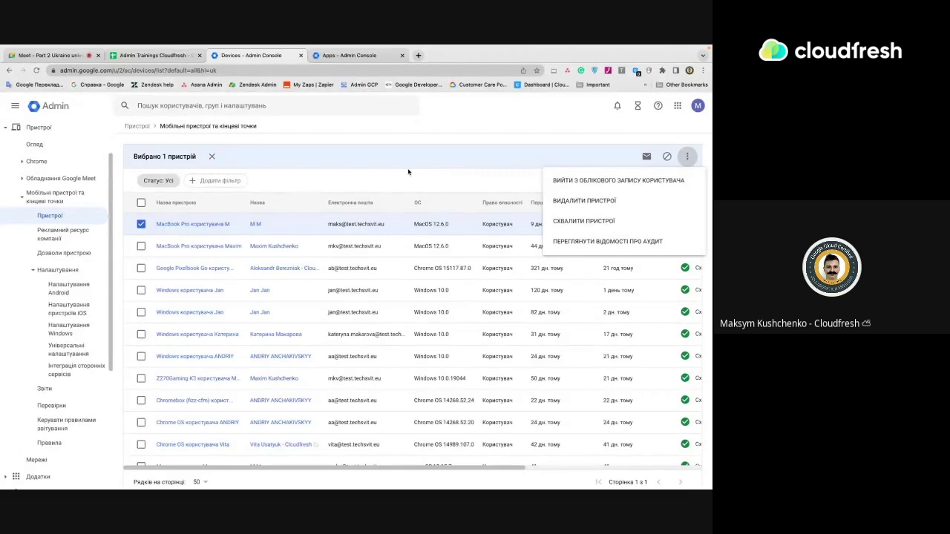
left_click(186, 224)
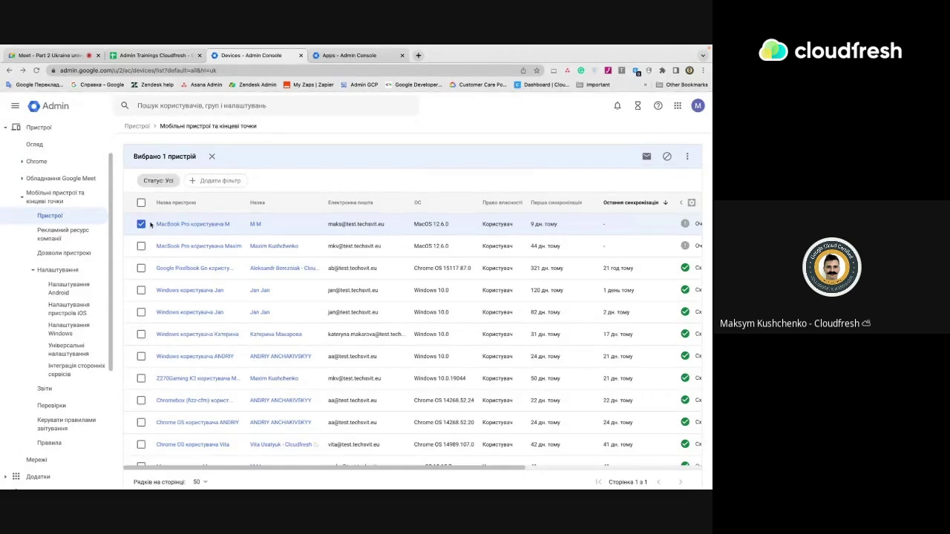
Step: Deselect the MacBook Pro and open Device approvals, showing the two pending MacBook Pro devices
left_click(142, 224)
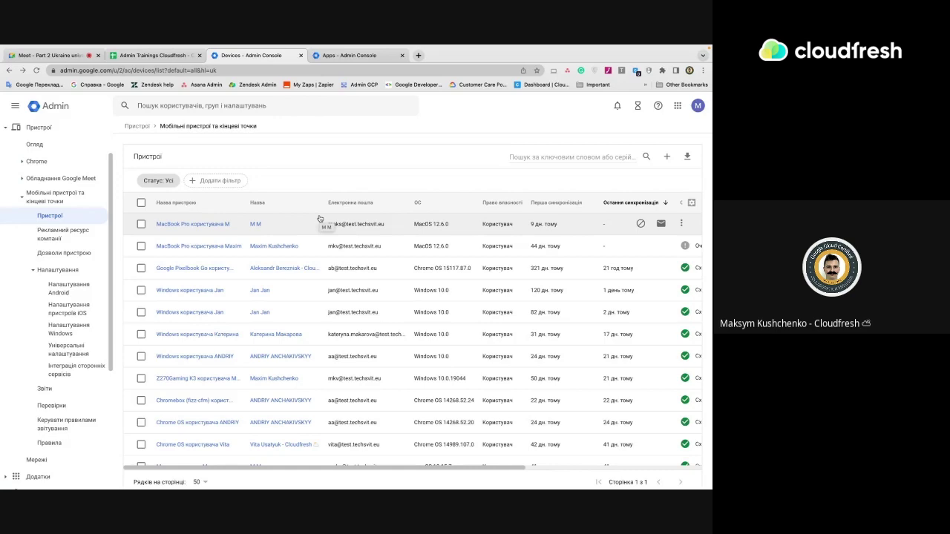
scroll(320, 218, "right", 5)
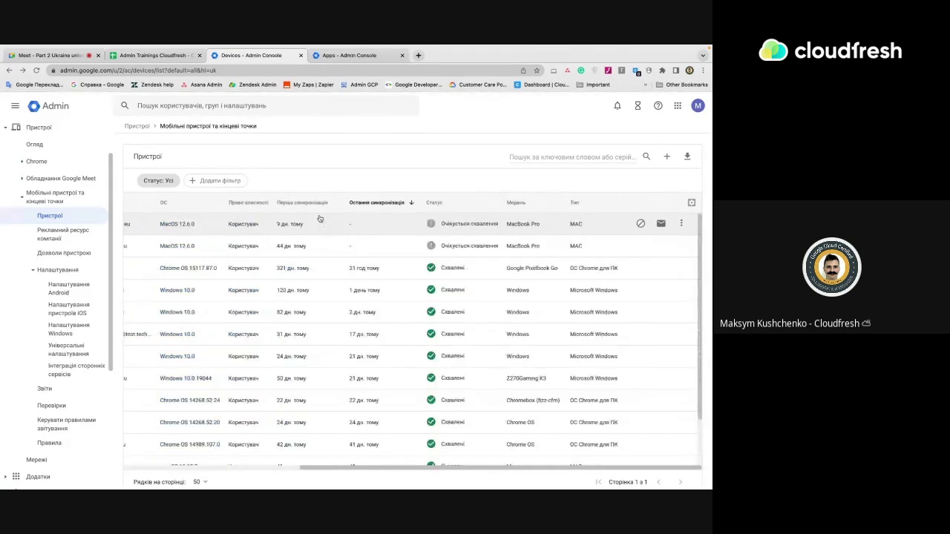
scroll(439, 231, "left", 5)
scroll(439, 231, "left", 2)
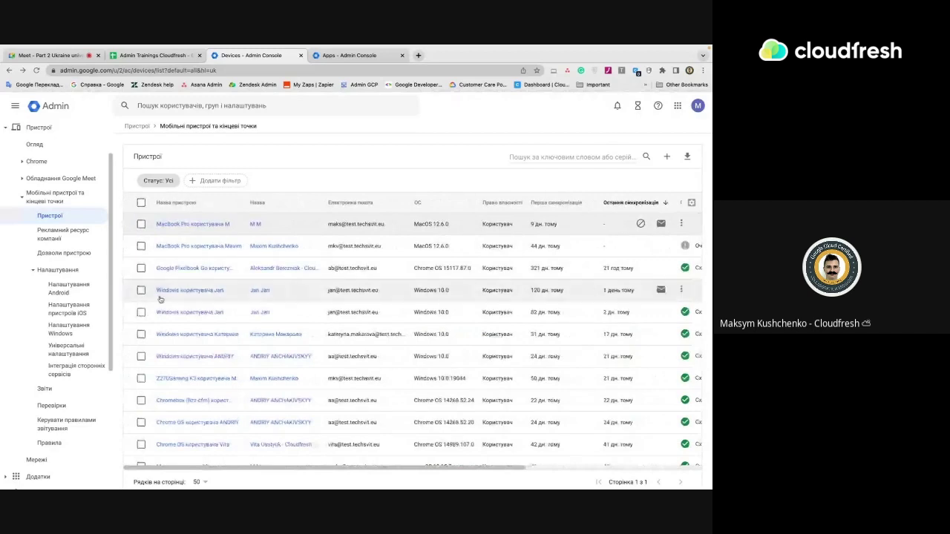
left_click(64, 253)
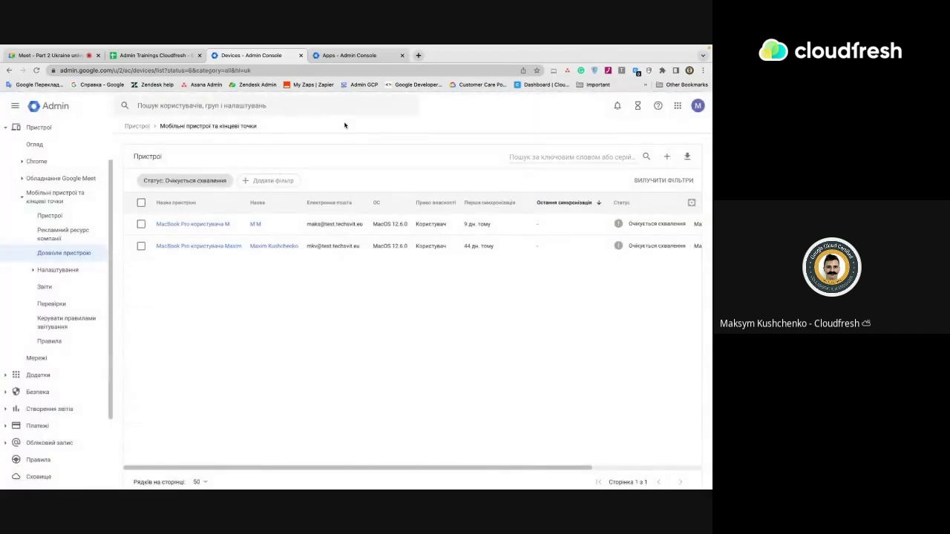
Step: Expand device Settings and open Universal settings > Security
scroll(98, 214, "up", 1)
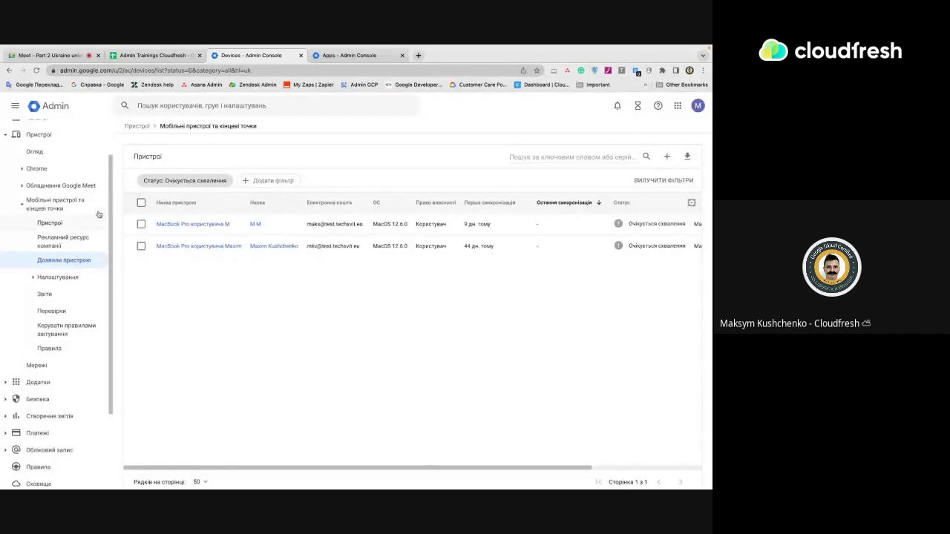
left_click(35, 279)
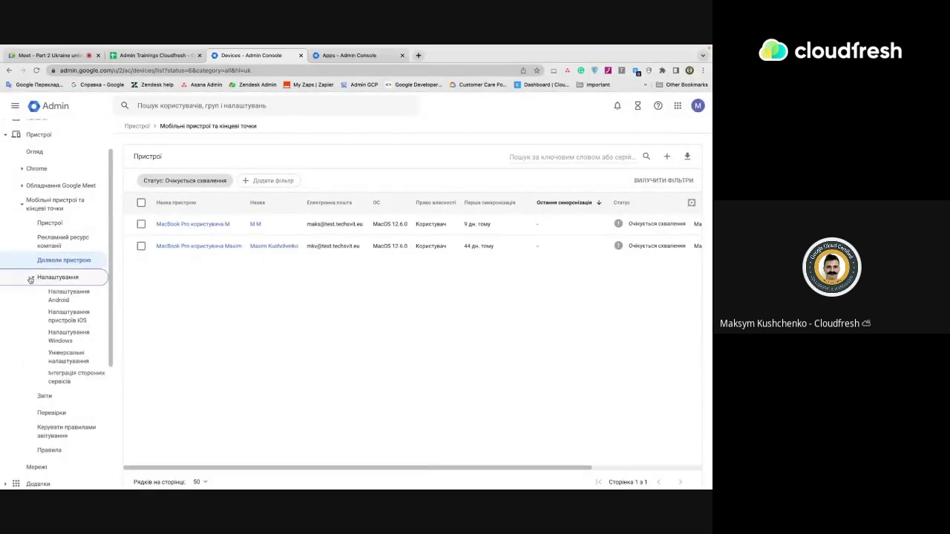
left_click(67, 357)
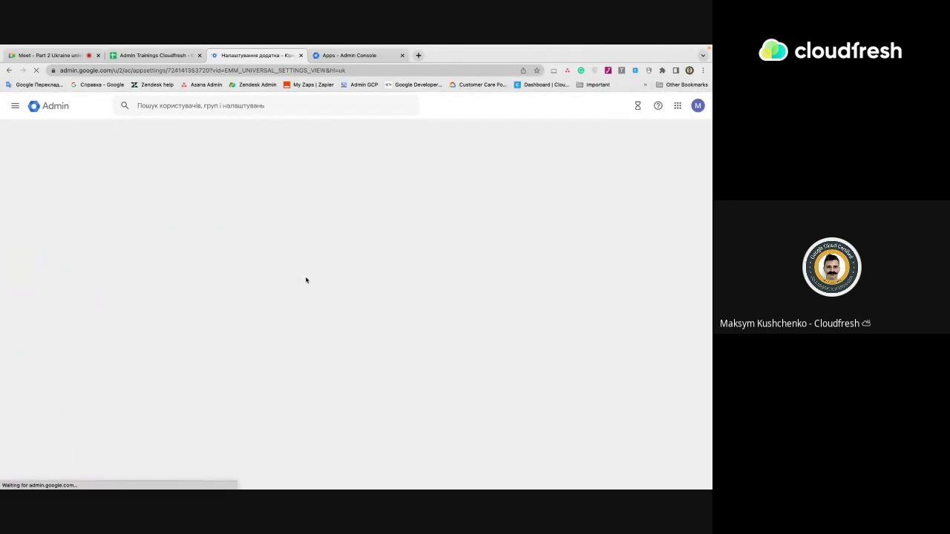
scroll(403, 250, "down", 1)
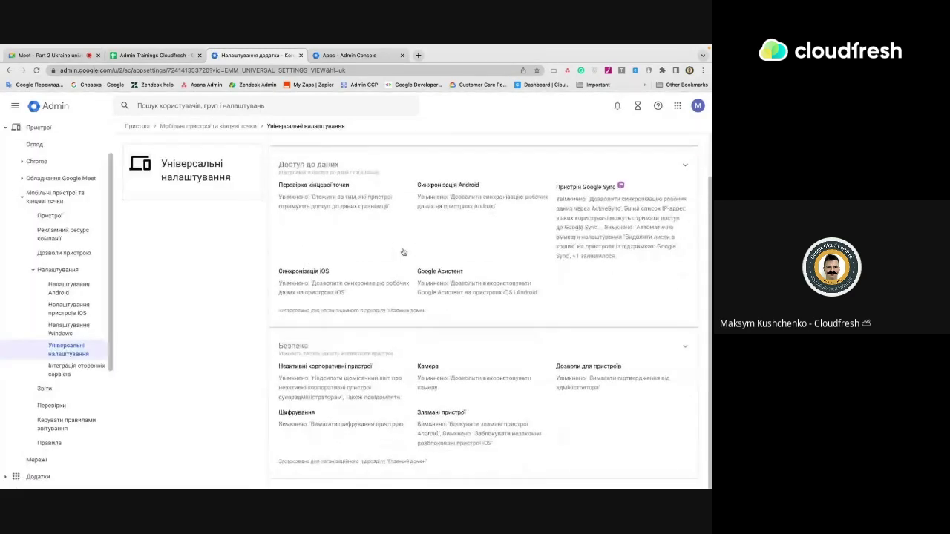
left_click(412, 363)
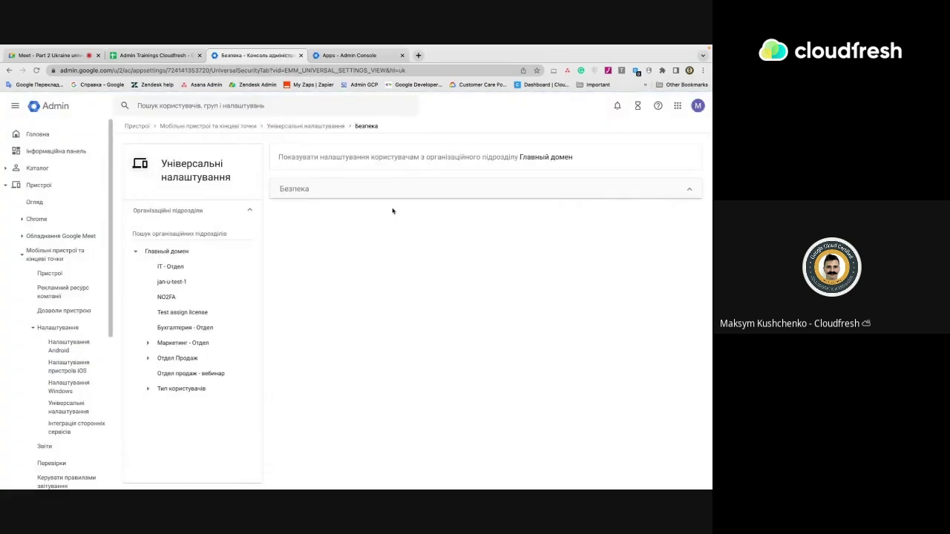
Step: Review the Device approvals require-admin-approval option and its recipient field, then return to Devices
scroll(460, 211, "down", 1)
scroll(461, 212, "down", 3)
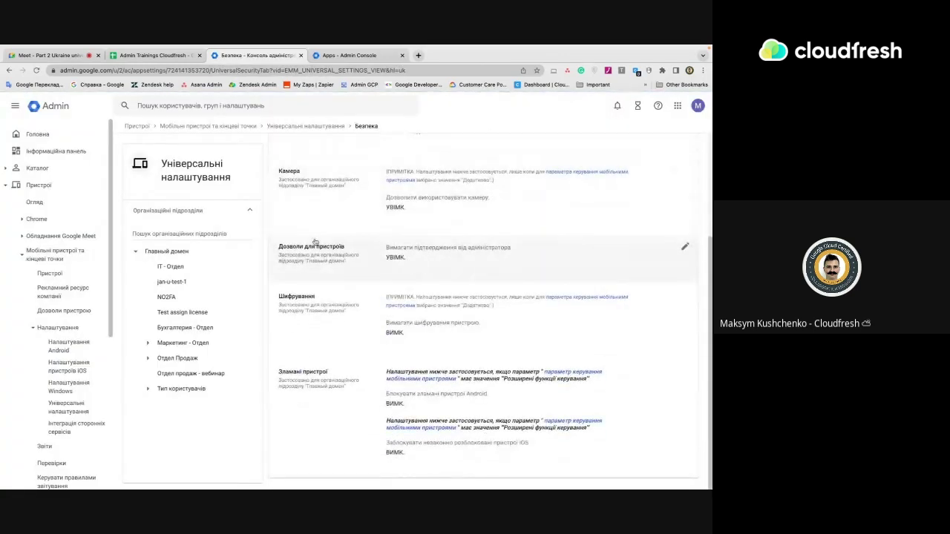
left_click(369, 255)
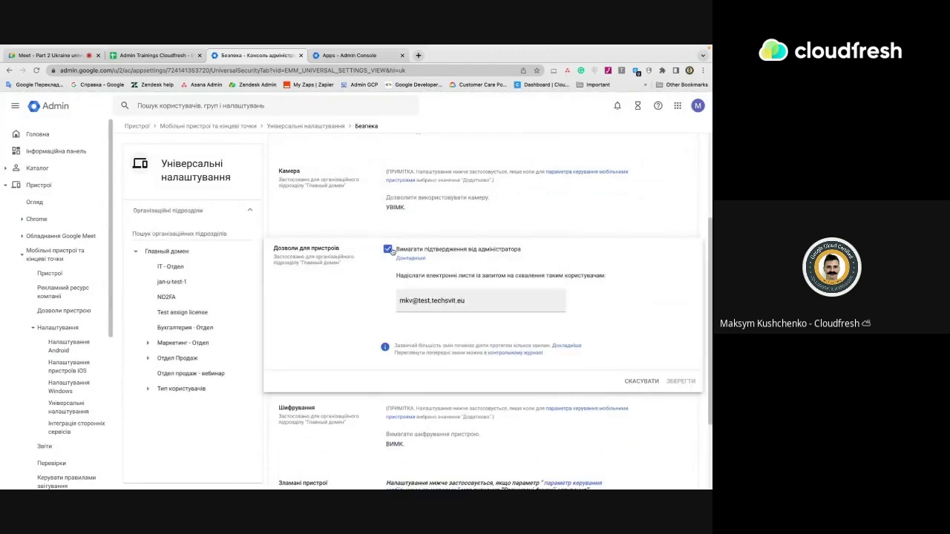
scroll(502, 253, "down", 1)
scroll(502, 253, "down", 1)
left_click(486, 273)
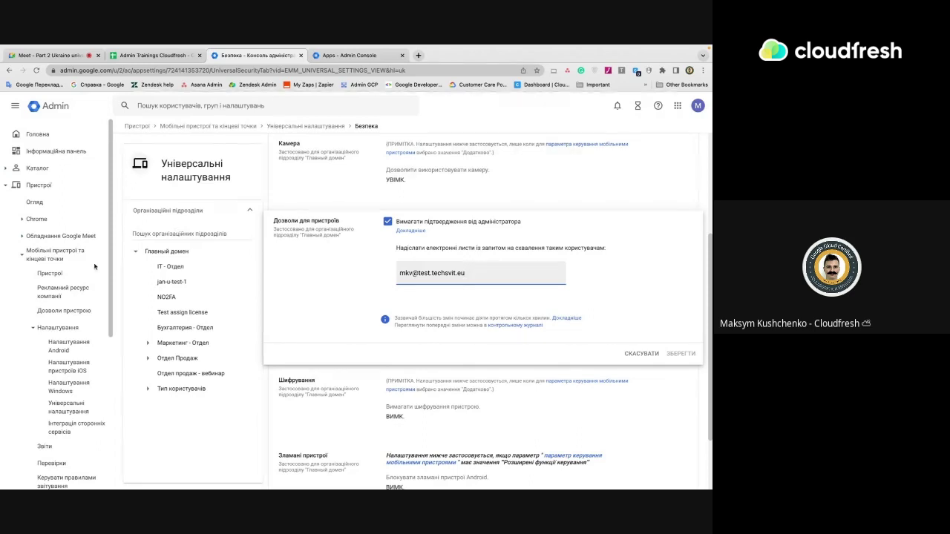
left_click(36, 278)
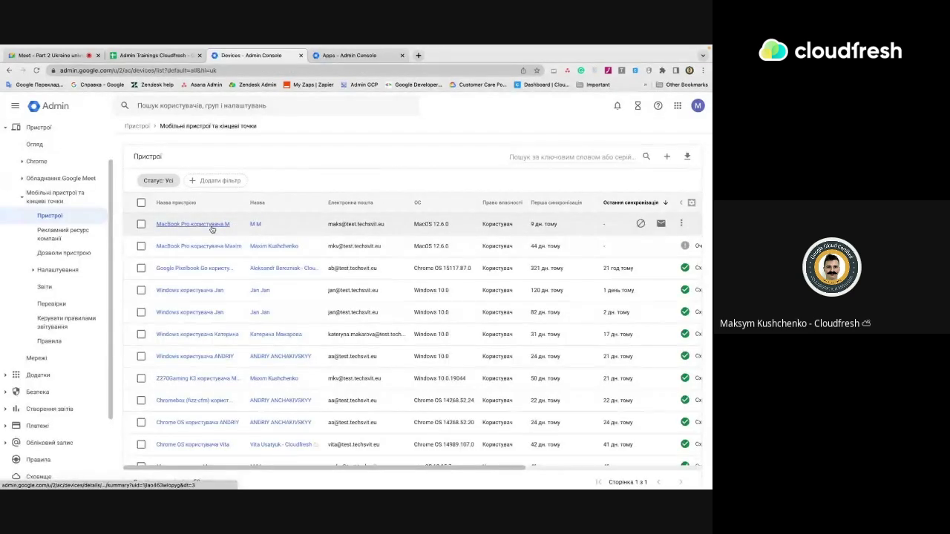
Step: Open the pending MacBook Pro's details, highlight its security values, and show MORE actions
left_click(212, 226)
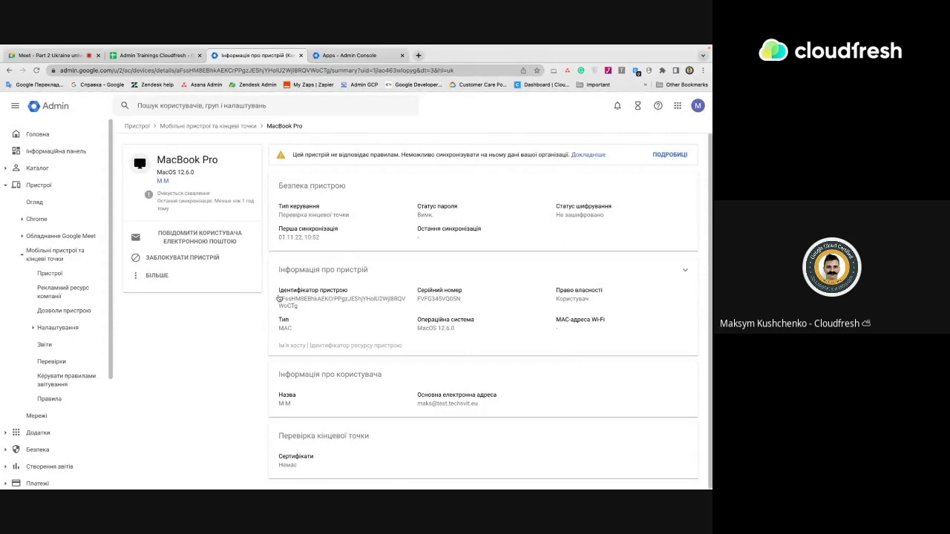
scroll(595, 322, "down", 1)
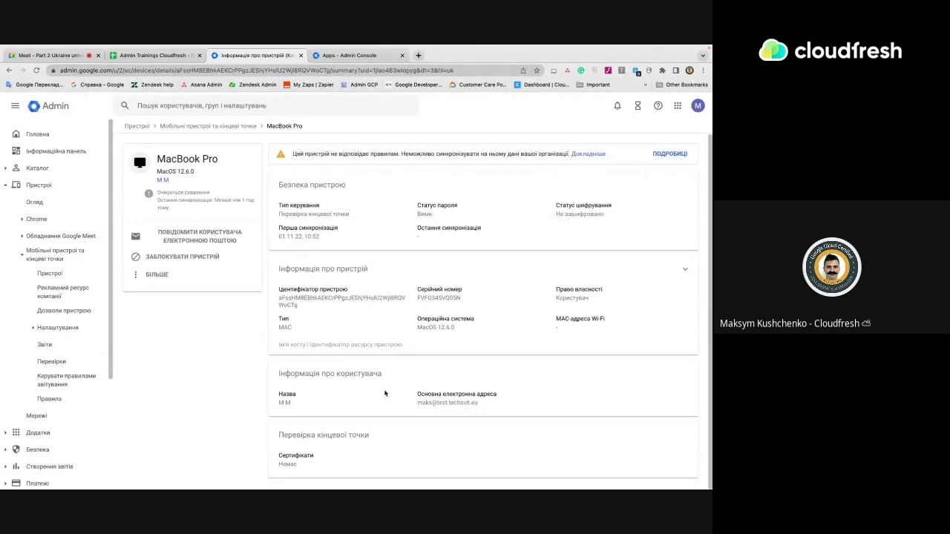
left_click_drag(566, 204, 256, 198)
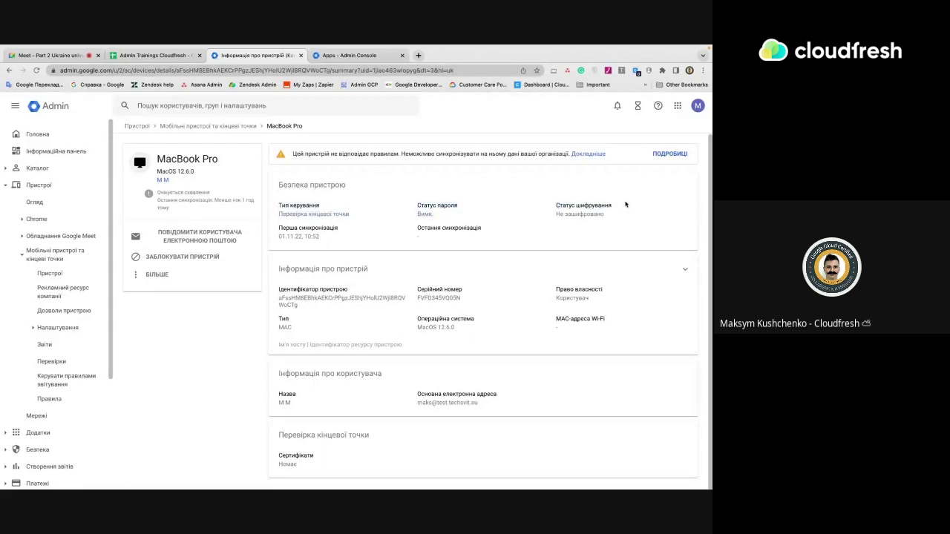
left_click(156, 274)
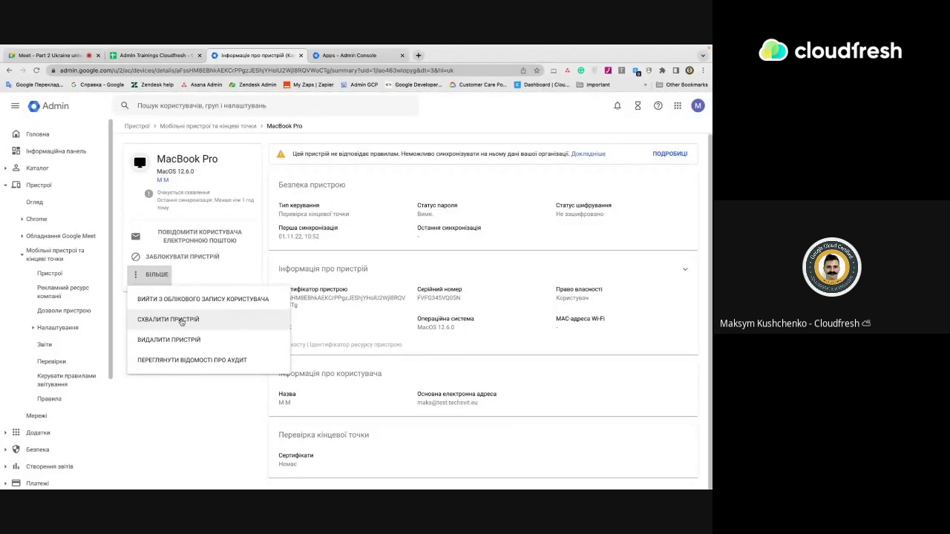
left_click(168, 402)
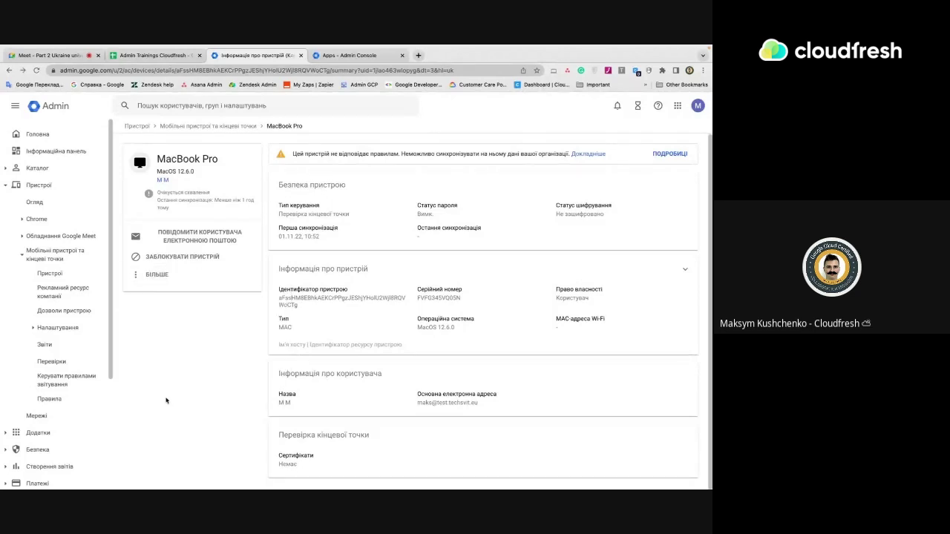
left_click(168, 277)
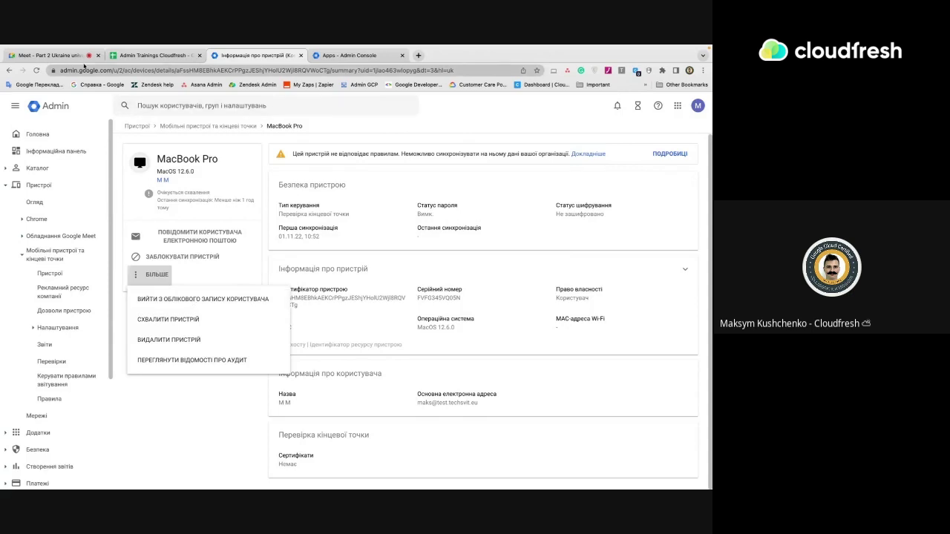
Step: Switch to the Google Meet call to admit a waiting participant
left_click(50, 56)
key("super+3")
left_click(50, 55)
left_click(439, 139)
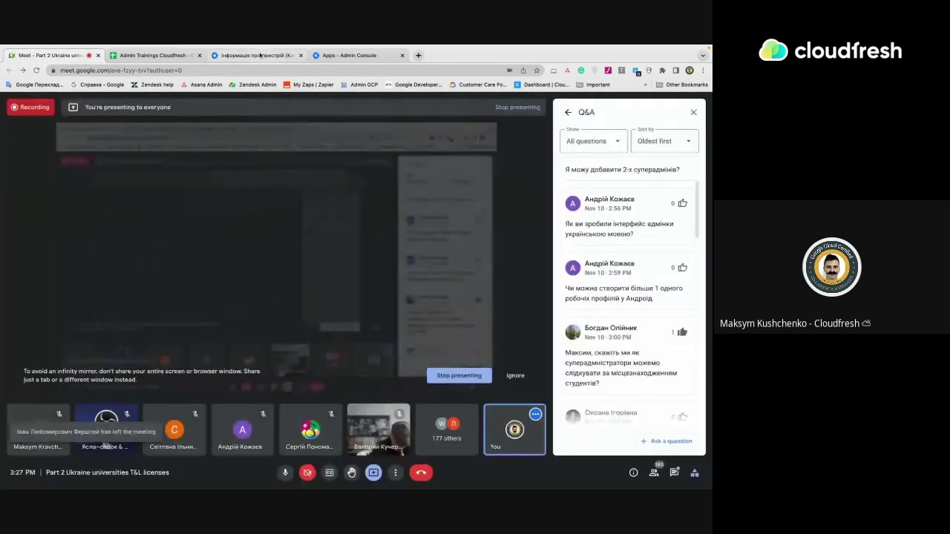
key("super+3")
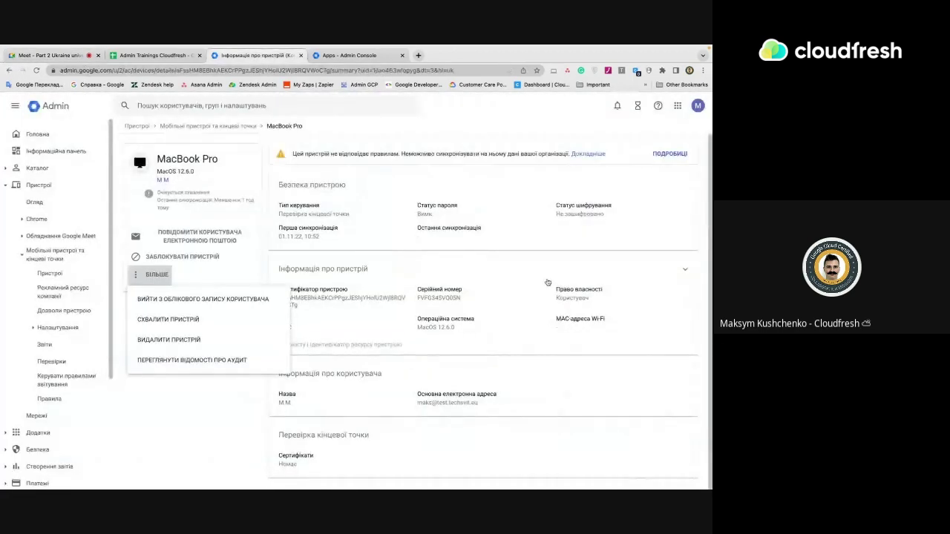
Step: From the Devices overview, open Mobile devices and start blocking the Pixel 2 XL
left_click(145, 126)
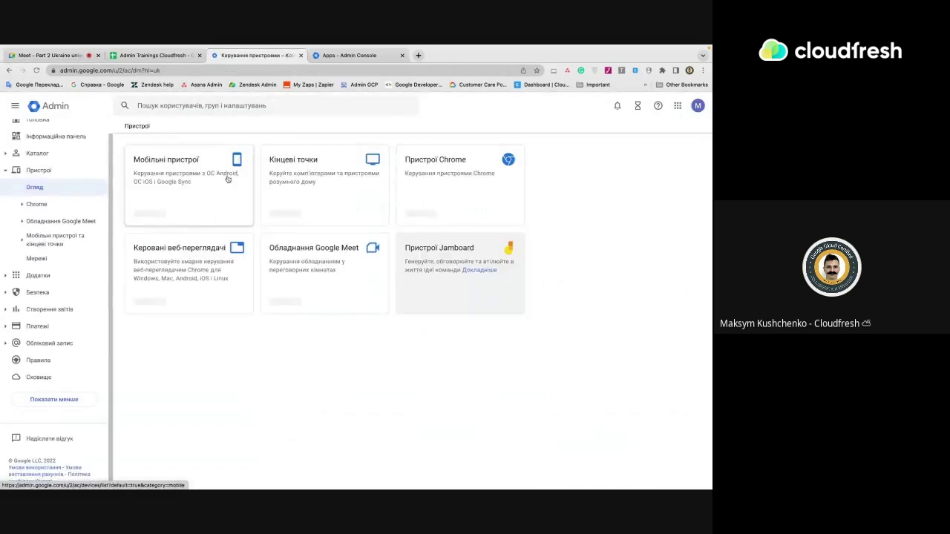
left_click(228, 179)
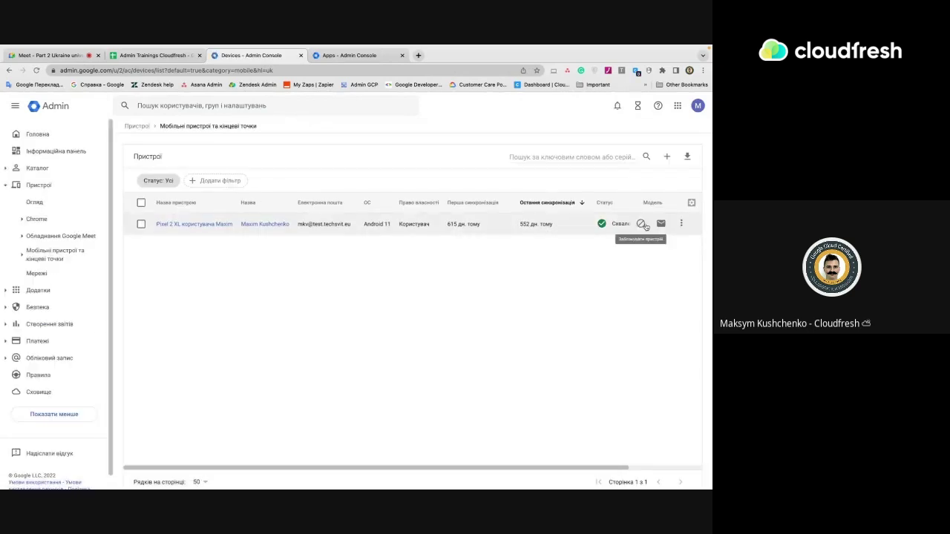
left_click(641, 224)
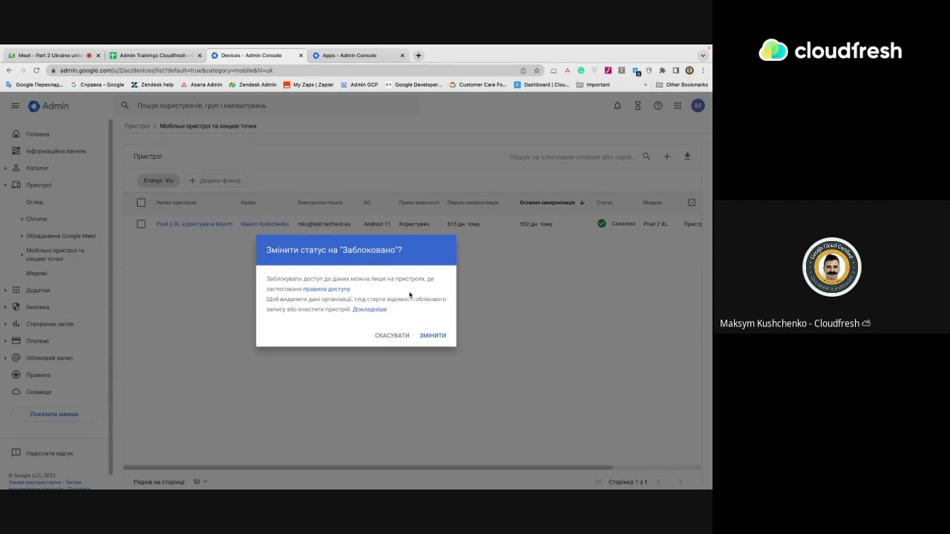
Step: Cancel blocking the Pixel 2 XL, review its wipe/reset/block/delete actions, and open its details
left_click(407, 340)
left_click(681, 223)
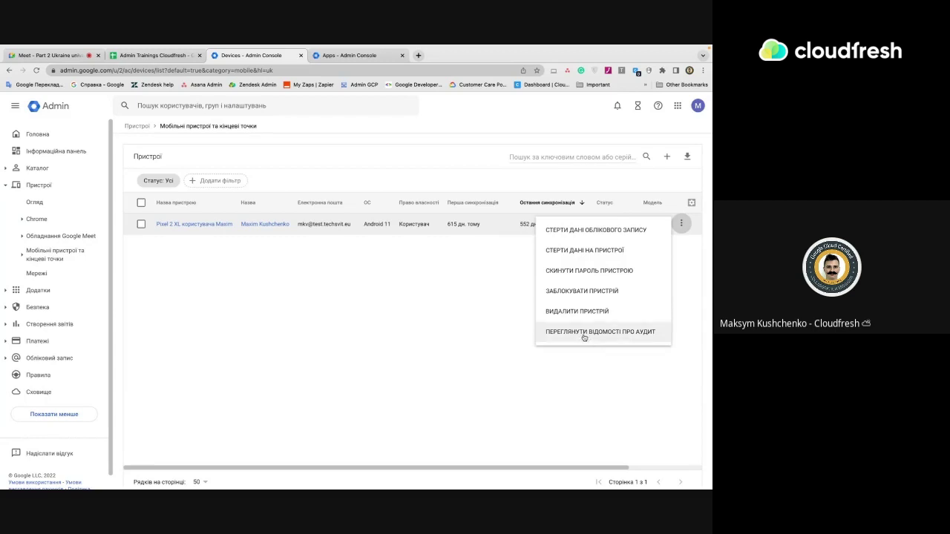
left_click(403, 317)
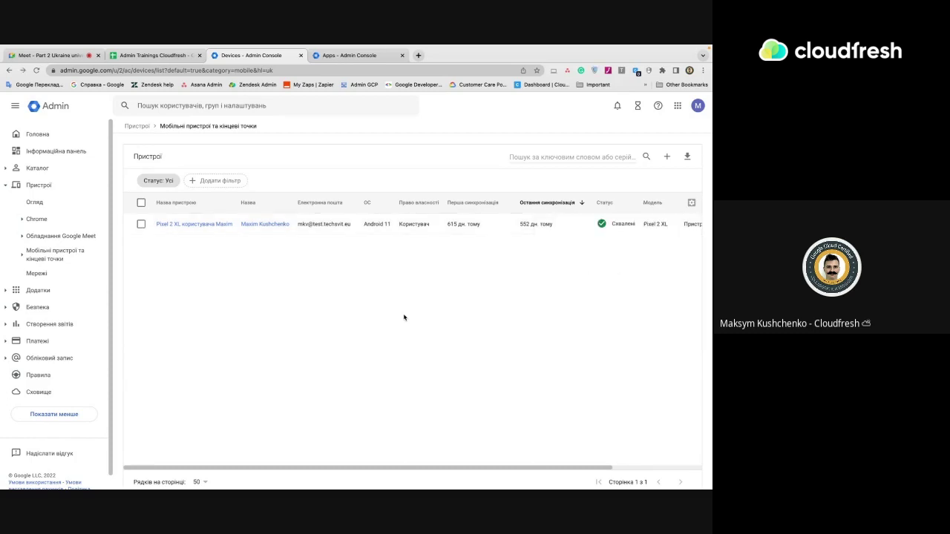
left_click(223, 224)
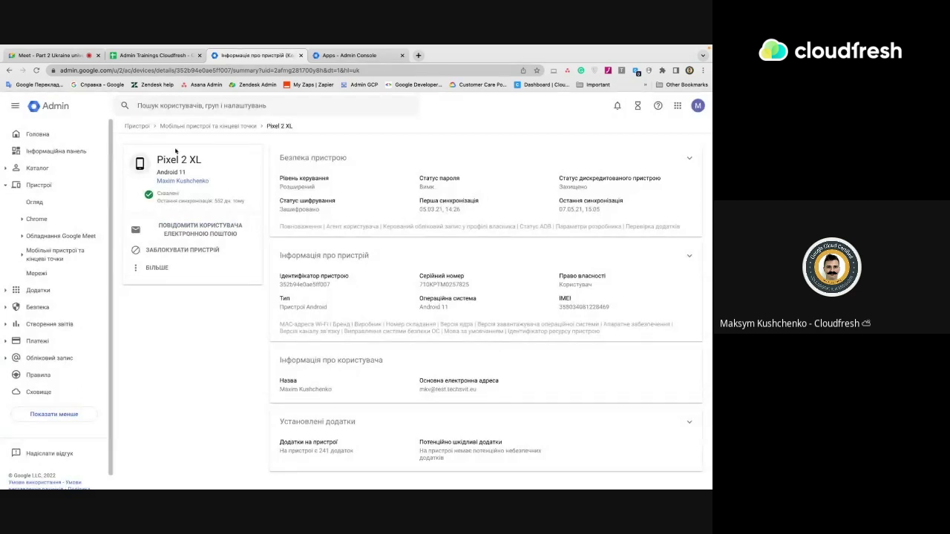
Step: Expand the Pixel 2 XL's Device security card, then go back to its summary
left_click(609, 198)
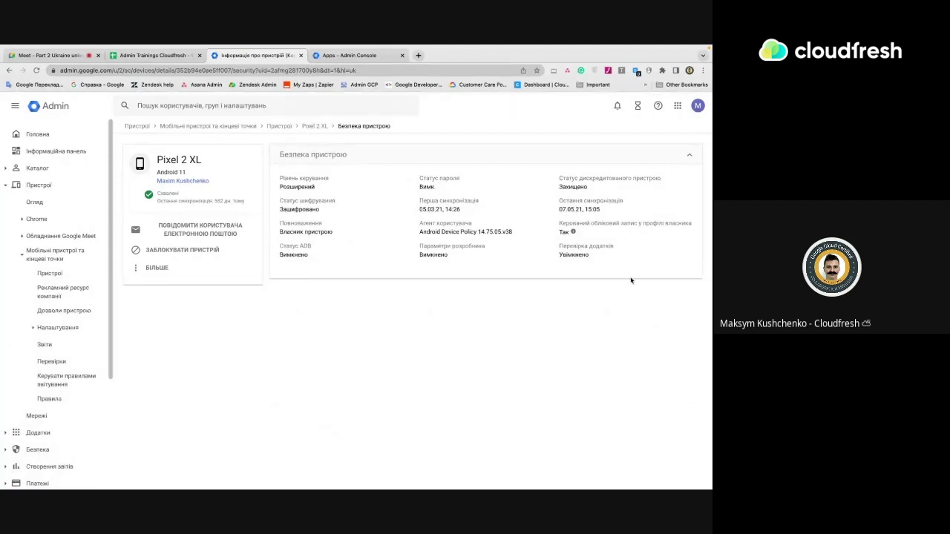
key("alt+Left")
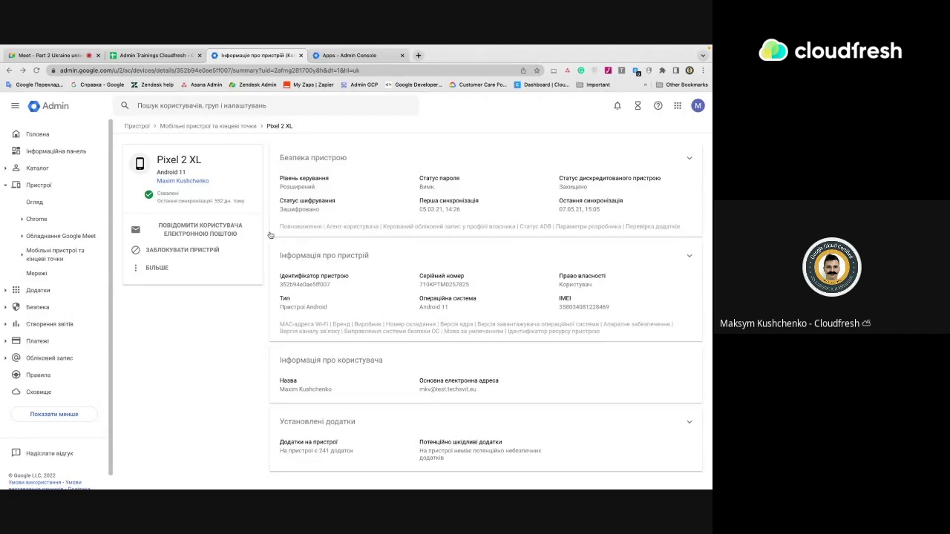
Step: Leave the Pixel 2 XL details page for the Mobile devices and endpoints list
left_click(187, 126)
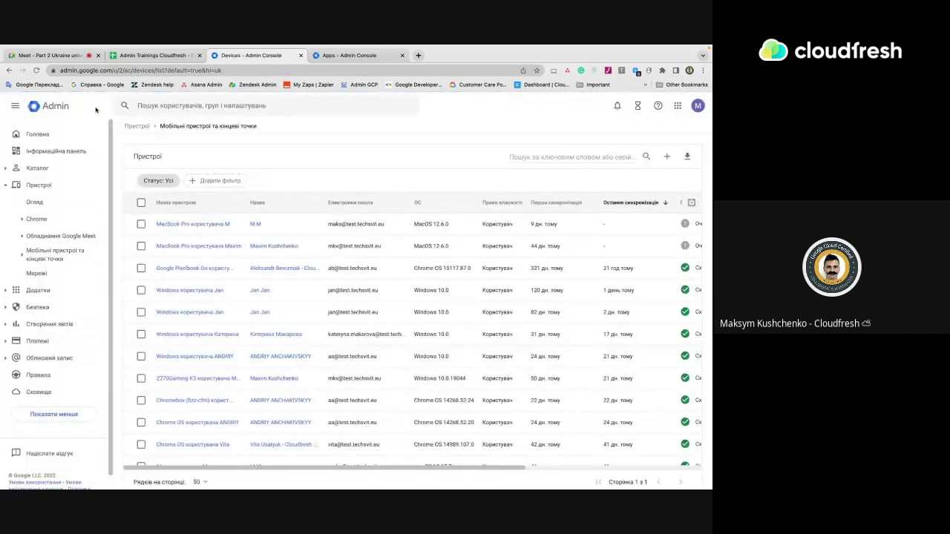
mouse_move(381, 48)
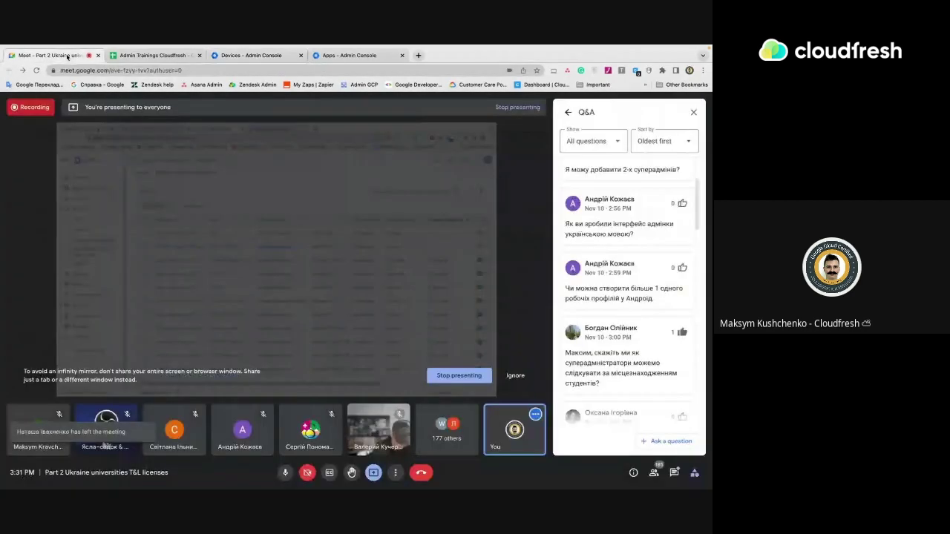
Step: Scroll through the attendee questions in the Meet Q&A panel
left_click(49, 55)
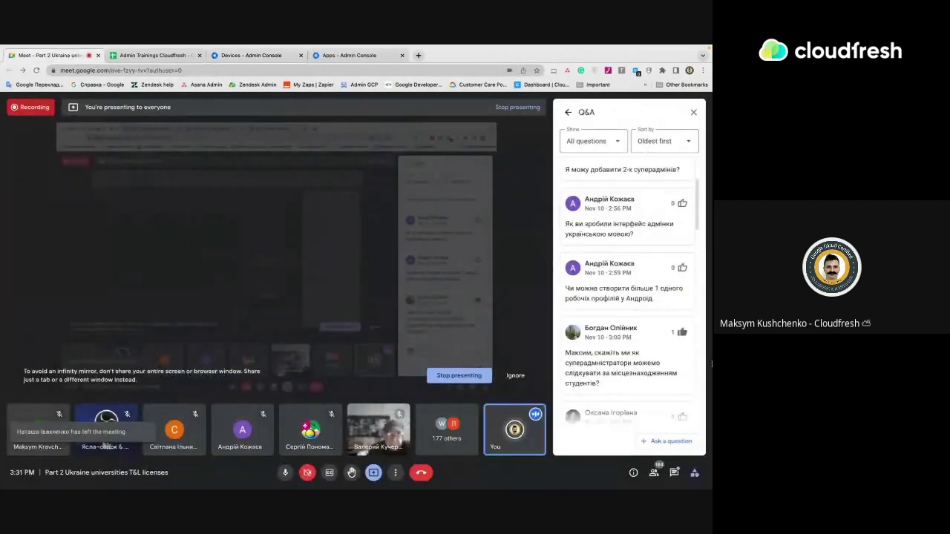
scroll(653, 295, "down", 5)
scroll(653, 300, "down", 5)
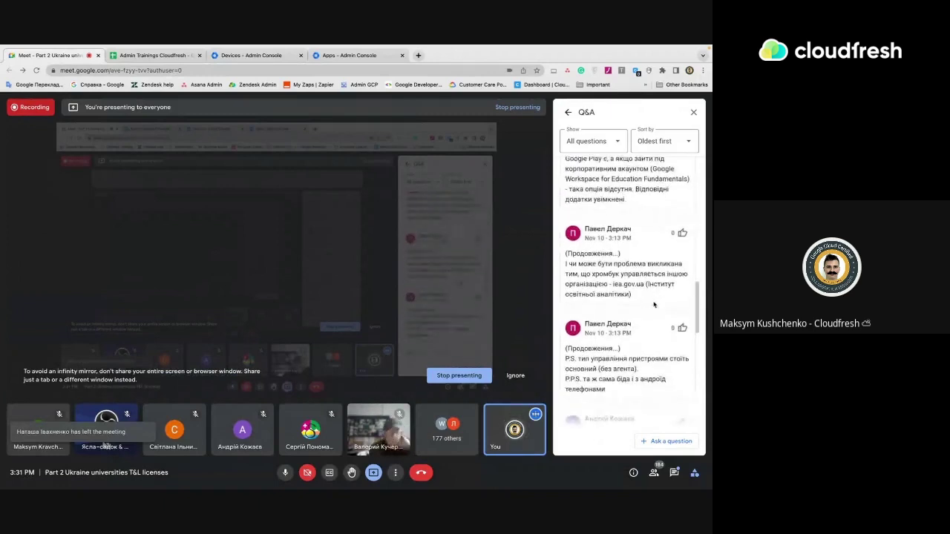
scroll(653, 302, "down", 8)
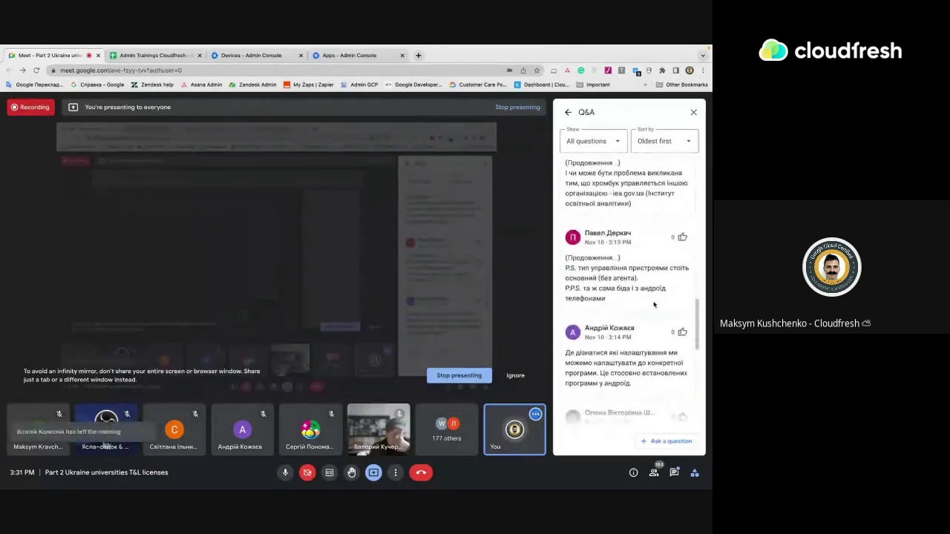
scroll(653, 302, "up", 3)
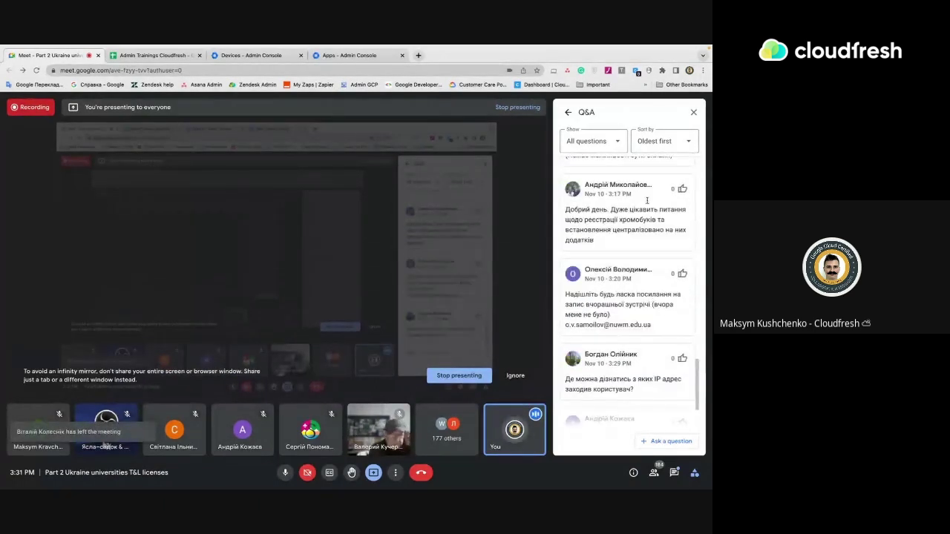
Step: Sort the Q&A questions by Newest first, then return to the Admin Console Apps overview
left_click(604, 140)
left_click(653, 141)
left_click(646, 186)
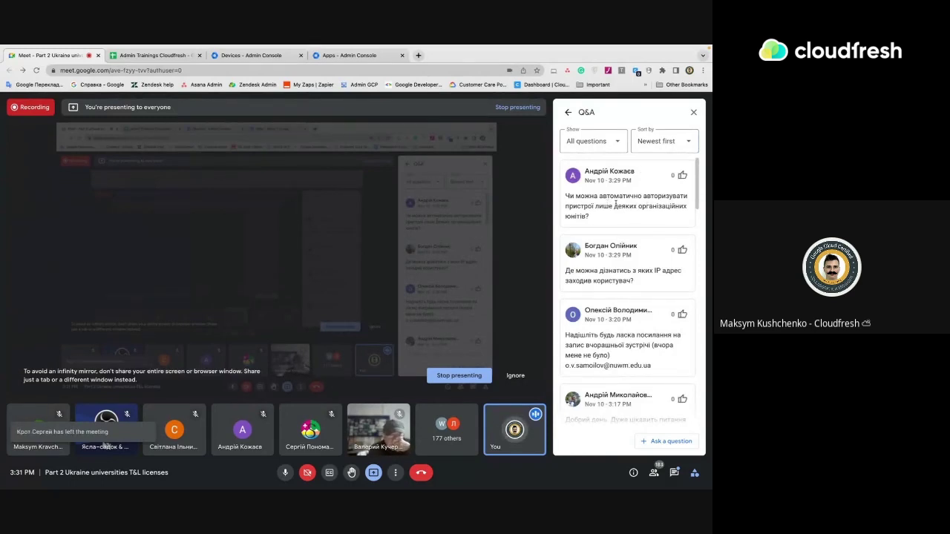
scroll(641, 178, "down", 2)
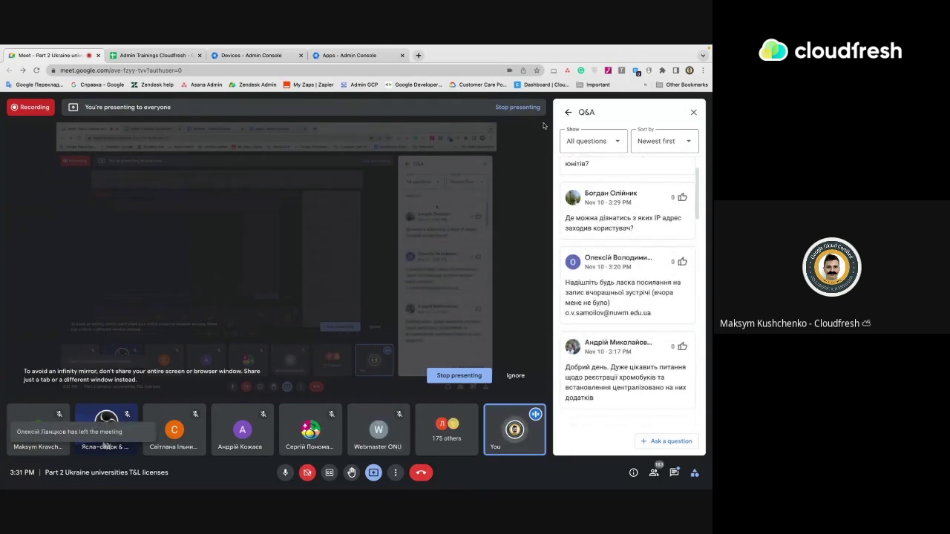
left_click(361, 56)
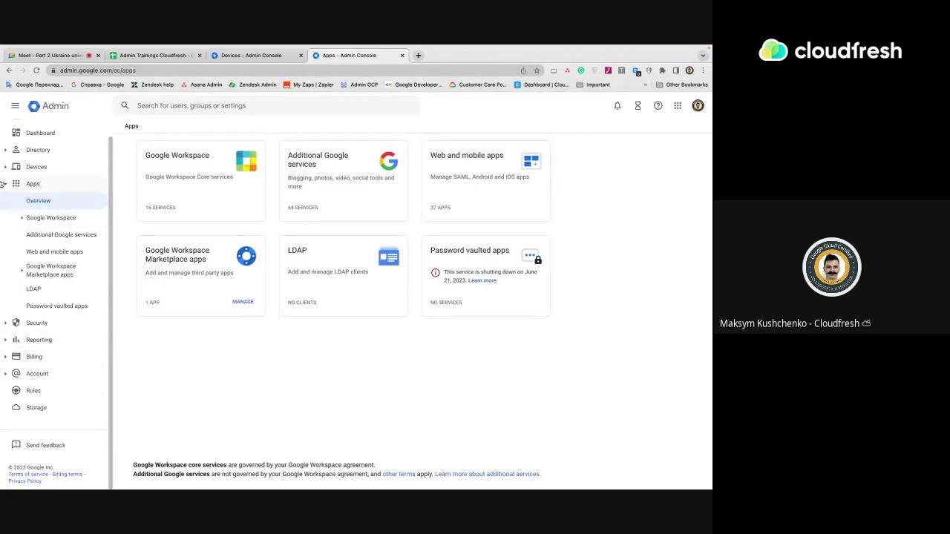
Step: Collapse Apps and expand Reporting > Audit and investigation, then bring up the Devices tab
left_click(4, 183)
left_click(4, 236)
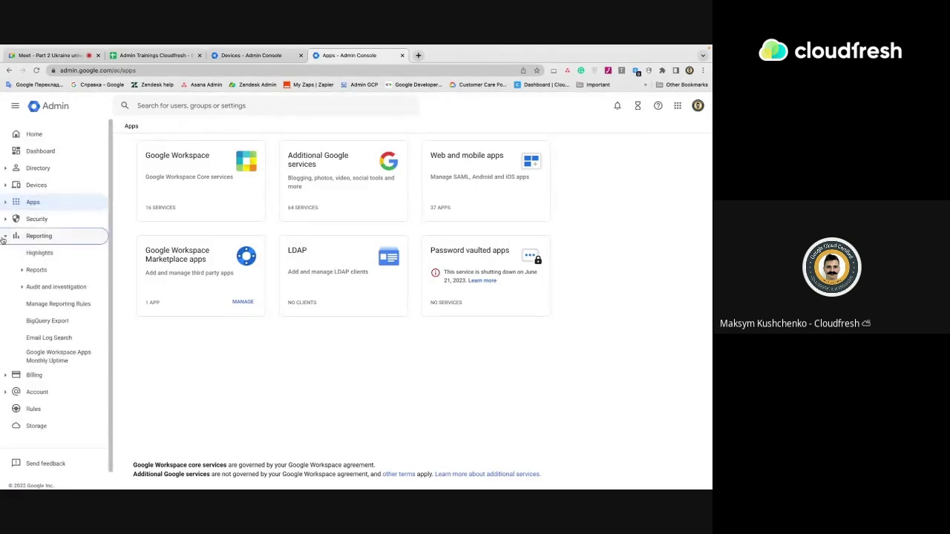
left_click(23, 286)
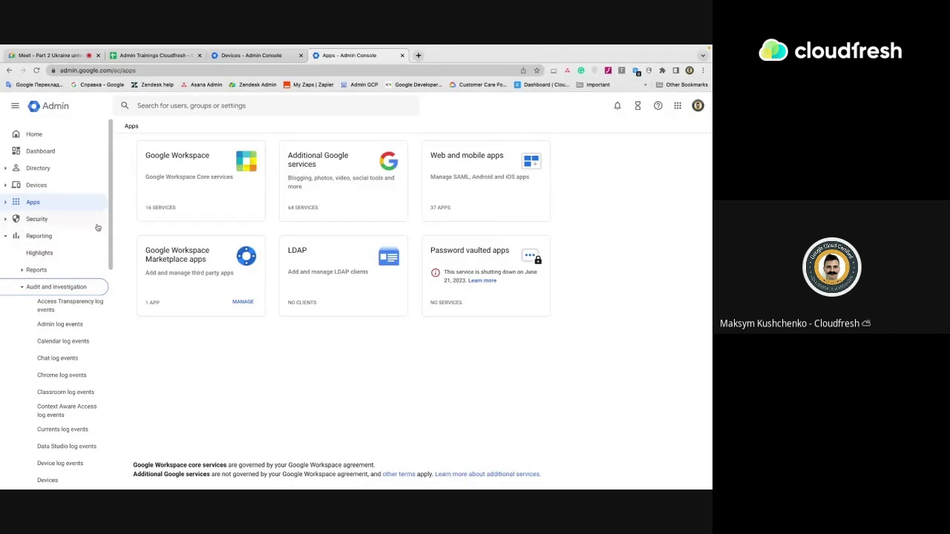
left_click(276, 56)
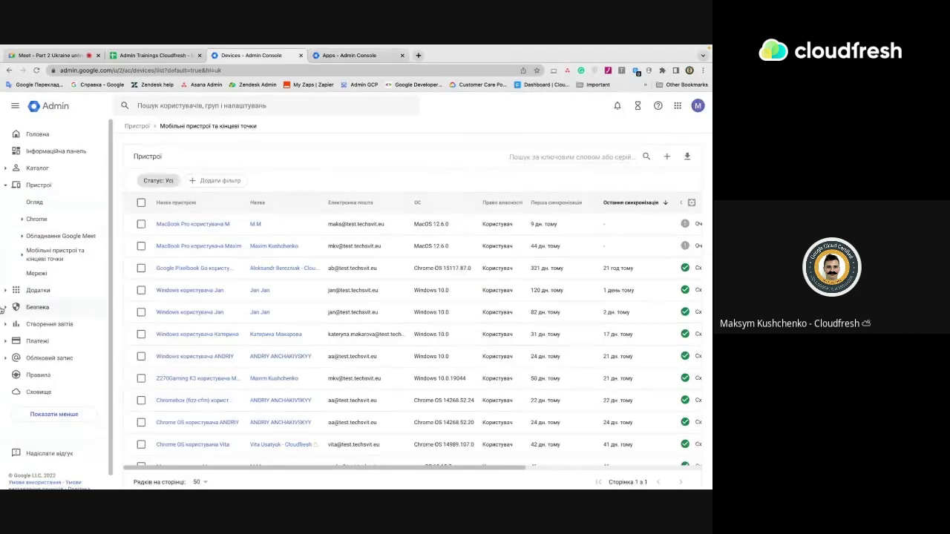
Step: Open the Devices log investigation under Створення звітів > Аудит і аналіз, loading 14 results
left_click(3, 324)
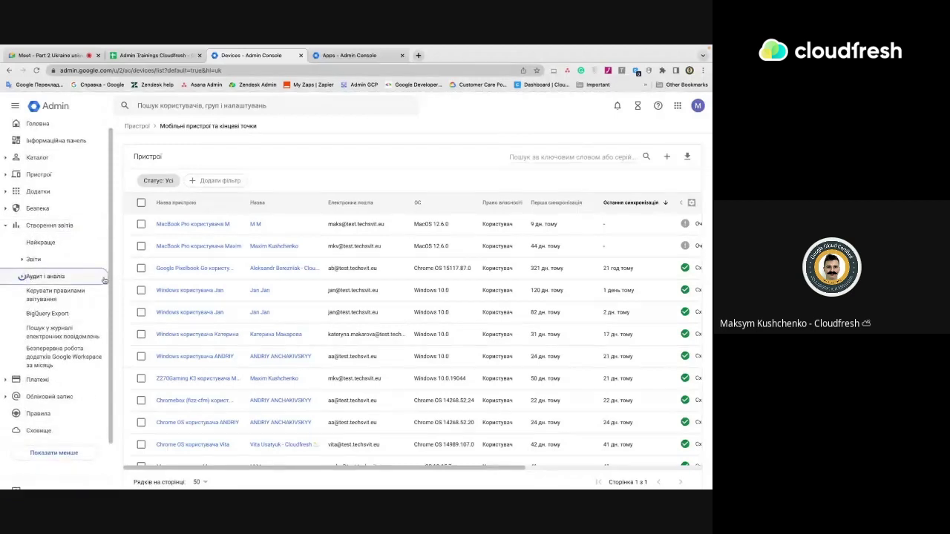
left_click(22, 278)
scroll(60, 282, "down", 3)
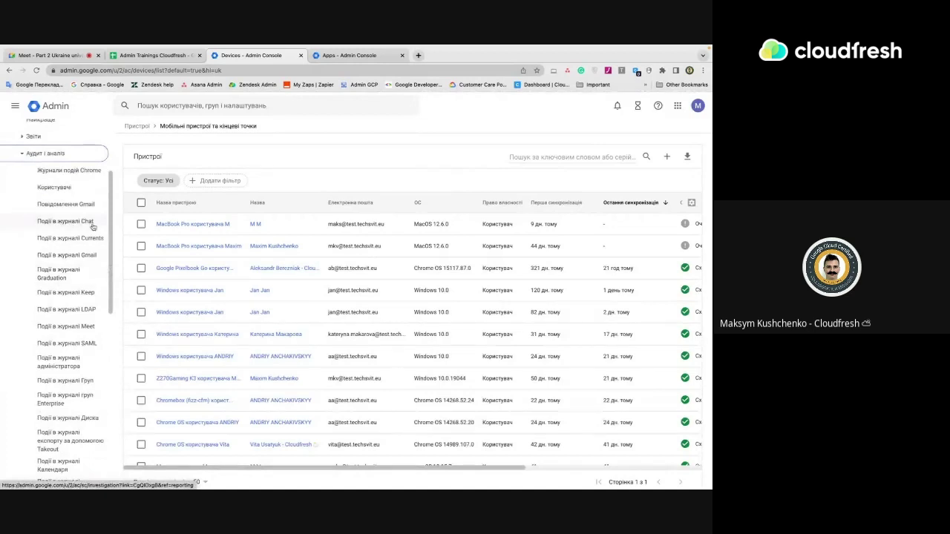
scroll(80, 201, "down", 3)
scroll(63, 276, "down", 4)
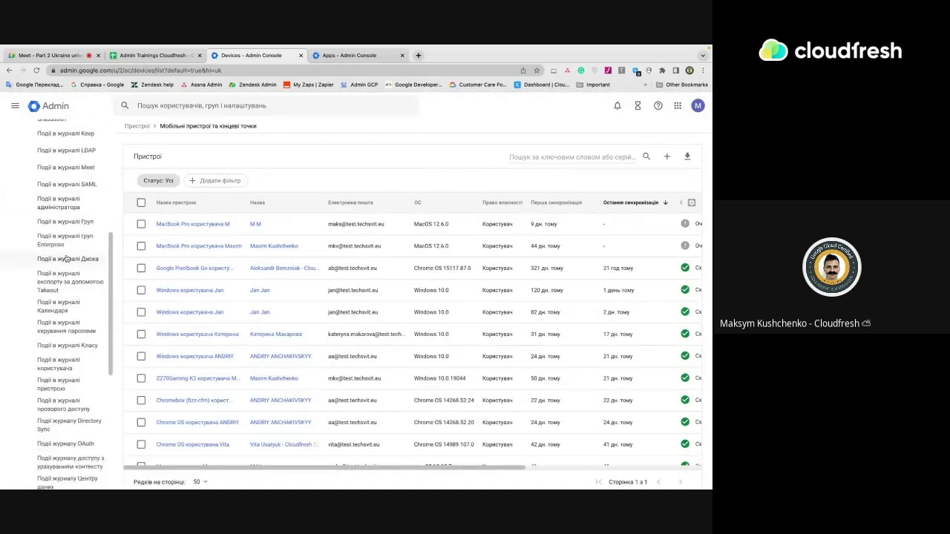
scroll(62, 276, "down", 3)
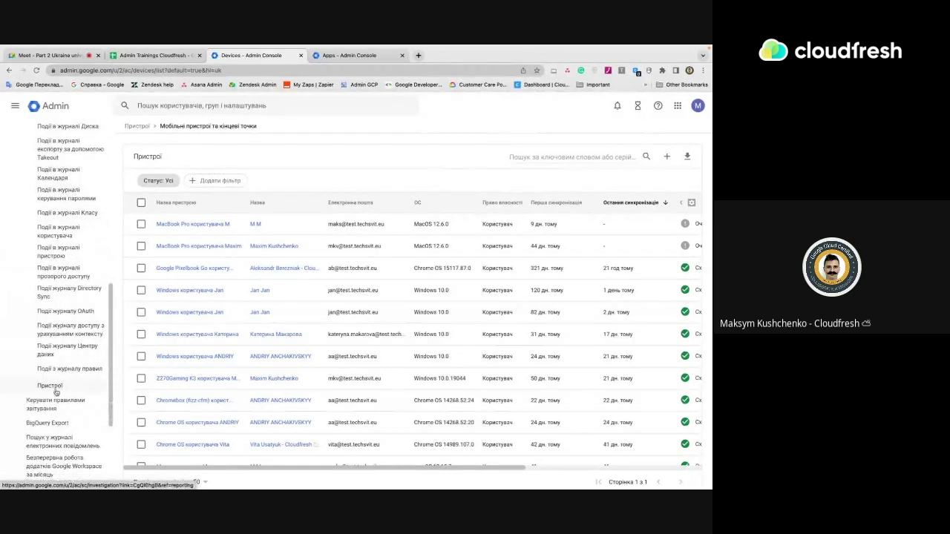
left_click(55, 389)
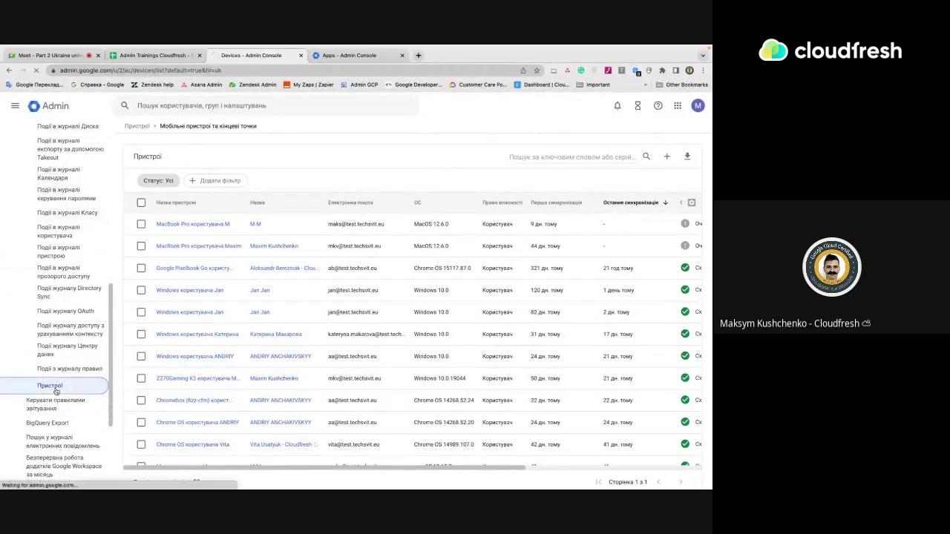
left_click(162, 315)
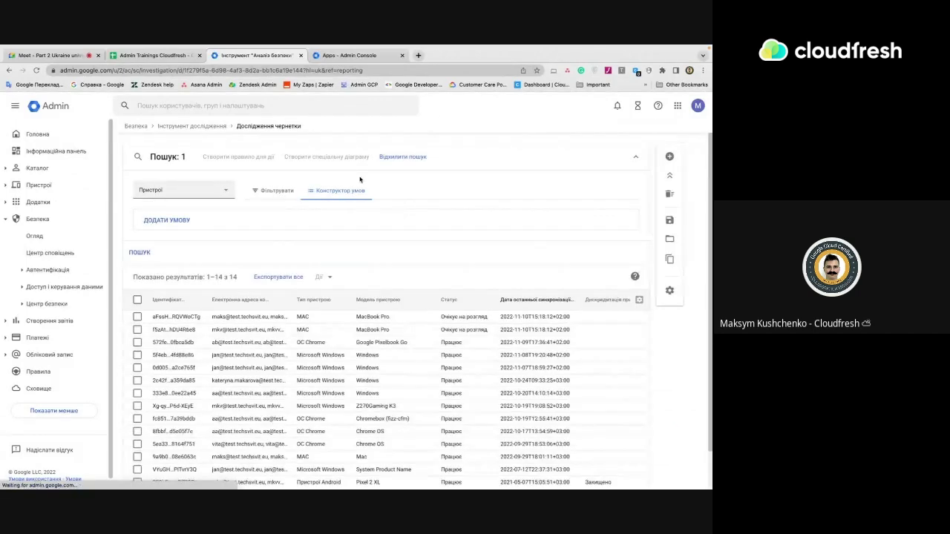
Step: Review the remaining result columns and Manage columns without changes, then return to Meet Q&A
scroll(530, 335, "right", 5)
scroll(441, 333, "right", 5)
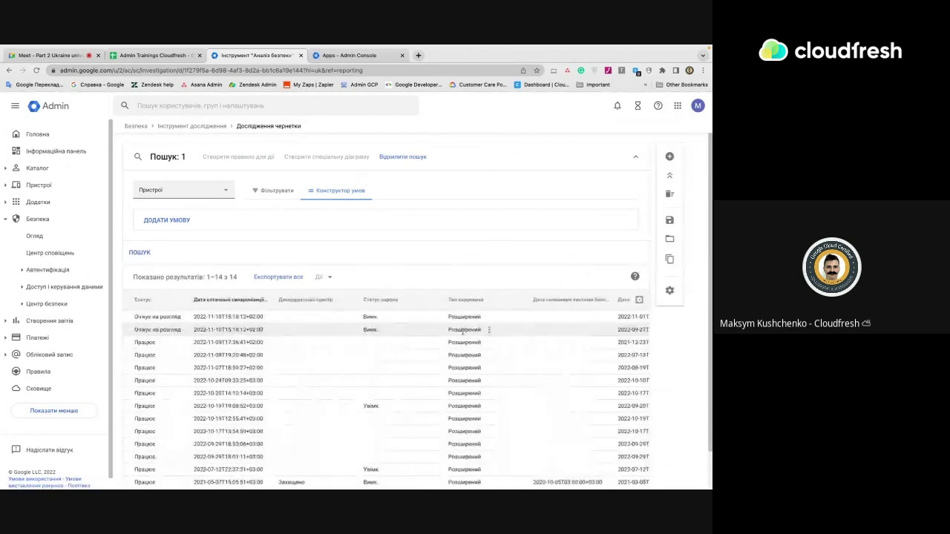
left_click(638, 300)
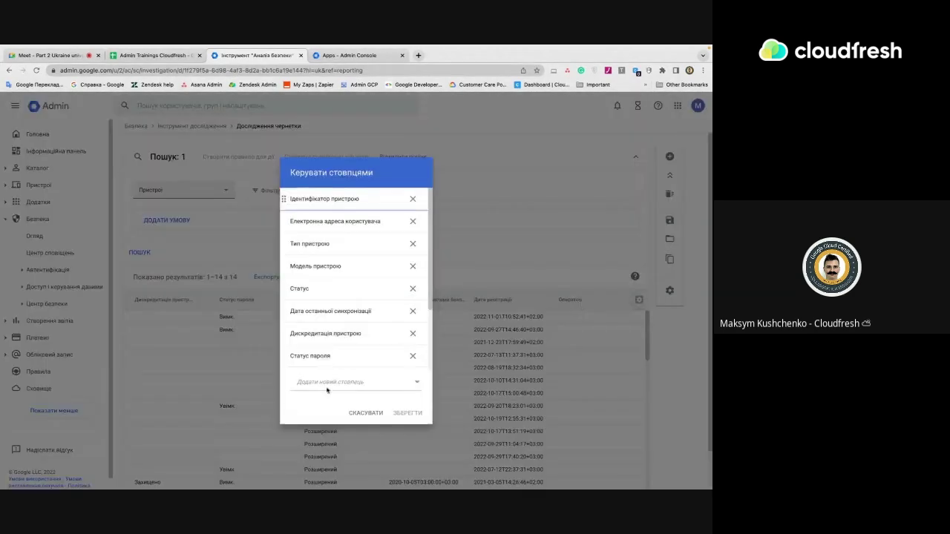
left_click(364, 413)
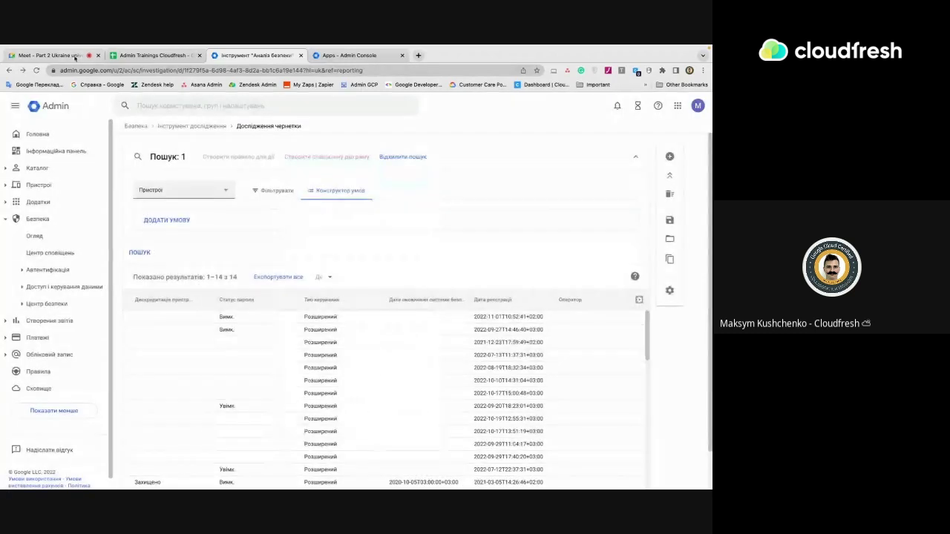
left_click(49, 55)
scroll(665, 246, "down", 3)
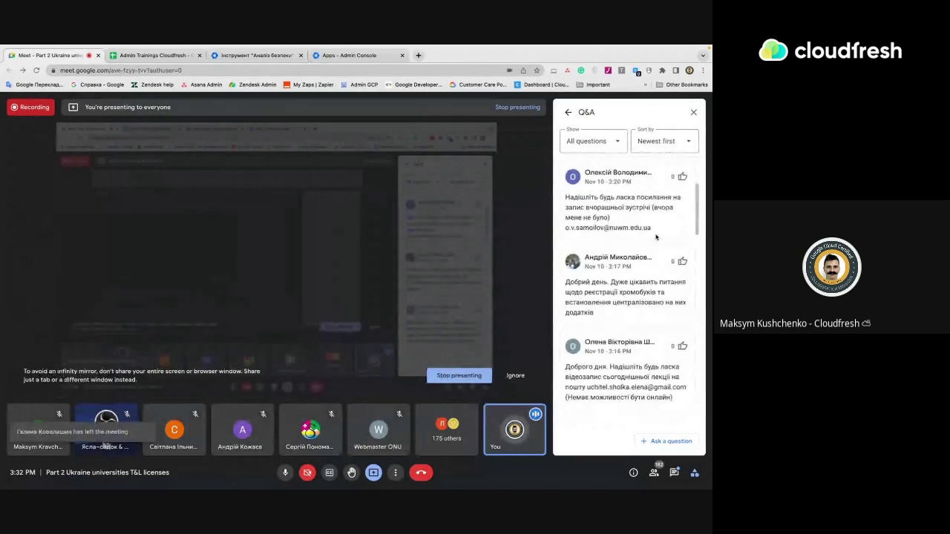
Step: Scroll further down through the Meet Q&A questions
scroll(652, 231, "down", 1)
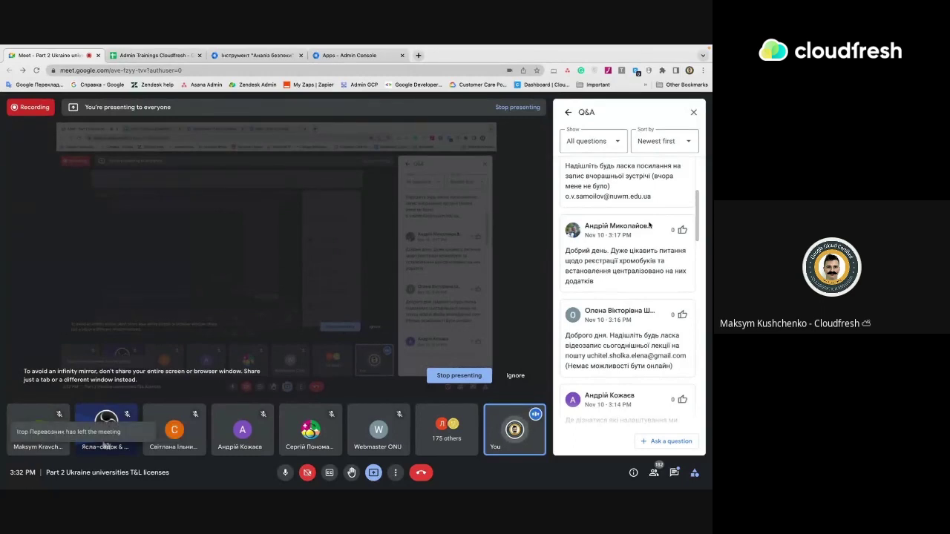
mouse_move(602, 47)
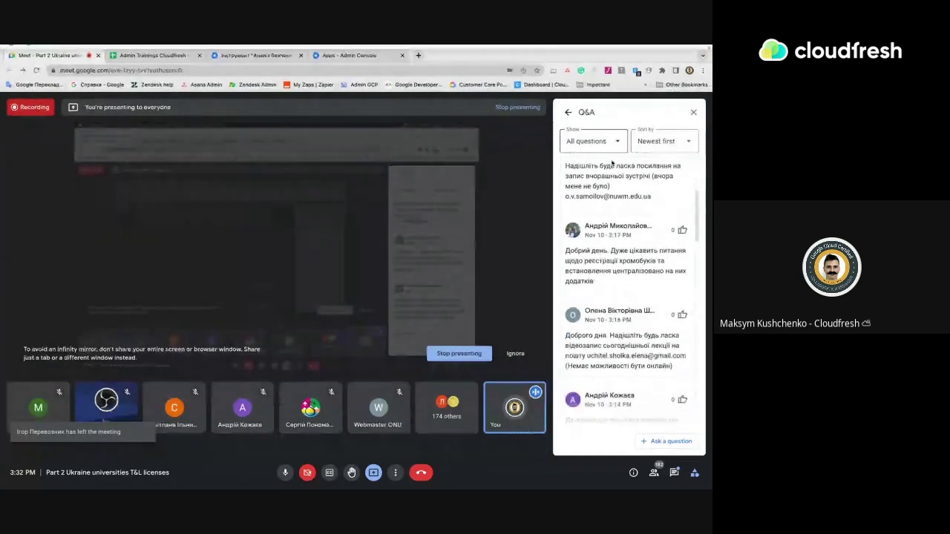
scroll(614, 190, "down", 1)
scroll(614, 190, "down", 1)
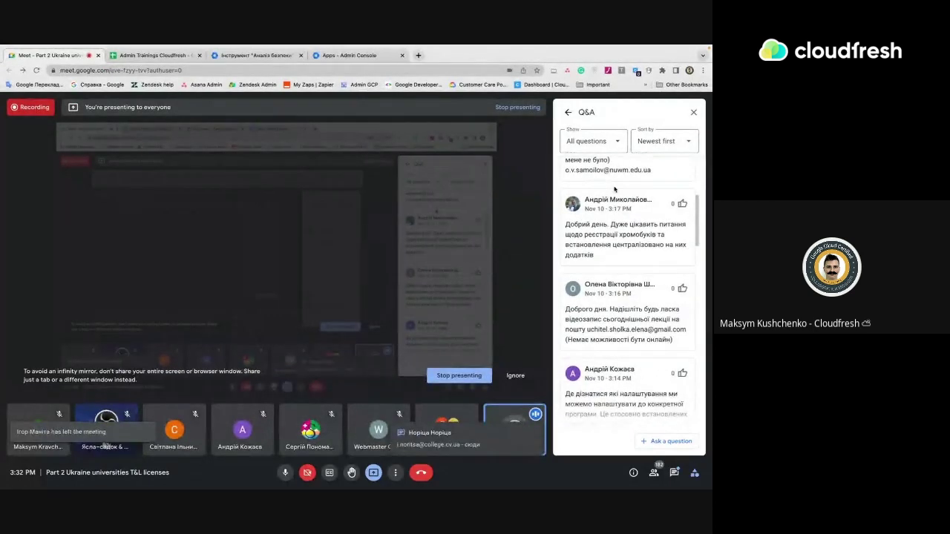
scroll(614, 189, "down", 2)
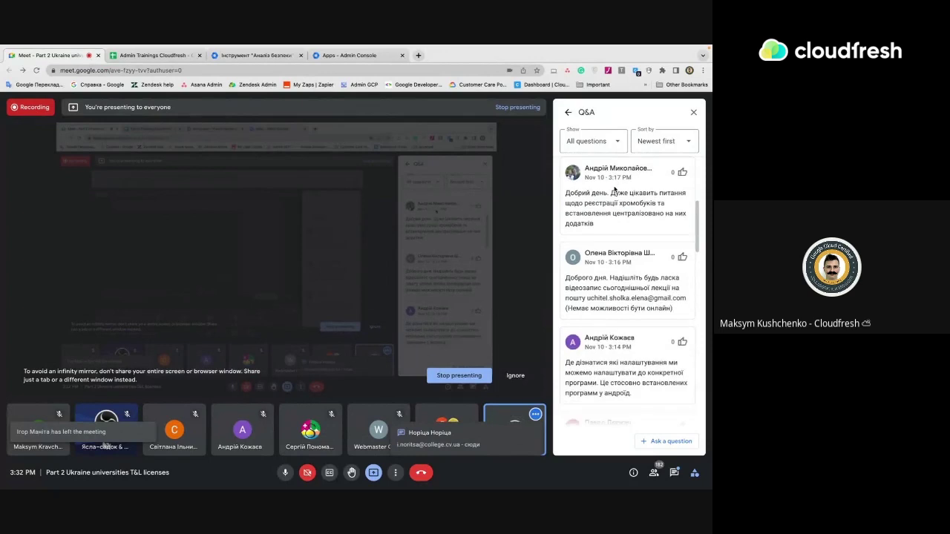
scroll(614, 187, "down", 2)
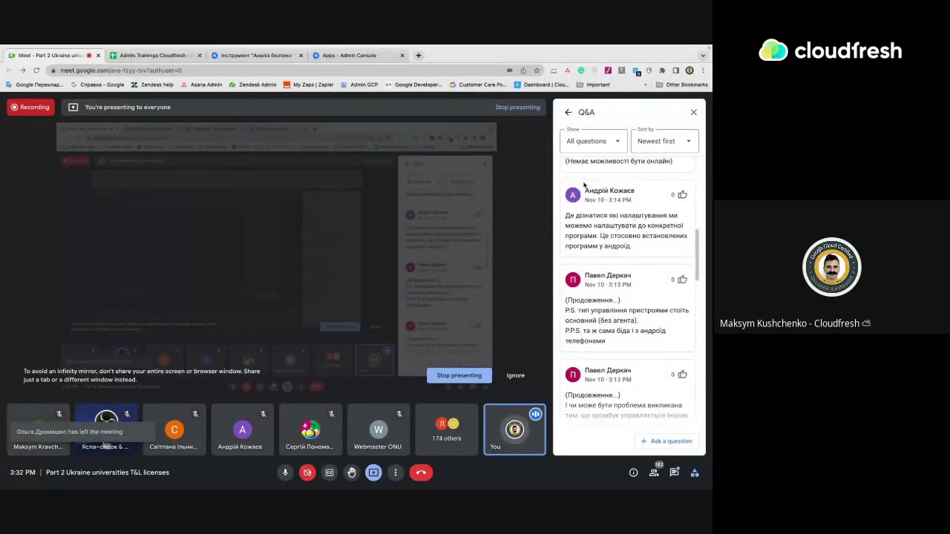
Step: Load the Google Help support page in a new tab and return to Meet
left_click(418, 55)
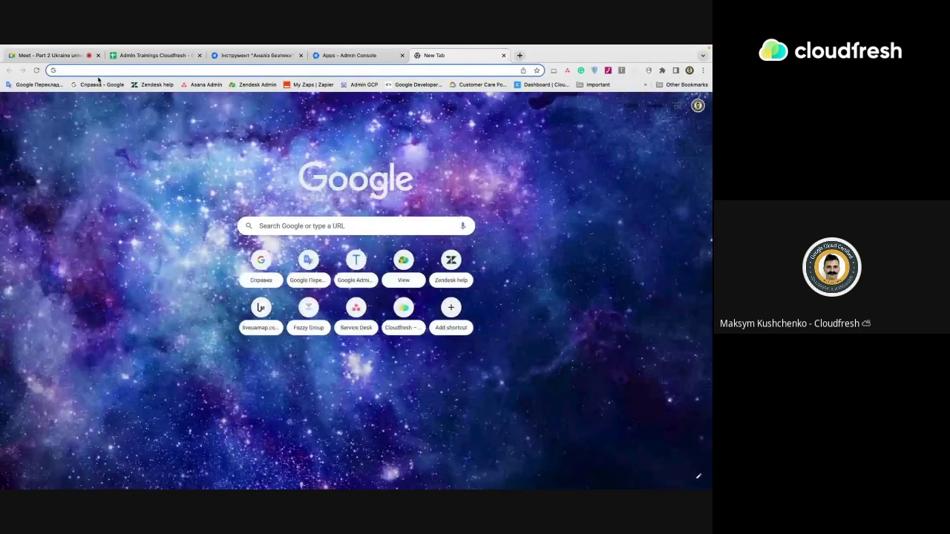
left_click(99, 84)
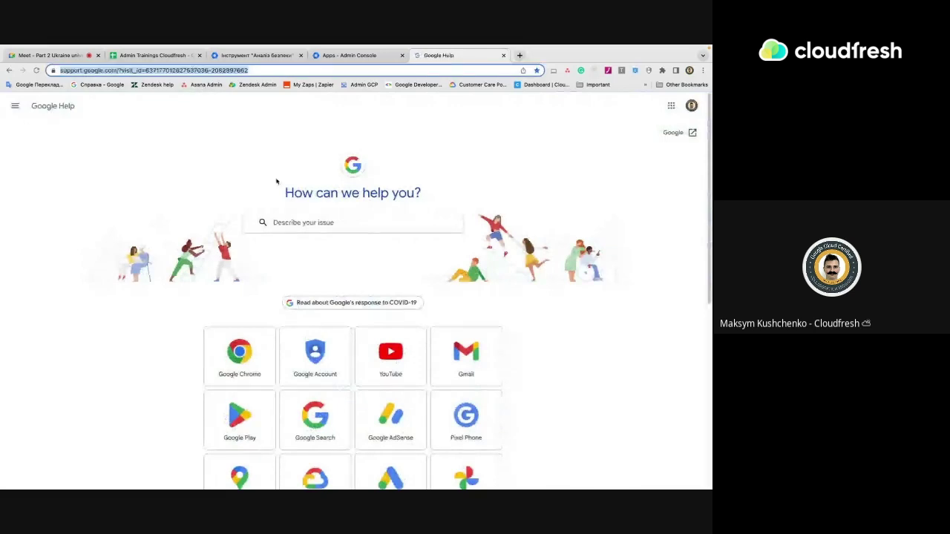
left_click(52, 55)
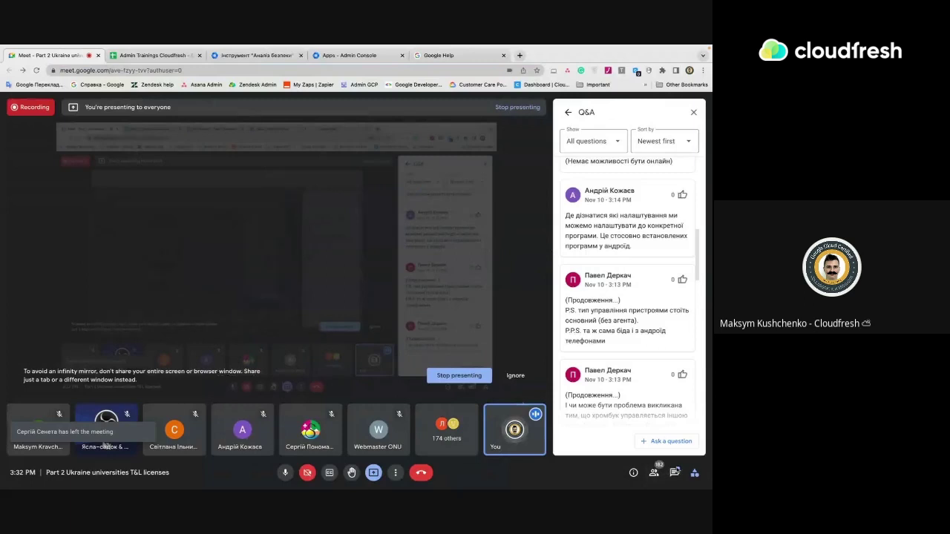
Step: Paste the support.google.com help link into the in-call chat and send it to everyone
left_click(674, 473)
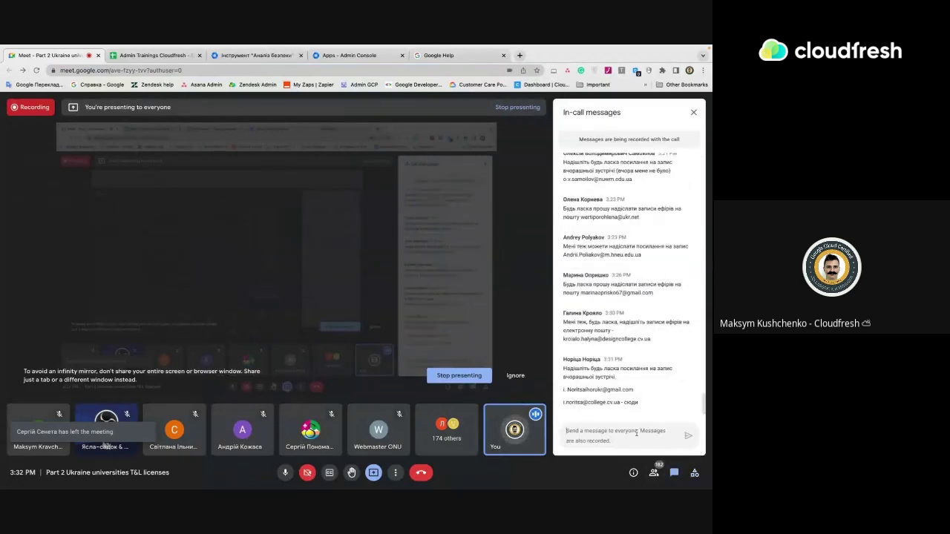
key("ctrl+v")
key("Return")
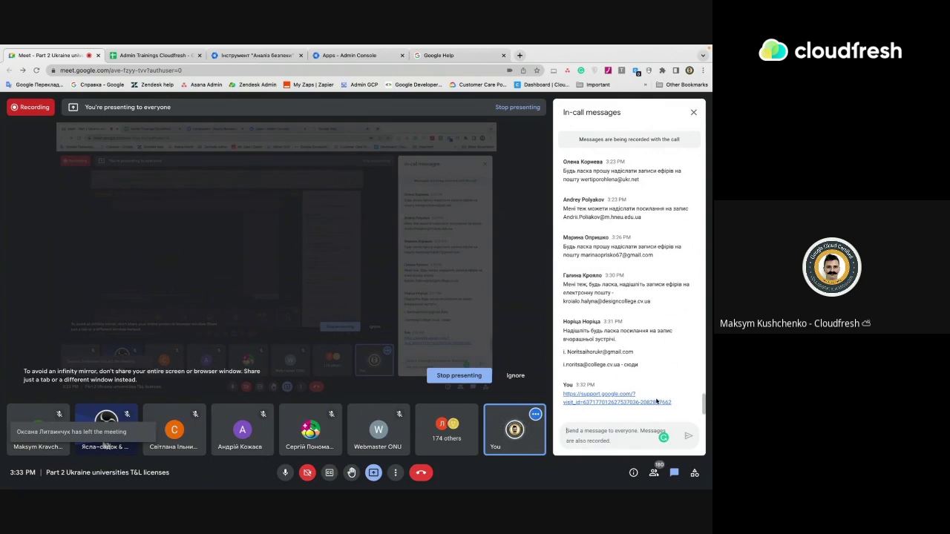
left_click(695, 478)
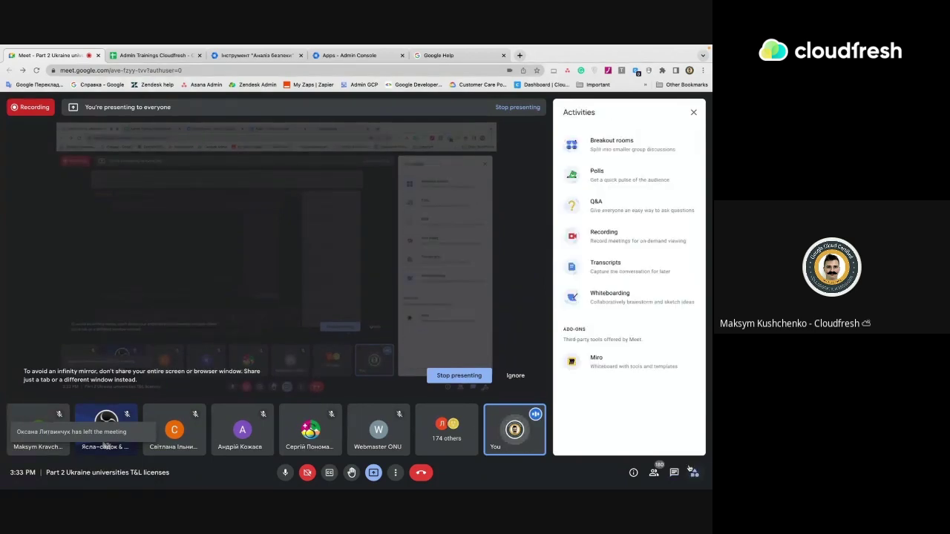
Step: Scroll up and down through the audience's Q&A questions, then reopen the in-call chat
left_click(617, 205)
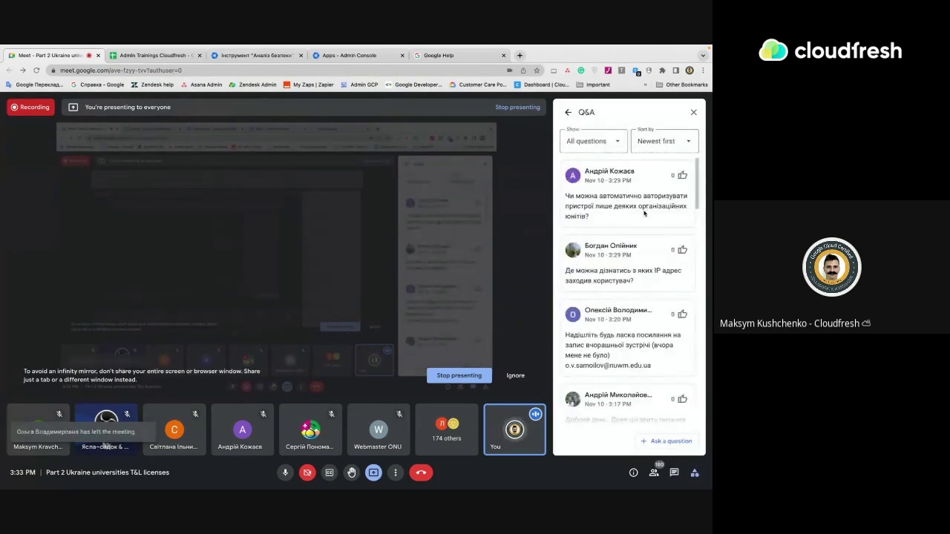
scroll(644, 212, "down", 1)
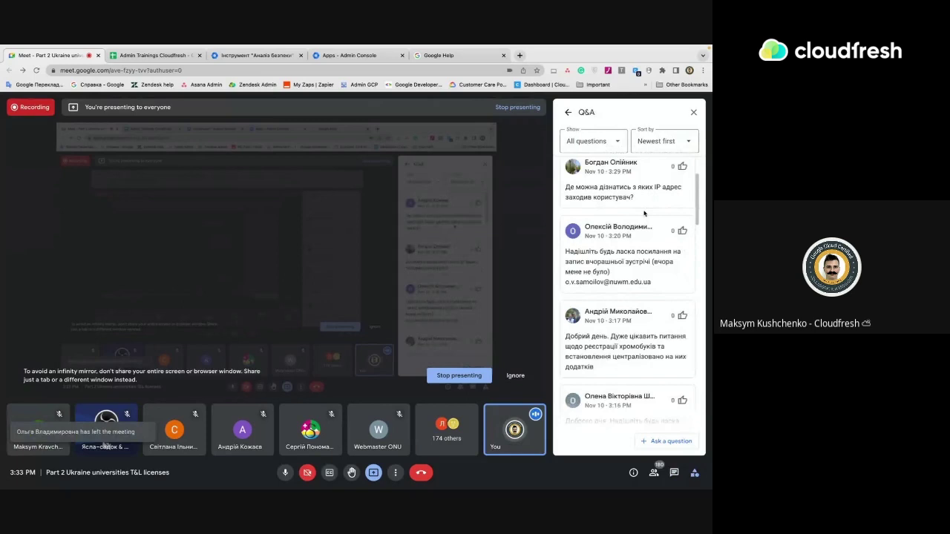
scroll(644, 213, "up", 2)
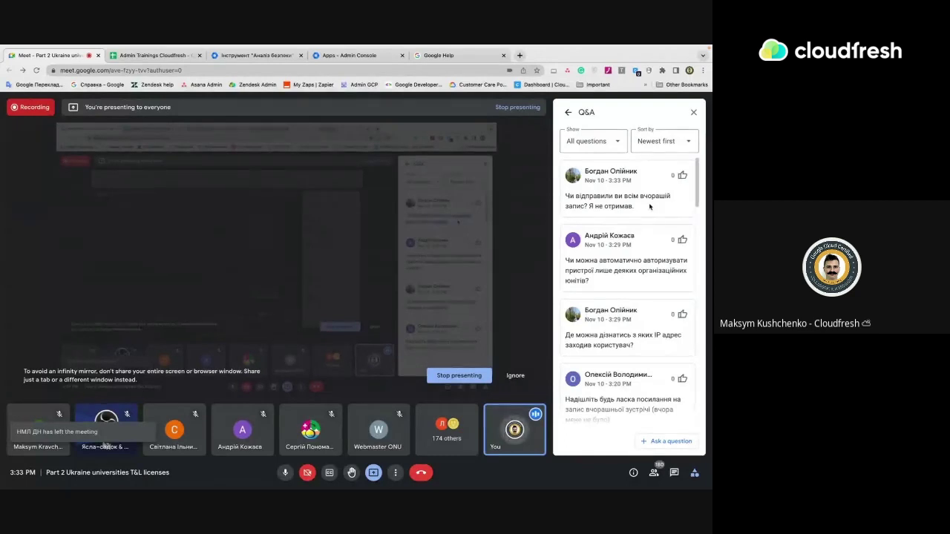
scroll(650, 207, "down", 3)
scroll(649, 207, "up", 2)
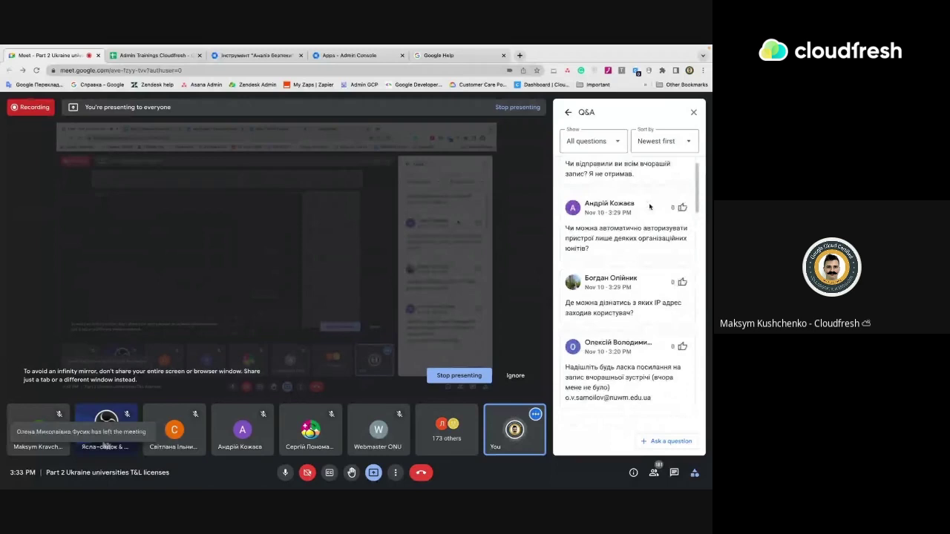
scroll(649, 207, "down", 8)
scroll(649, 207, "down", 2)
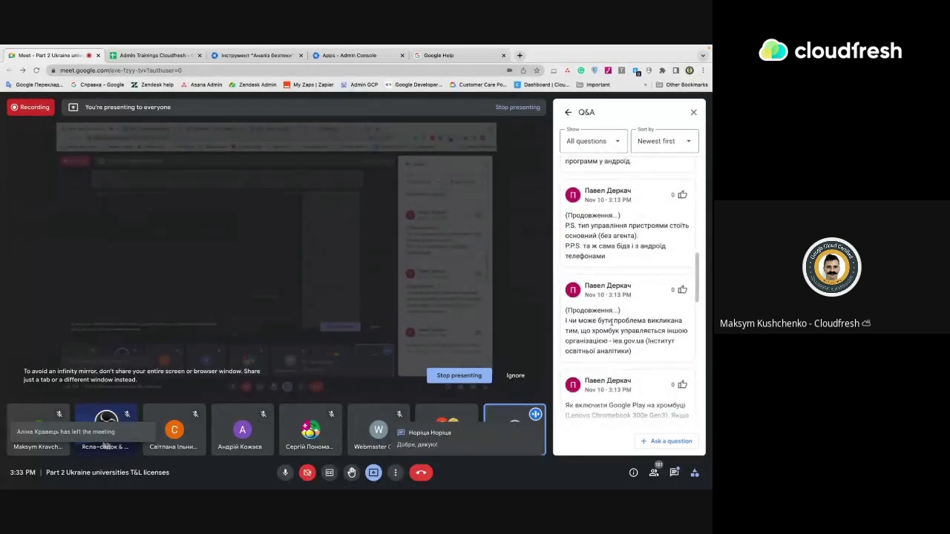
scroll(605, 324, "down", 1)
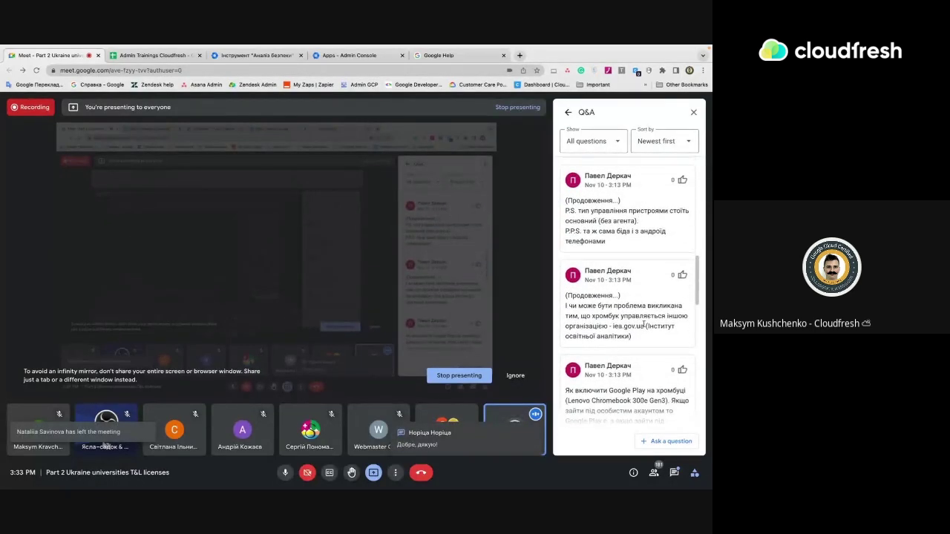
scroll(583, 314, "down", 3)
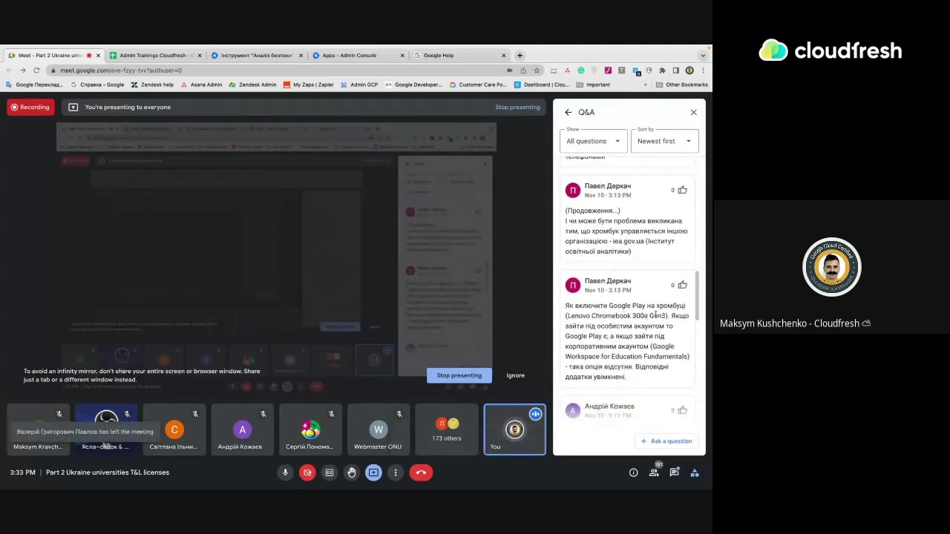
scroll(638, 315, "down", 1)
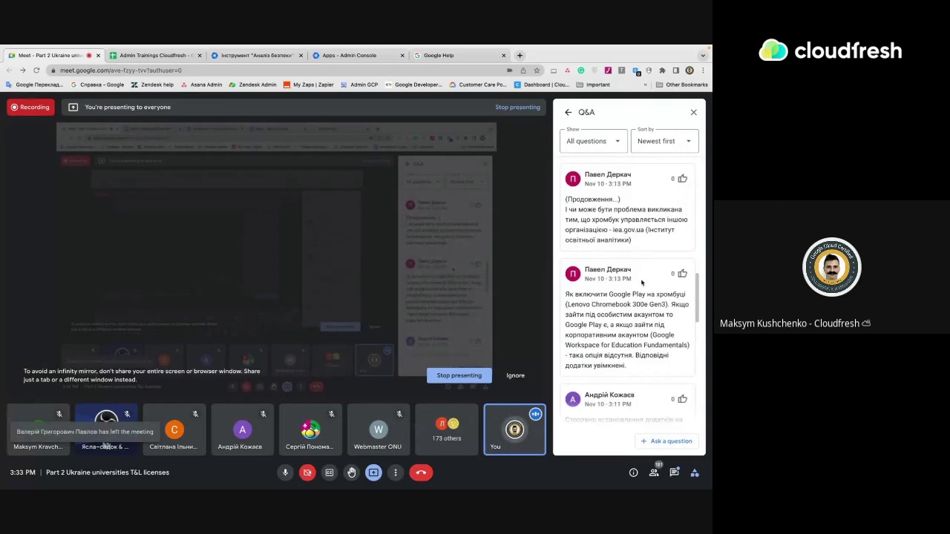
scroll(641, 282, "down", 1)
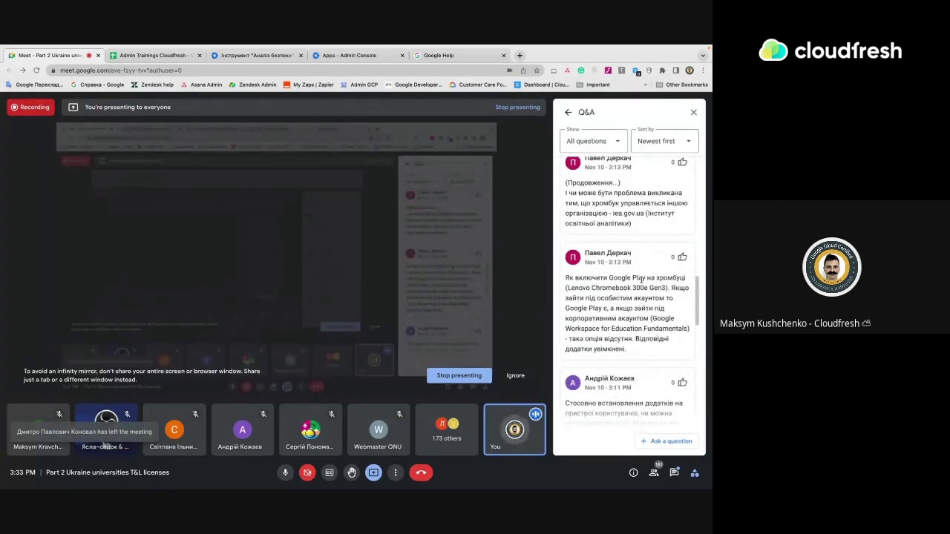
left_click(673, 473)
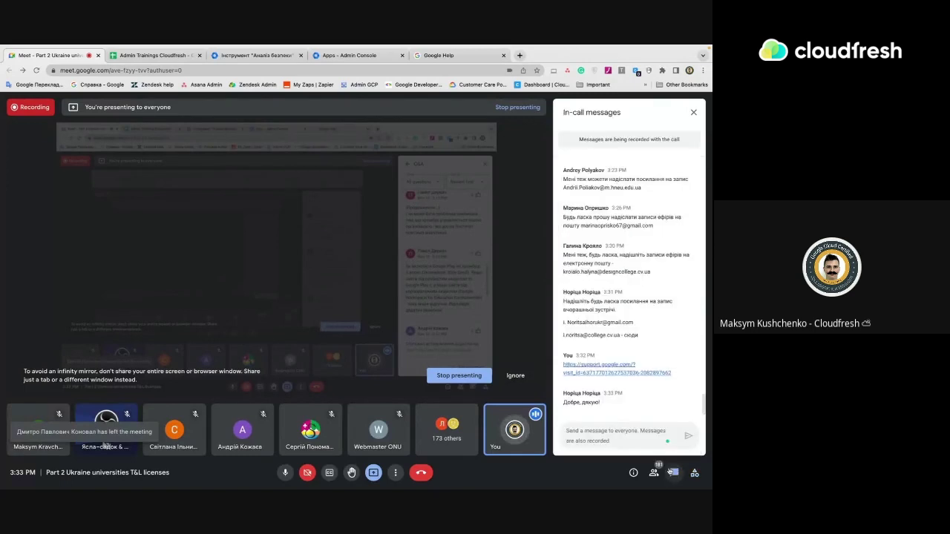
Step: Type the Cloudfresh support e-mail address into the in-call chat and send it
left_click(614, 440)
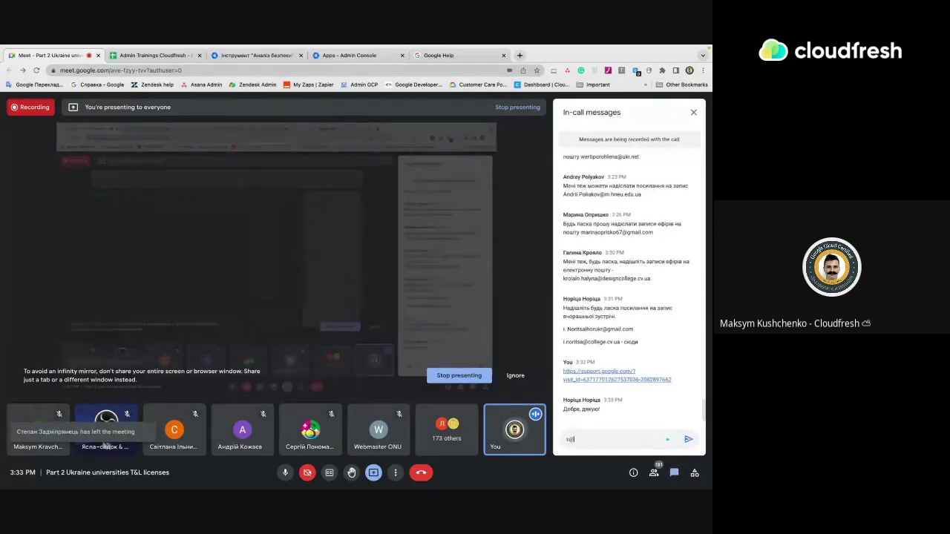
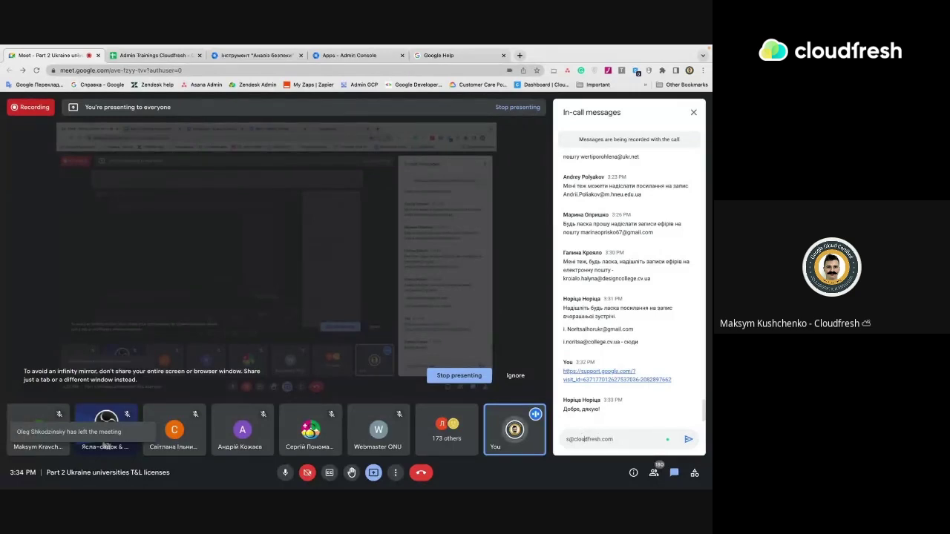
key("Return")
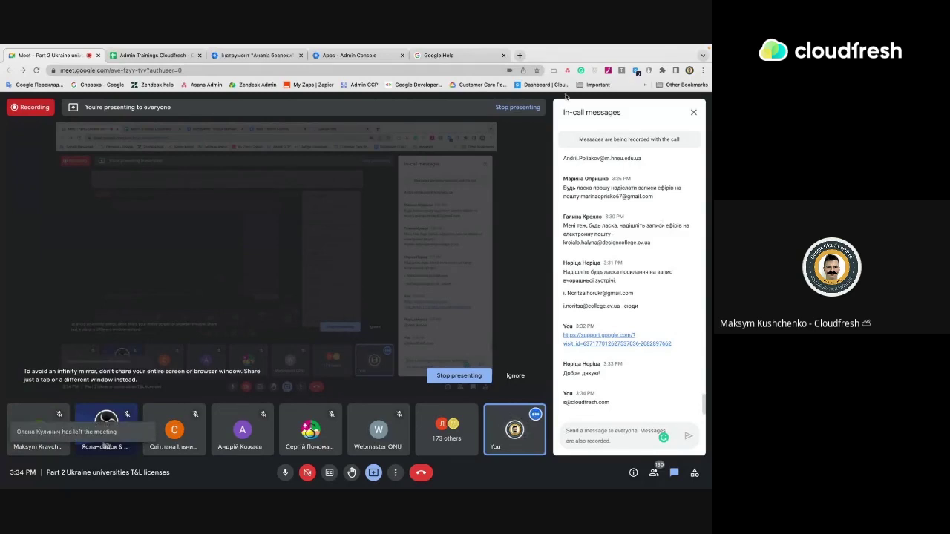
mouse_move(575, 46)
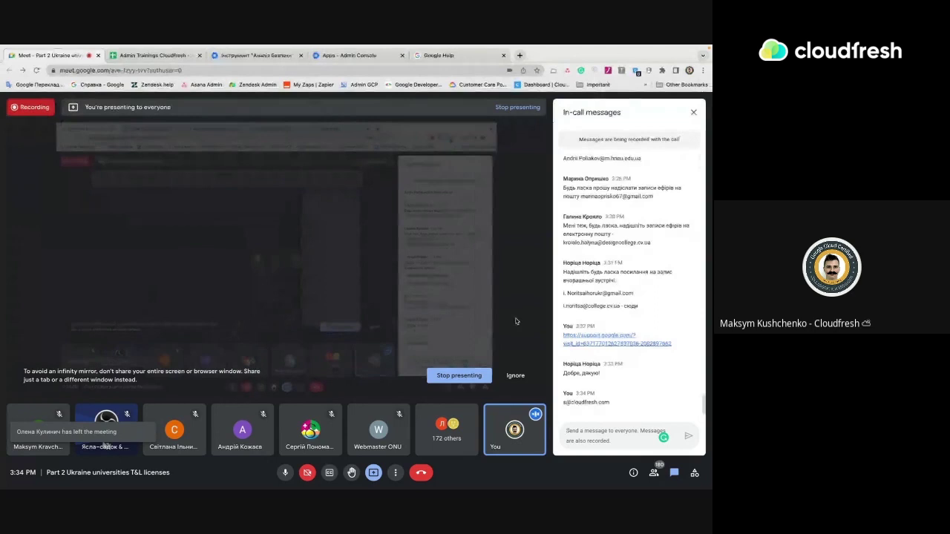